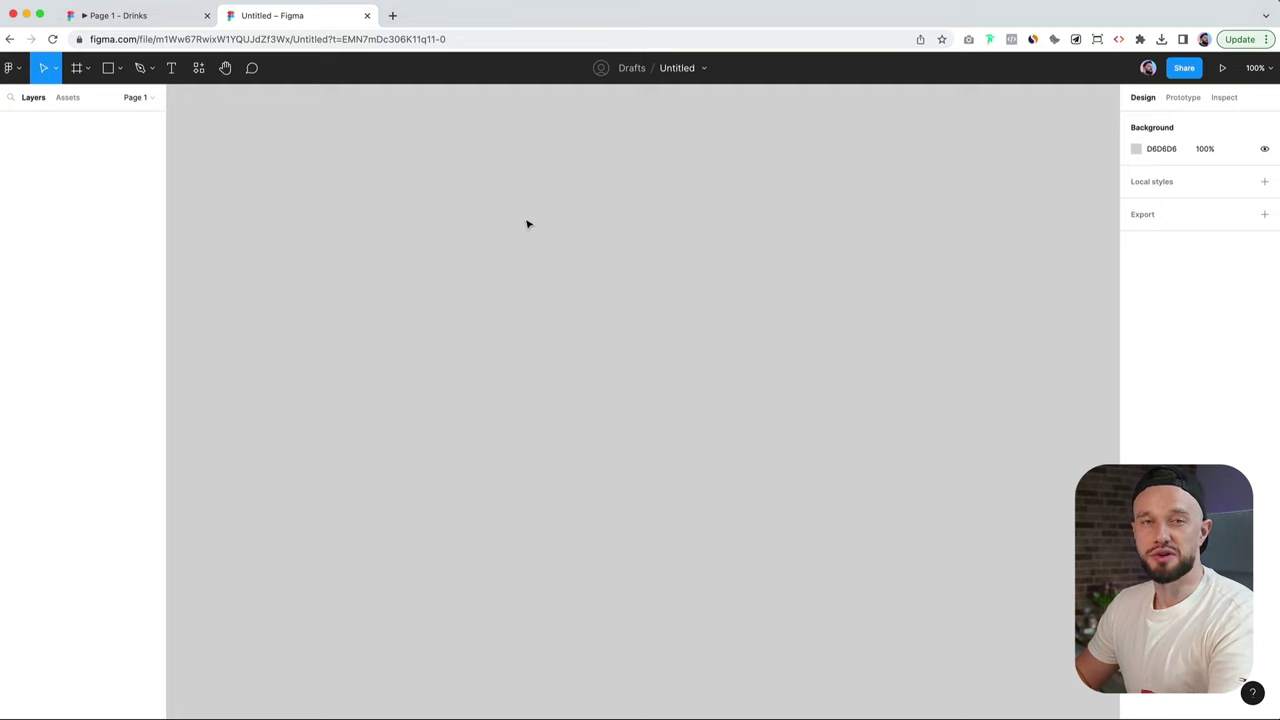
Step: Open freepik.com in a new browser tab
{"action": "left_click", "coordinate": [393, 17]}
{"action": "type", "text": "freepik.com"}
{"action": "key", "text": "Return"}
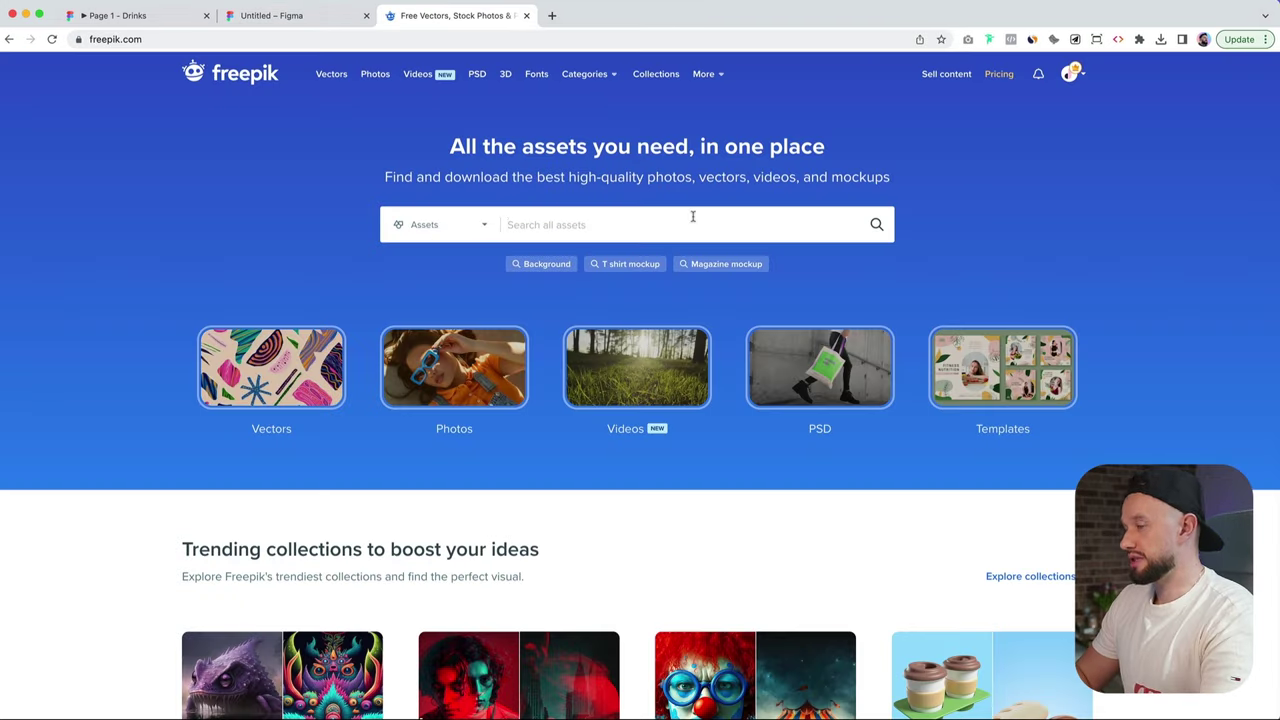
Step: Search Freepik for "realistic can mockup"
{"action": "left_click", "coordinate": [692, 218]}
{"action": "type", "text": "can"}
{"action": "key", "text": "BackSpace"}
{"action": "key", "text": "BackSpace"}
{"action": "key", "text": "BackSpace"}
{"action": "type", "text": "realistic can mockup"}
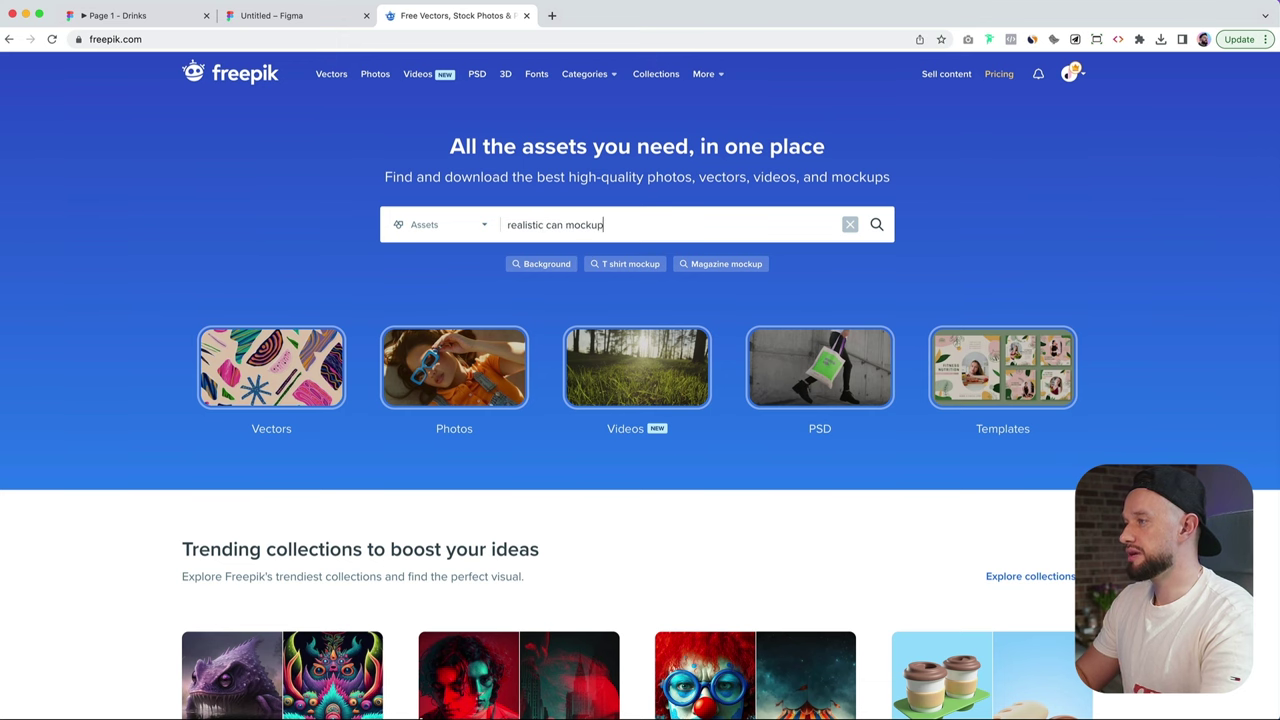
{"action": "key", "text": "Return"}
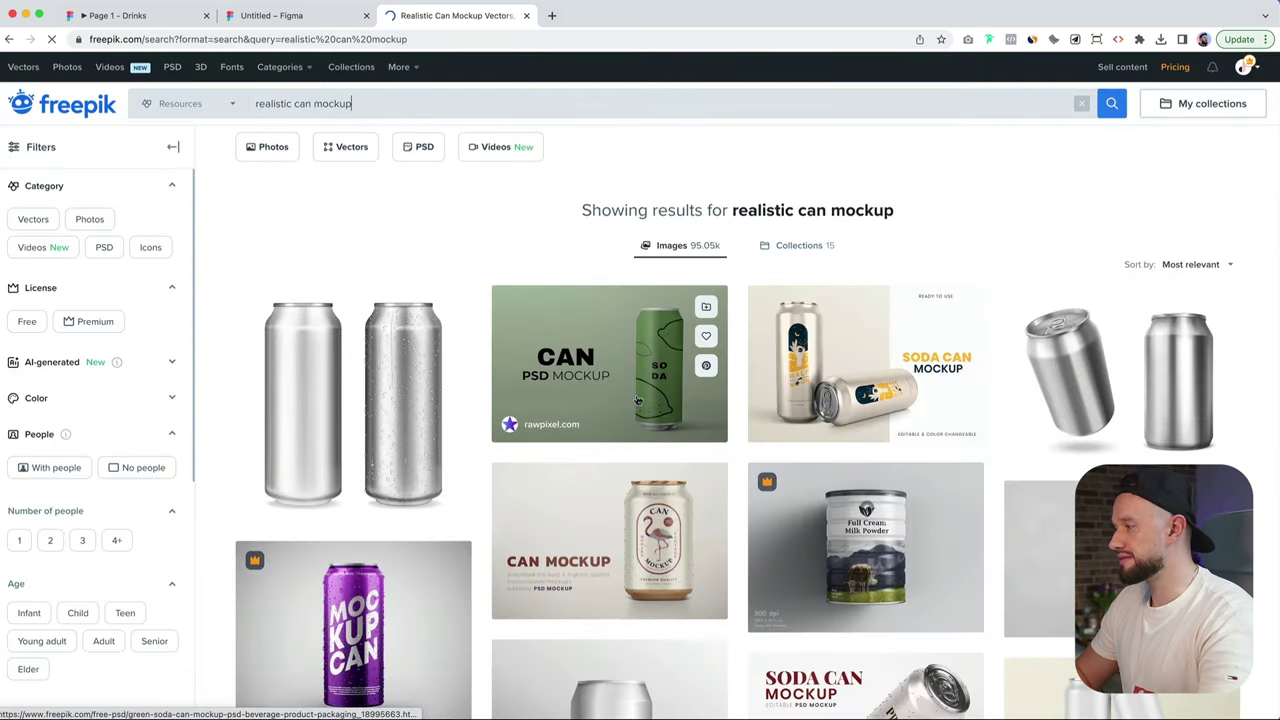
Step: Browse the can mockup results and filter them to free PSD files
{"action": "scroll", "coordinate": [637, 400], "scroll_direction": "down", "scroll_amount": 2}
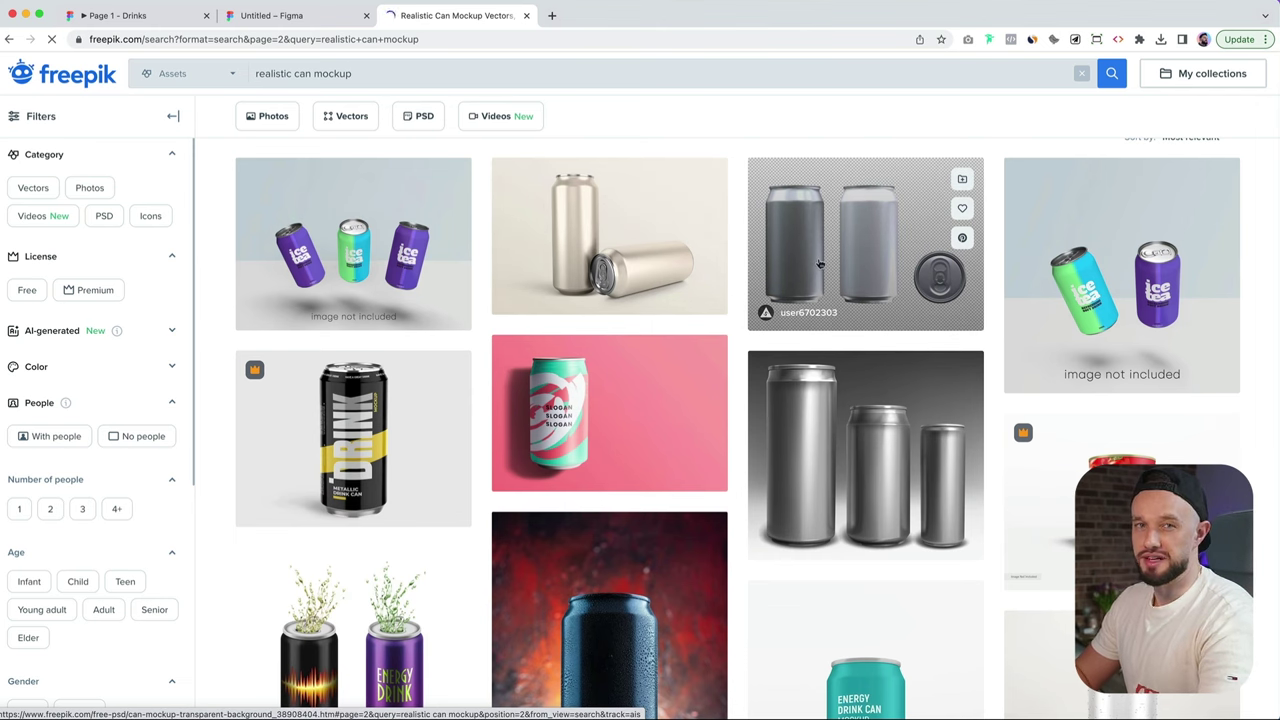
{"action": "scroll", "coordinate": [737, 276], "scroll_direction": "down", "scroll_amount": 1}
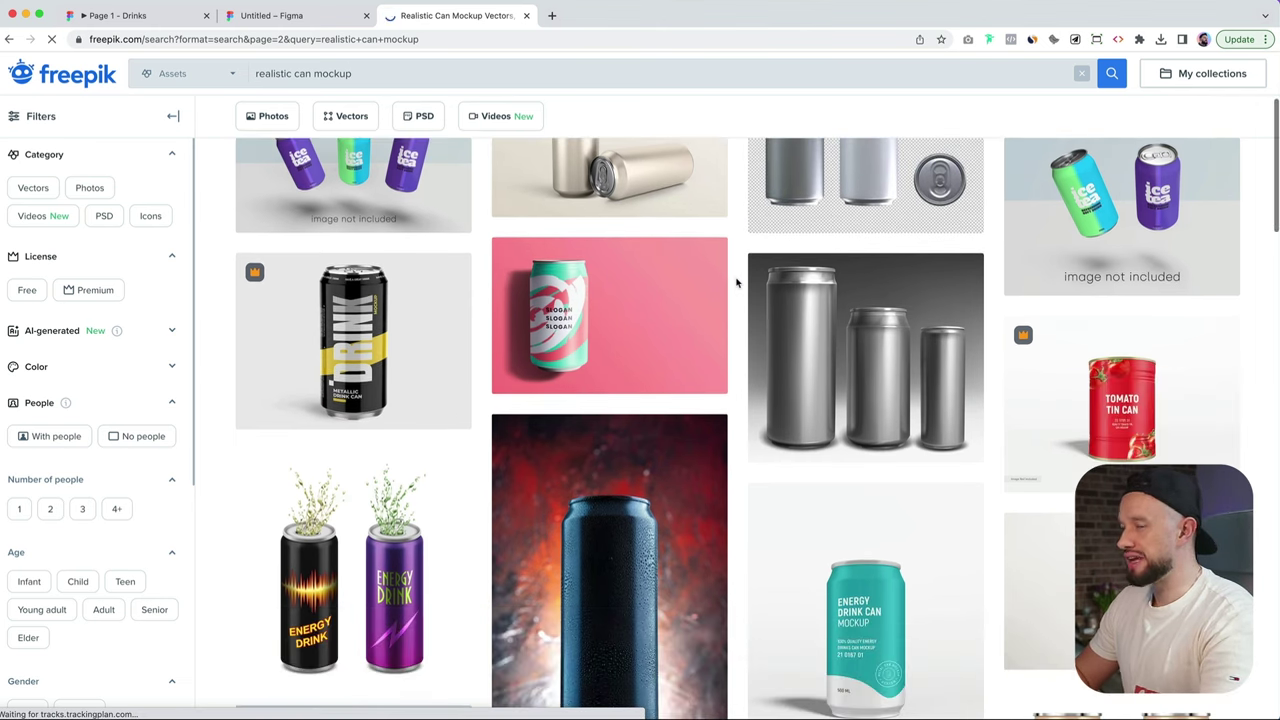
{"action": "scroll", "coordinate": [737, 283], "scroll_direction": "down", "scroll_amount": 1}
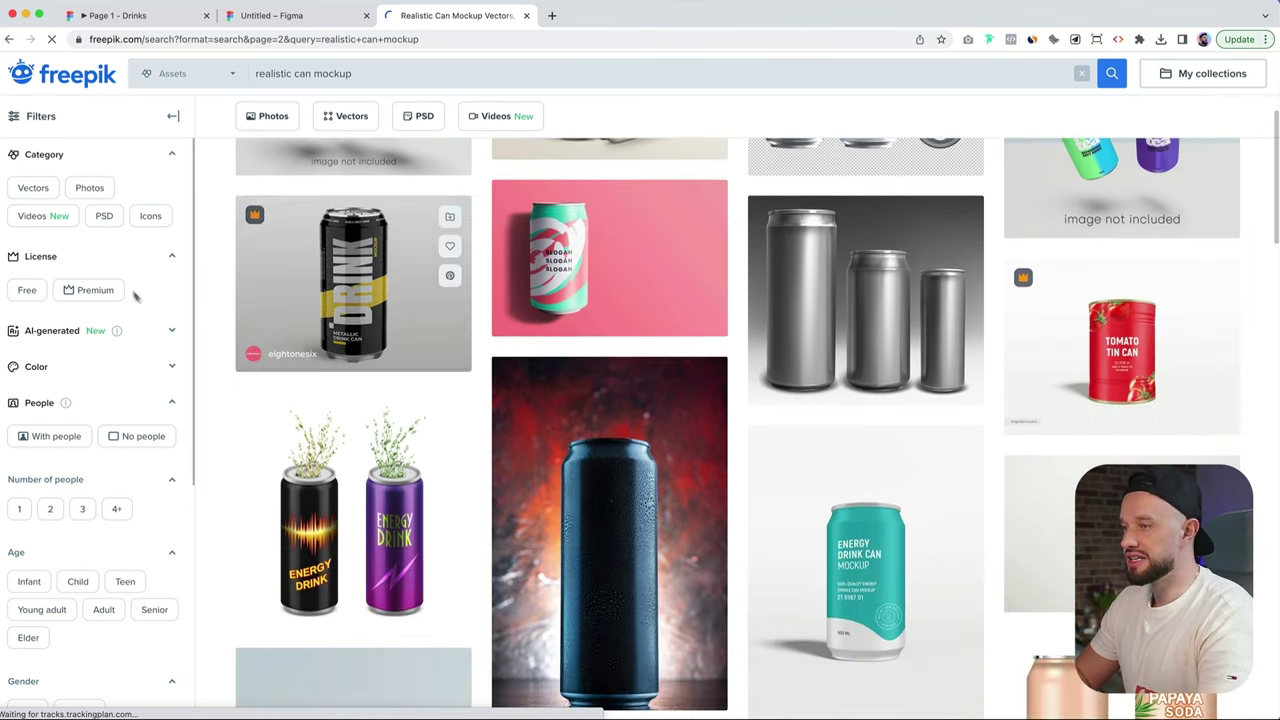
{"action": "left_click", "coordinate": [22, 291]}
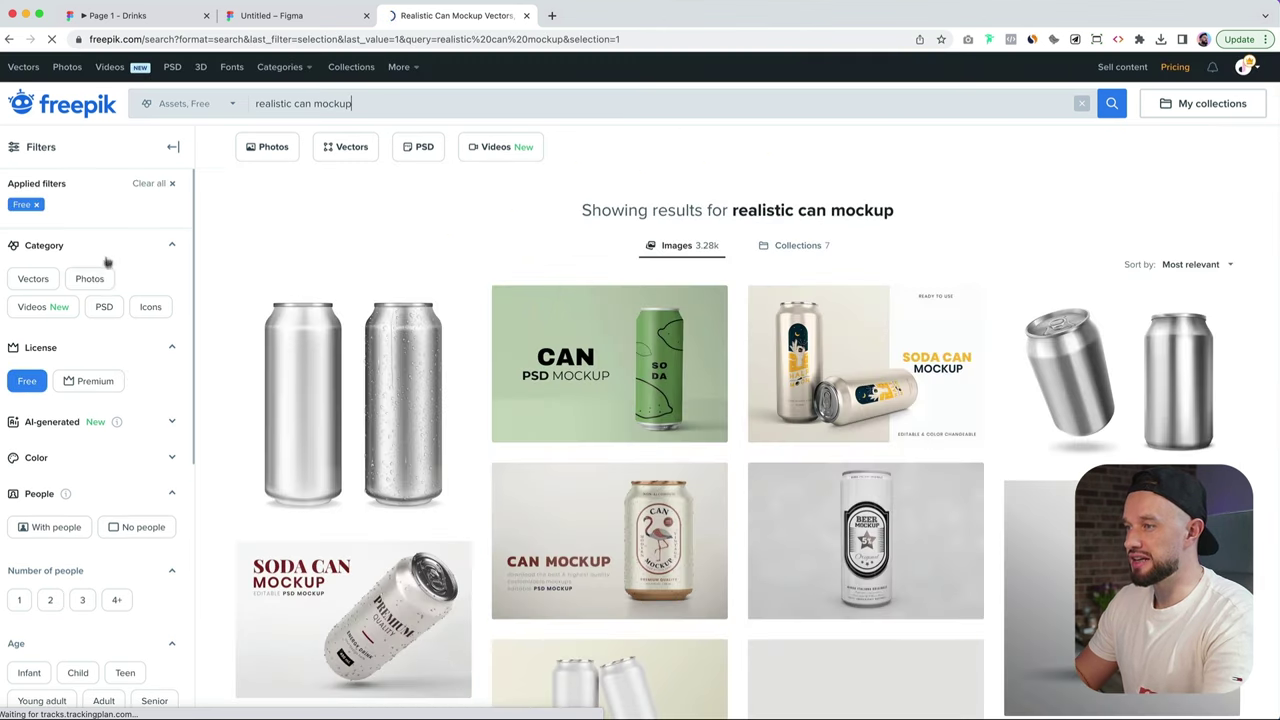
{"action": "left_click", "coordinate": [104, 307]}
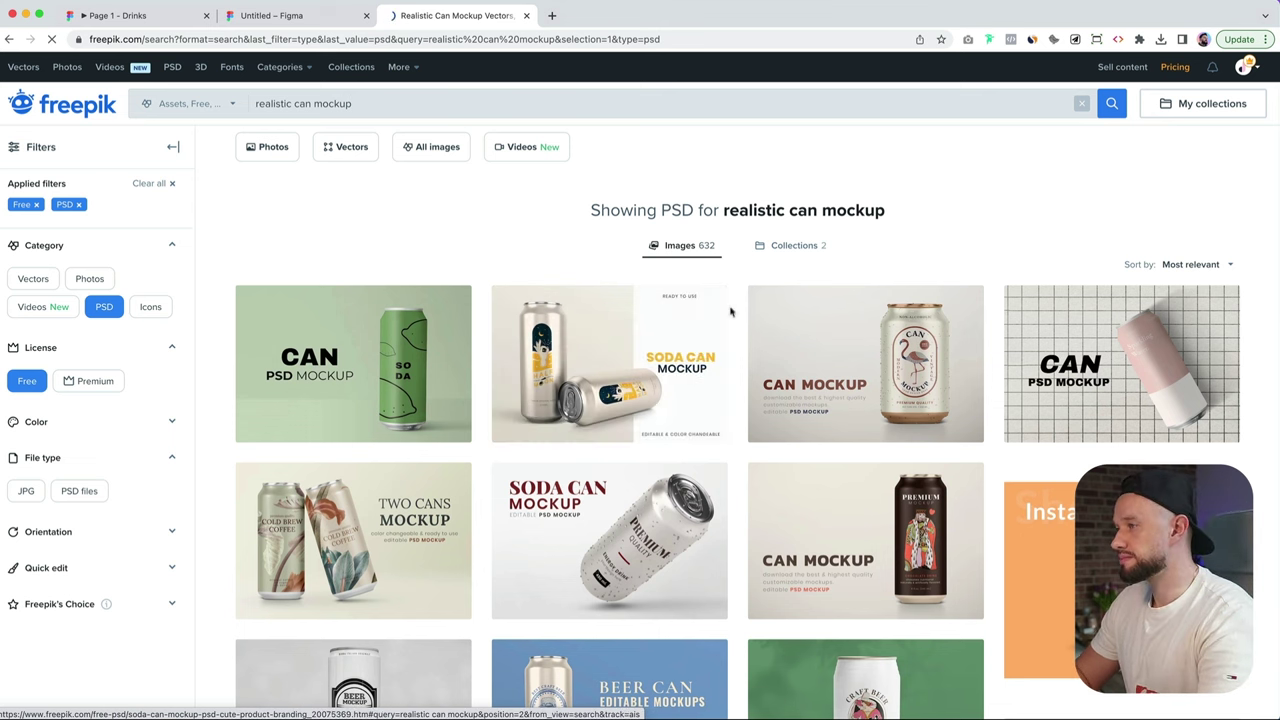
Step: Open erase.bg in a new browser tab and load the passion fruit image to remove its background
{"action": "left_click", "coordinate": [552, 15]}
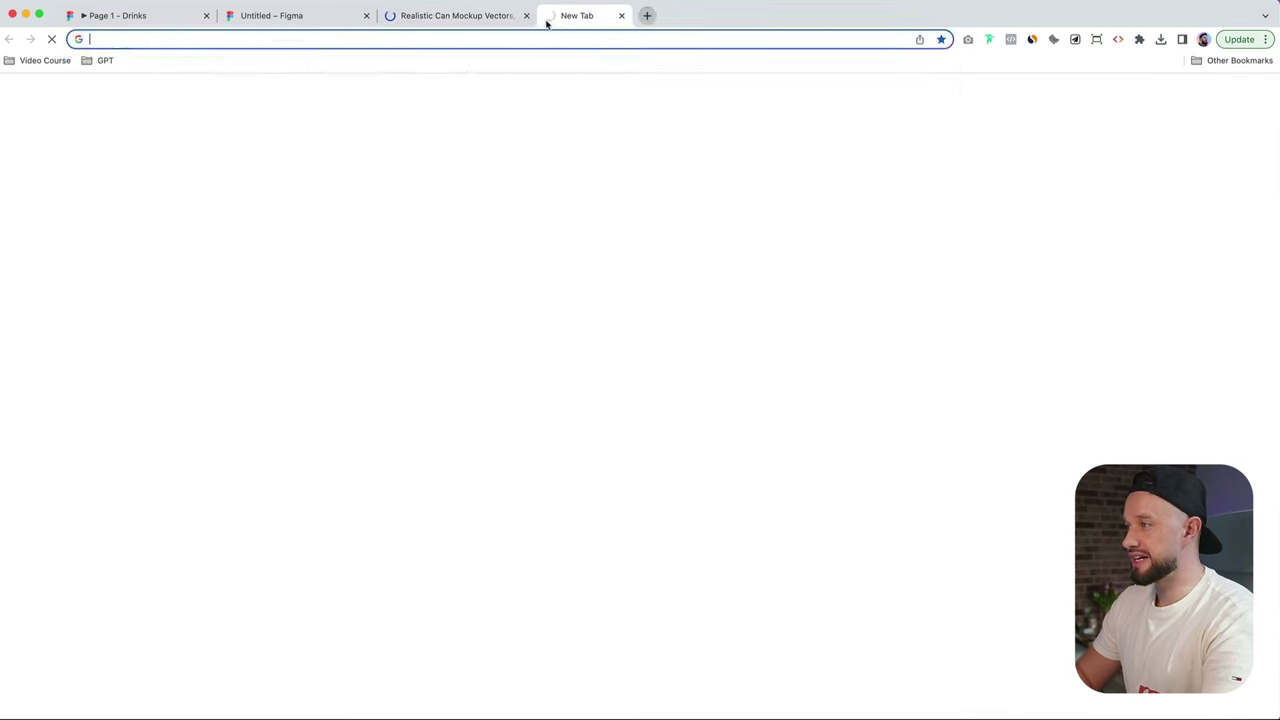
{"action": "type", "text": "erase"}
{"action": "key", "text": "Return"}
{"action": "key", "text": "super+v"}
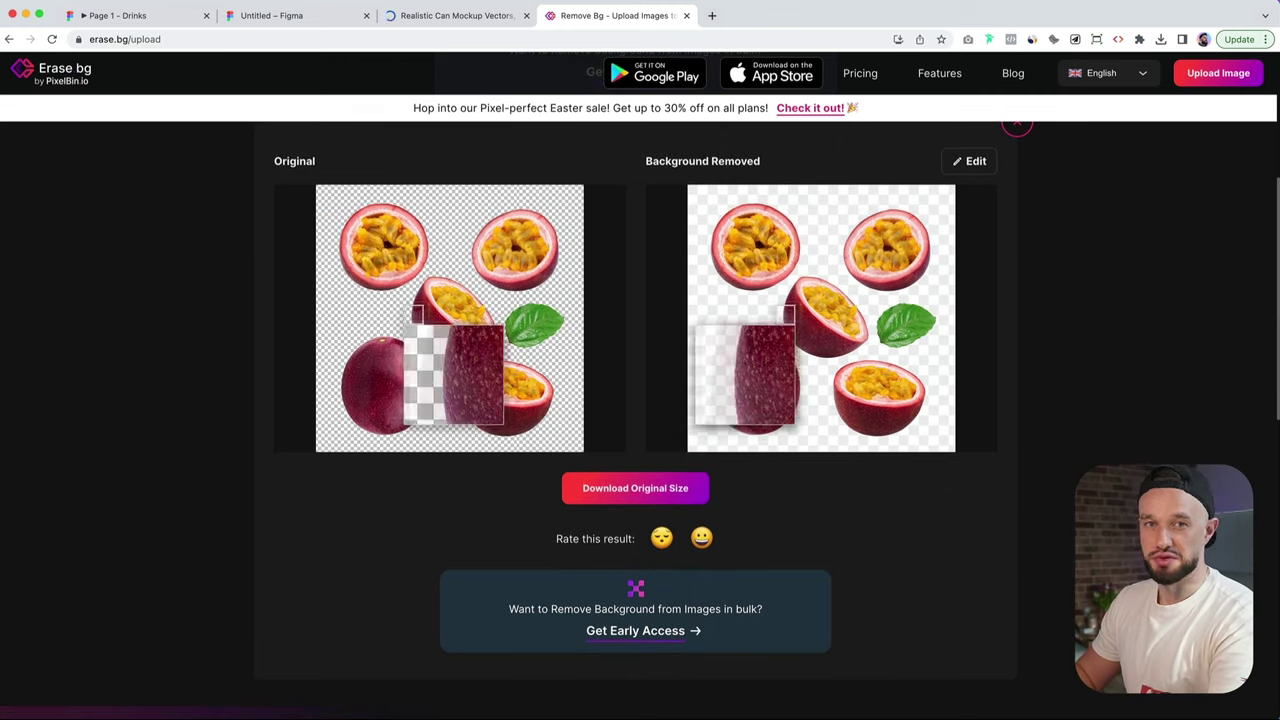
{"action": "left_click", "coordinate": [490, 24]}
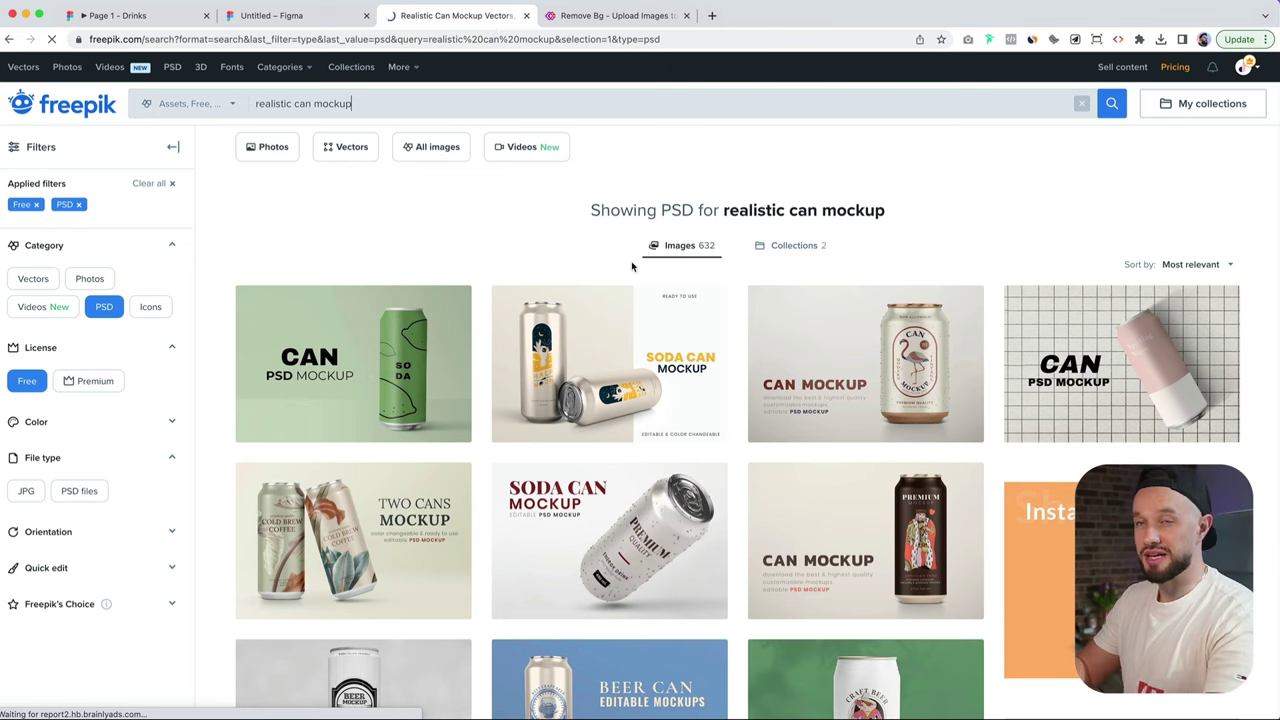
{"action": "left_click", "coordinate": [643, 22]}
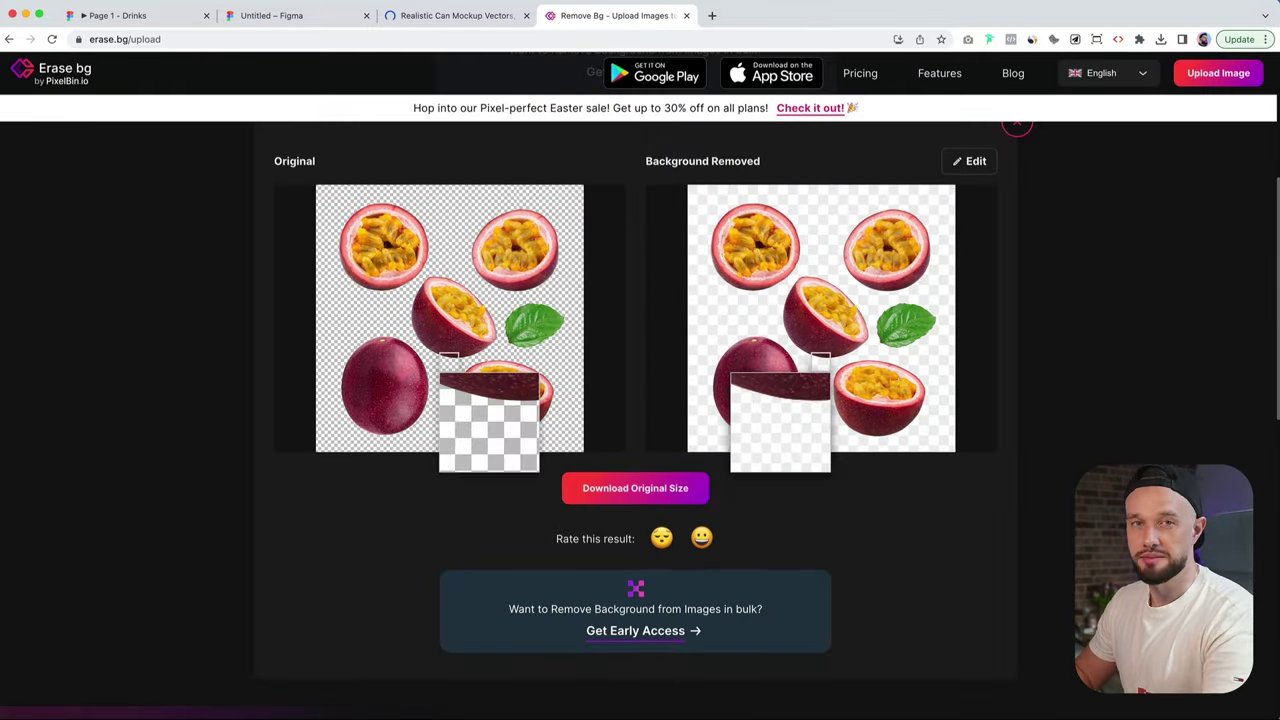
Step: Search Freepik for "fruit soda label", restrict the results to vectors and browse the label designs
{"action": "left_click", "coordinate": [472, 17]}
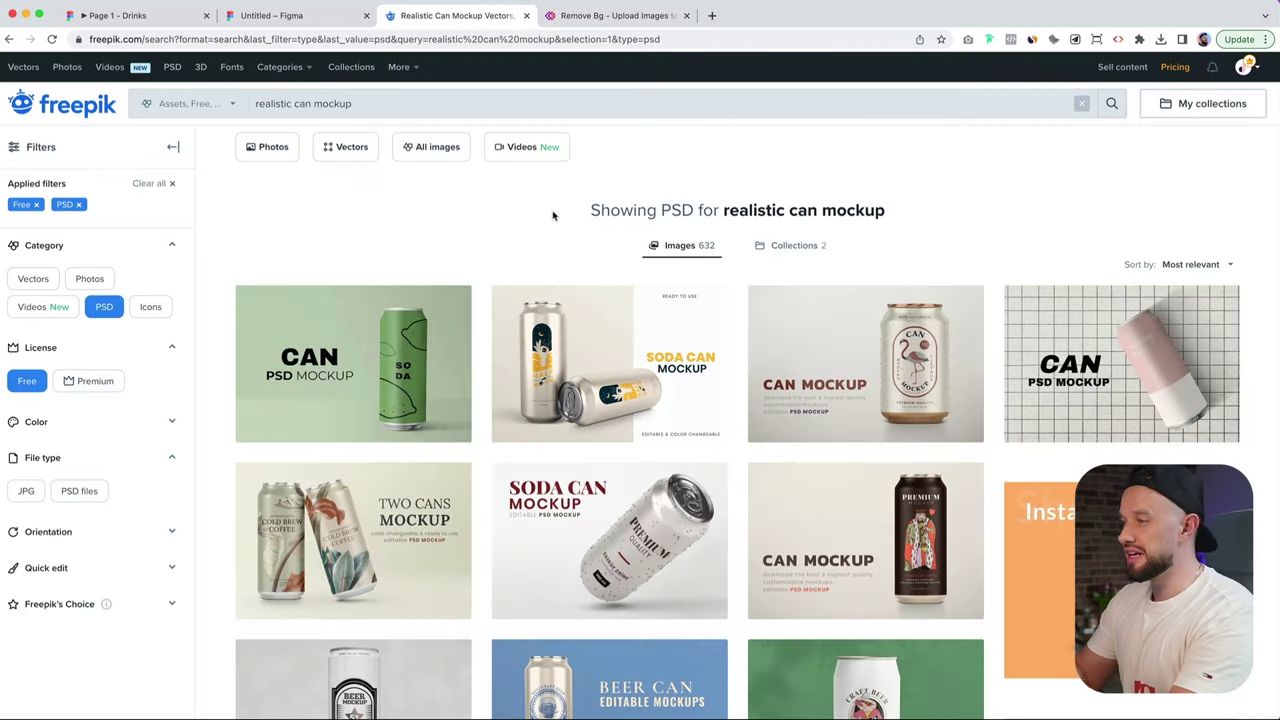
{"action": "left_click", "coordinate": [452, 105]}
{"action": "type", "text": "fruit soda label"}
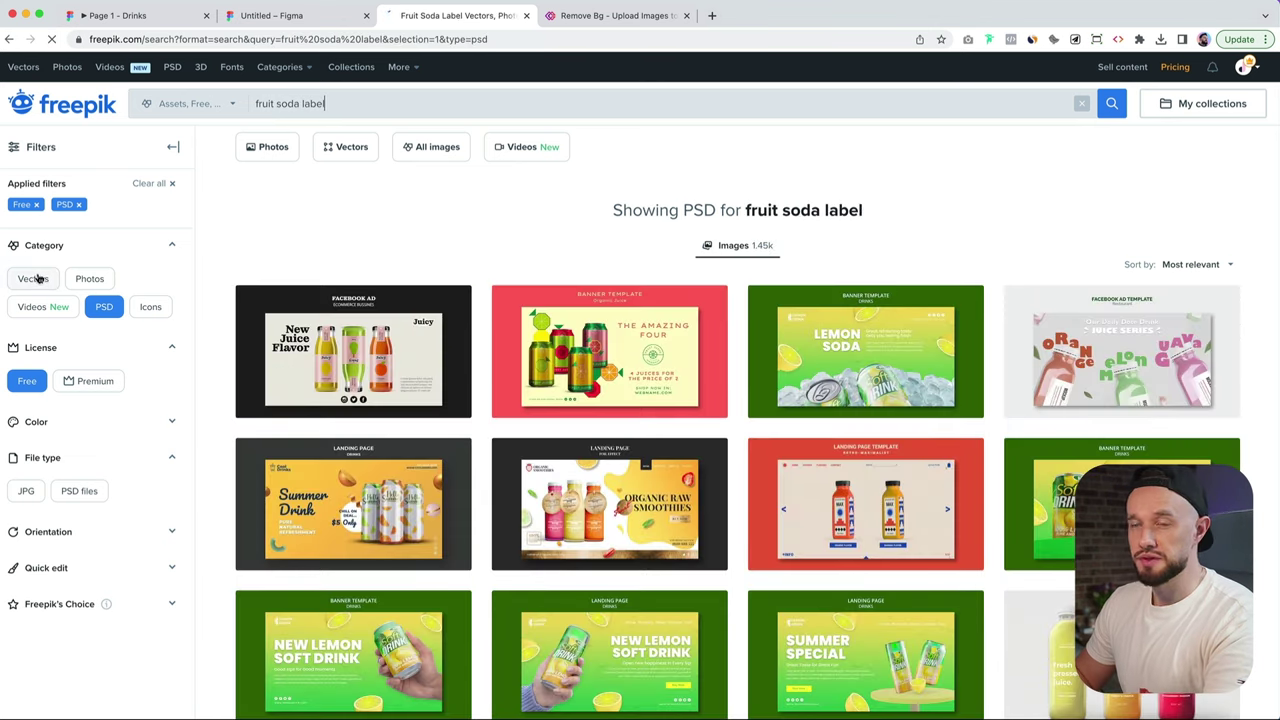
{"action": "left_click", "coordinate": [35, 279]}
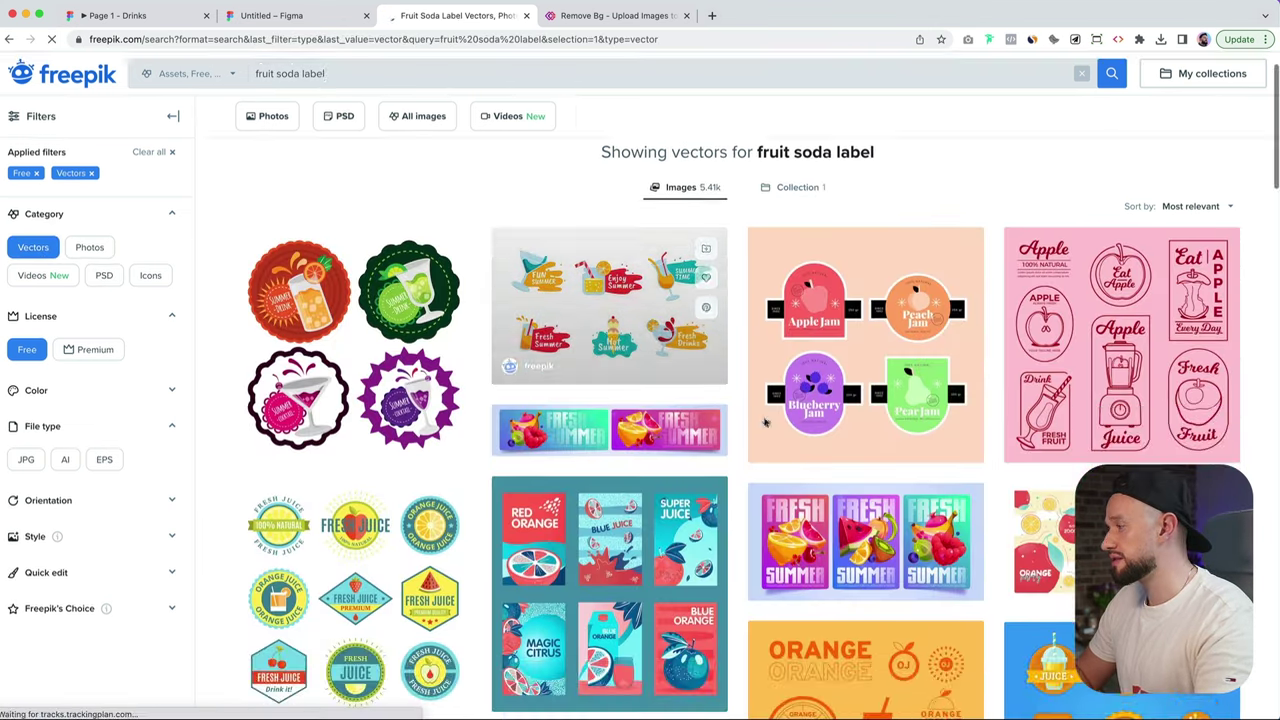
{"action": "scroll", "coordinate": [736, 523], "scroll_direction": "down", "scroll_amount": 5}
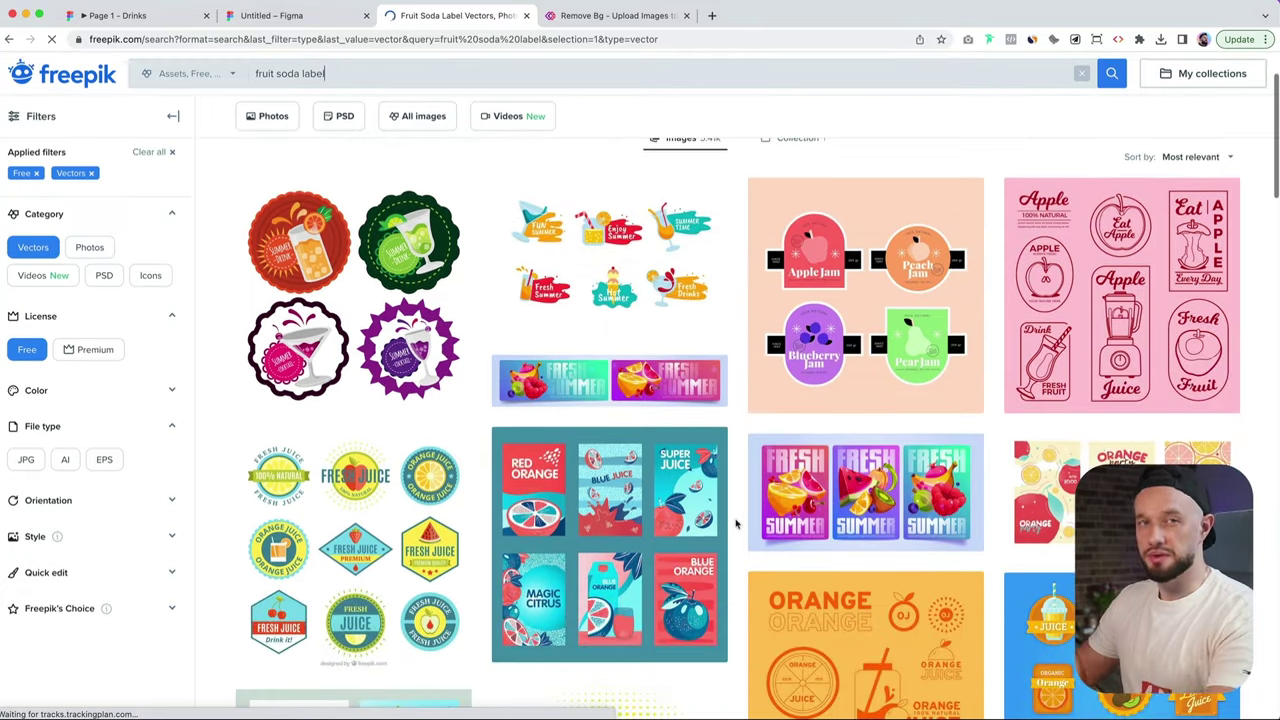
{"action": "scroll", "coordinate": [736, 523], "scroll_direction": "down", "scroll_amount": 2}
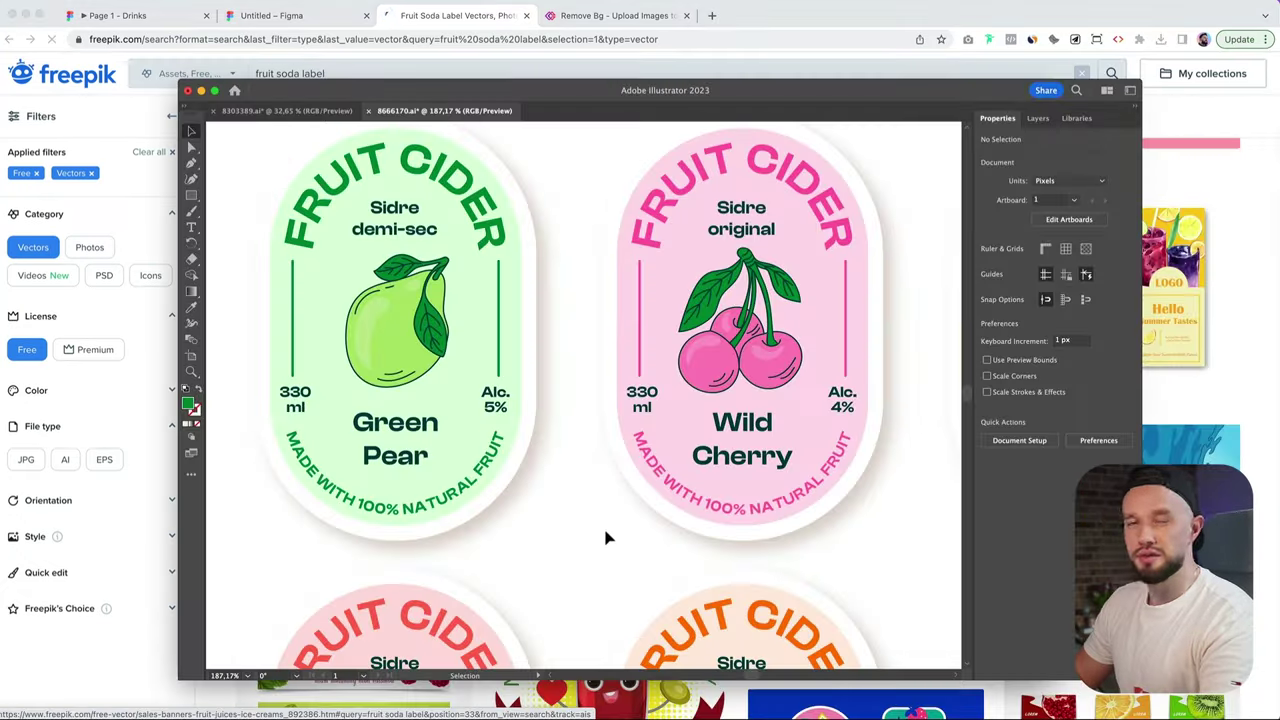
Step: Examine the fruit cider label designs in the 8666170.ai document in Illustrator
{"action": "scroll", "coordinate": [640, 536], "scroll_direction": "right", "scroll_amount": 2}
{"action": "scroll", "coordinate": [700, 533], "scroll_direction": "left", "scroll_amount": 1}
{"action": "scroll", "coordinate": [717, 535], "scroll_direction": "right", "scroll_amount": 5}
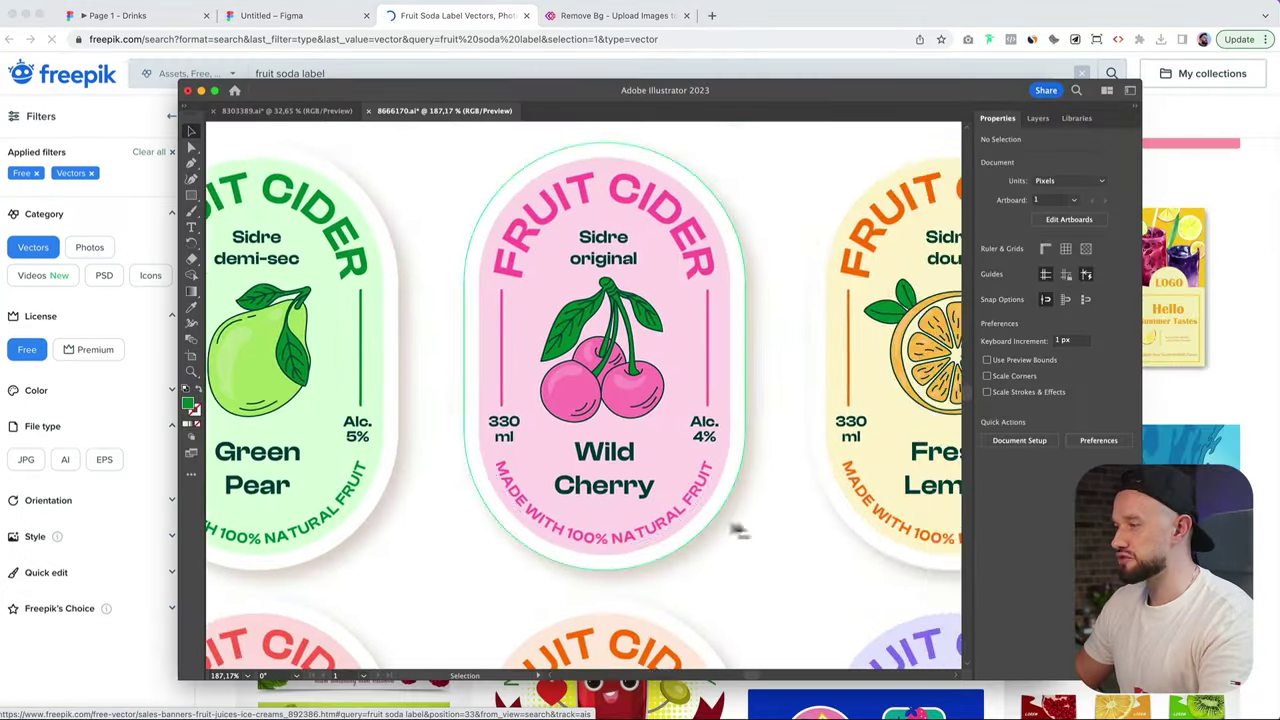
{"action": "scroll", "coordinate": [780, 545], "scroll_direction": "right", "scroll_amount": 2}
{"action": "scroll", "coordinate": [780, 545], "scroll_direction": "down", "scroll_amount": 5}
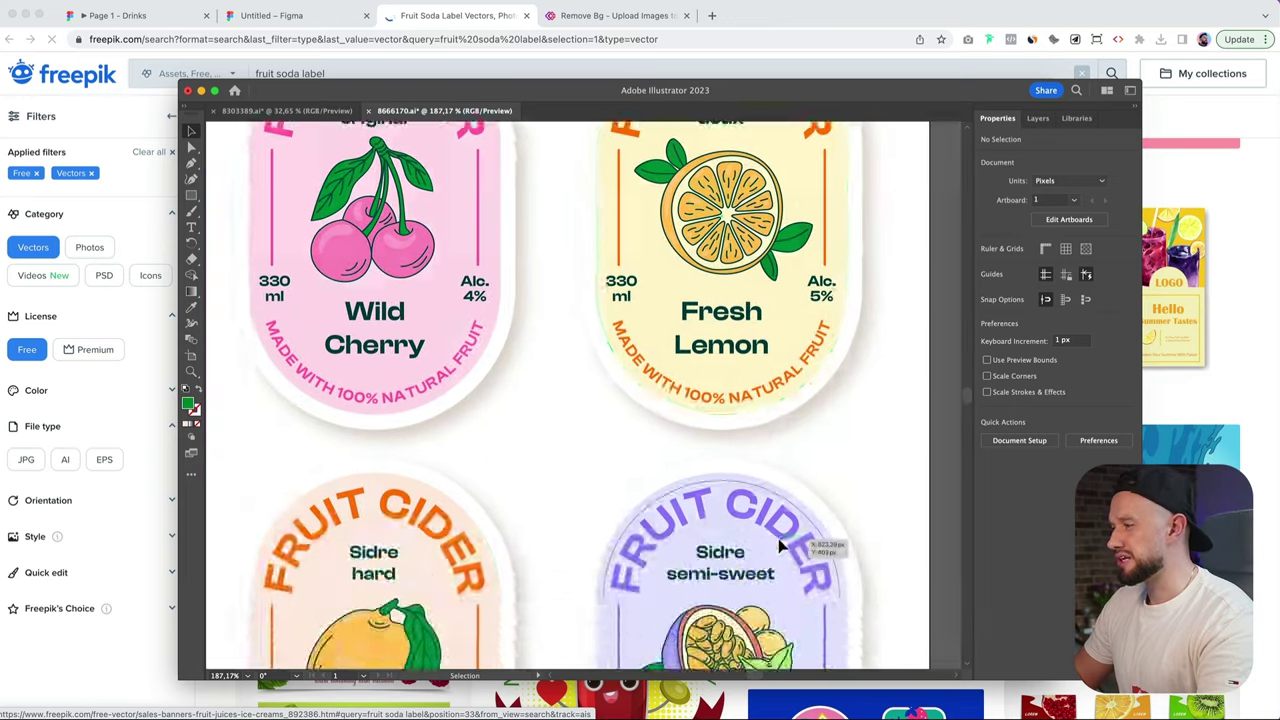
{"action": "scroll", "coordinate": [780, 545], "scroll_direction": "down", "scroll_amount": 2}
{"action": "scroll", "coordinate": [779, 545], "scroll_direction": "down", "scroll_amount": 5}
{"action": "scroll", "coordinate": [774, 540], "scroll_direction": "right", "scroll_amount": 1}
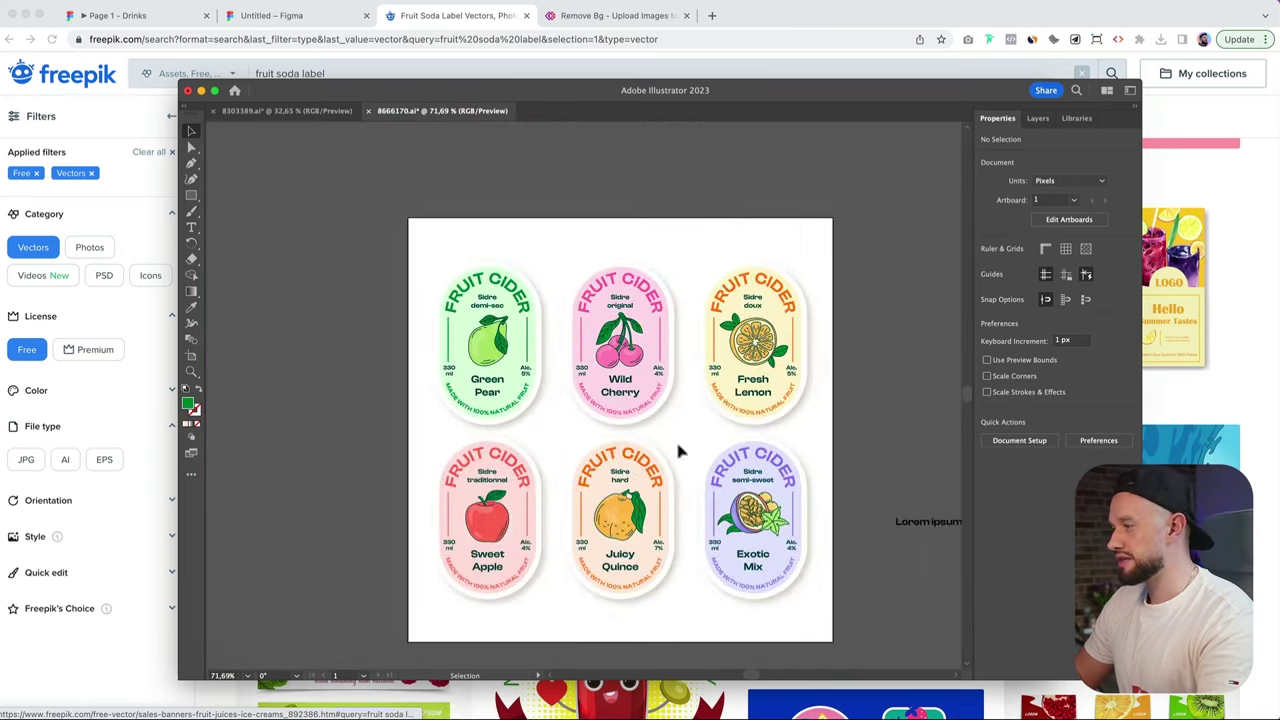
{"action": "scroll", "coordinate": [430, 207], "scroll_direction": "down", "scroll_amount": 1}
Step: Copy all six fruit cider labels from Illustrator and paste them into the empty Untitled Figma file
{"action": "left_click_drag", "start_coordinate": [418, 196], "coordinate": [826, 558]}
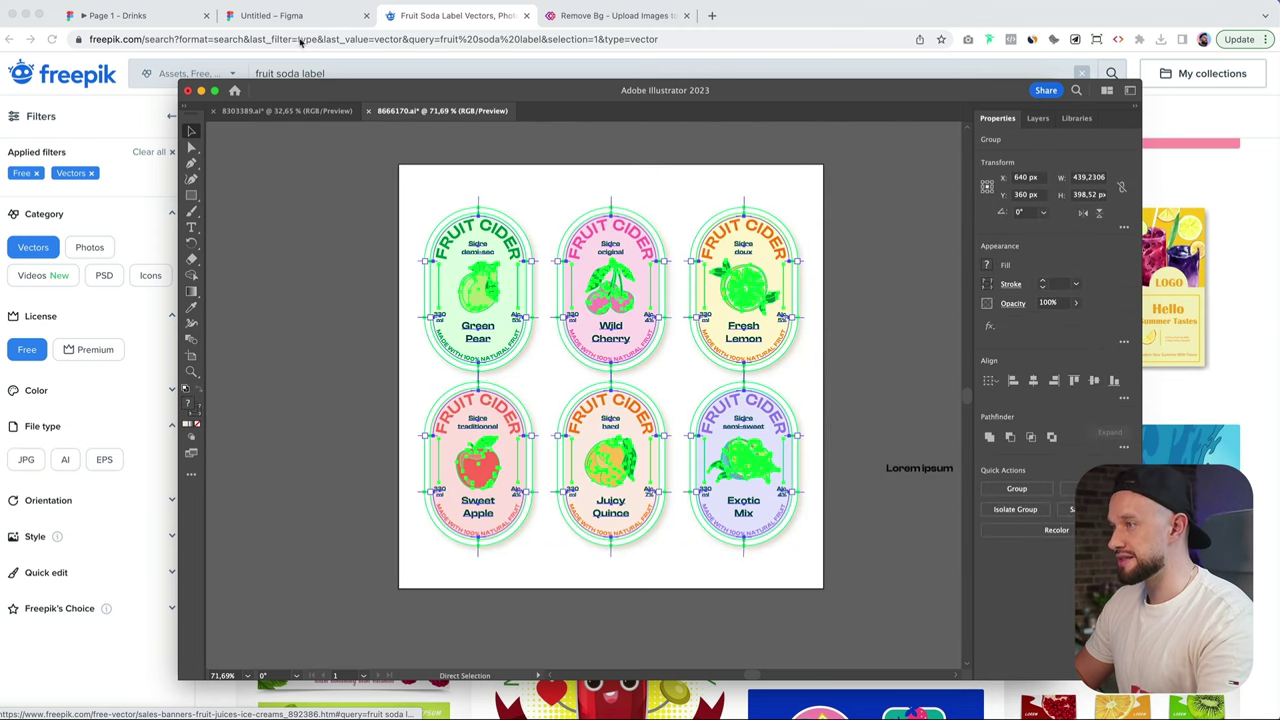
{"action": "left_click", "coordinate": [298, 4]}
{"action": "key", "text": "super+alt+Left"}
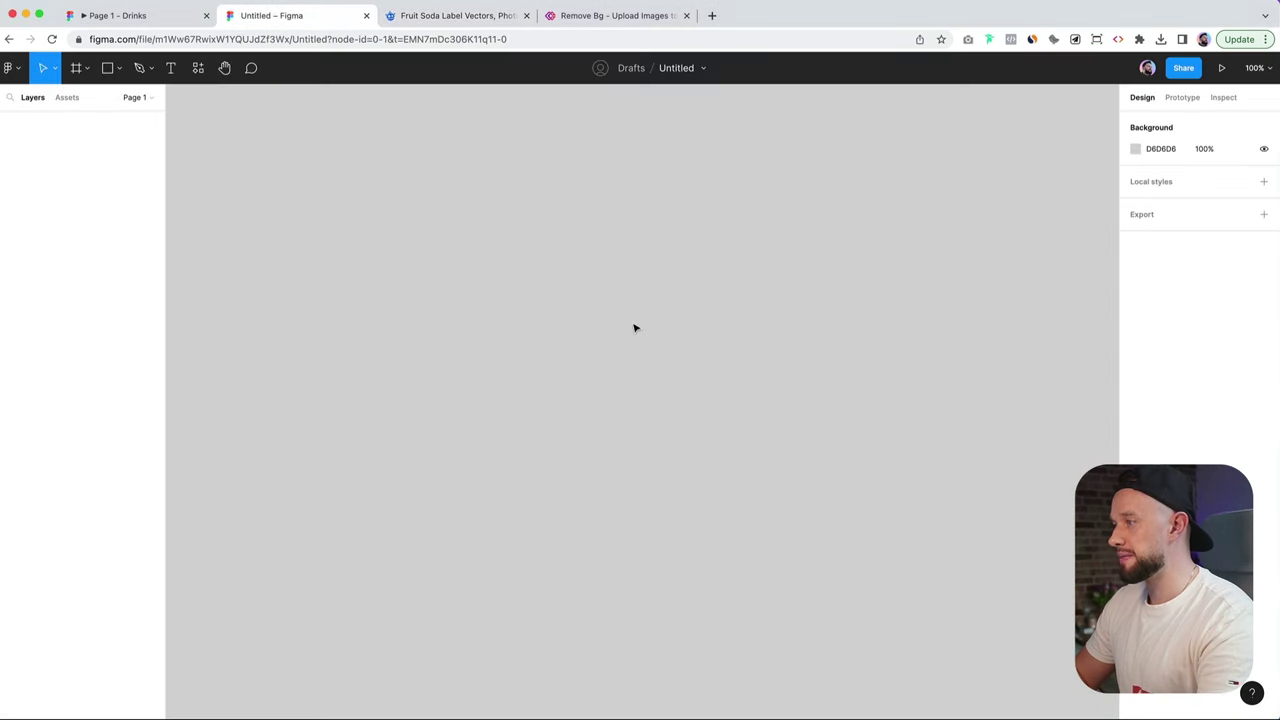
{"action": "key", "text": "super+v"}
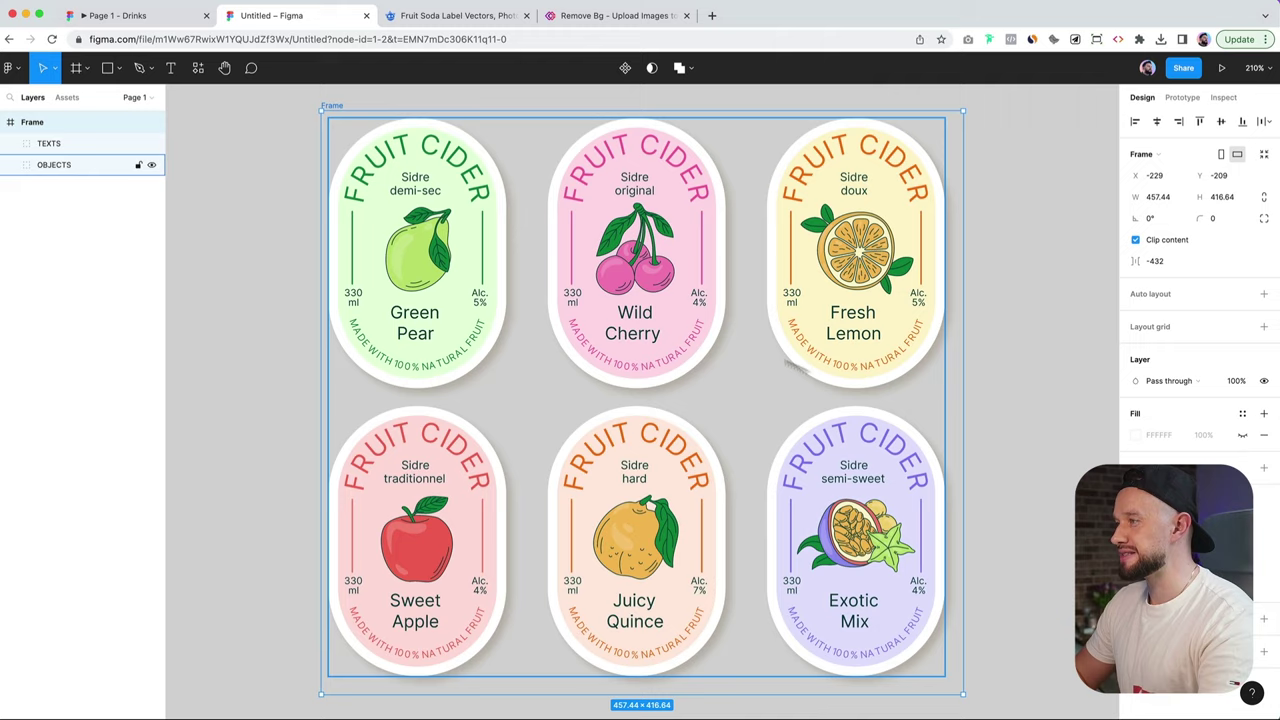
Step: Make the flavour names Green Pear, Wild Cherry and Fresh Lemon on the upper row of labels Bold
{"action": "scroll", "coordinate": [888, 434], "scroll_direction": "down", "scroll_amount": 4}
{"action": "left_click", "coordinate": [852, 355], "text": "super"}
{"action": "left_click", "coordinate": [844, 342], "text": "shift+super"}
{"action": "left_click", "coordinate": [710, 350], "text": "shift+super"}
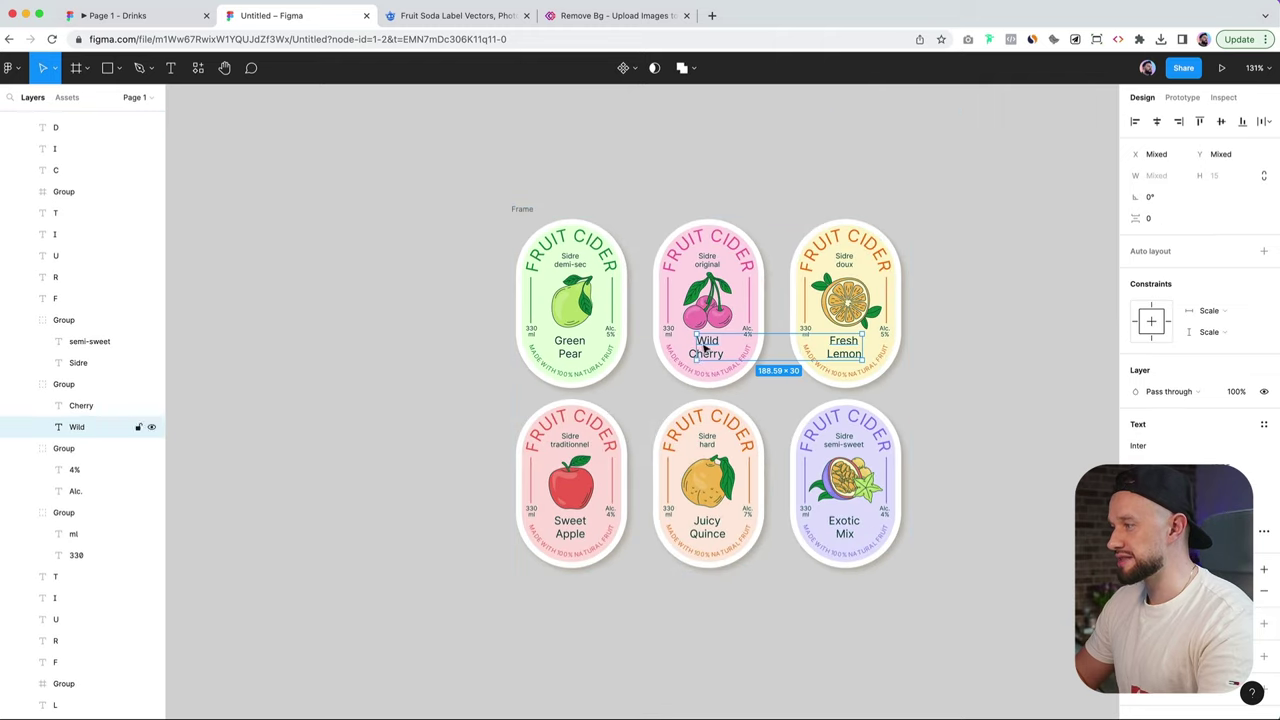
{"action": "left_click", "coordinate": [571, 347], "text": "shift+super"}
{"action": "left_click", "coordinate": [1180, 413]}
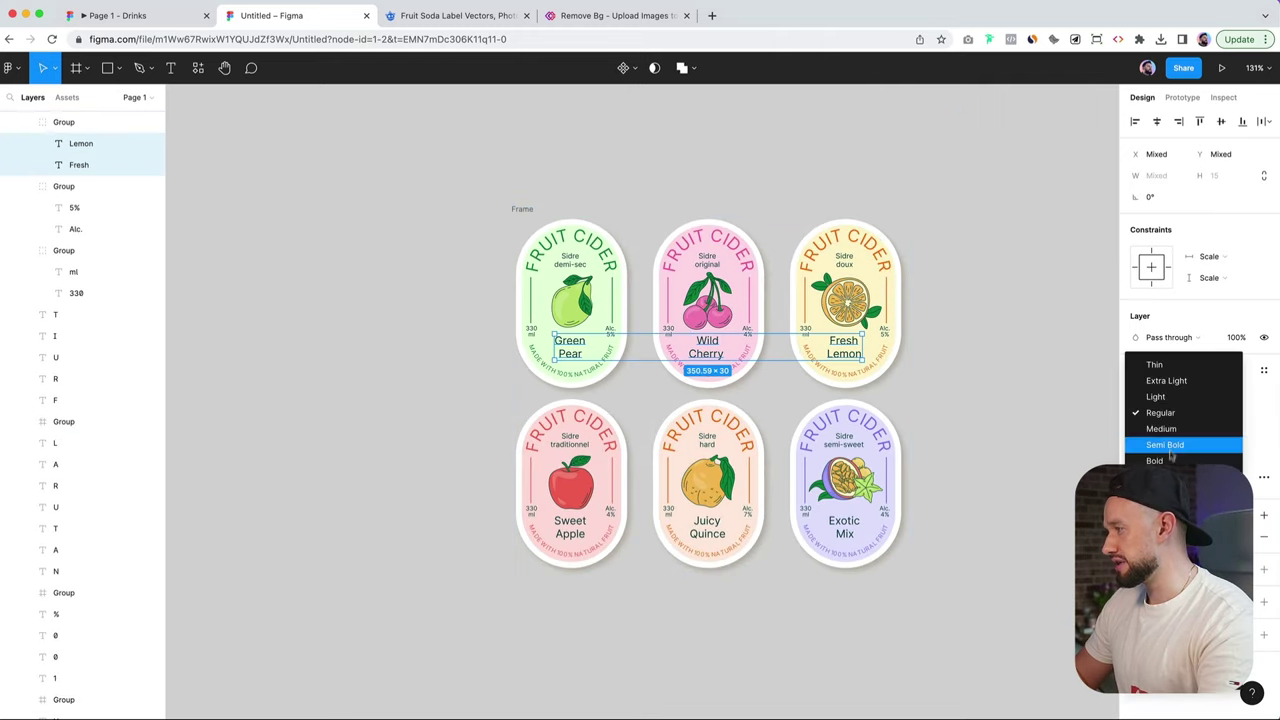
{"action": "left_click", "coordinate": [1160, 460]}
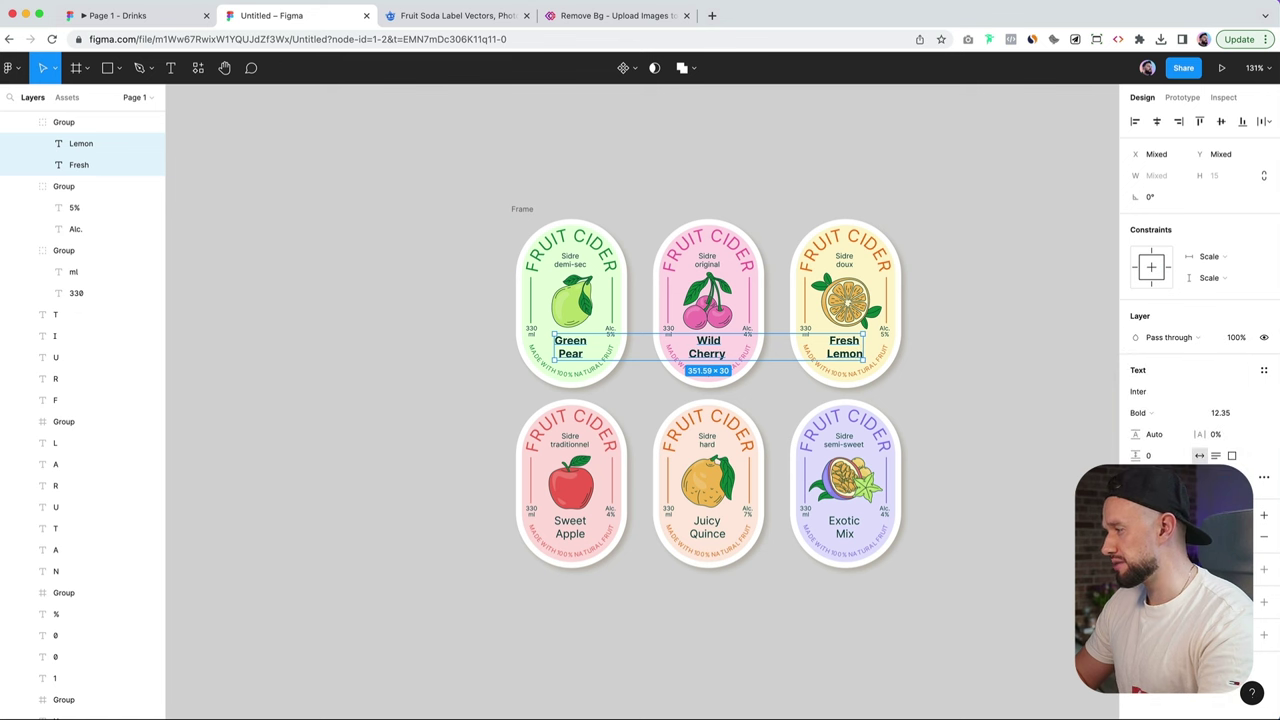
Step: Change the font of the three selected flavour names to Clash Display Variable
{"action": "left_click", "coordinate": [1160, 391]}
{"action": "type", "text": "Clash"}
{"action": "key", "text": "Return"}
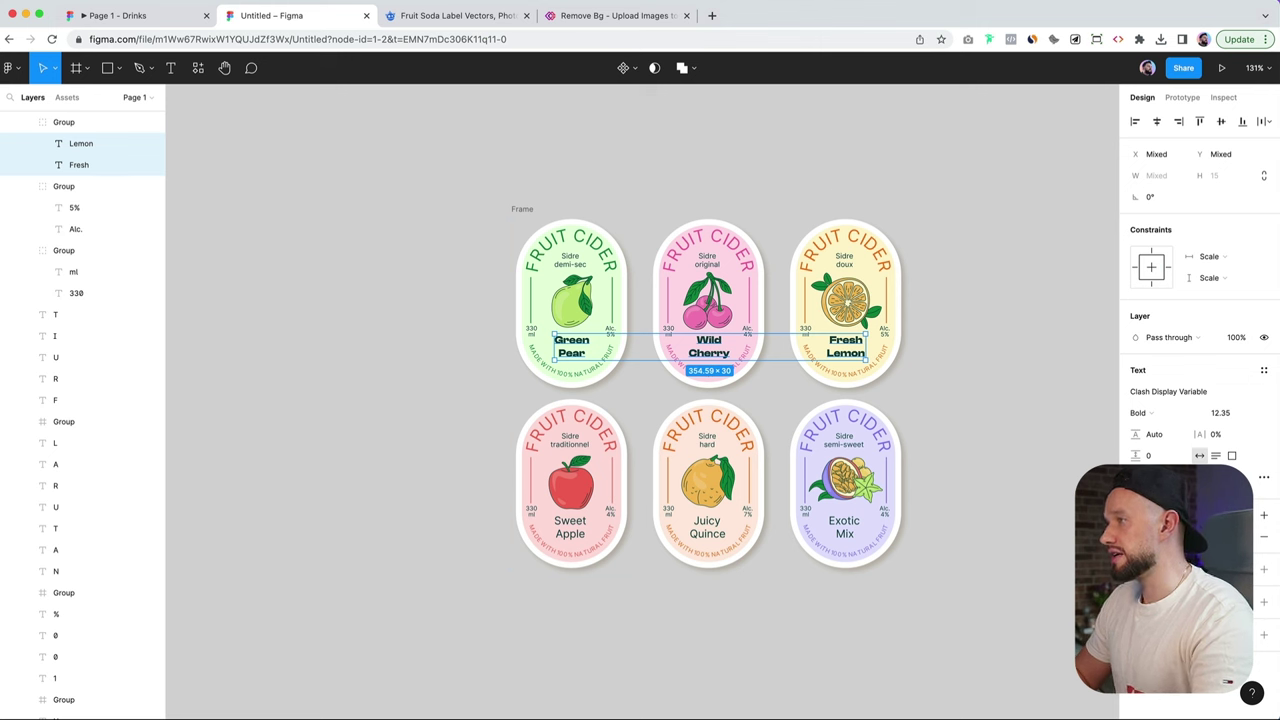
{"action": "left_click", "coordinate": [928, 228]}
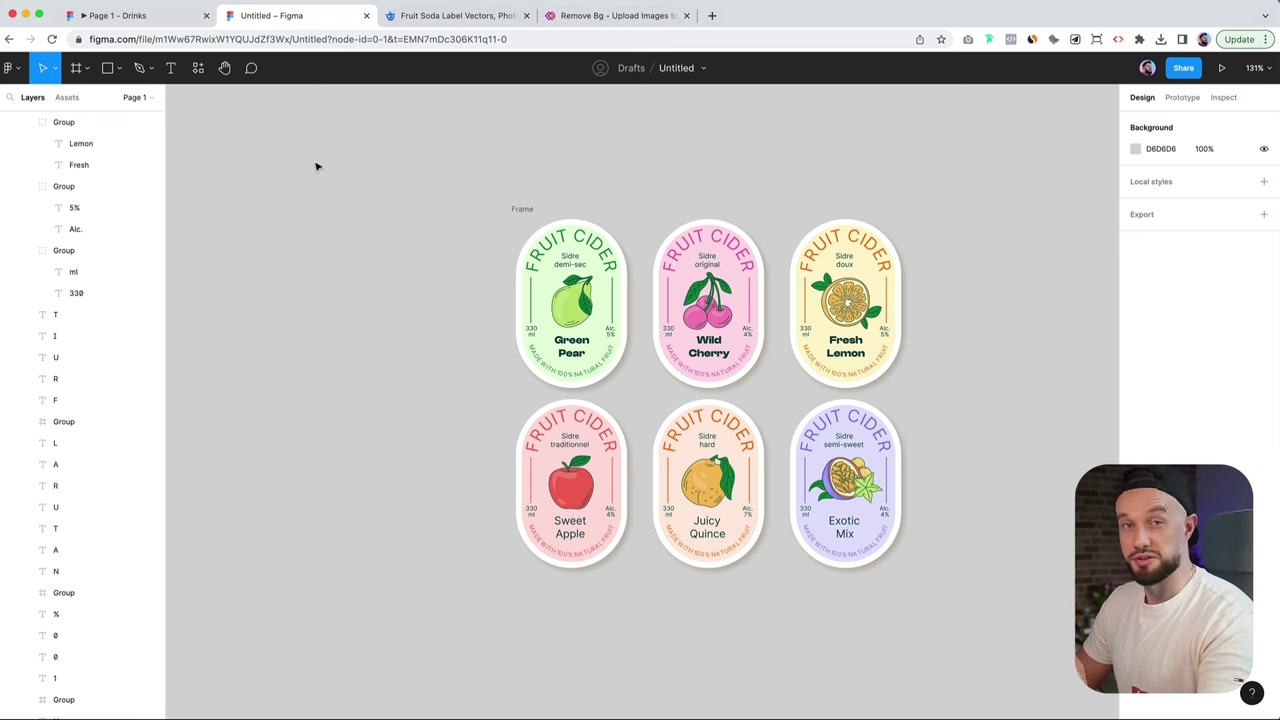
Step: Search Freepik for PSD files of floating fruits
{"action": "key", "text": "ctrl+Tab"}
{"action": "type", "text": "float"}
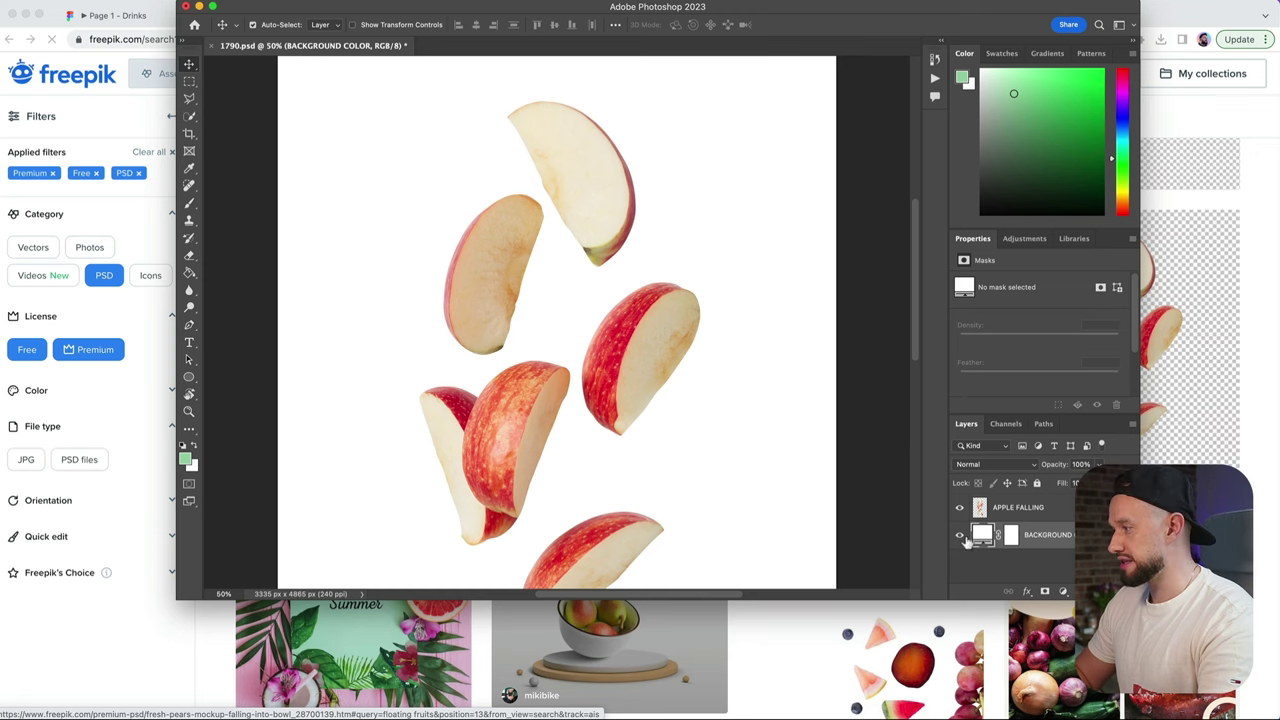
Step: Hide the BACKGROUND COLOR layer of the falling apple file in Photoshop and arrange the a188.jpg and peras_volandol.jpg image windows for viewing
{"action": "left_click", "coordinate": [961, 537]}
{"action": "left_click_drag", "start_coordinate": [801, 35], "coordinate": [646, 35]}
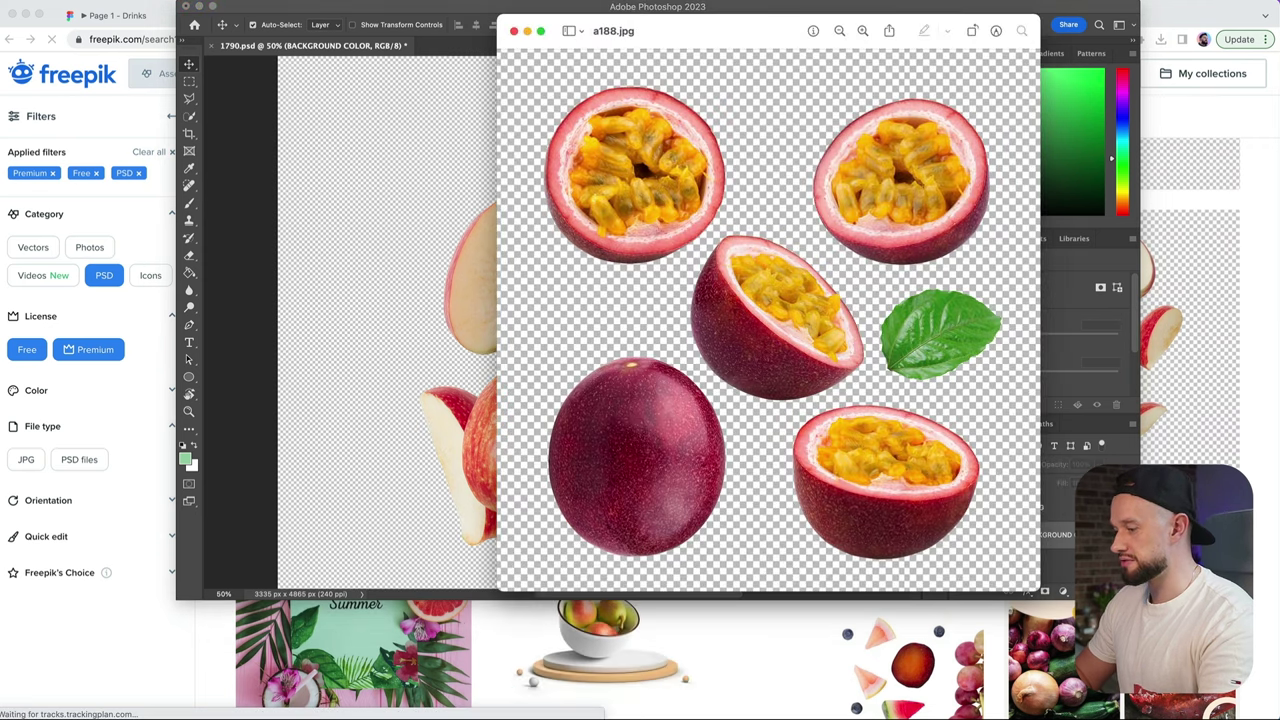
{"action": "left_click_drag", "start_coordinate": [0, 20], "coordinate": [521, 65]}
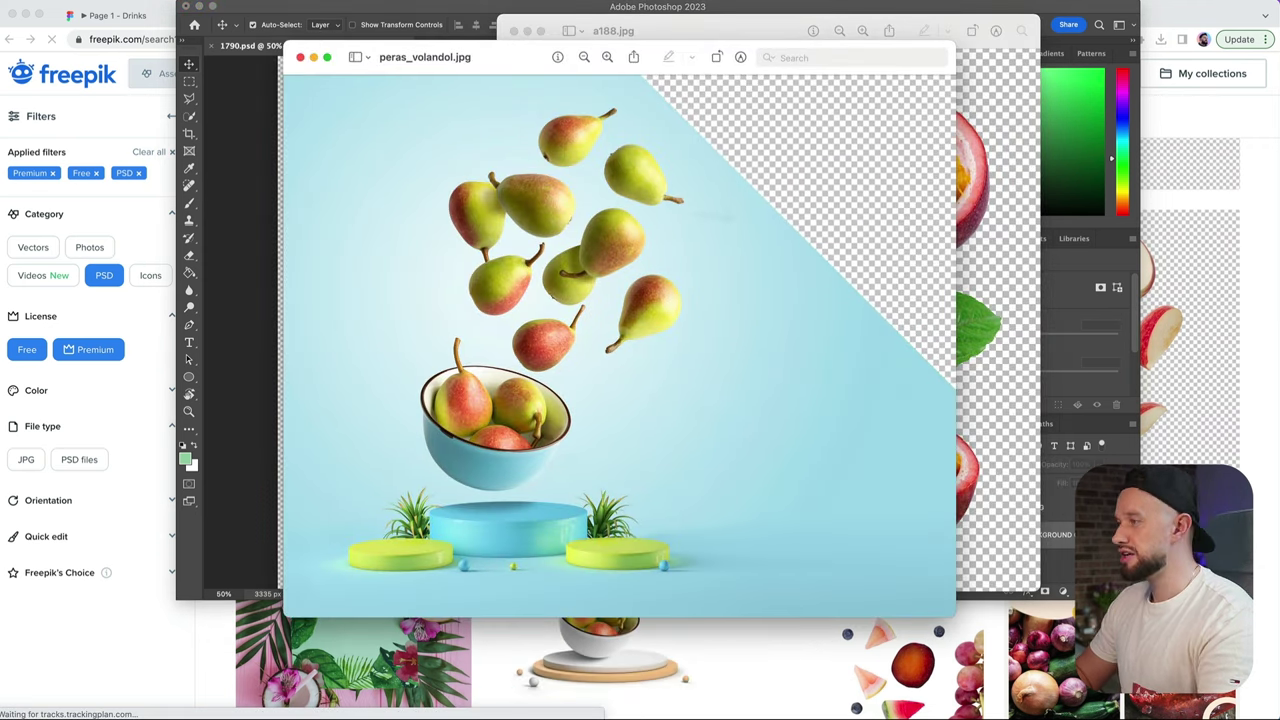
{"action": "left_click_drag", "start_coordinate": [398, 72], "coordinate": [242, 103]}
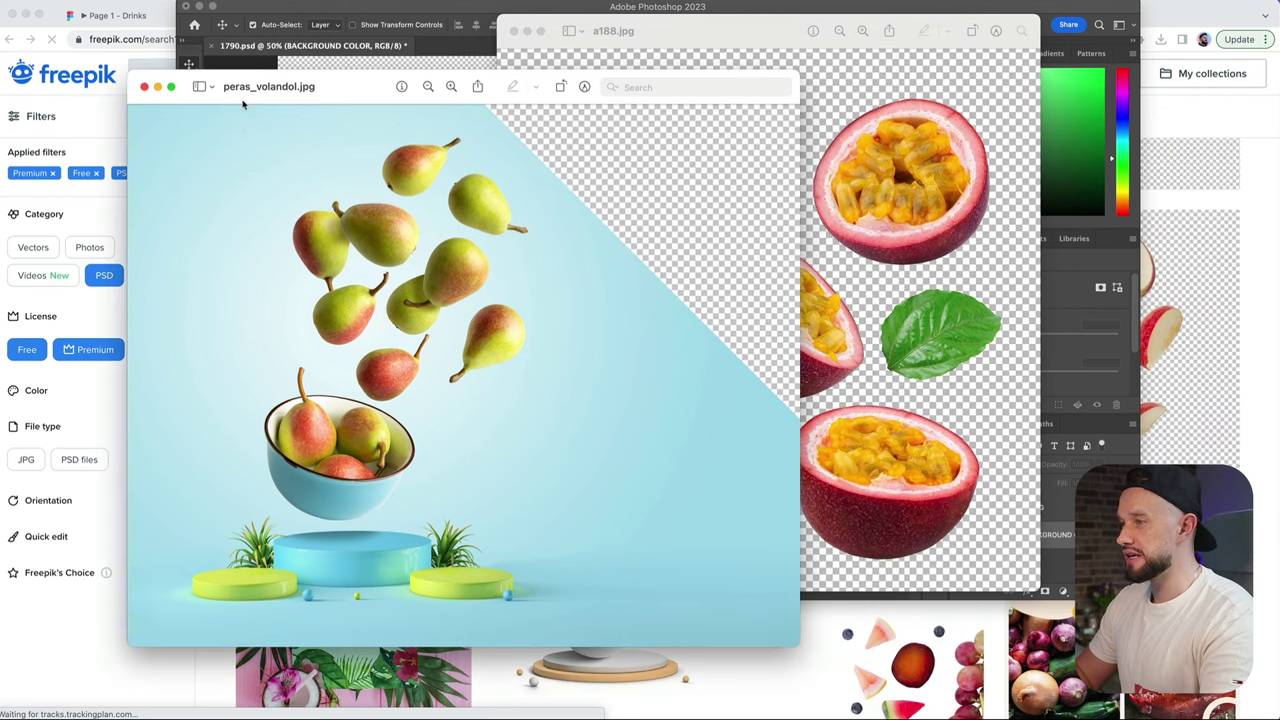
Step: Return to the Untitled Figma file and inspect the separate pear cut-out images one by one
{"action": "left_click", "coordinate": [70, 75]}
{"action": "left_click", "coordinate": [282, 15]}
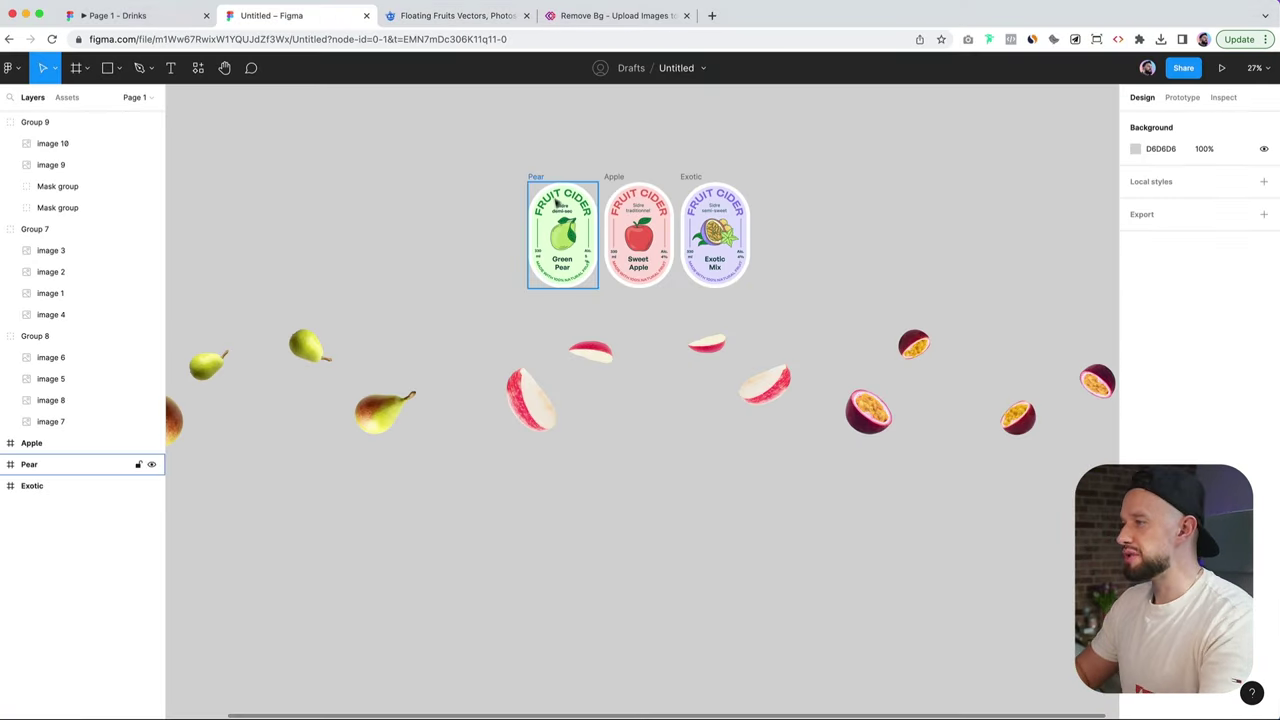
{"action": "scroll", "coordinate": [300, 380], "scroll_direction": "left", "scroll_amount": 3}
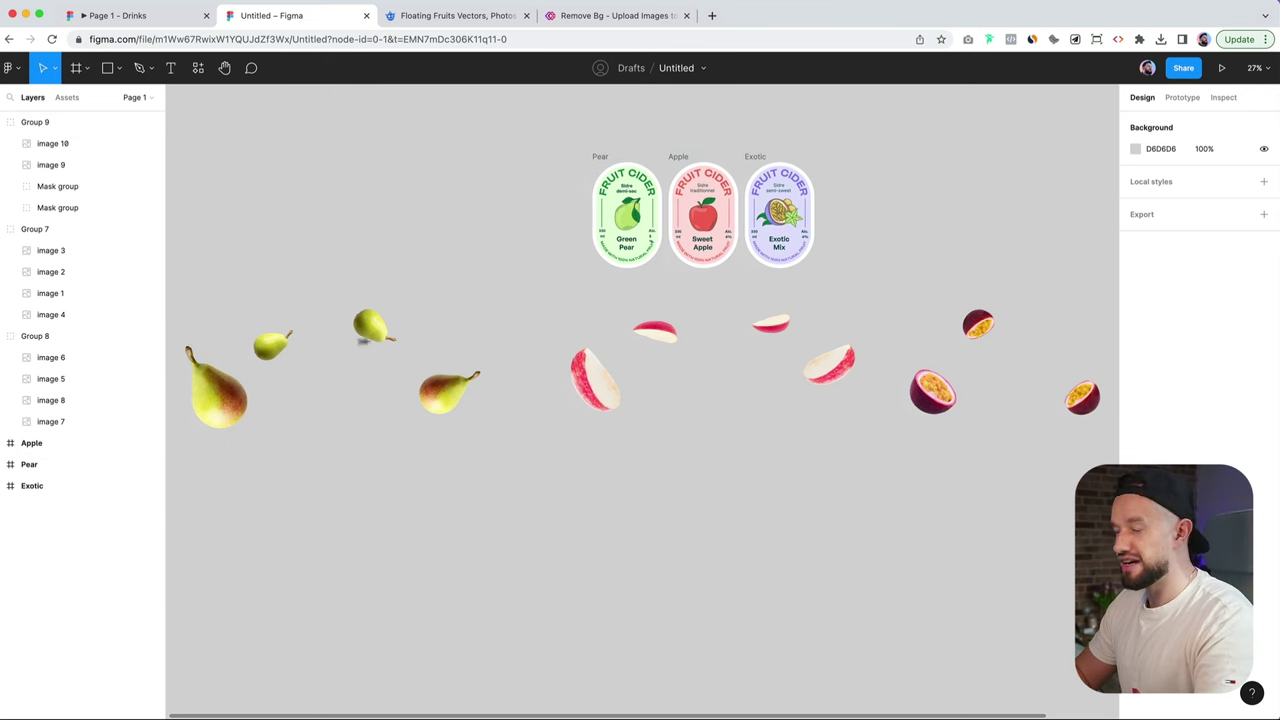
{"action": "left_click", "coordinate": [378, 330]}
{"action": "left_click", "coordinate": [376, 328]}
{"action": "left_click", "coordinate": [445, 392]}
{"action": "left_click", "coordinate": [218, 392]}
{"action": "left_click", "coordinate": [262, 345]}
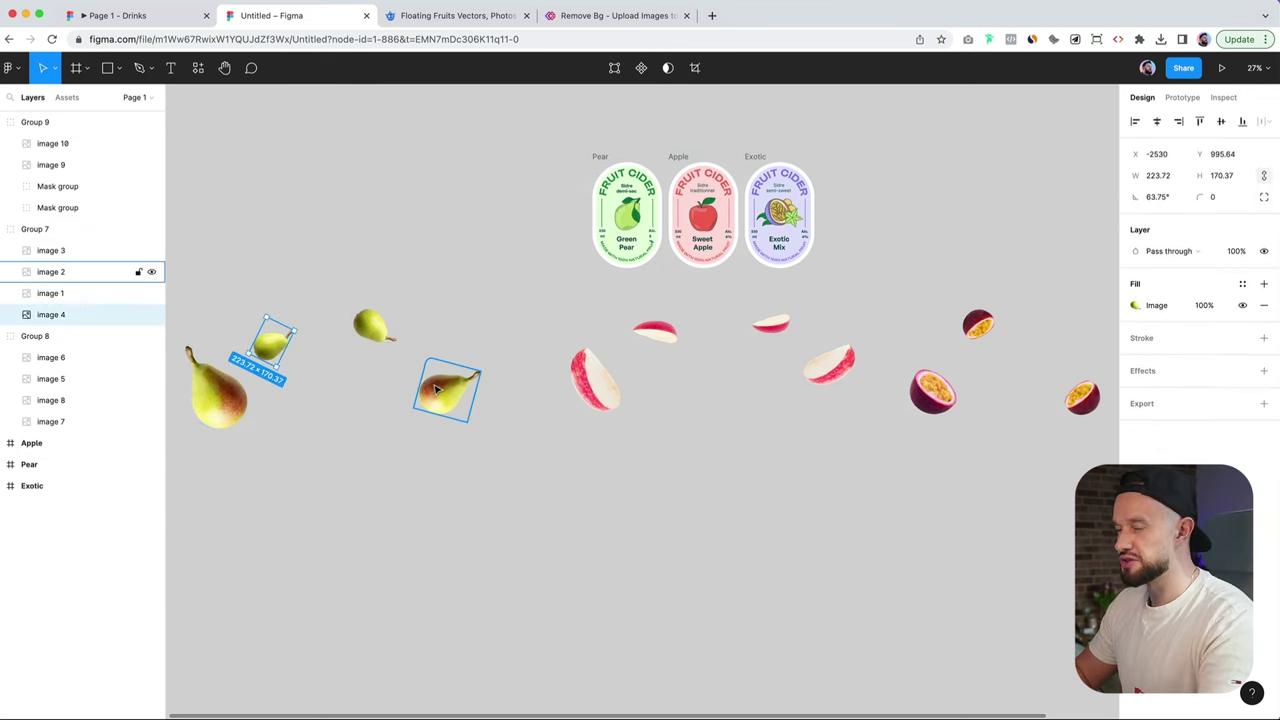
Step: Add a frame with the 1440 × 1024 Desktop preset and place it in the empty canvas above the three labels
{"action": "scroll", "coordinate": [608, 385], "scroll_direction": "right", "scroll_amount": 3}
{"action": "scroll", "coordinate": [608, 385], "scroll_direction": "up", "scroll_amount": 2}
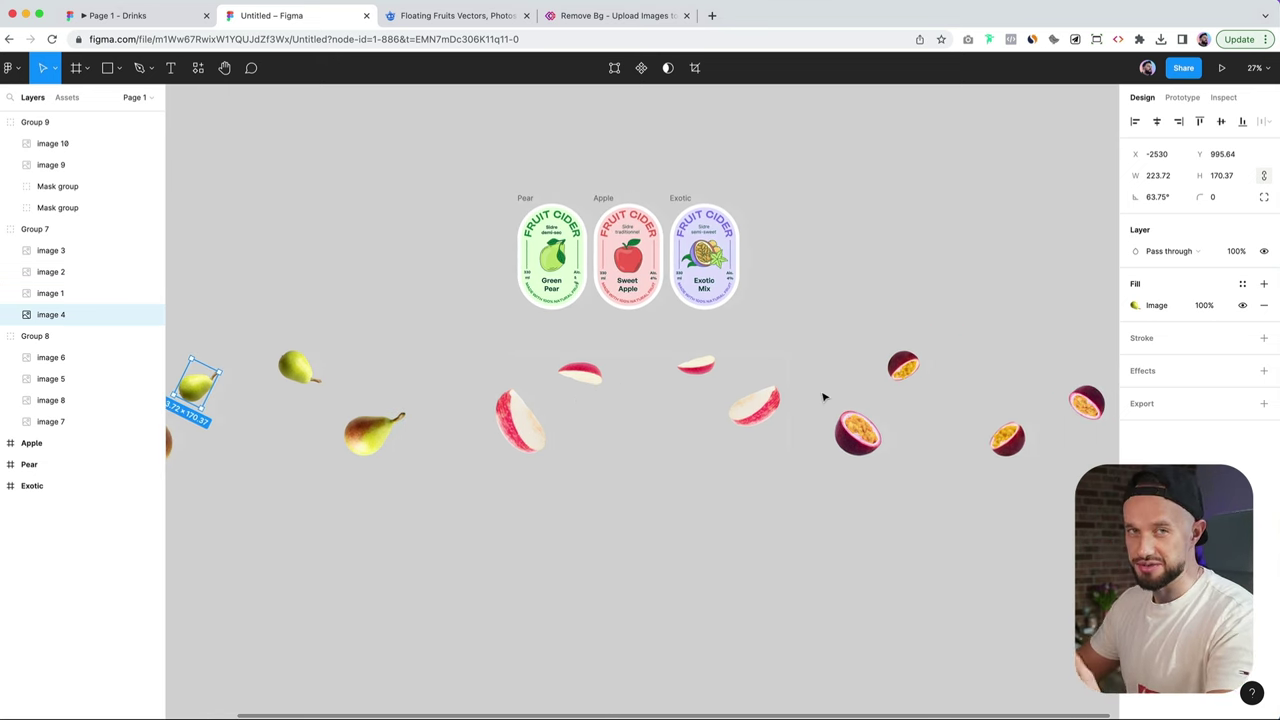
{"action": "key", "text": "f"}
{"action": "scroll", "coordinate": [809, 309], "scroll_direction": "up", "scroll_amount": 3}
{"action": "scroll", "coordinate": [809, 309], "scroll_direction": "right", "scroll_amount": 1}
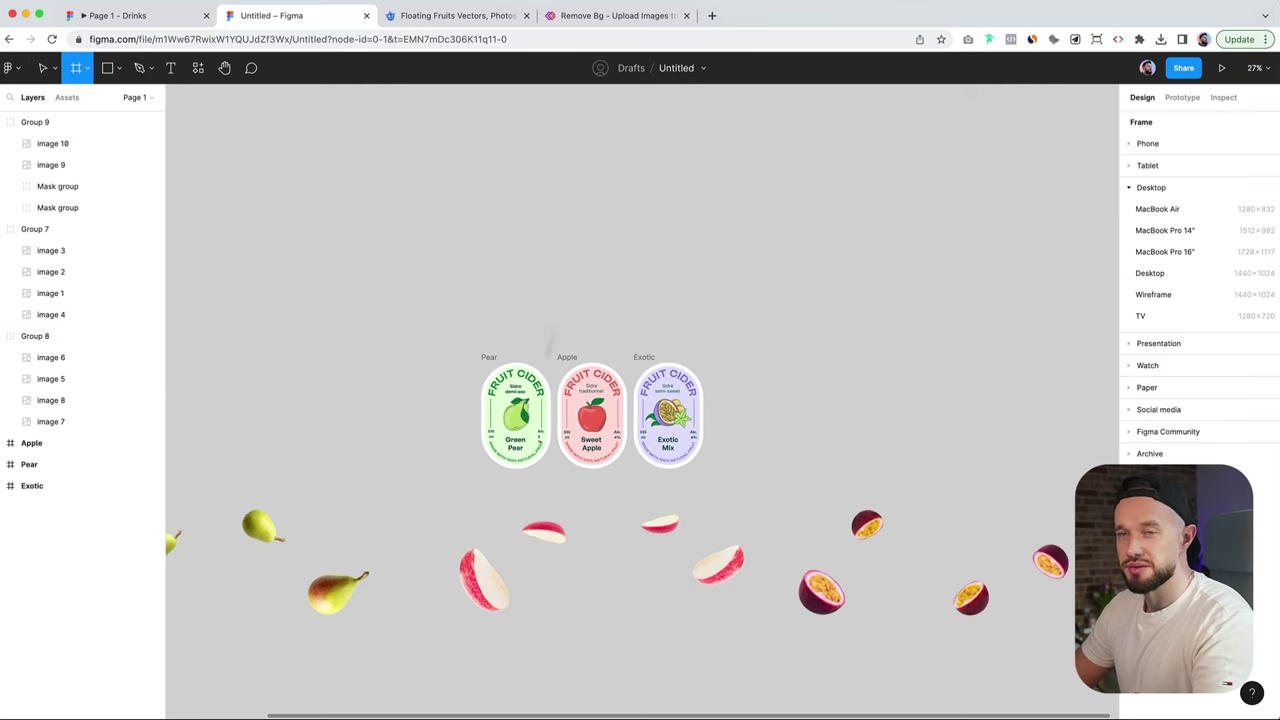
{"action": "key", "text": "f"}
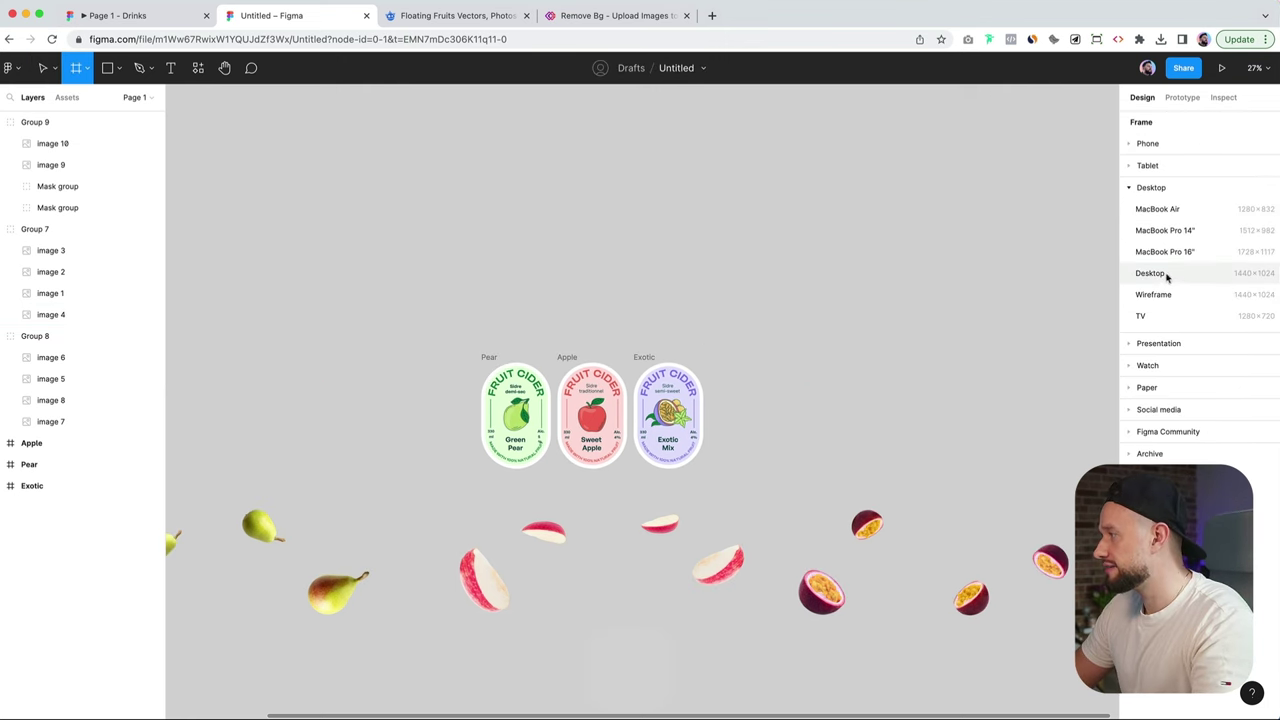
{"action": "left_click", "coordinate": [1150, 273]}
{"action": "left_click_drag", "start_coordinate": [857, 369], "coordinate": [614, 163]}
{"action": "scroll", "coordinate": [614, 163], "scroll_direction": "up", "scroll_amount": 3}
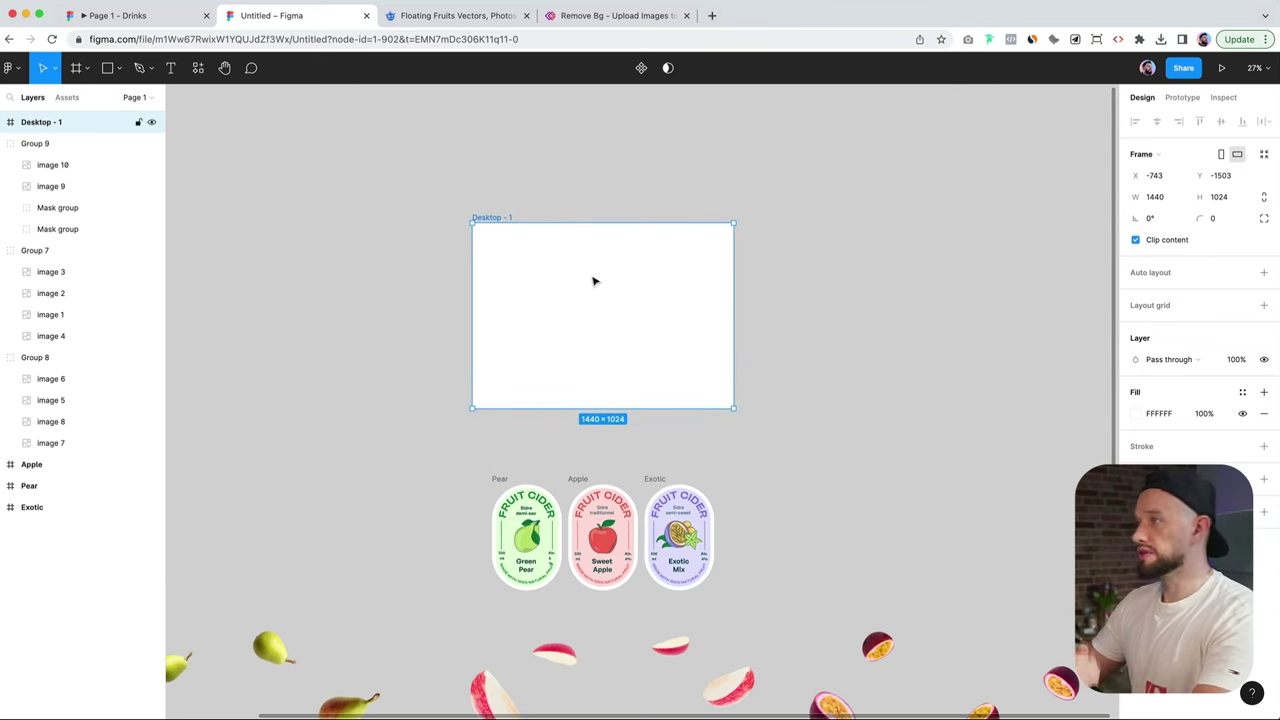
{"action": "scroll", "coordinate": [590, 335], "scroll_direction": "down", "scroll_amount": 1}
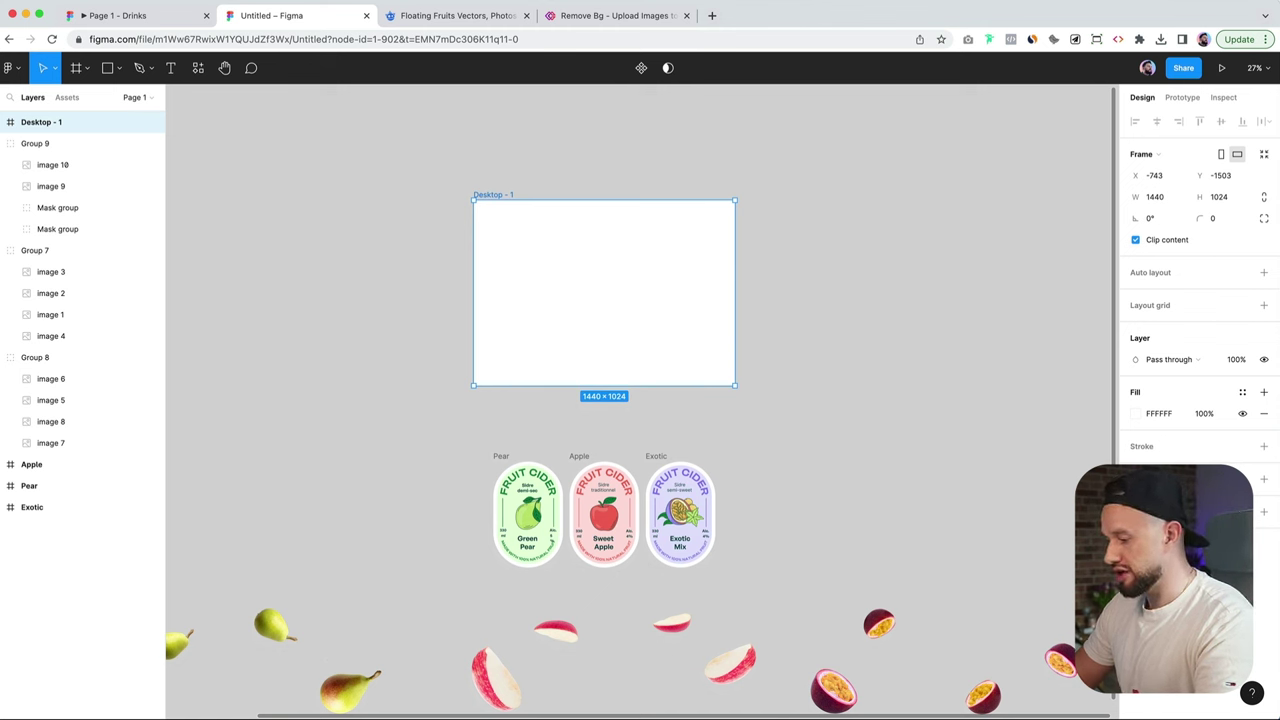
Step: Bring the silver can image into the desktop frame, crop its empty margins to about 587 × 931 and centre it horizontally
{"action": "key", "text": "super+Tab"}
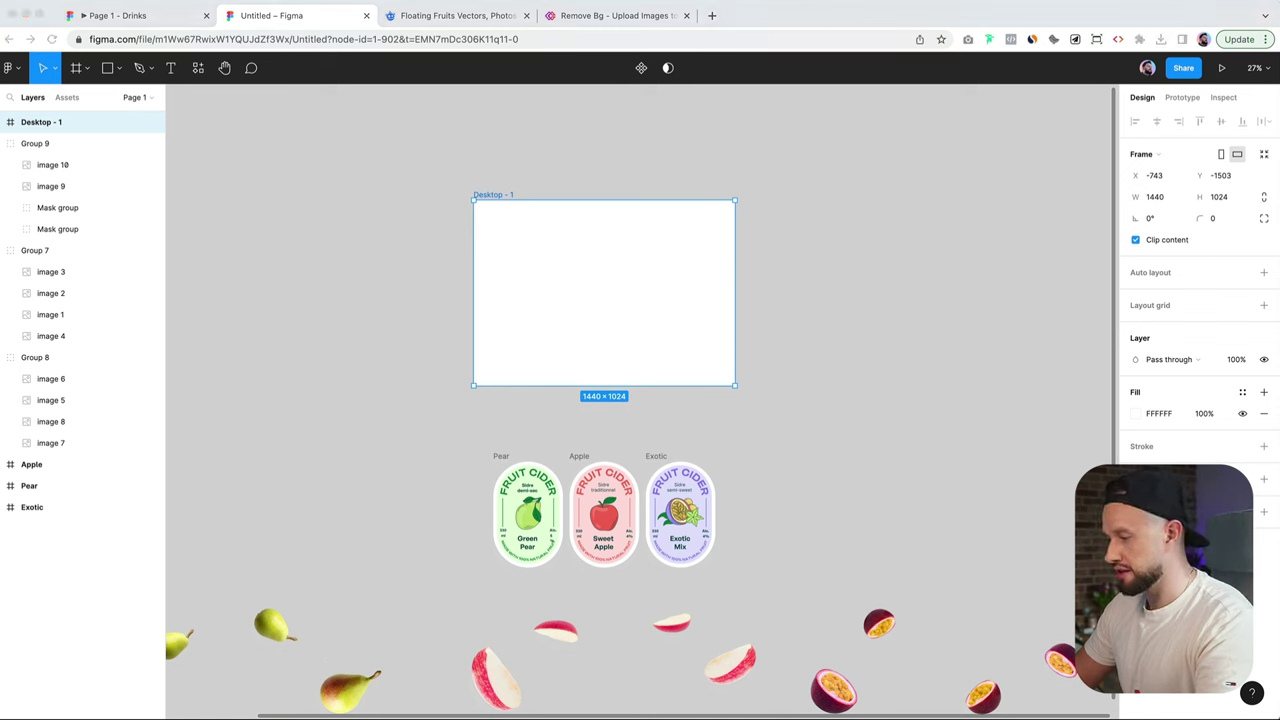
{"action": "left_click_drag", "start_coordinate": [345, 160], "coordinate": [628, 305]}
{"action": "left_click_drag", "start_coordinate": [887, 305], "coordinate": [664, 334]}
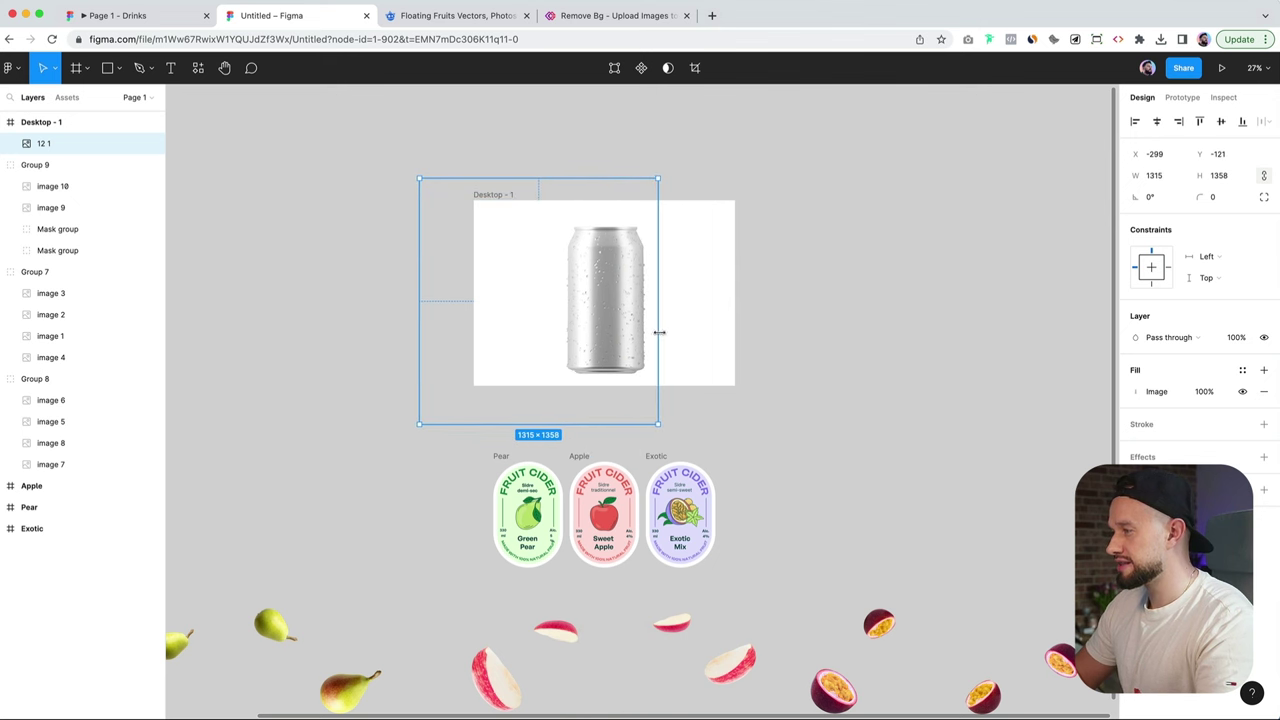
{"action": "key", "text": "super"}
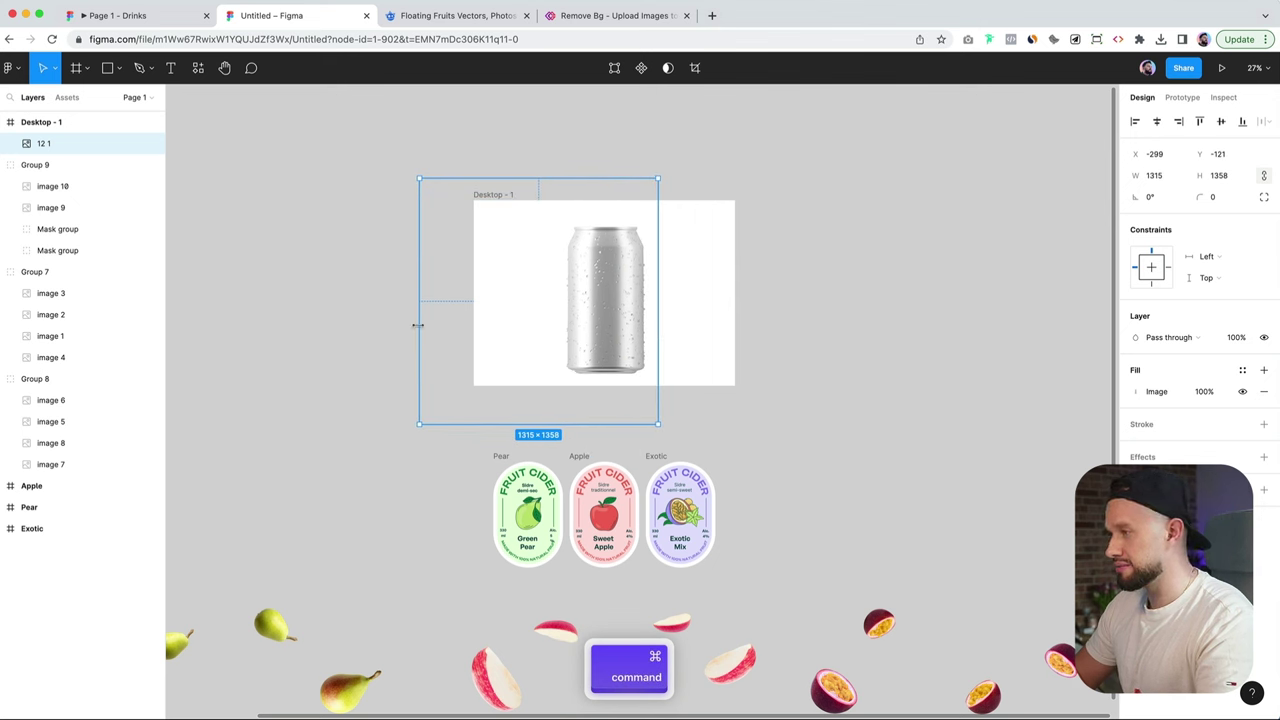
{"action": "left_click_drag", "start_coordinate": [421, 324], "coordinate": [551, 320]}
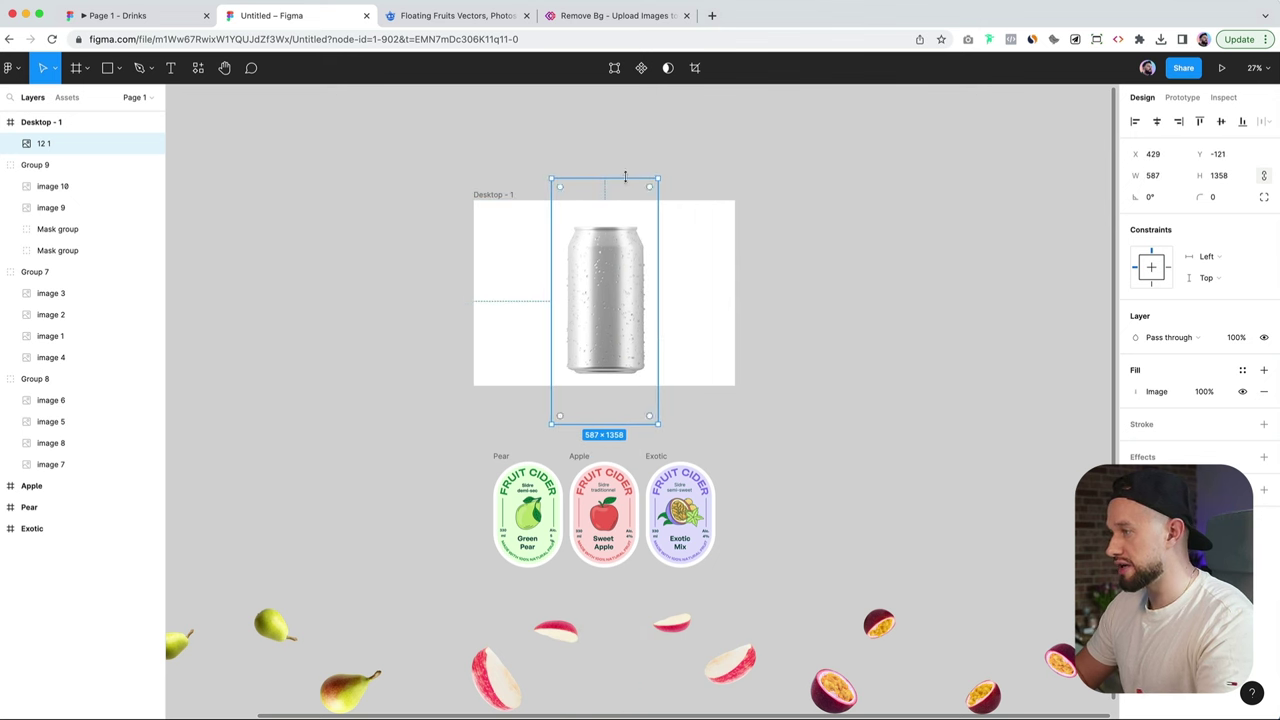
{"action": "left_click_drag", "start_coordinate": [625, 177], "coordinate": [626, 216]}
{"action": "left_click_drag", "start_coordinate": [615, 424], "coordinate": [615, 385]}
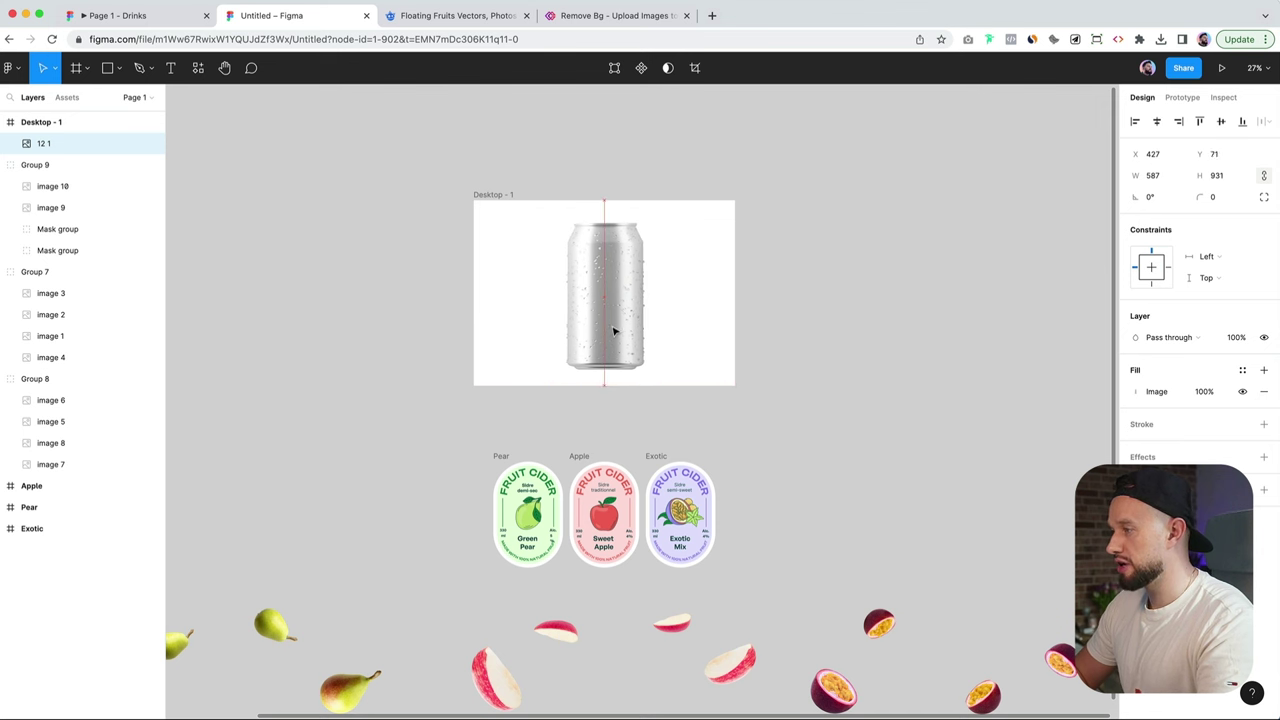
Step: Scale the can image down proportionally to a width of 400
{"action": "key", "text": "shift+alt"}
{"action": "left_click_drag", "start_coordinate": [658, 326], "coordinate": [642, 326]}
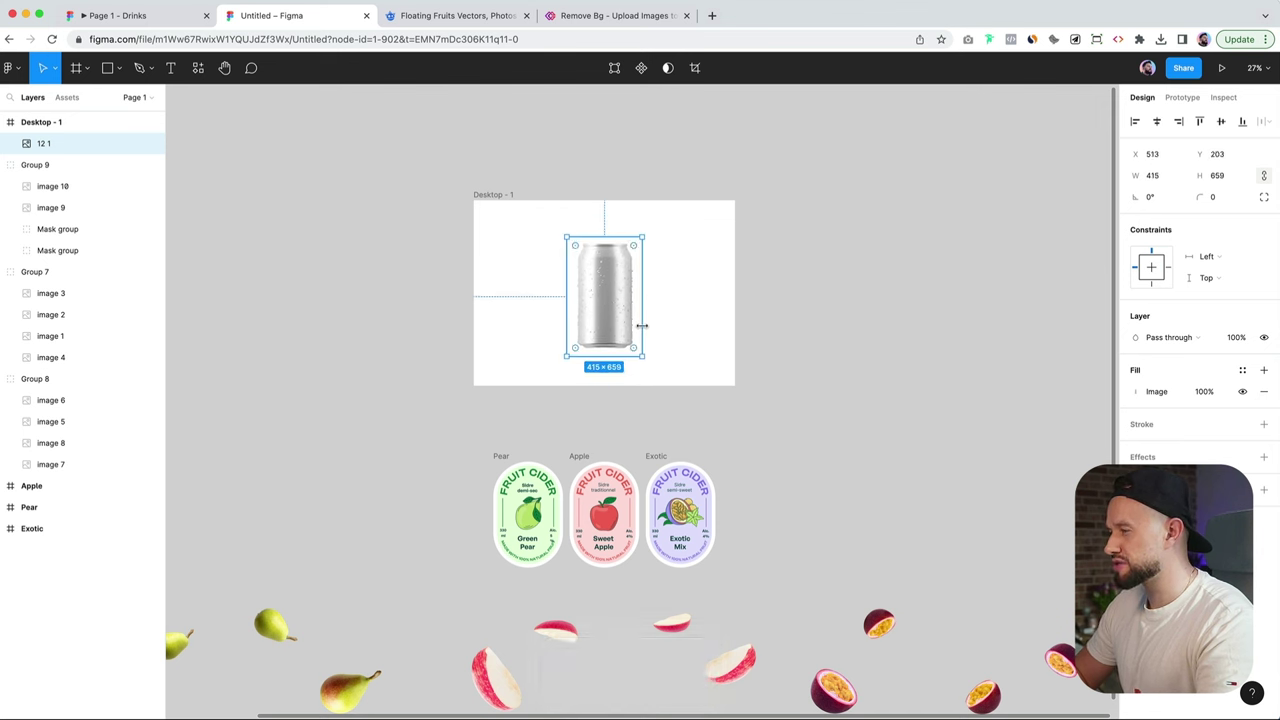
{"action": "left_click", "coordinate": [1159, 181]}
{"action": "type", "text": "400"}
{"action": "key", "text": "Return"}
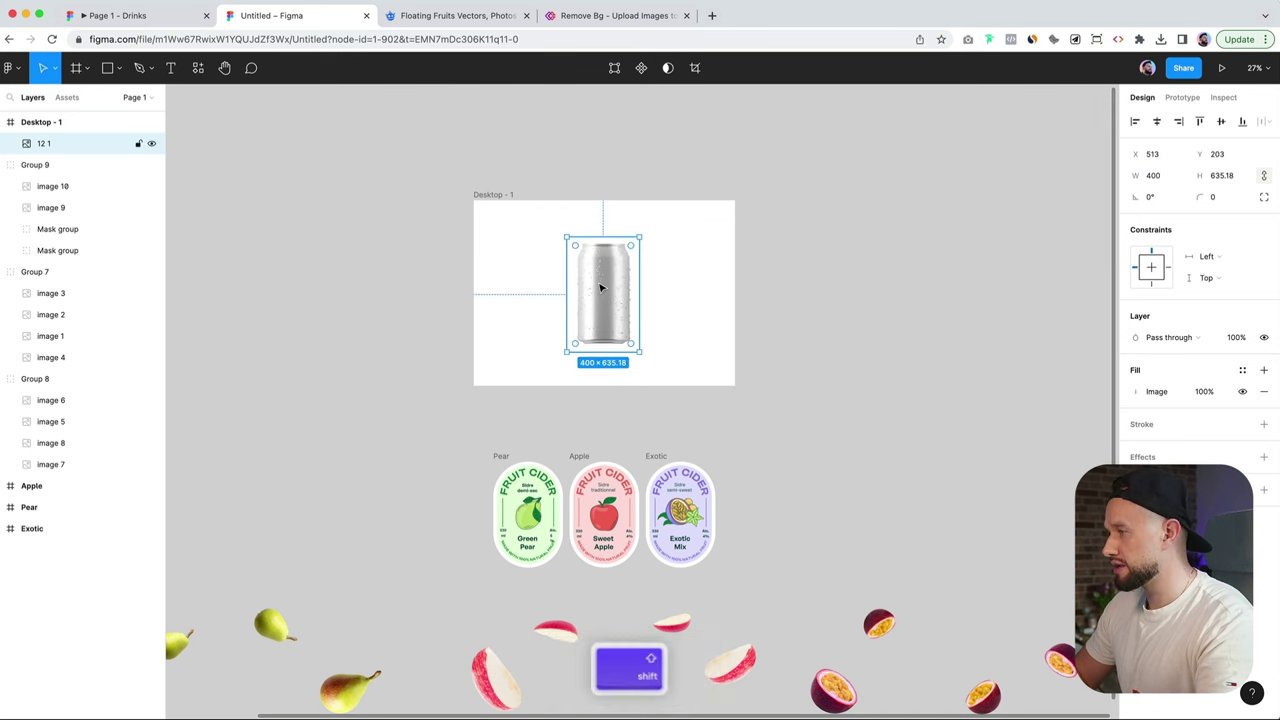
{"action": "left_click", "coordinate": [605, 287], "text": "shift"}
{"action": "left_click", "coordinate": [613, 284]}
{"action": "scroll", "coordinate": [594, 400], "scroll_direction": "down", "scroll_amount": 1}
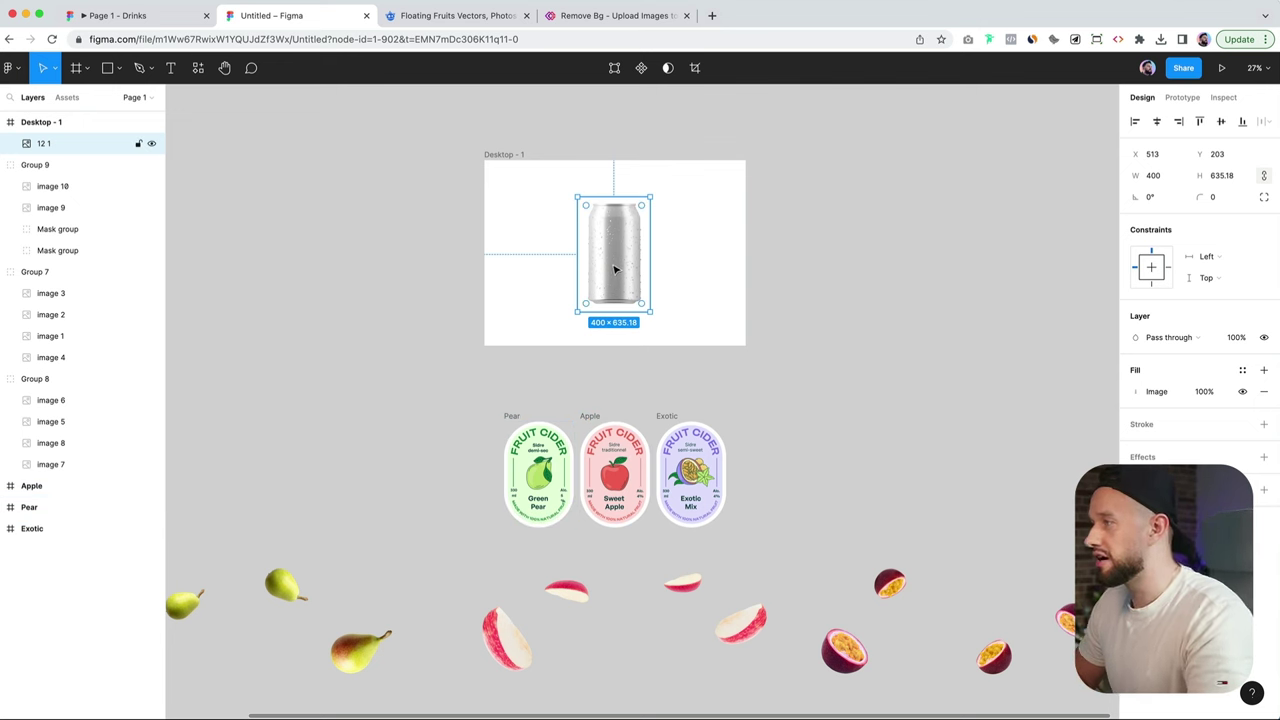
Step: Wrap the Pear, Apple and Exotic labels in one frame and name it Labels
{"action": "left_click", "coordinate": [510, 415]}
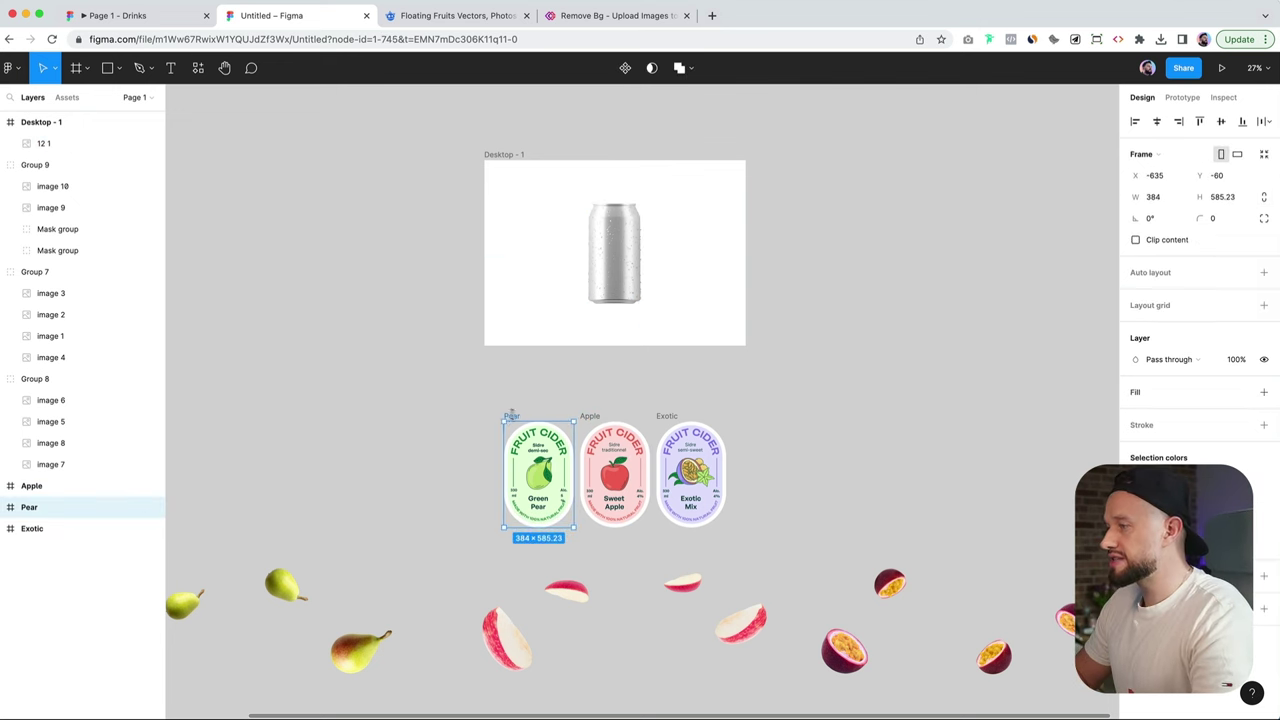
{"action": "left_click", "coordinate": [589, 416], "text": "shift"}
{"action": "left_click", "coordinate": [664, 417], "text": "shift"}
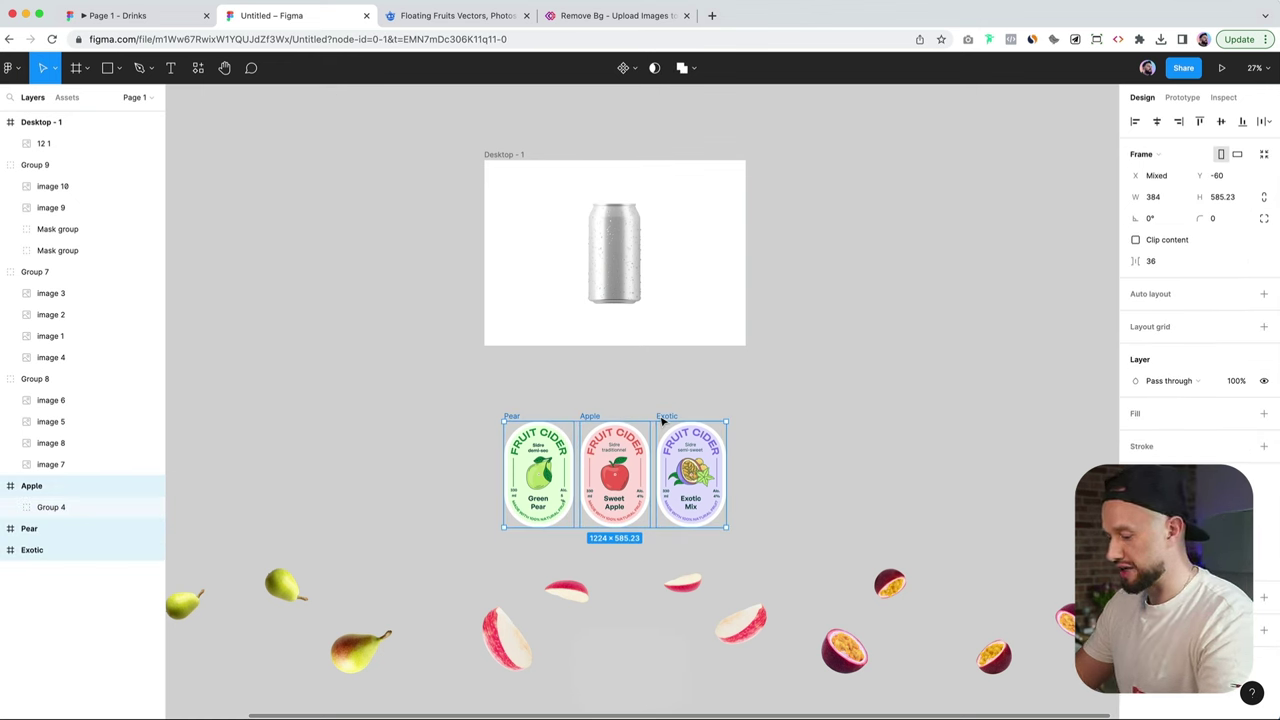
{"action": "key", "text": "alt+super+g"}
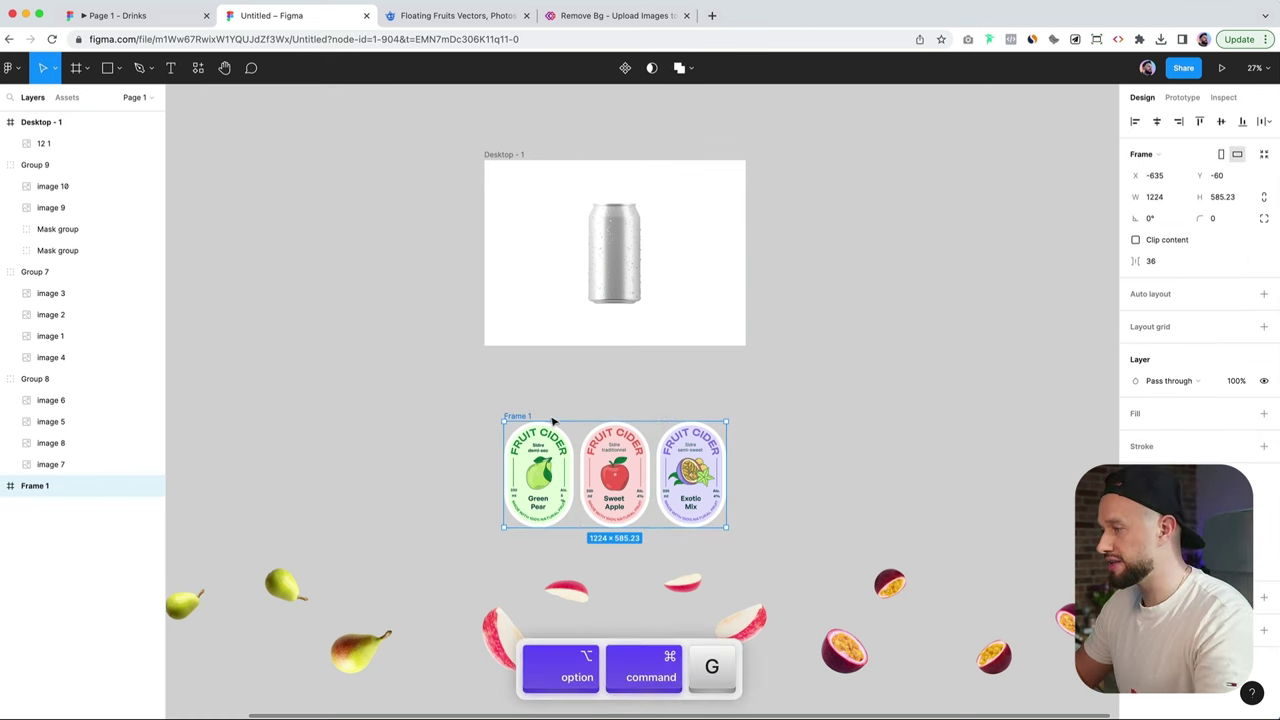
{"action": "left_click", "coordinate": [528, 415]}
{"action": "double_click", "coordinate": [518, 415]}
{"action": "type", "text": "Labels"}
Step: Enlarge the Labels frame around its contents to about 1288 × 1174 and move it beside the desktop frame
{"action": "left_click_drag", "start_coordinate": [496, 475], "coordinate": [485, 475]}
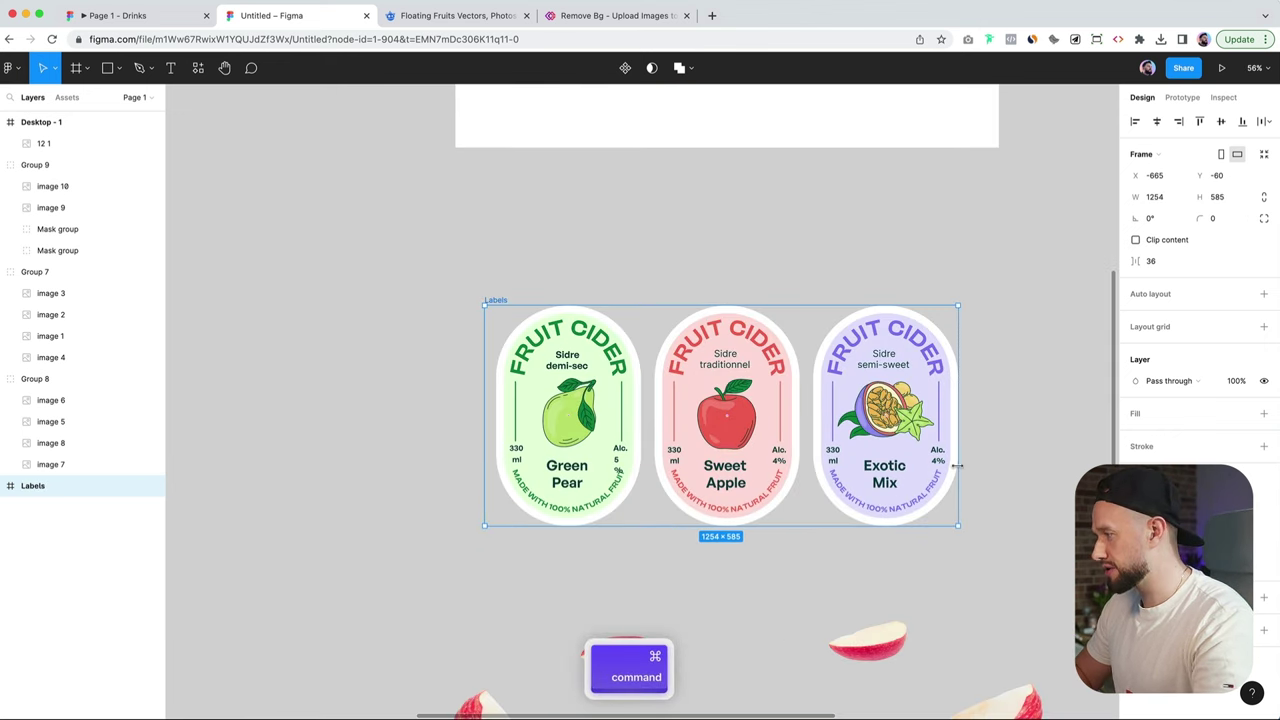
{"action": "left_click_drag", "start_coordinate": [958, 466], "coordinate": [970, 467]}
{"action": "scroll", "coordinate": [487, 298], "scroll_direction": "down", "scroll_amount": 5}
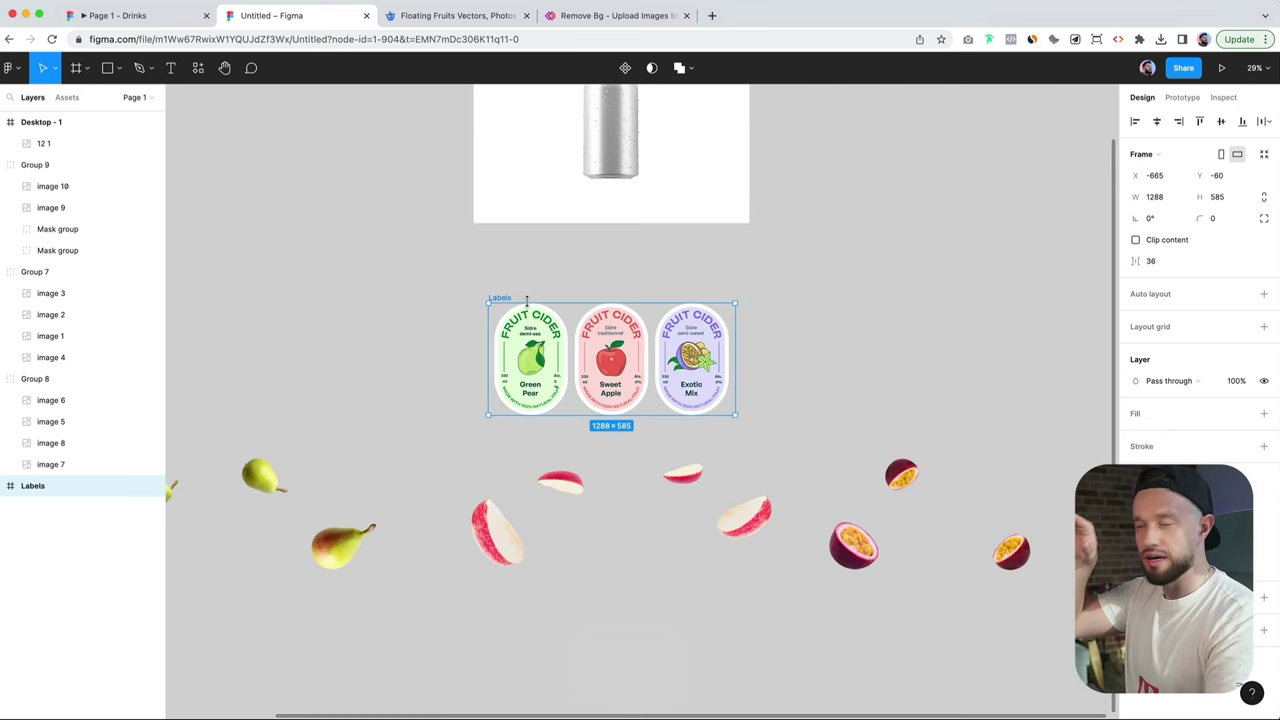
{"action": "left_click_drag", "start_coordinate": [527, 300], "coordinate": [532, 243]}
{"action": "scroll", "coordinate": [536, 245], "scroll_direction": "up", "scroll_amount": 1}
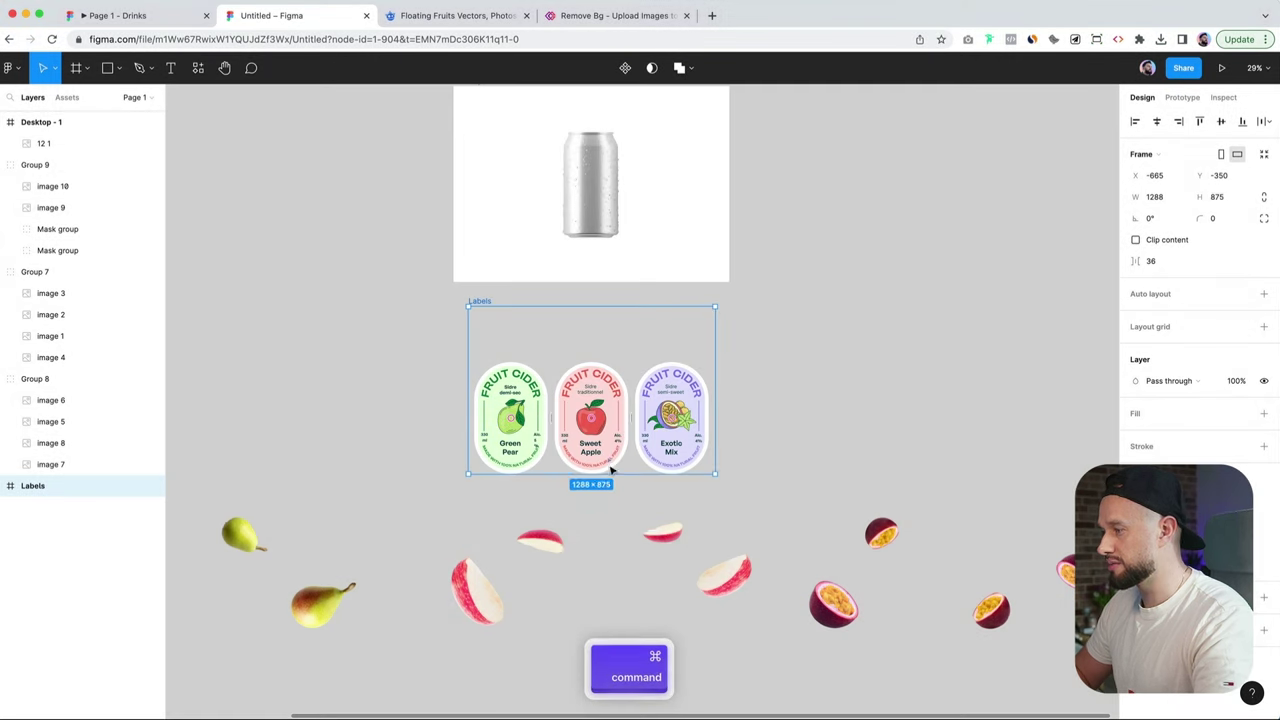
{"action": "left_click_drag", "start_coordinate": [609, 474], "coordinate": [604, 532]}
{"action": "left_click_drag", "start_coordinate": [605, 439], "coordinate": [605, 421]}
{"action": "scroll", "coordinate": [542, 321], "scroll_direction": "down", "scroll_amount": 3}
{"action": "left_click_drag", "start_coordinate": [542, 321], "coordinate": [751, 177]}
Step: Draw a rectangle about 450 wide over the Green Pear label and give the Labels frame a white FFFFFF fill
{"action": "scroll", "coordinate": [734, 191], "scroll_direction": "right", "scroll_amount": 2}
{"action": "scroll", "coordinate": [682, 185], "scroll_direction": "up", "scroll_amount": 3}
{"action": "scroll", "coordinate": [635, 168], "scroll_direction": "up", "scroll_amount": 2}
{"action": "key", "text": "r"}
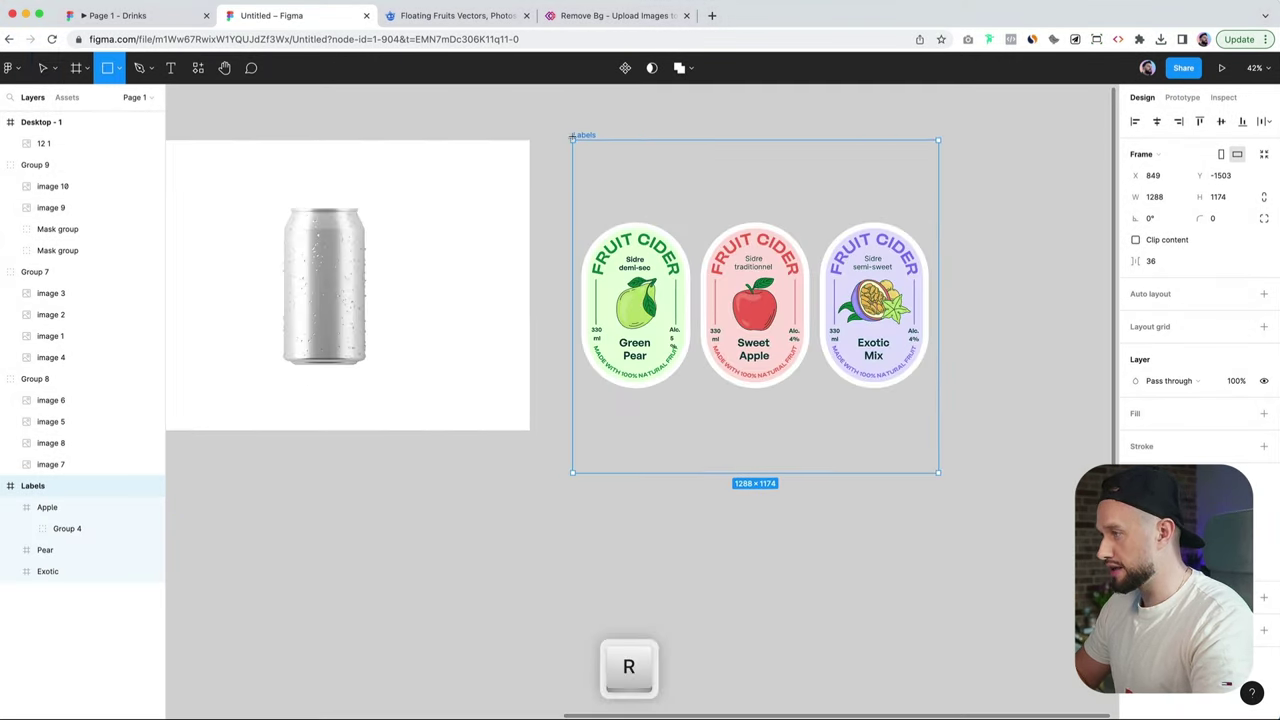
{"action": "left_click_drag", "start_coordinate": [575, 142], "coordinate": [695, 405]}
{"action": "key", "text": "Escape"}
{"action": "left_click", "coordinate": [1152, 393]}
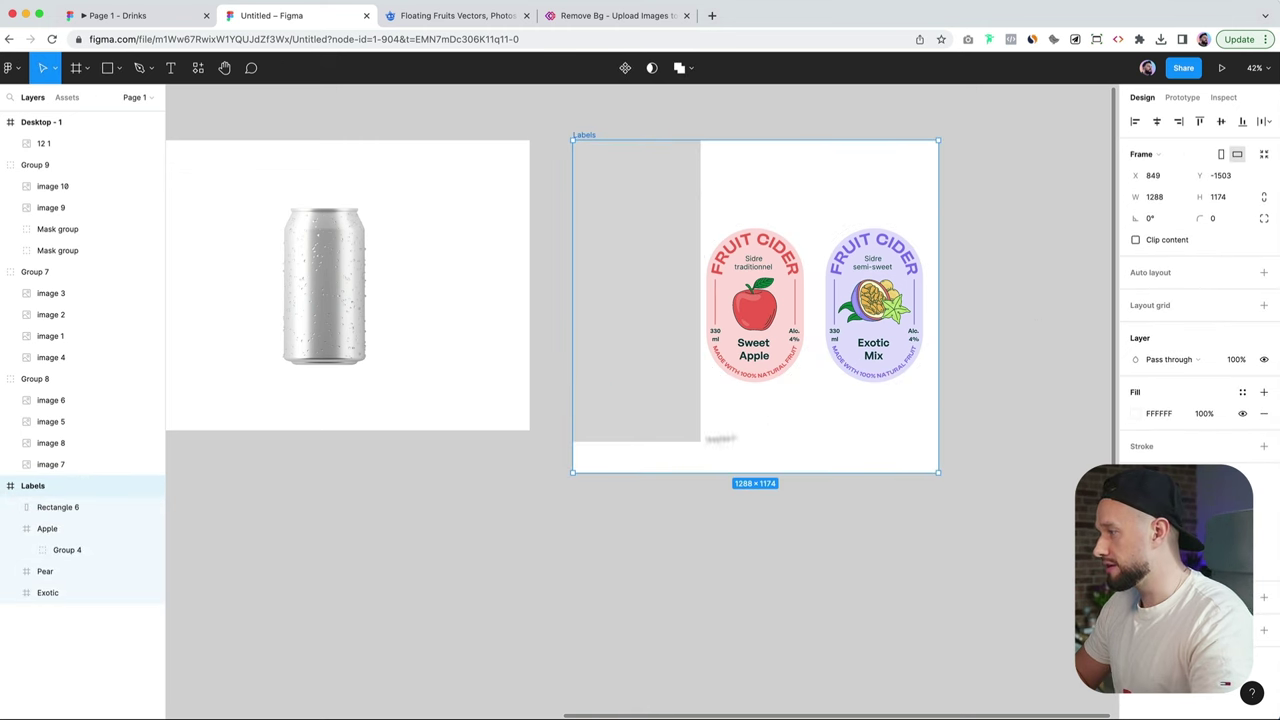
Step: Resize the grey rectangle to 443 × 1174 to span the frame's height and send it behind the labels
{"action": "left_click", "coordinate": [646, 435]}
{"action": "left_click_drag", "start_coordinate": [631, 443], "coordinate": [631, 472]}
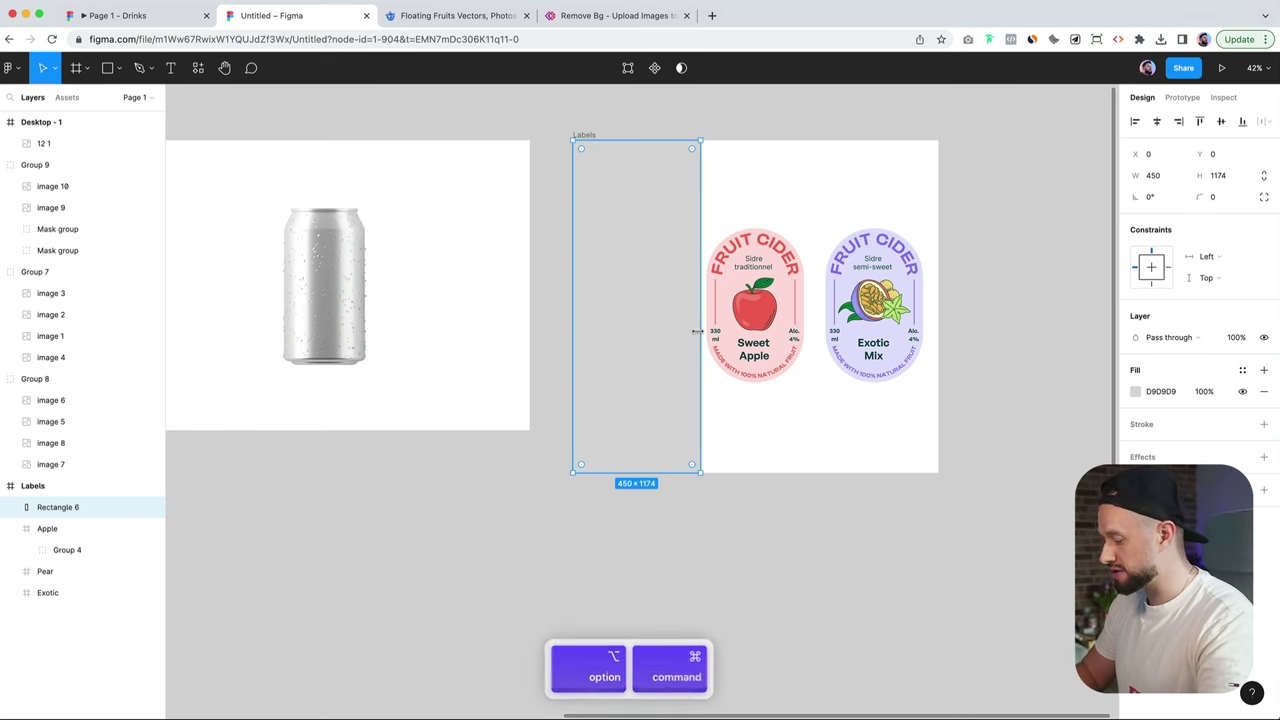
{"action": "key", "text": "super+alt+bracketleft"}
{"action": "scroll", "coordinate": [700, 325], "scroll_direction": "up", "scroll_amount": 5}
{"action": "left_click_drag", "start_coordinate": [706, 319], "coordinate": [701, 319]}
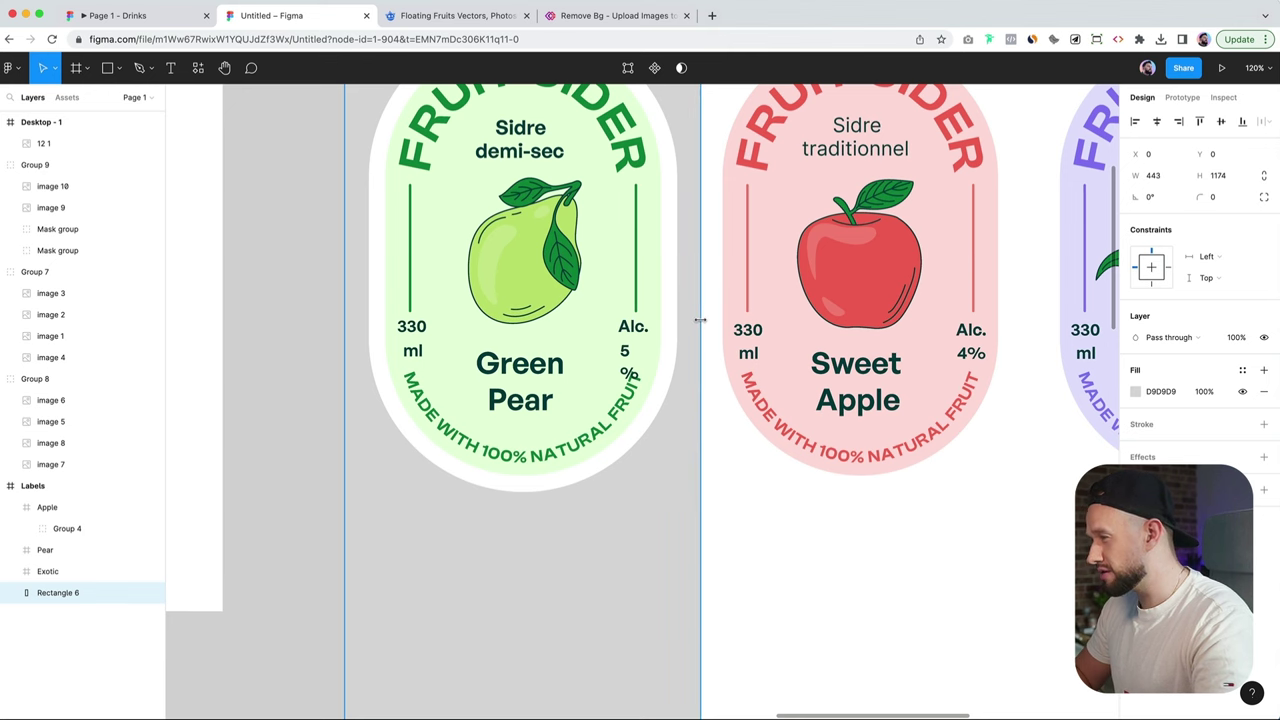
Step: Fill the rectangle behind the Green Pear label with light green BFE375 sampled from the pear illustration
{"action": "scroll", "coordinate": [700, 320], "scroll_direction": "down", "scroll_amount": 5}
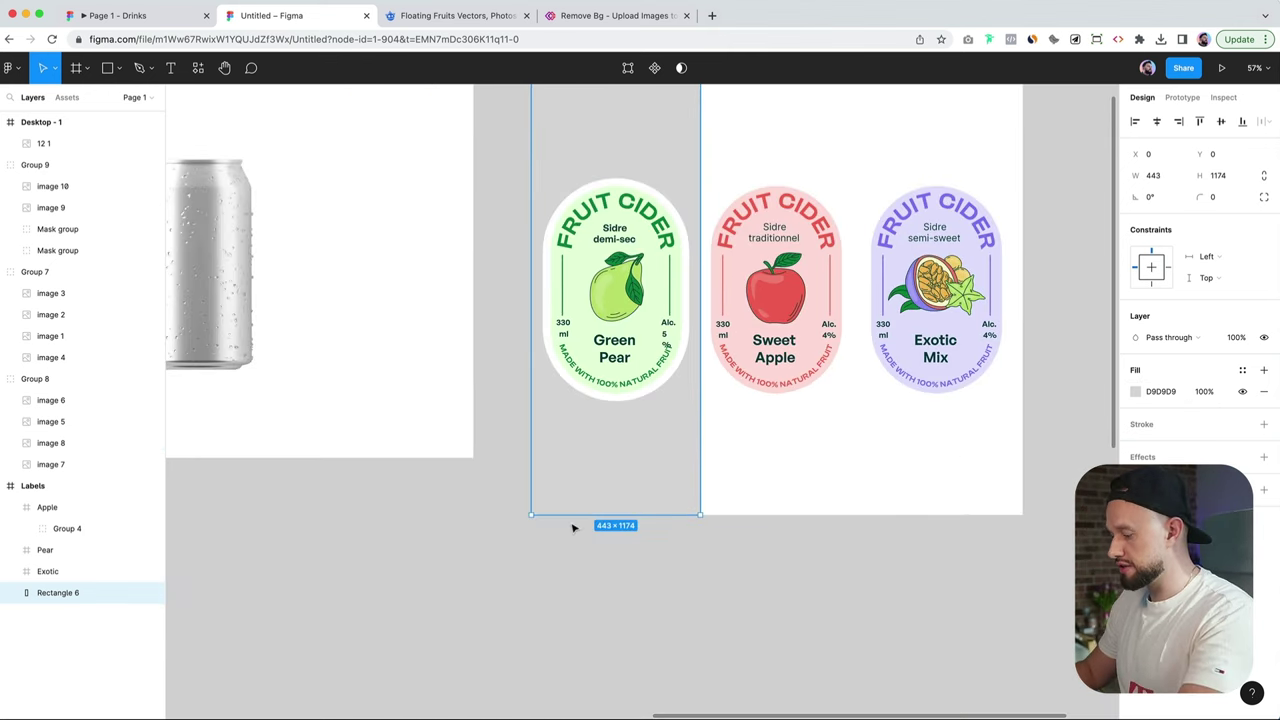
{"action": "key", "text": "i"}
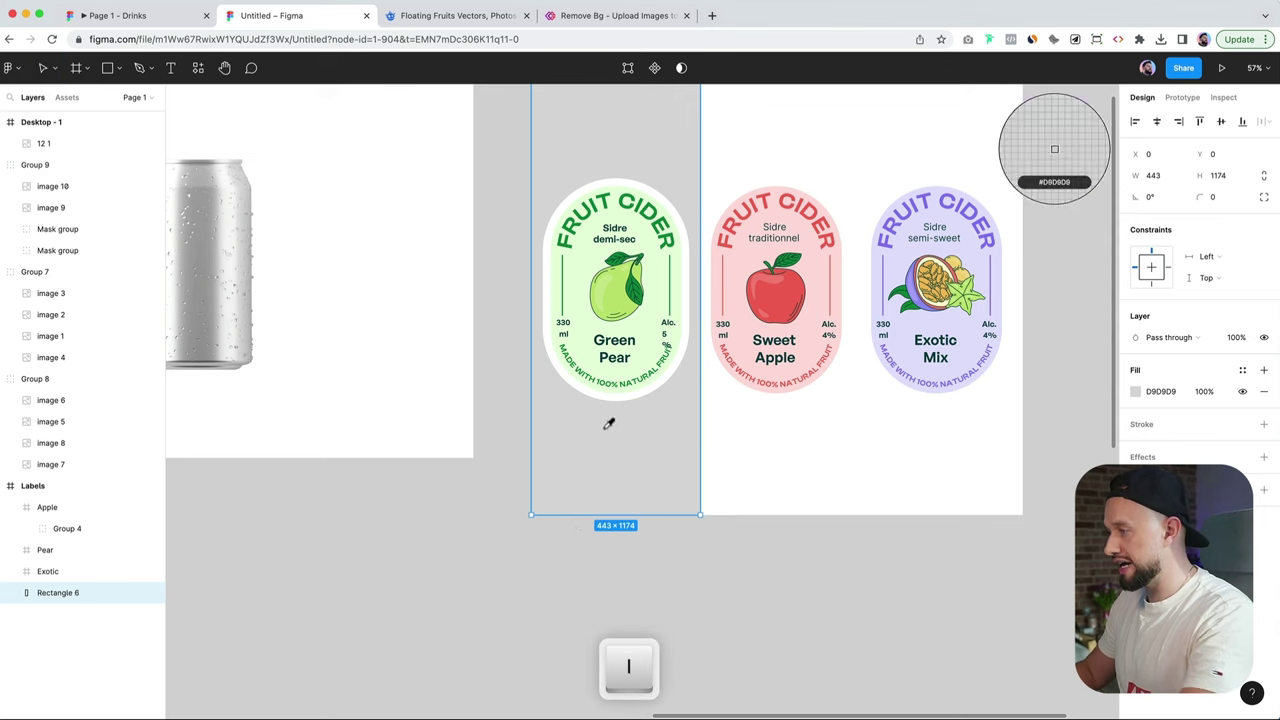
{"action": "left_click", "coordinate": [648, 320]}
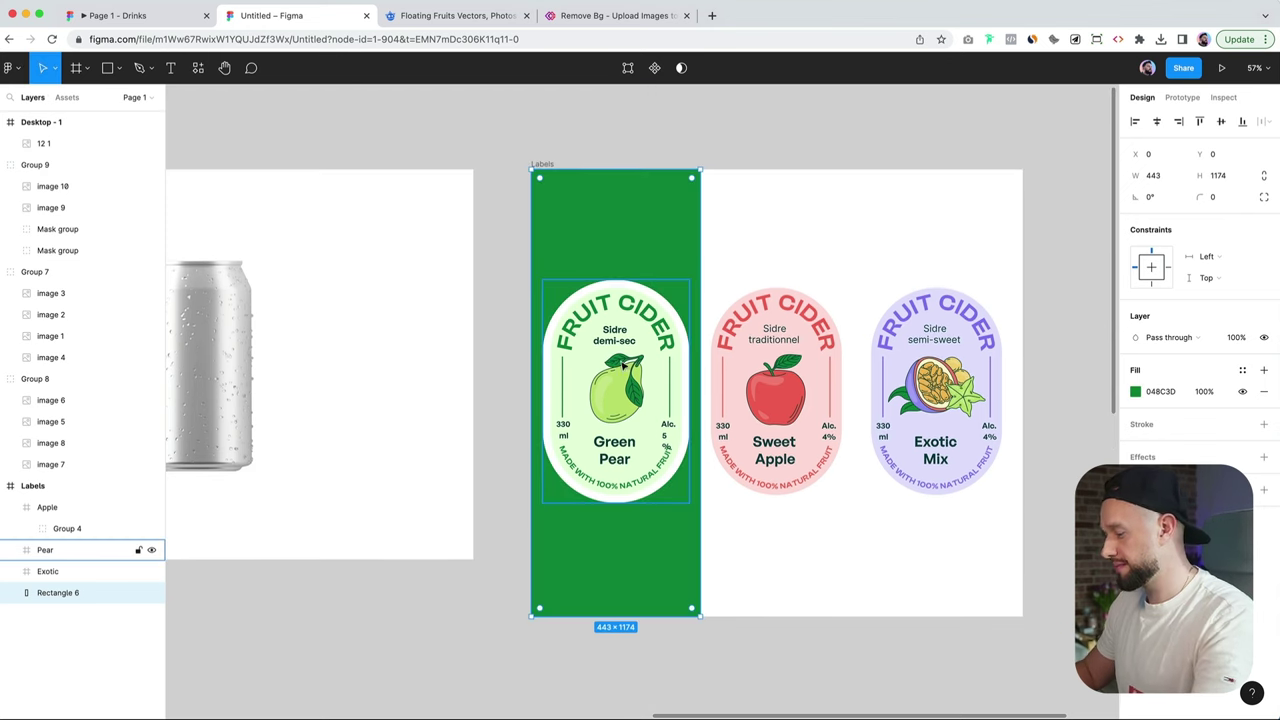
{"action": "key", "text": "i"}
{"action": "left_click", "coordinate": [620, 392]}
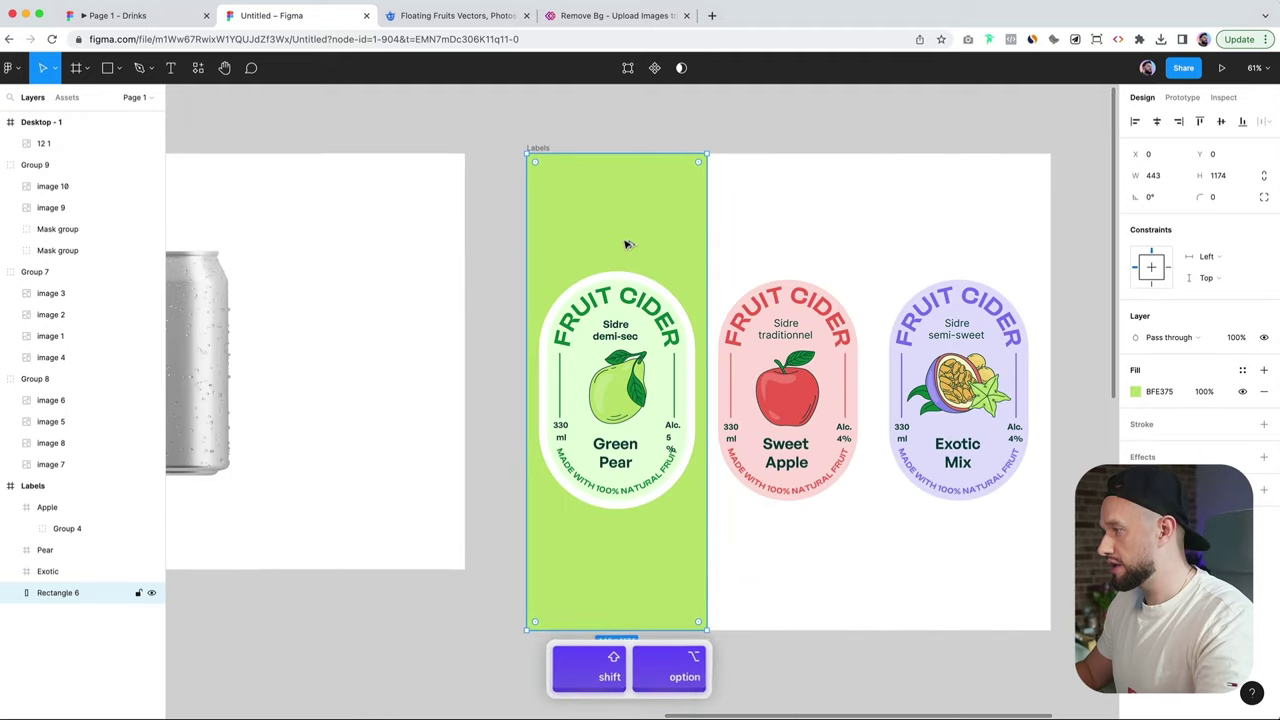
Step: Duplicate the green rectangle behind the Sweet Apple label, fill it with red F2675A sampled from the apple and centre it on the label
{"action": "left_click_drag", "start_coordinate": [625, 244], "coordinate": [808, 236]}
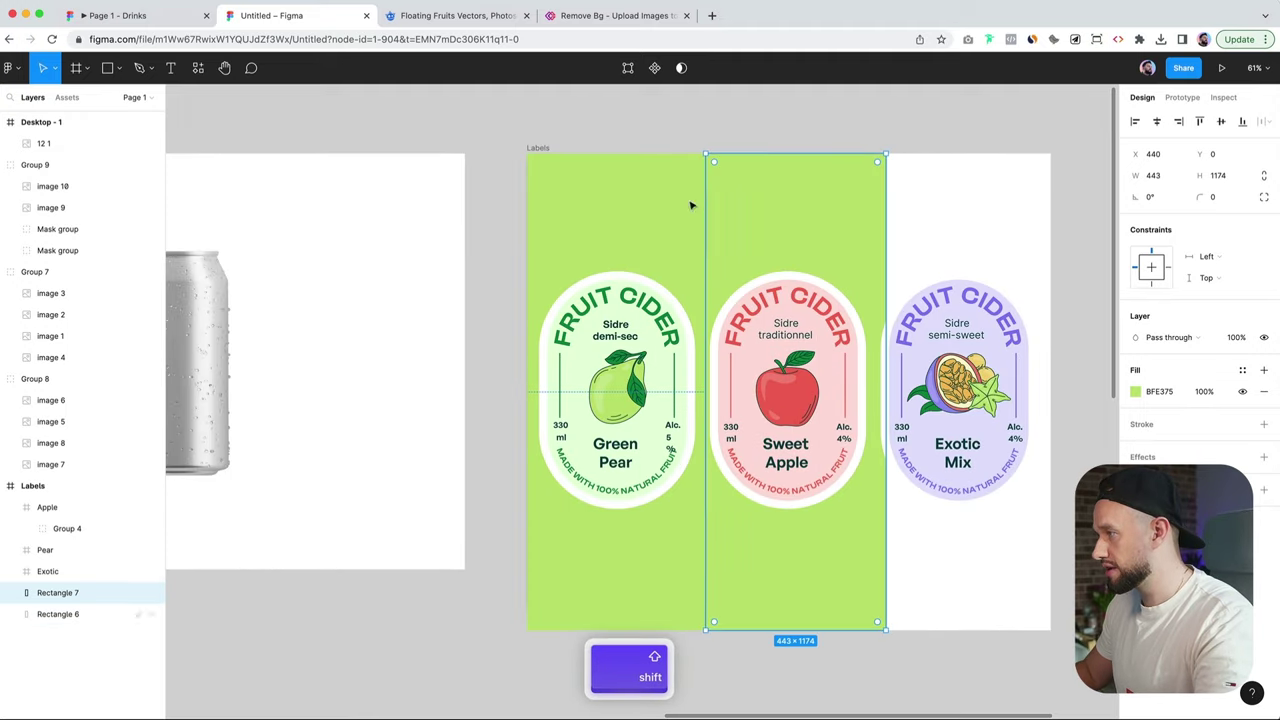
{"action": "key", "text": "i"}
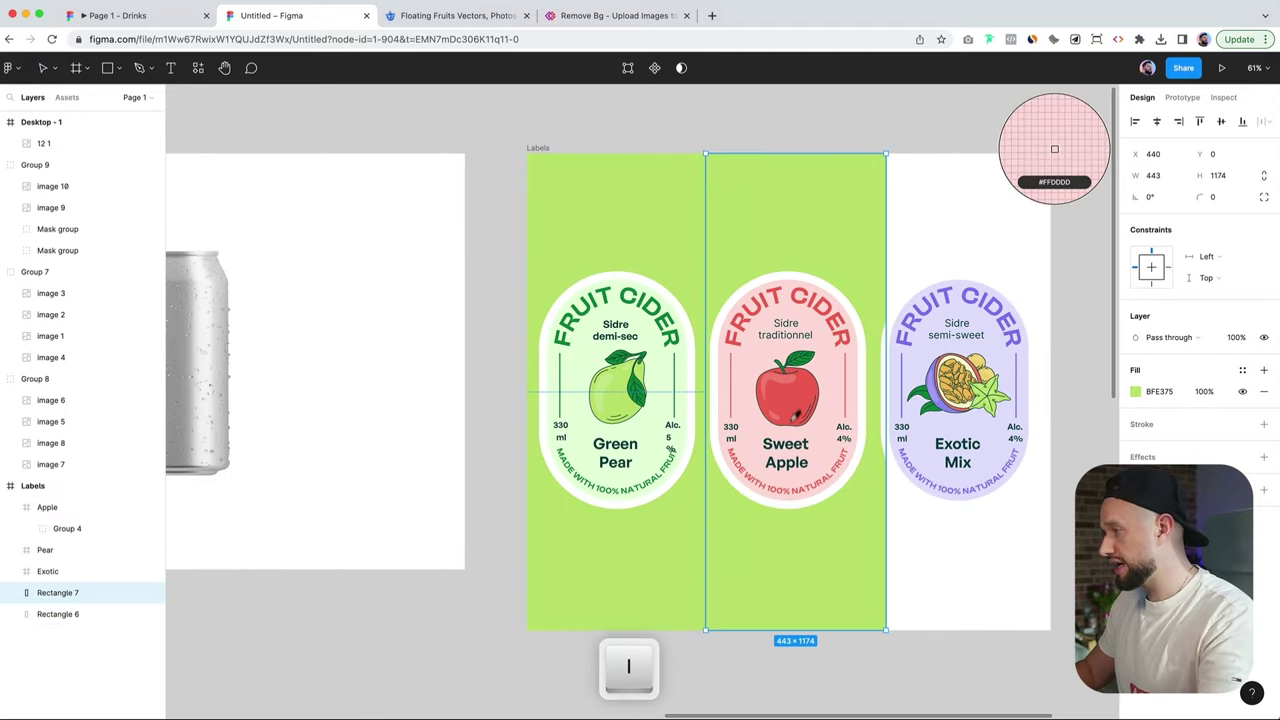
{"action": "left_click", "coordinate": [797, 405]}
{"action": "key", "text": "shift+Left"}
{"action": "key", "text": "shift+Left"}
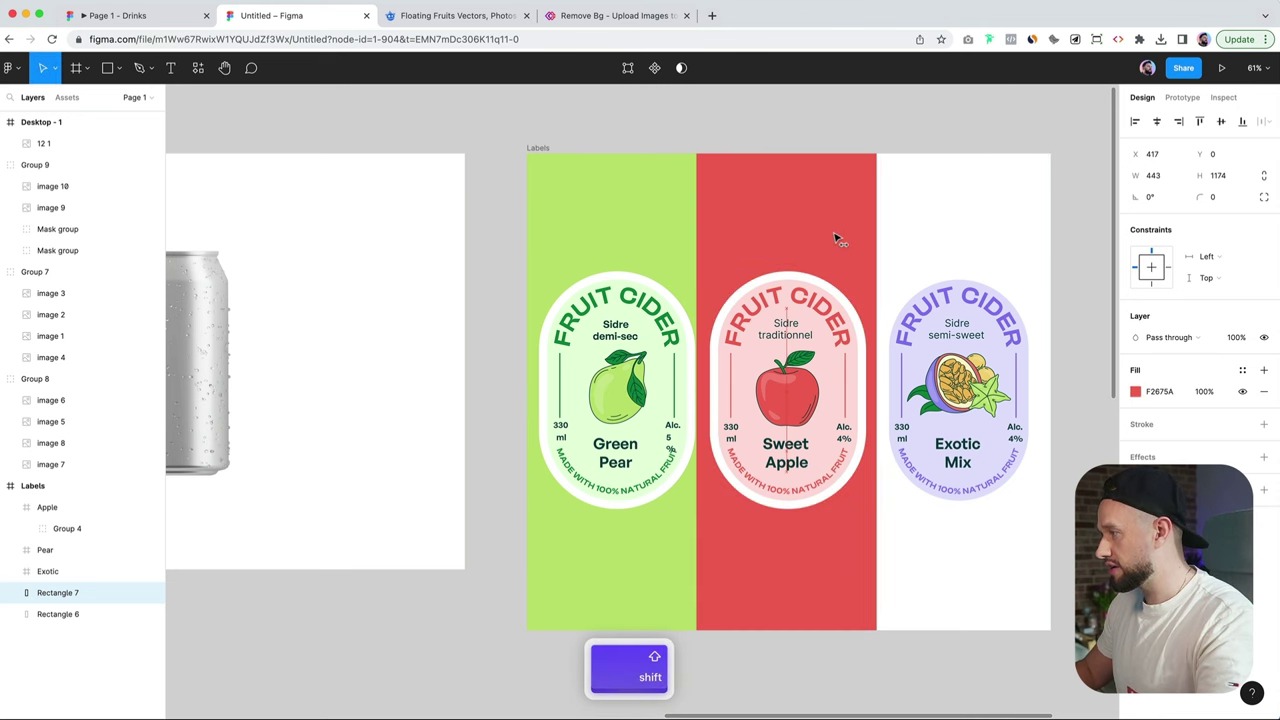
{"action": "left_click_drag", "start_coordinate": [835, 236], "coordinate": [837, 236]}
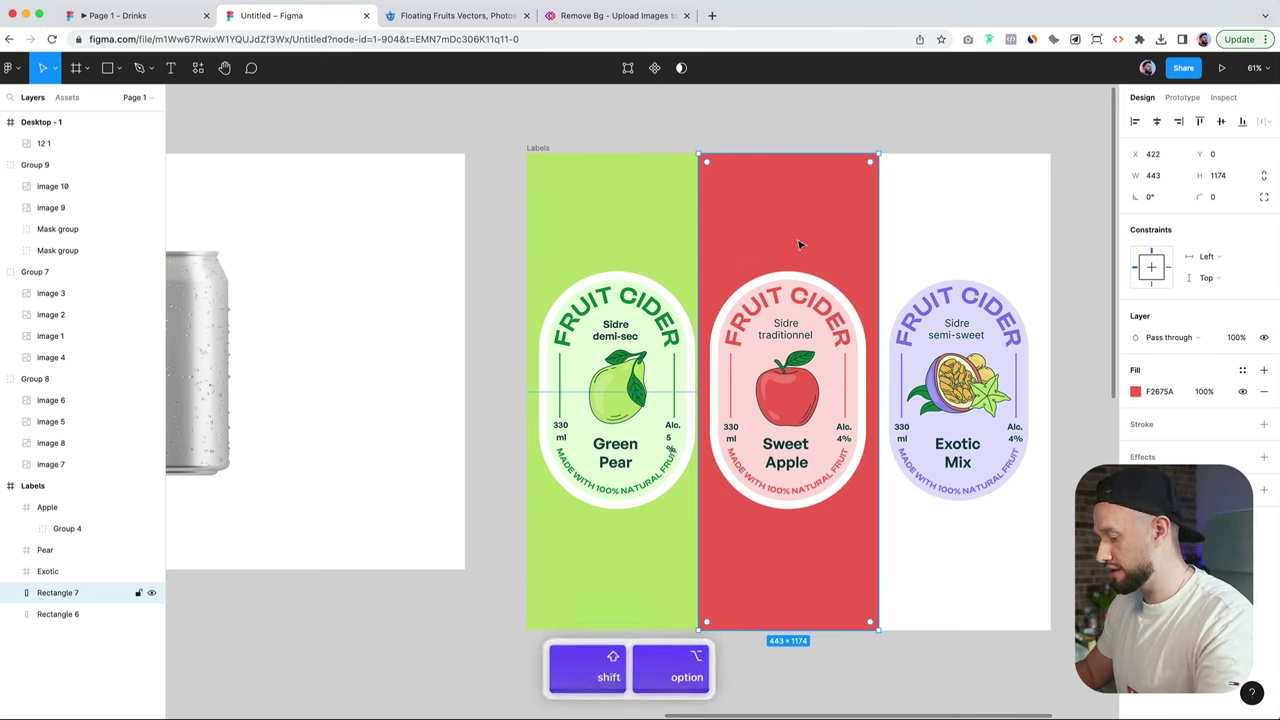
Step: Duplicate the red rectangle behind the Exotic Mix label at X 844 and fill it with purple ABA7F5 sampled from the passion fruit
{"action": "key", "text": "super+d"}
{"action": "left_click", "coordinate": [828, 247], "text": "shift"}
{"action": "key", "text": "super+z"}
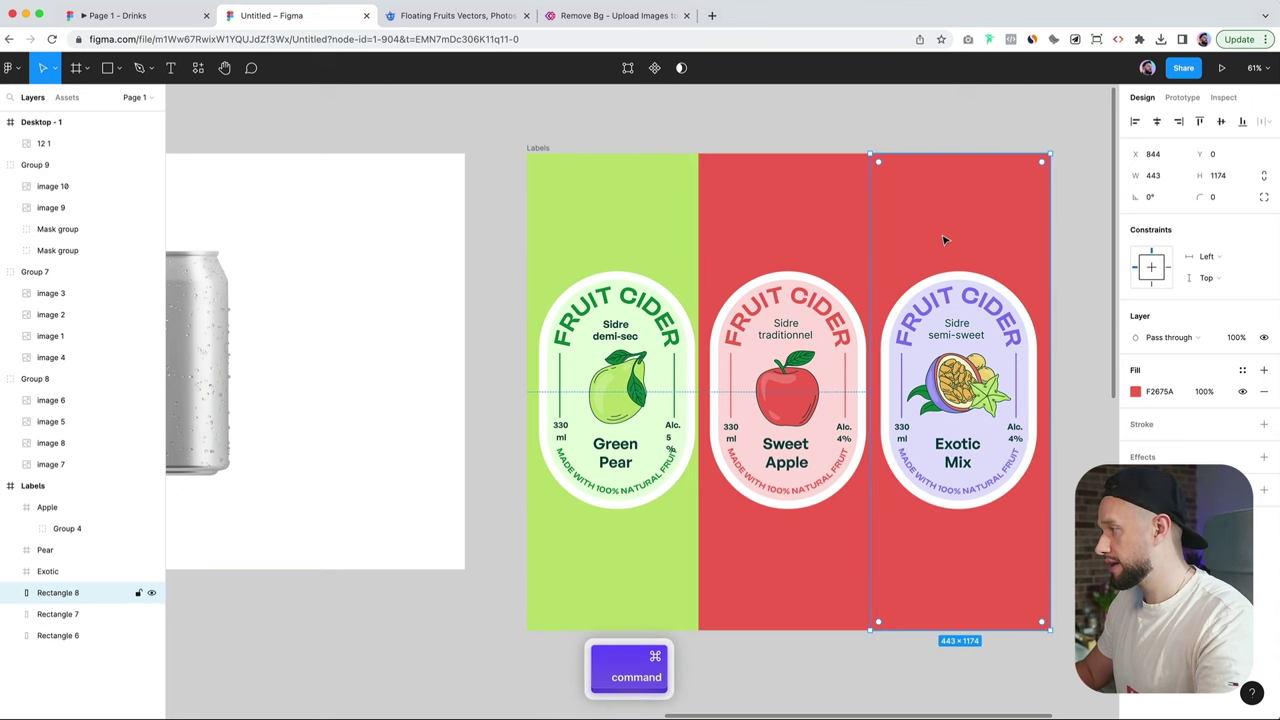
{"action": "key", "text": "i"}
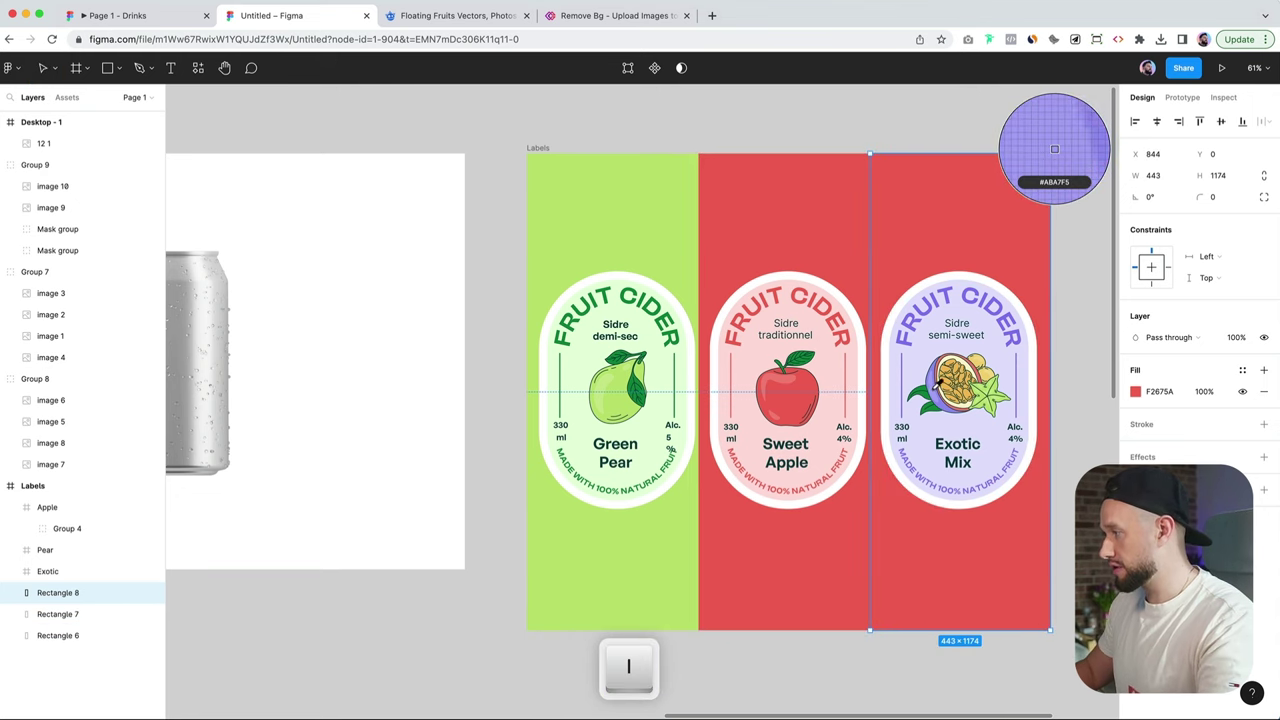
{"action": "left_click", "coordinate": [934, 388]}
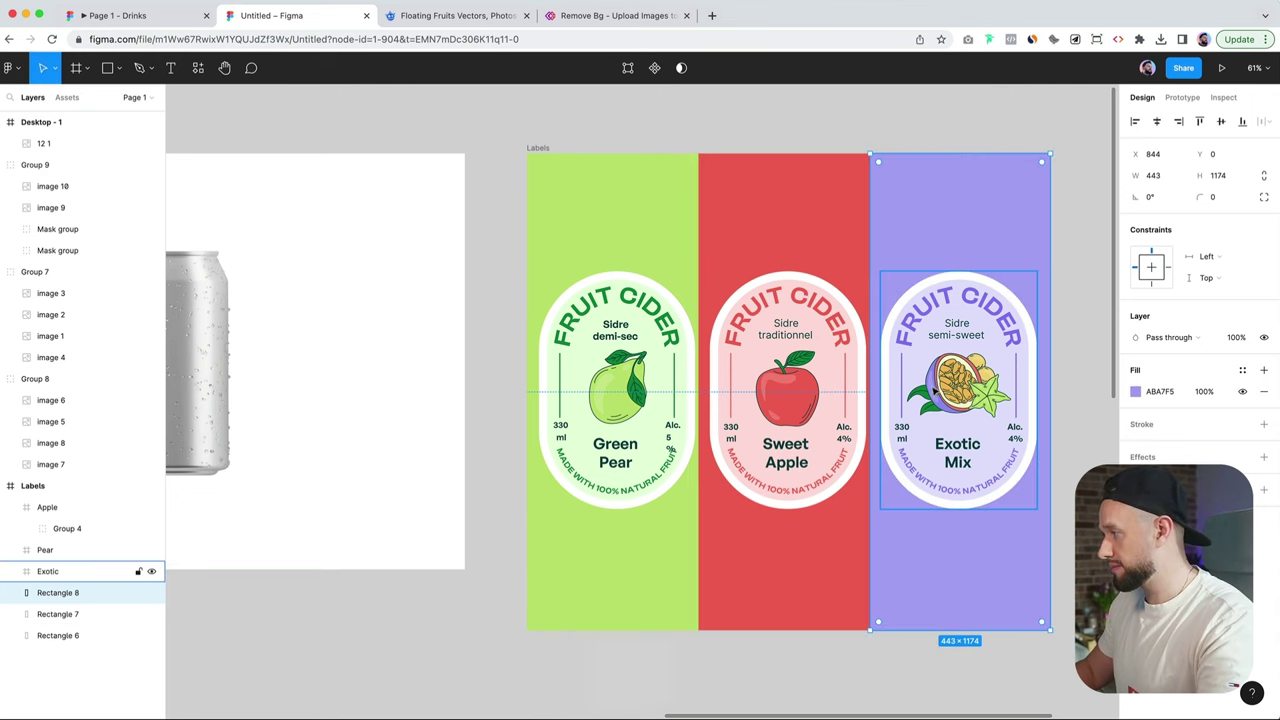
{"action": "left_click", "coordinate": [780, 240]}
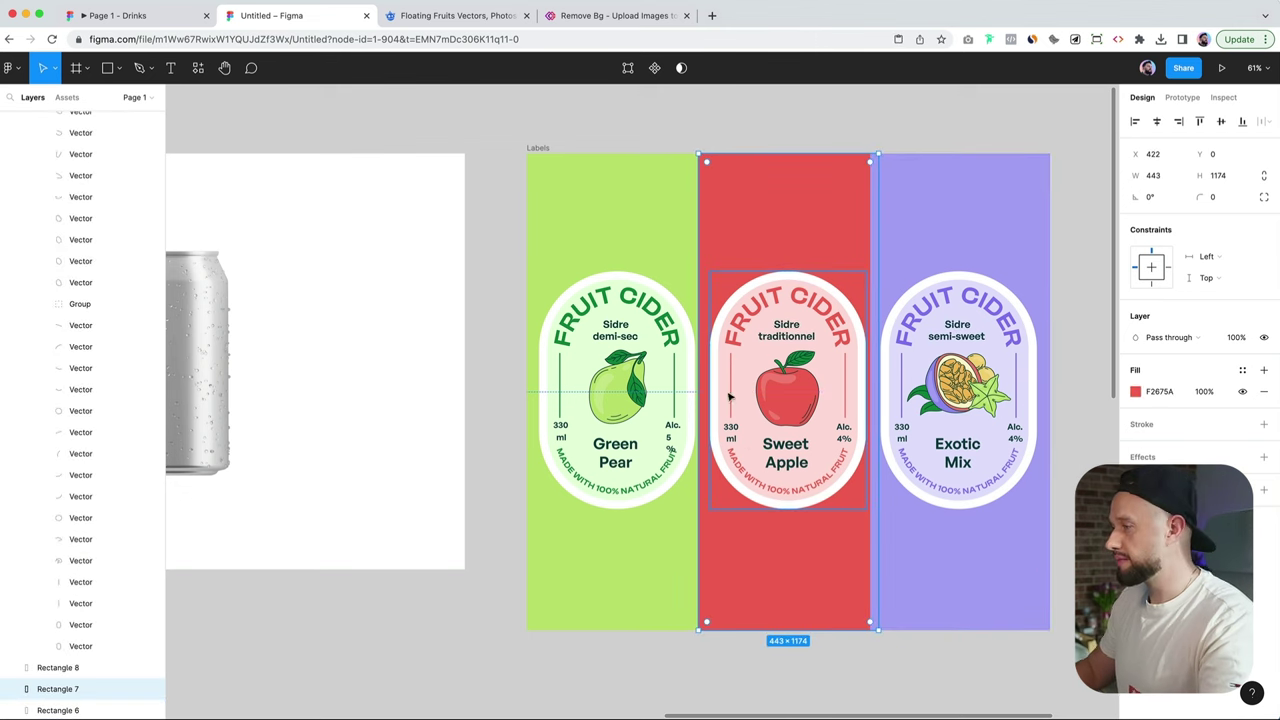
Step: Move the Green Pear label left to X 20 on its green rectangle
{"action": "left_click", "coordinate": [611, 220]}
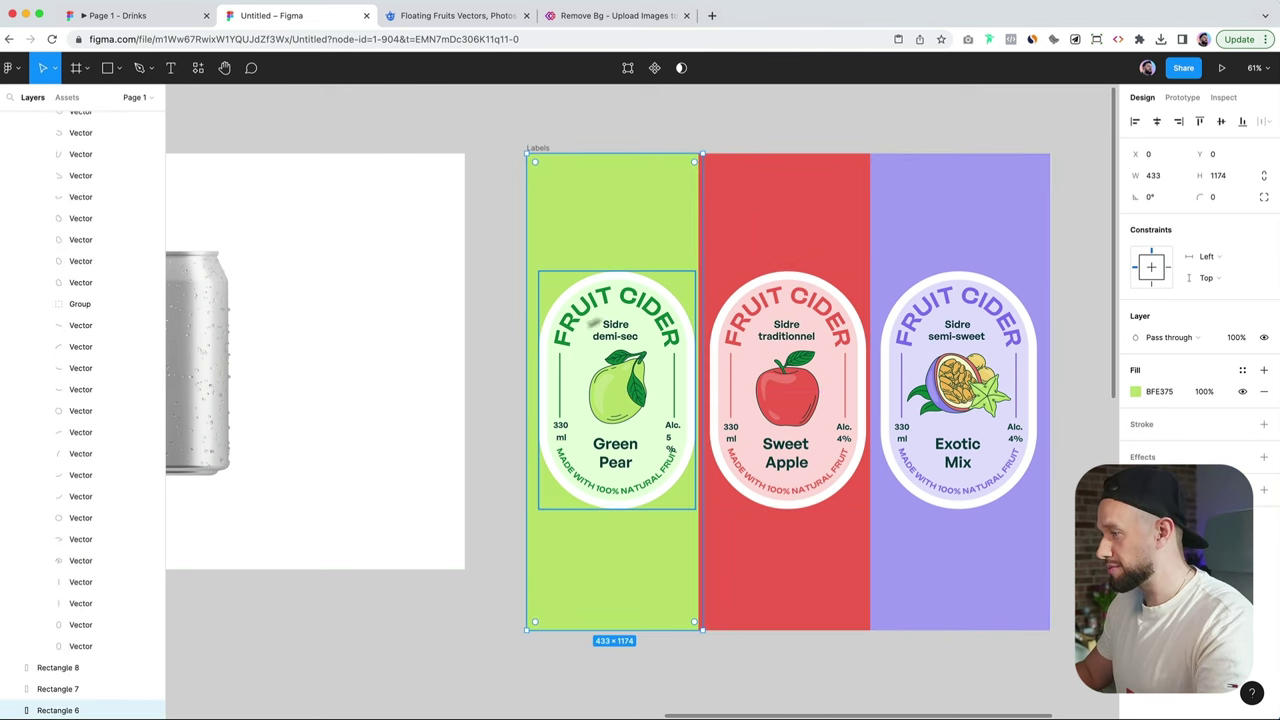
{"action": "left_click", "coordinate": [579, 333]}
{"action": "key", "text": "alt+Left"}
{"action": "key", "text": "alt+Left"}
{"action": "key", "text": "alt+Left"}
{"action": "key", "text": "alt+Left"}
{"action": "key", "text": "alt+Left"}
{"action": "key", "text": "alt+Left"}
{"action": "key", "text": "alt+Left"}
{"action": "key", "text": "alt+Left"}
{"action": "key", "text": "alt+Left"}
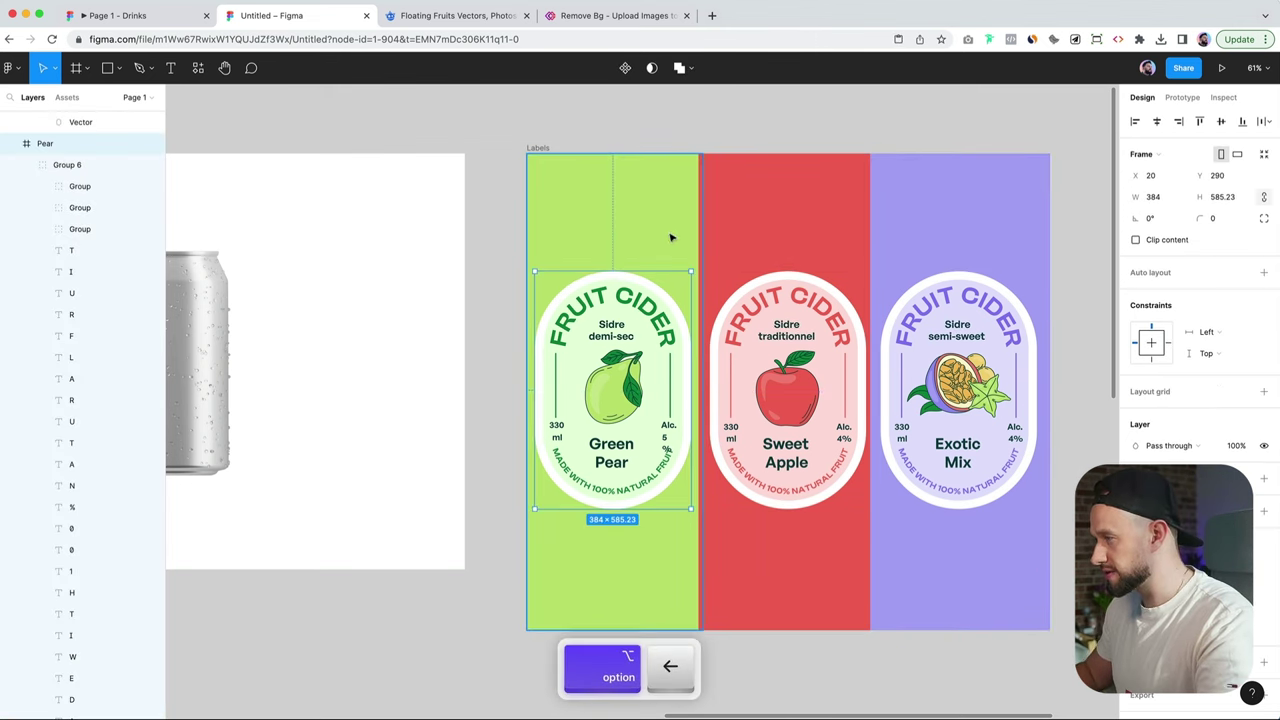
Step: Narrow the green rectangle behind the Green Pear label to a width of 424
{"action": "left_click", "coordinate": [670, 237]}
{"action": "left_click_drag", "start_coordinate": [700, 241], "coordinate": [694, 241]}
{"action": "key", "text": "alt"}
{"action": "left_click", "coordinate": [1158, 178]}
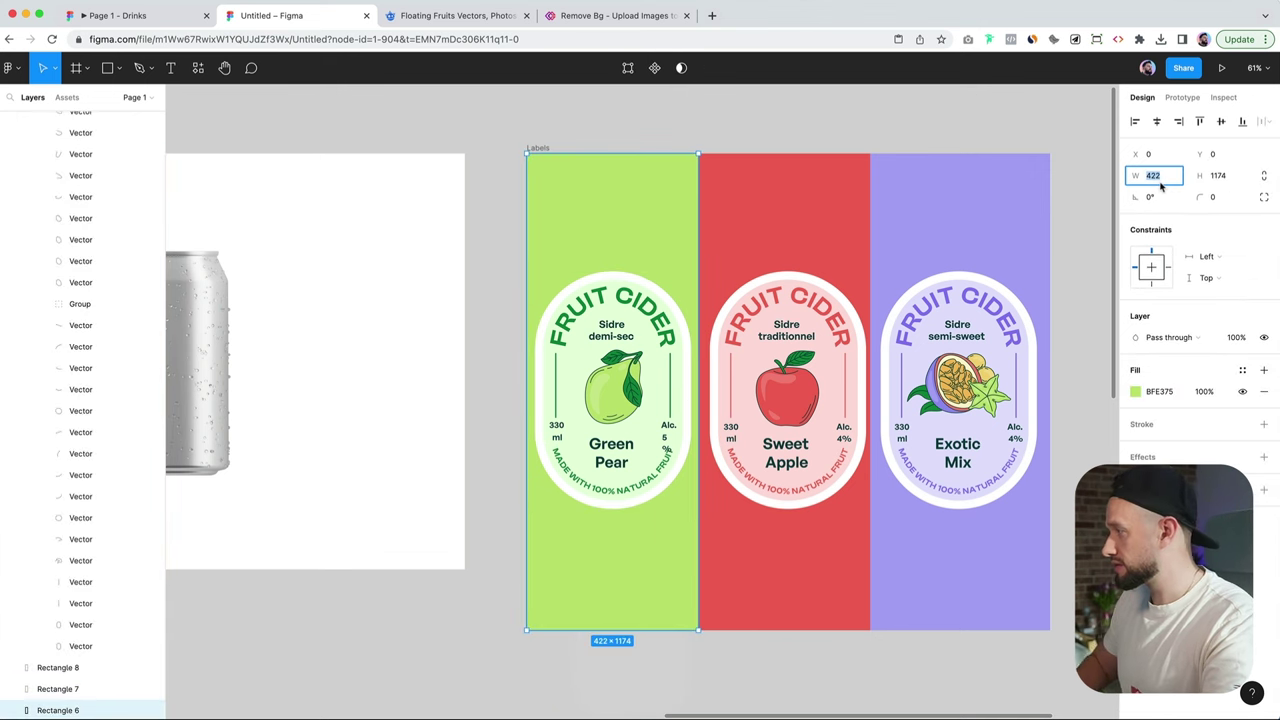
{"action": "key", "text": "Up"}
{"action": "key", "text": "Up"}
Step: Set the width of the red and purple rectangles to 424 as well
{"action": "left_click", "coordinate": [827, 250]}
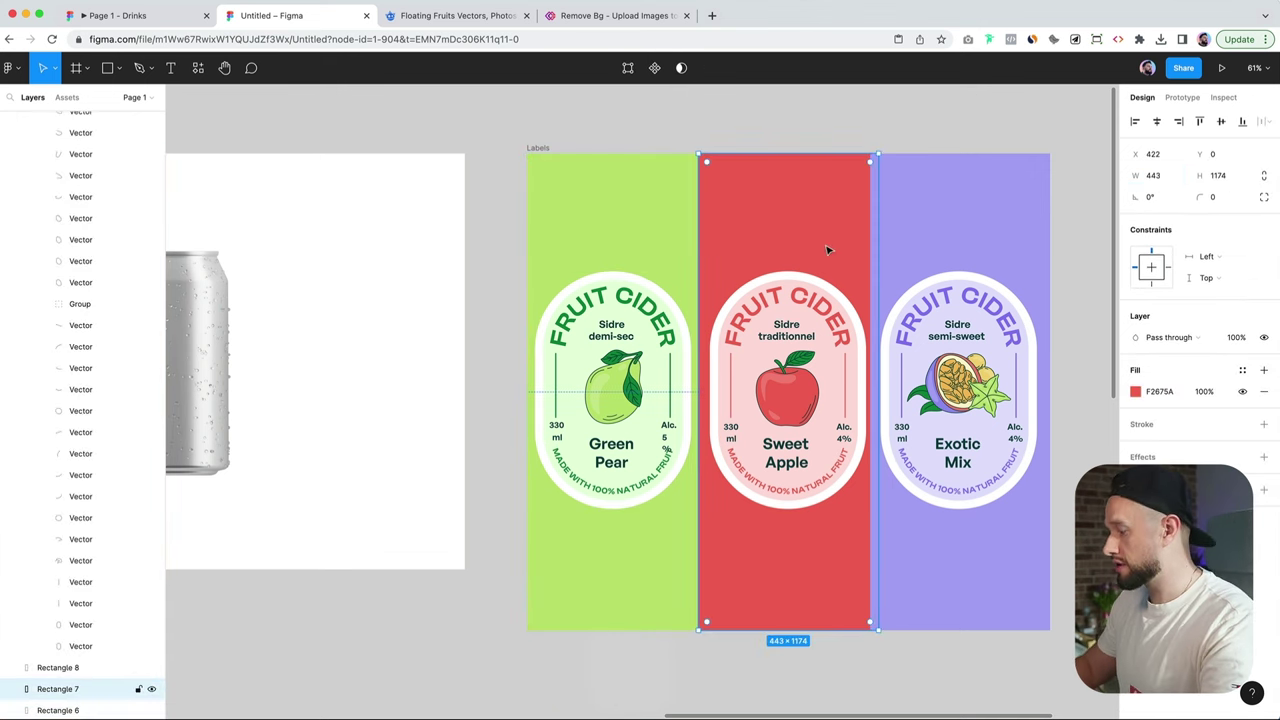
{"action": "left_click", "coordinate": [1165, 176]}
{"action": "type", "text": "424"}
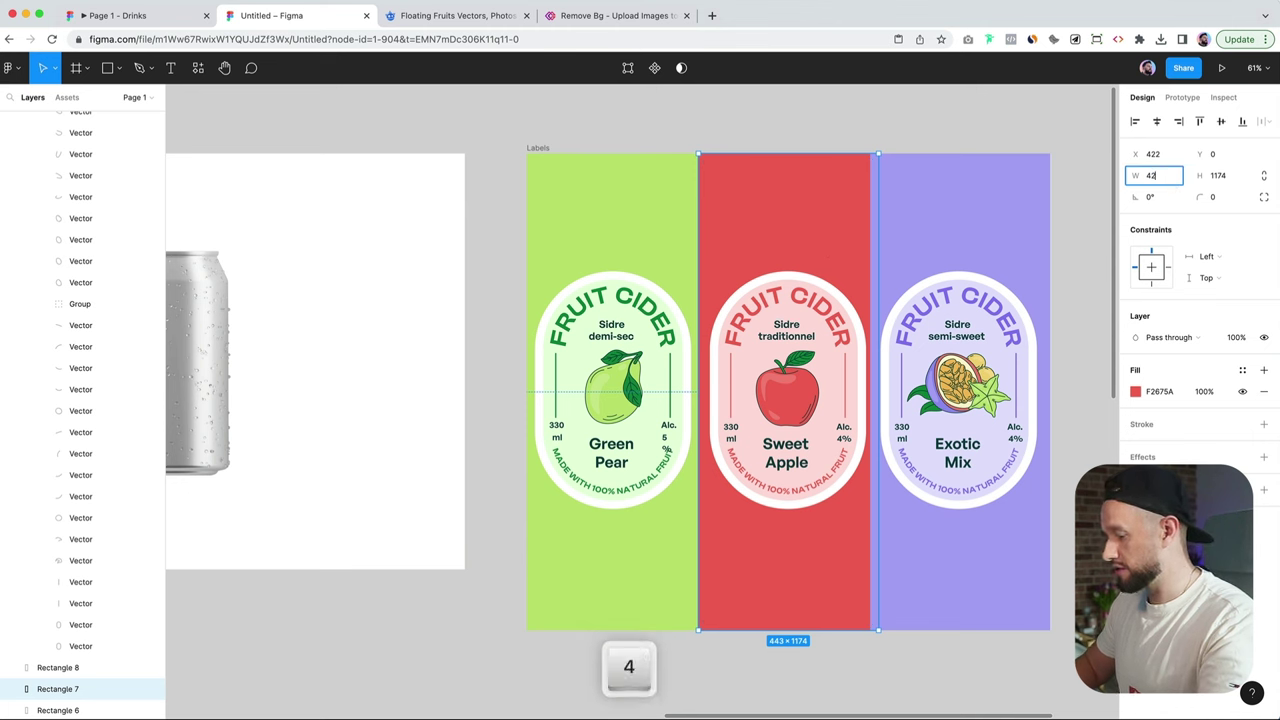
{"action": "key", "text": "Return"}
{"action": "left_click", "coordinate": [966, 233]}
{"action": "left_click", "coordinate": [1165, 176]}
{"action": "type", "text": "424"}
{"action": "key", "text": "Return"}
Step: Centre the red rectangle behind the Sweet Apple label at X 430 and the purple one behind the Exotic Mix label
{"action": "left_click", "coordinate": [771, 262]}
{"action": "key", "text": "alt"}
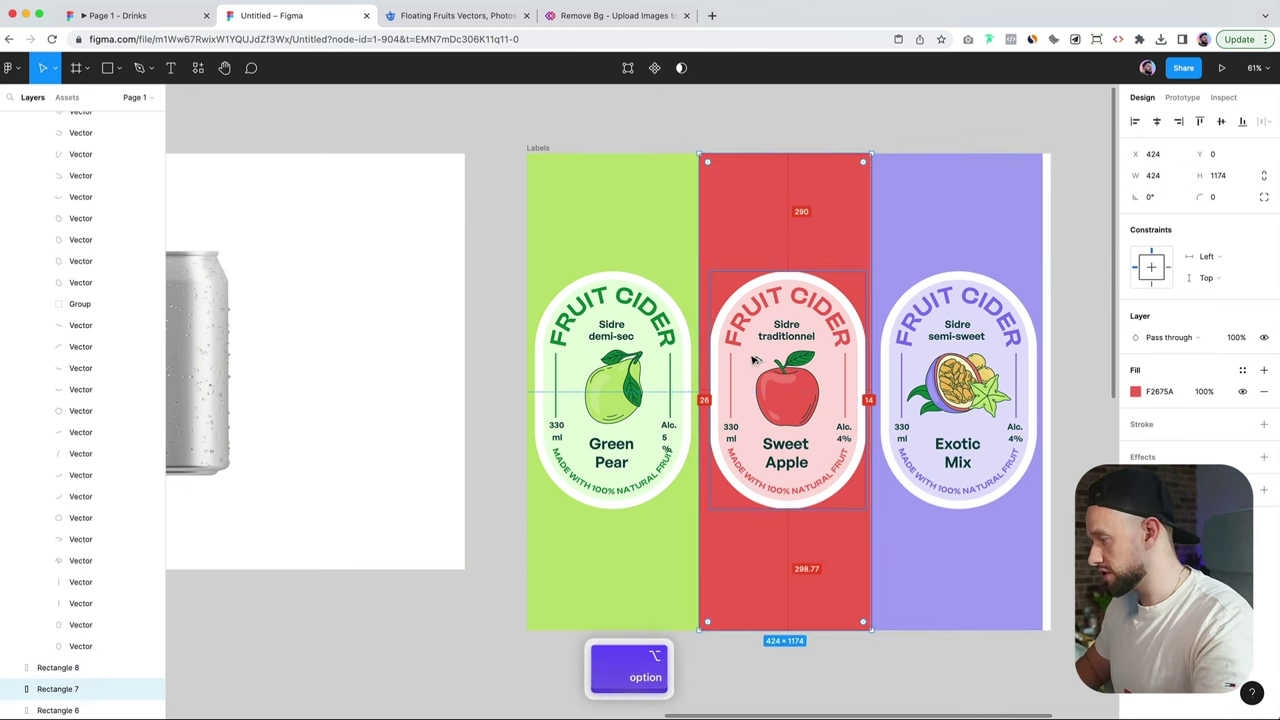
{"action": "key", "text": "alt+Right"}
{"action": "key", "text": "alt+Right"}
{"action": "key", "text": "alt+Right"}
{"action": "key", "text": "alt+Right"}
{"action": "key", "text": "alt+Right"}
{"action": "key", "text": "alt+Right"}
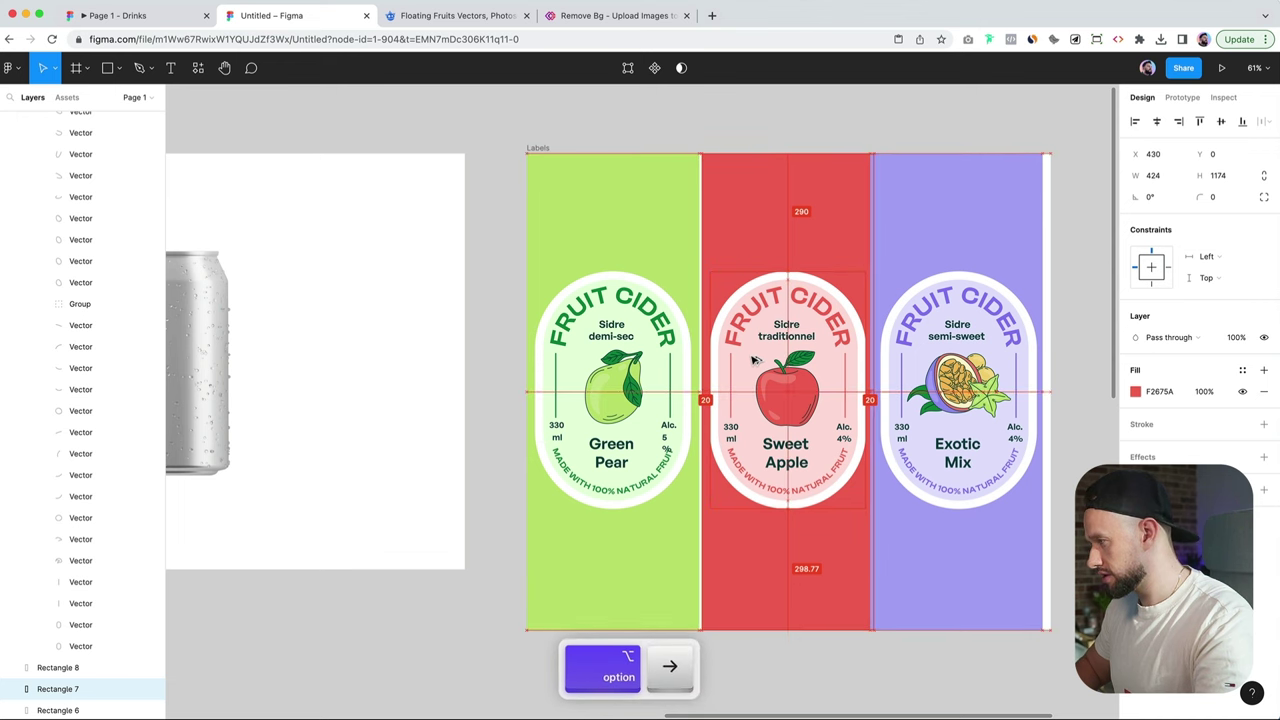
{"action": "left_click", "coordinate": [909, 263]}
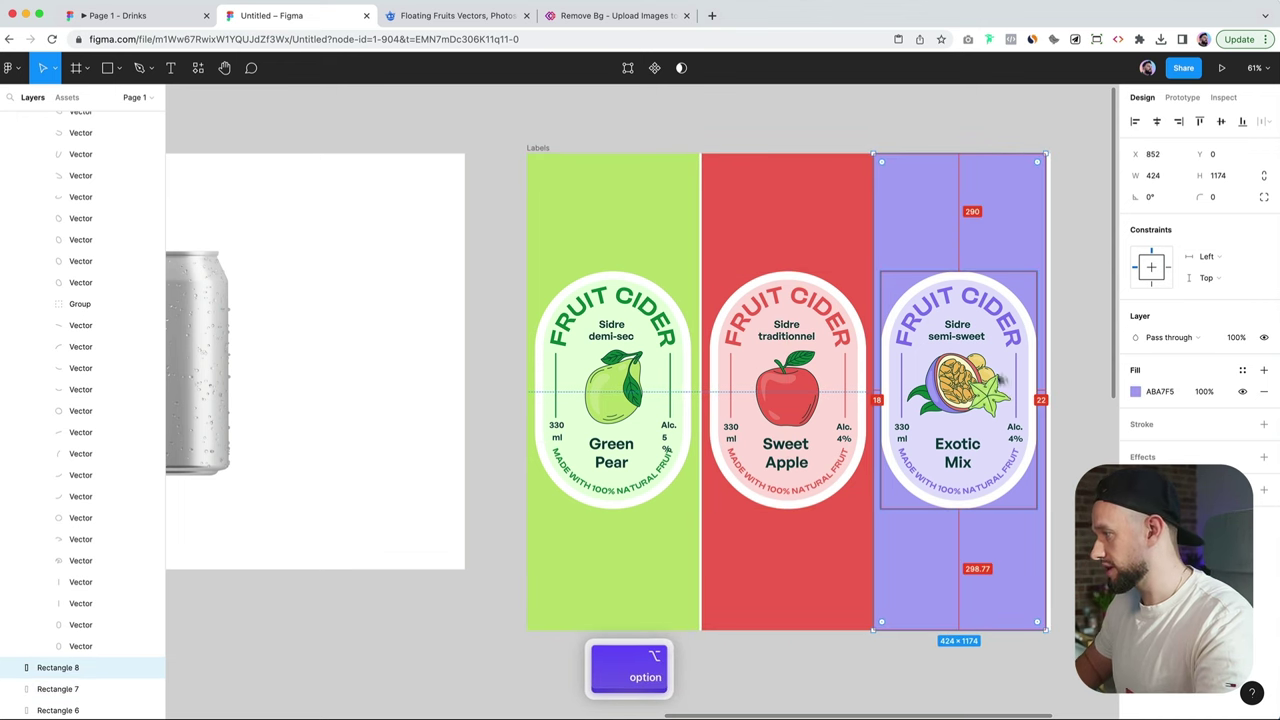
Step: Group each of the three labels with its own coloured background rectangle
{"action": "left_click", "coordinate": [1003, 388], "text": "shift"}
{"action": "key", "text": "super+g"}
{"action": "left_click", "coordinate": [728, 385]}
{"action": "left_click", "coordinate": [707, 384], "text": "shift"}
{"action": "key", "text": "super+g"}
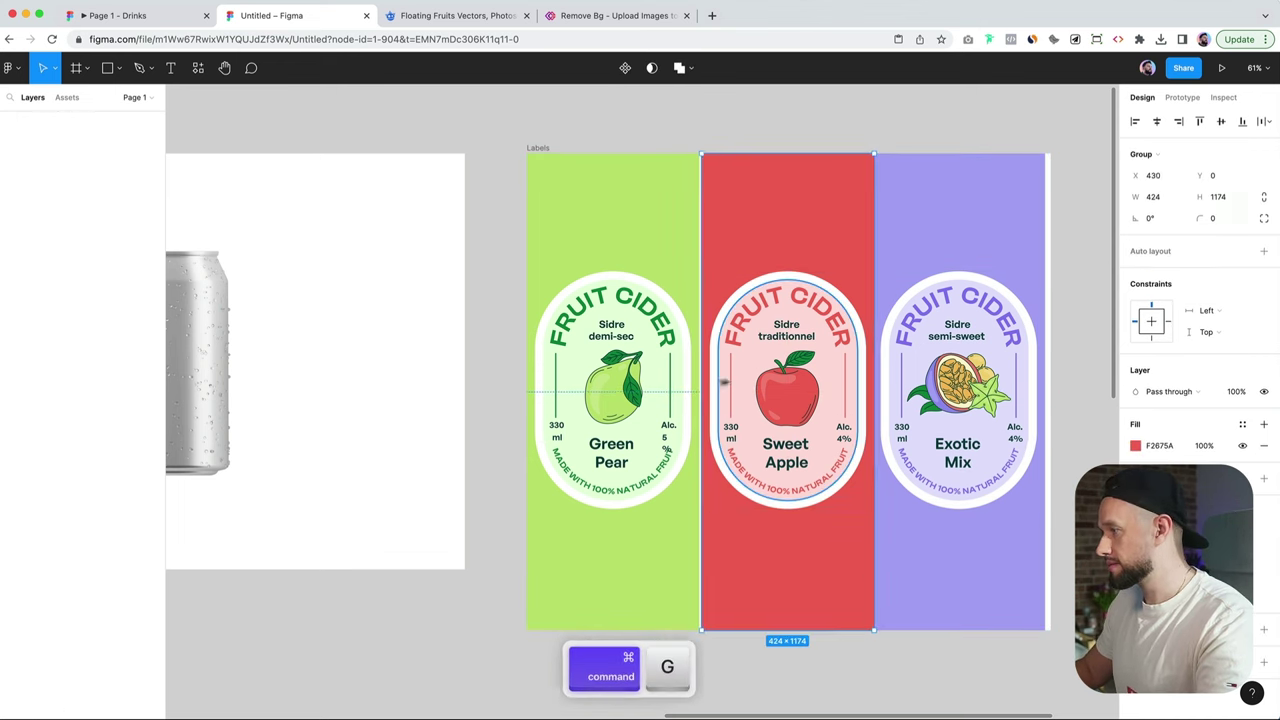
{"action": "left_click", "coordinate": [674, 391]}
{"action": "left_click", "coordinate": [695, 388], "text": "shift"}
{"action": "key", "text": "super+g"}
Step: Move the red and purple label groups left 6 px each so all three groups sit edge to edge without gaps
{"action": "left_click", "coordinate": [712, 300]}
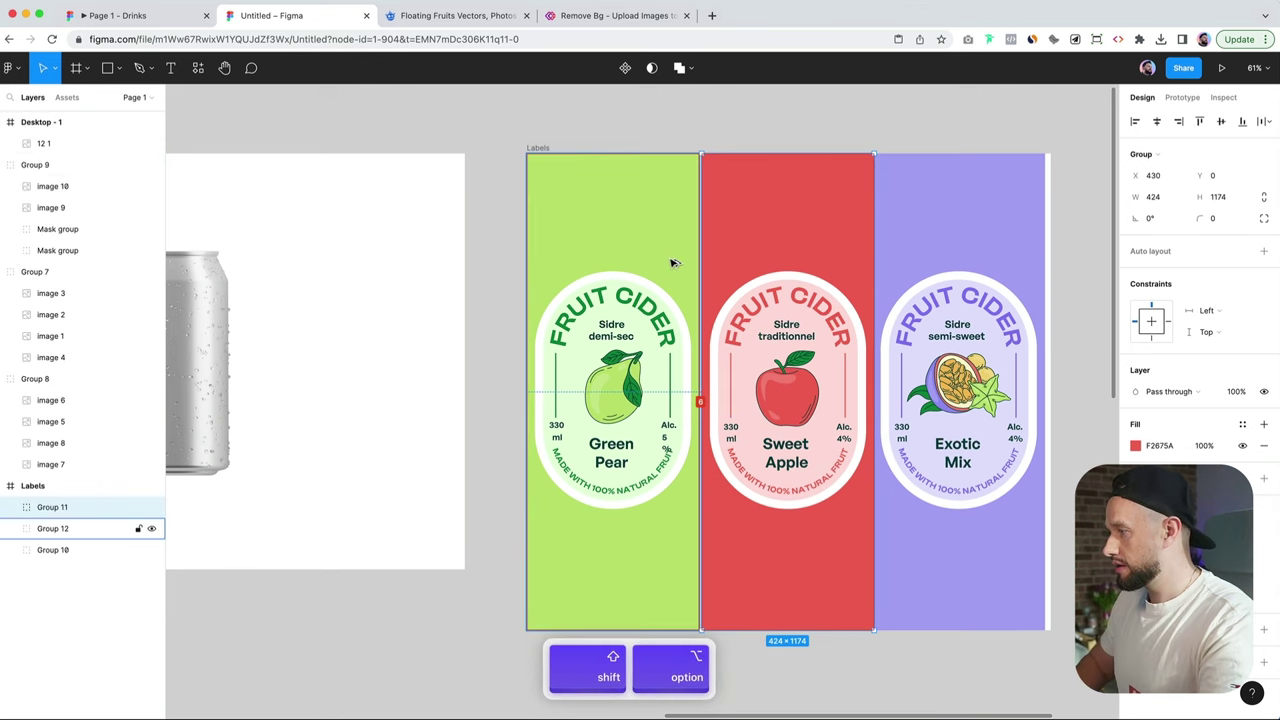
{"action": "key", "text": "alt+Left"}
{"action": "key", "text": "alt+Left"}
{"action": "key", "text": "alt+Left"}
{"action": "key", "text": "alt+Left"}
{"action": "key", "text": "alt+Left"}
{"action": "key", "text": "alt+Left"}
{"action": "key", "text": "Tab"}
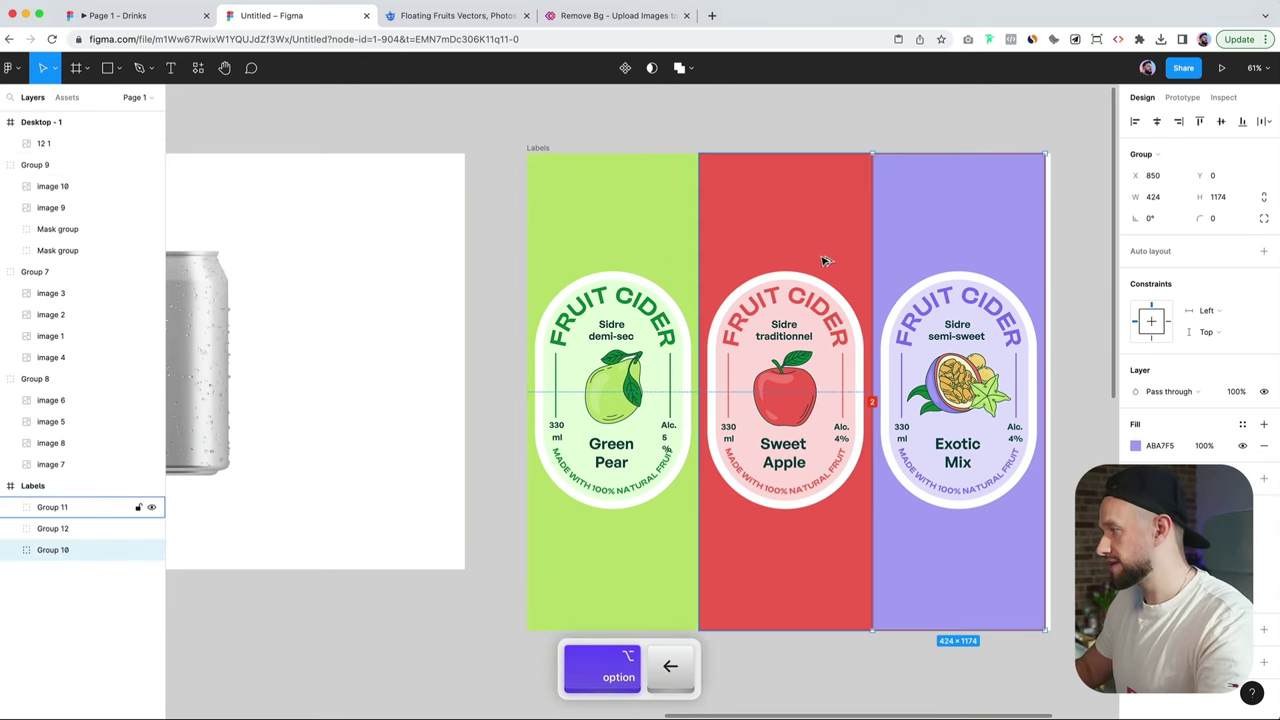
{"action": "key", "text": "alt+Left"}
{"action": "key", "text": "alt+Left"}
{"action": "key", "text": "alt+Left"}
{"action": "key", "text": "alt+Left"}
{"action": "key", "text": "alt+Left"}
{"action": "key", "text": "alt+Left"}
Step: Narrow the Labels frame to a width of 1272 so it ends at the purple group's edge
{"action": "left_click", "coordinate": [546, 150]}
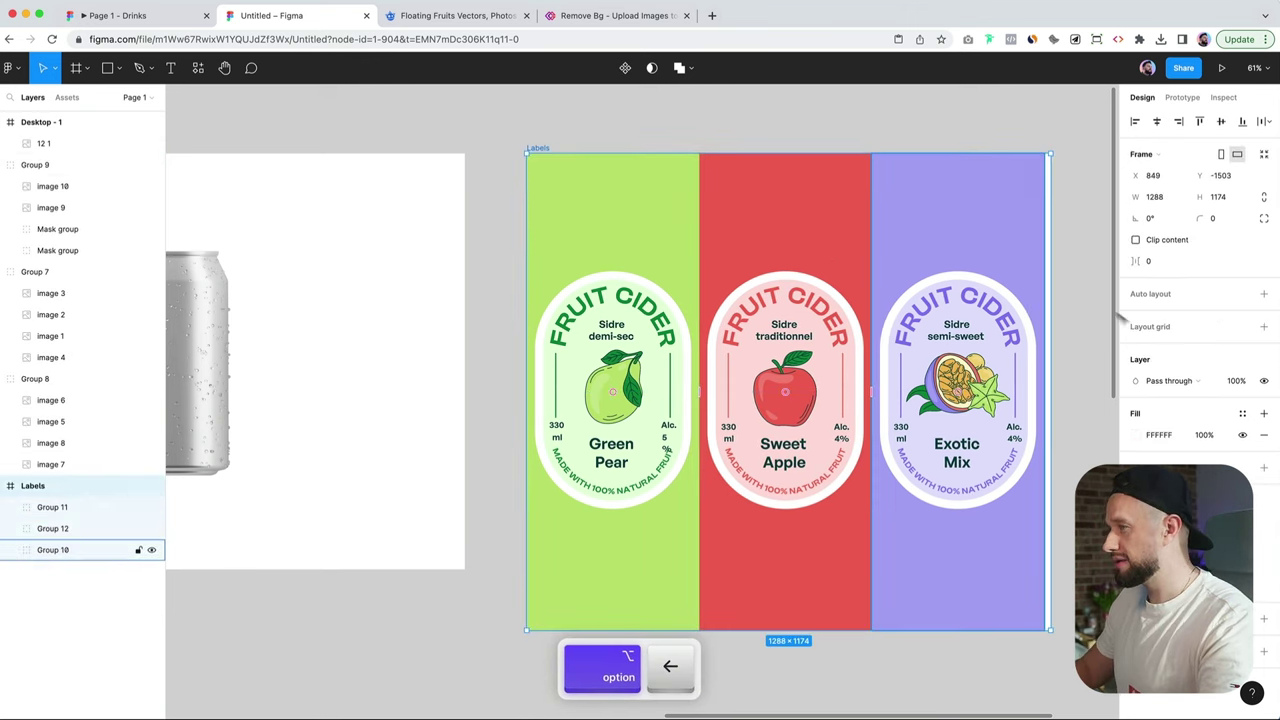
{"action": "left_click_drag", "start_coordinate": [1047, 326], "coordinate": [1044, 326]}
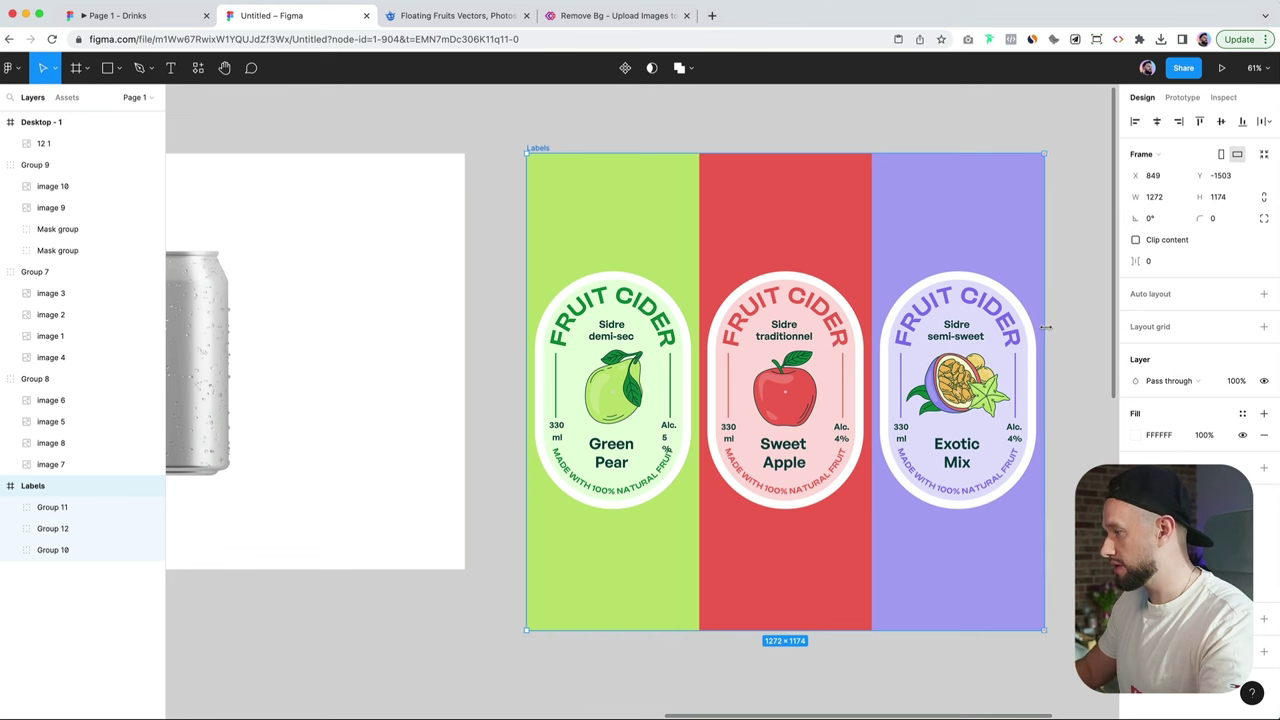
{"action": "left_click", "coordinate": [584, 151]}
{"action": "left_click", "coordinate": [540, 148]}
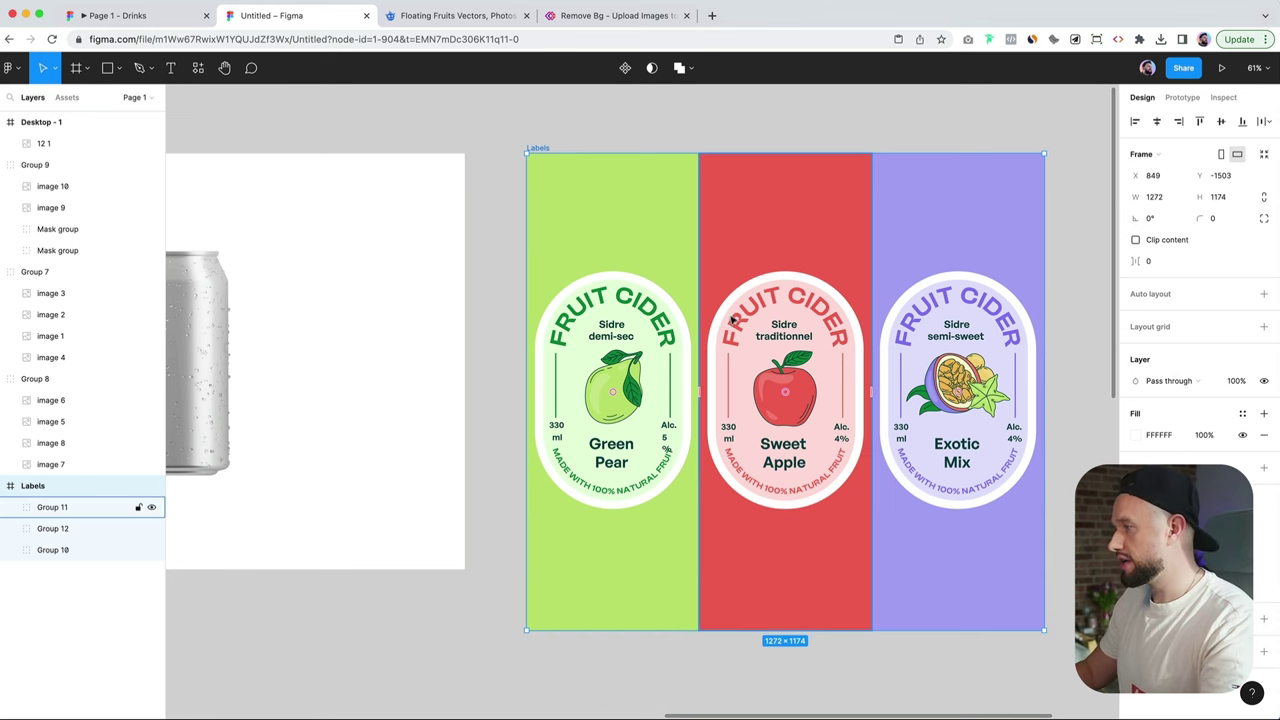
Step: Duplicate the can image in place in the Desktop - 1 frame and turn the Labels frame into a component
{"action": "scroll", "coordinate": [577, 432], "scroll_direction": "down", "scroll_amount": 5}
{"action": "scroll", "coordinate": [577, 432], "scroll_direction": "left", "scroll_amount": 3}
{"action": "left_click", "coordinate": [486, 410]}
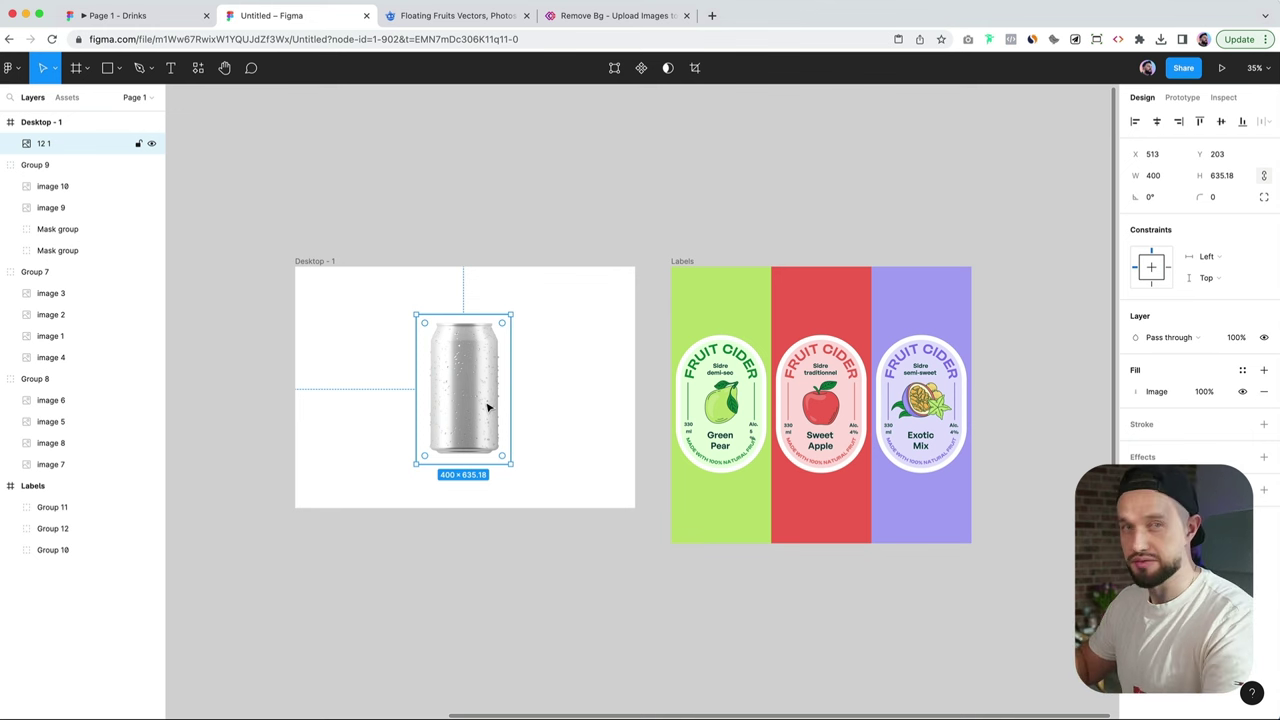
{"action": "key", "text": "super+d"}
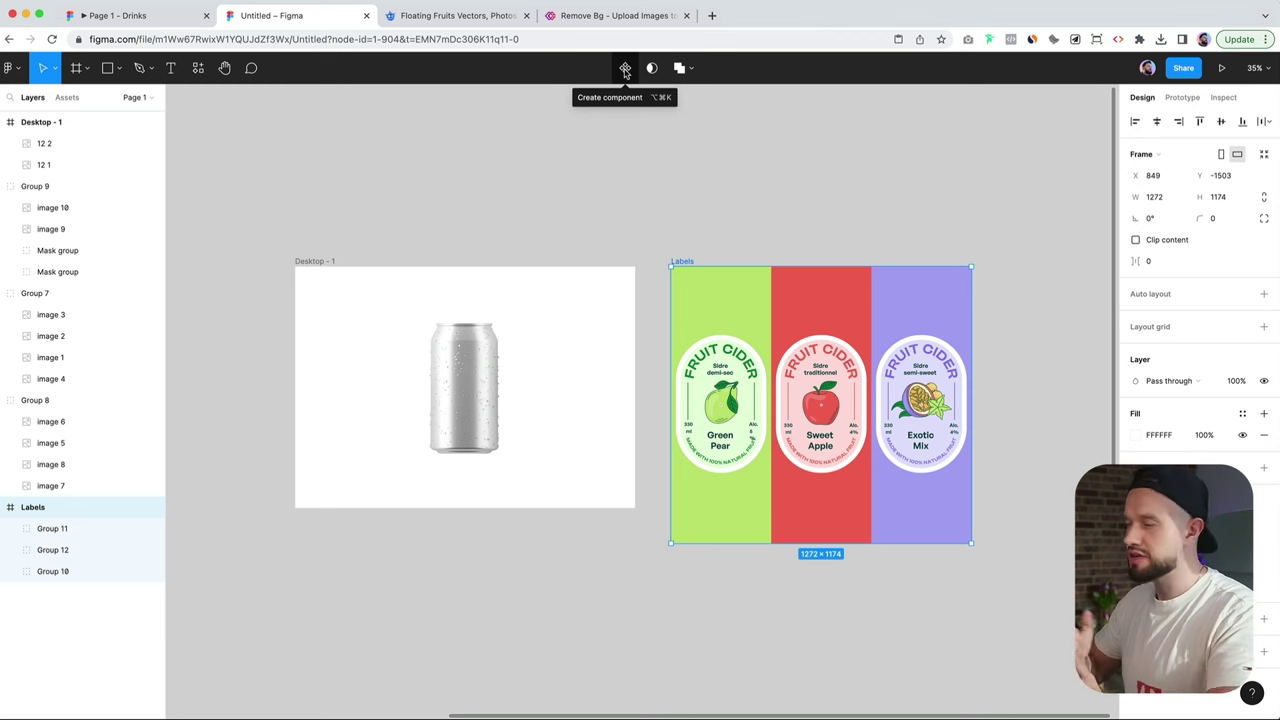
{"action": "left_click", "coordinate": [625, 68]}
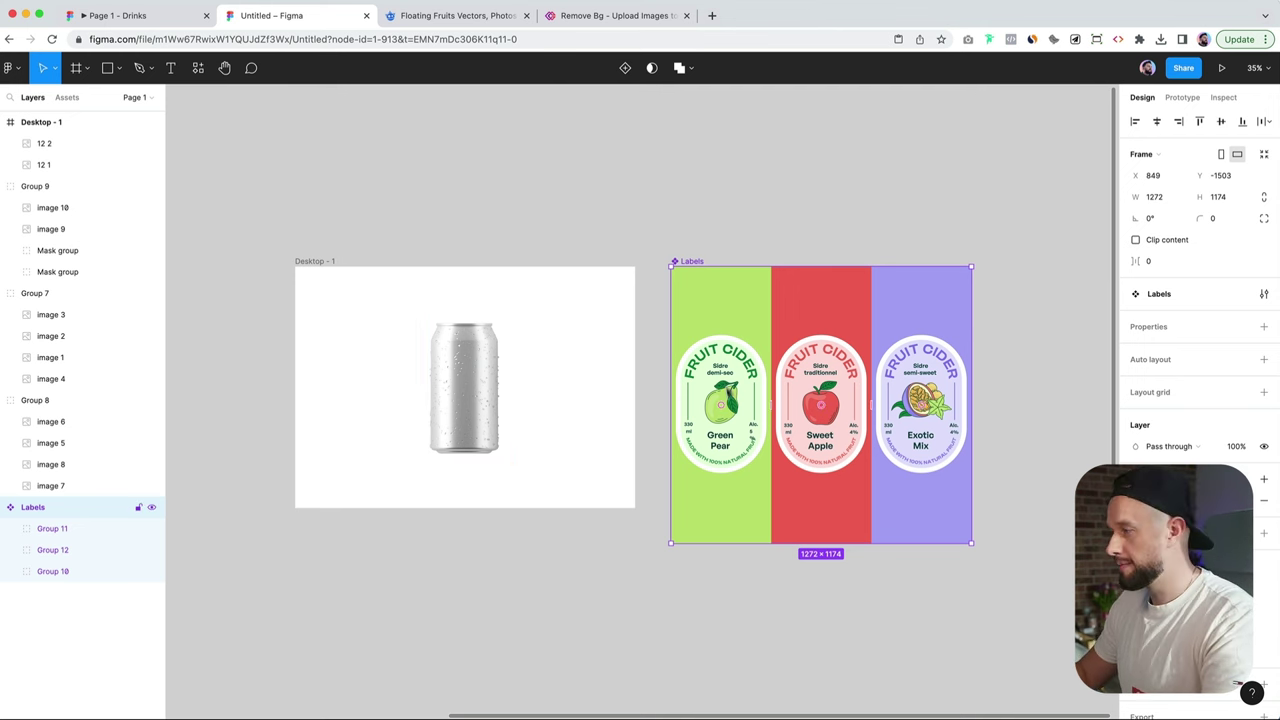
Step: Scale the Labels component down proportionally from its centre to 1052 × 970.95
{"action": "key", "text": "k"}
{"action": "left_click_drag", "start_coordinate": [971, 404], "coordinate": [945, 402]}
{"action": "left_click_drag", "start_coordinate": [828, 422], "coordinate": [795, 408]}
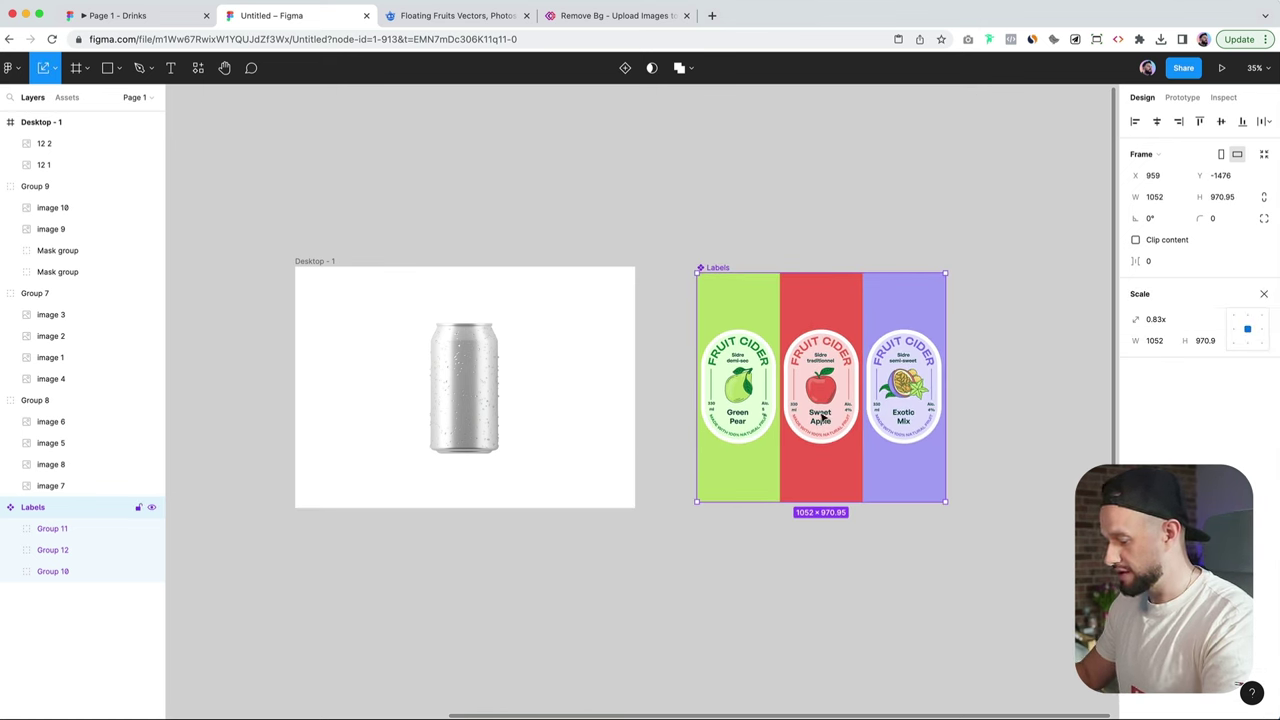
Step: Paste a copy of the Labels component over the can in the Desktop - 1 frame
{"action": "key", "text": "super+c"}
{"action": "left_click", "coordinate": [490, 402]}
{"action": "key", "text": "super+v"}
{"action": "left_click", "coordinate": [452, 571]}
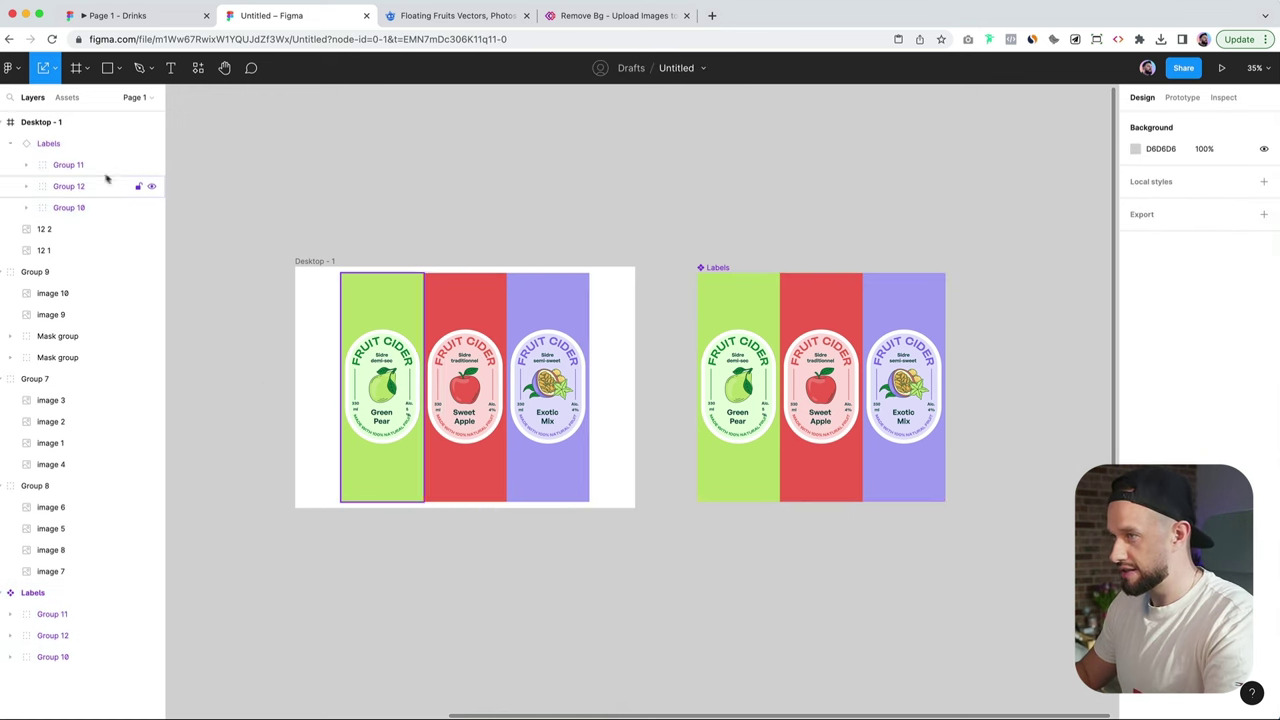
Step: Mask the pasted Labels instance with the duplicated can image 12 2
{"action": "left_click", "coordinate": [78, 145]}
{"action": "left_click", "coordinate": [57, 231], "text": "shift"}
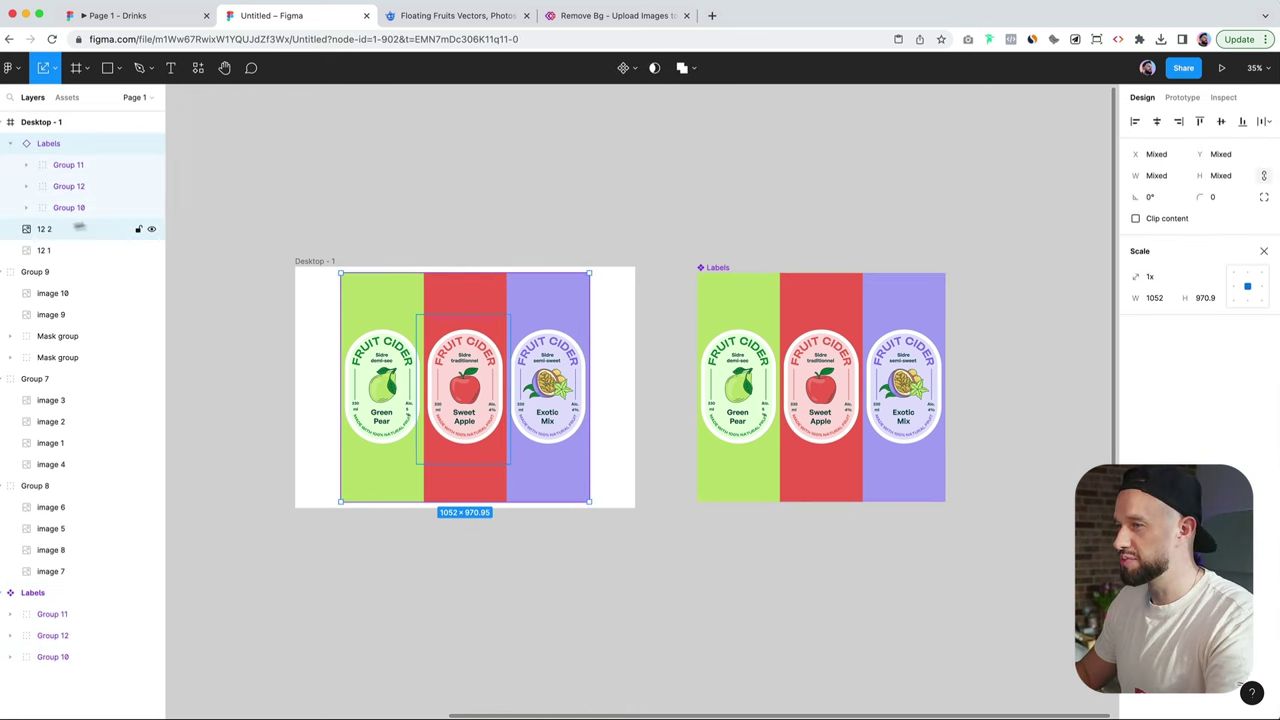
{"action": "left_click", "coordinate": [655, 68]}
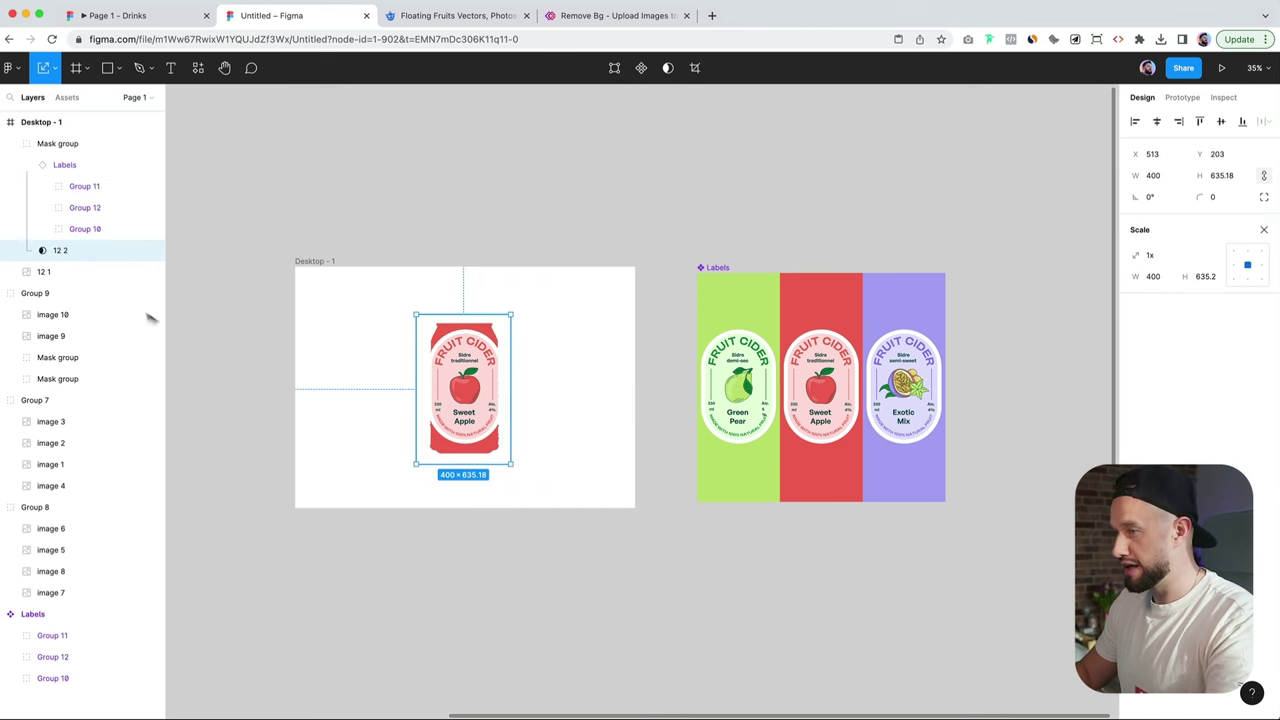
Step: Scale the Labels instance inside the mask group down to 828 × 764.21 so the Sweet Apple label fits the can
{"action": "left_click", "coordinate": [64, 165]}
{"action": "left_click_drag", "start_coordinate": [609, 434], "coordinate": [566, 429]}
{"action": "scroll", "coordinate": [409, 423], "scroll_direction": "up", "scroll_amount": 6}
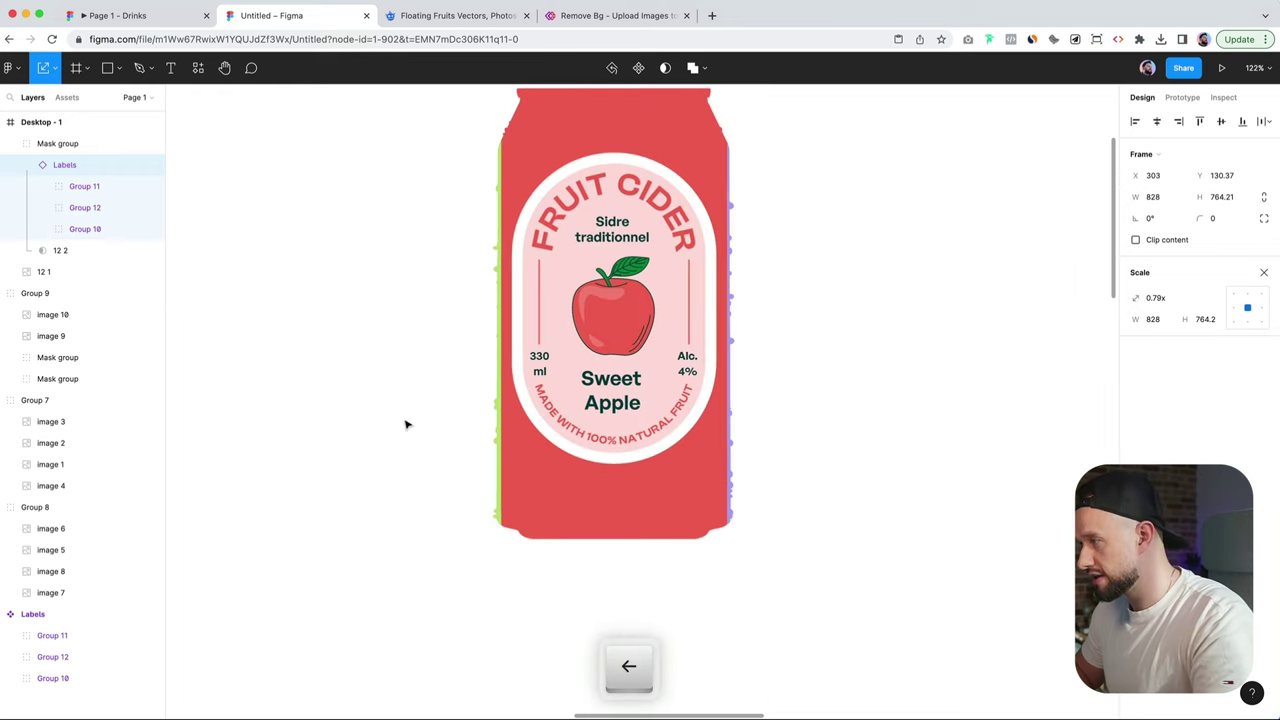
Step: Try to shift the masked Labels instance left to X 292 and enlarge it to 854 × 788.2
{"action": "key", "text": "Left"}
{"action": "key", "text": "Left"}
{"action": "key", "text": "Left"}
{"action": "key", "text": "Left"}
{"action": "key", "text": "Left"}
{"action": "key", "text": "Right"}
{"action": "key", "text": "Left"}
{"action": "key", "text": "Left"}
{"action": "key", "text": "Left"}
{"action": "key", "text": "Left"}
{"action": "key", "text": "Left"}
{"action": "key", "text": "Left"}
{"action": "key", "text": "Left"}
{"action": "scroll", "coordinate": [406, 424], "scroll_direction": "down", "scroll_amount": 5}
{"action": "key", "text": "shift"}
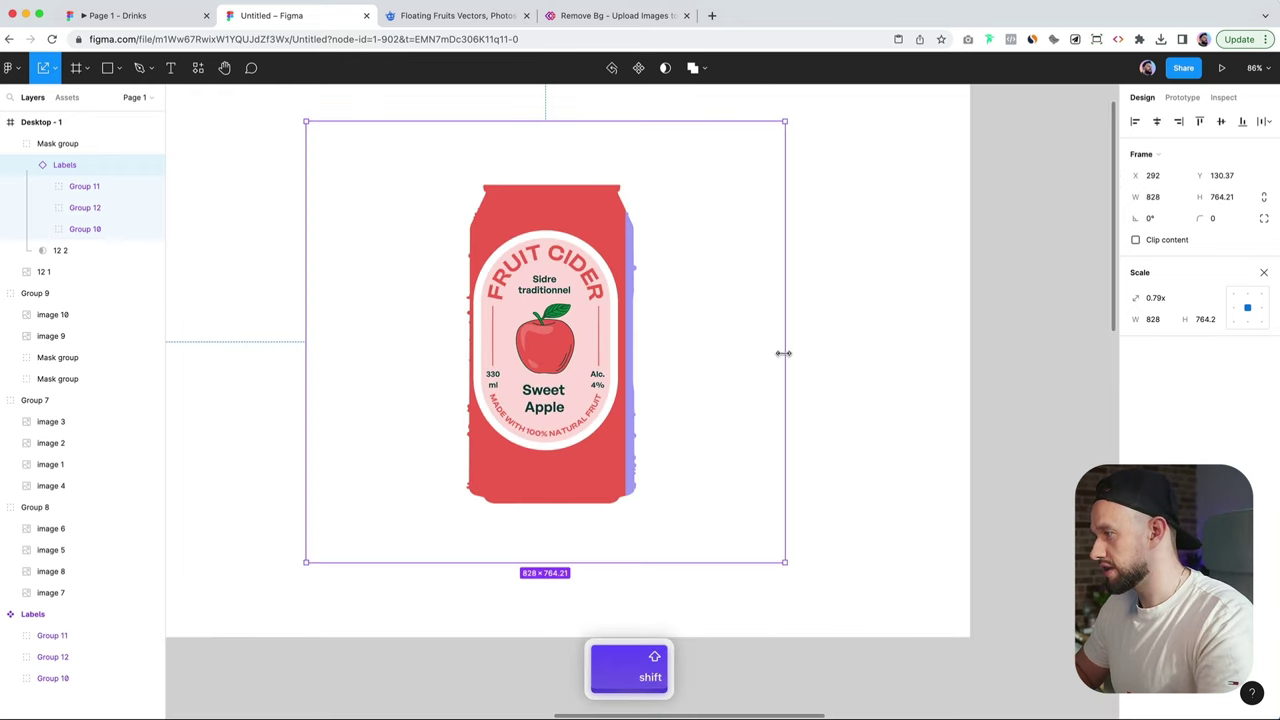
{"action": "key", "text": "Left"}
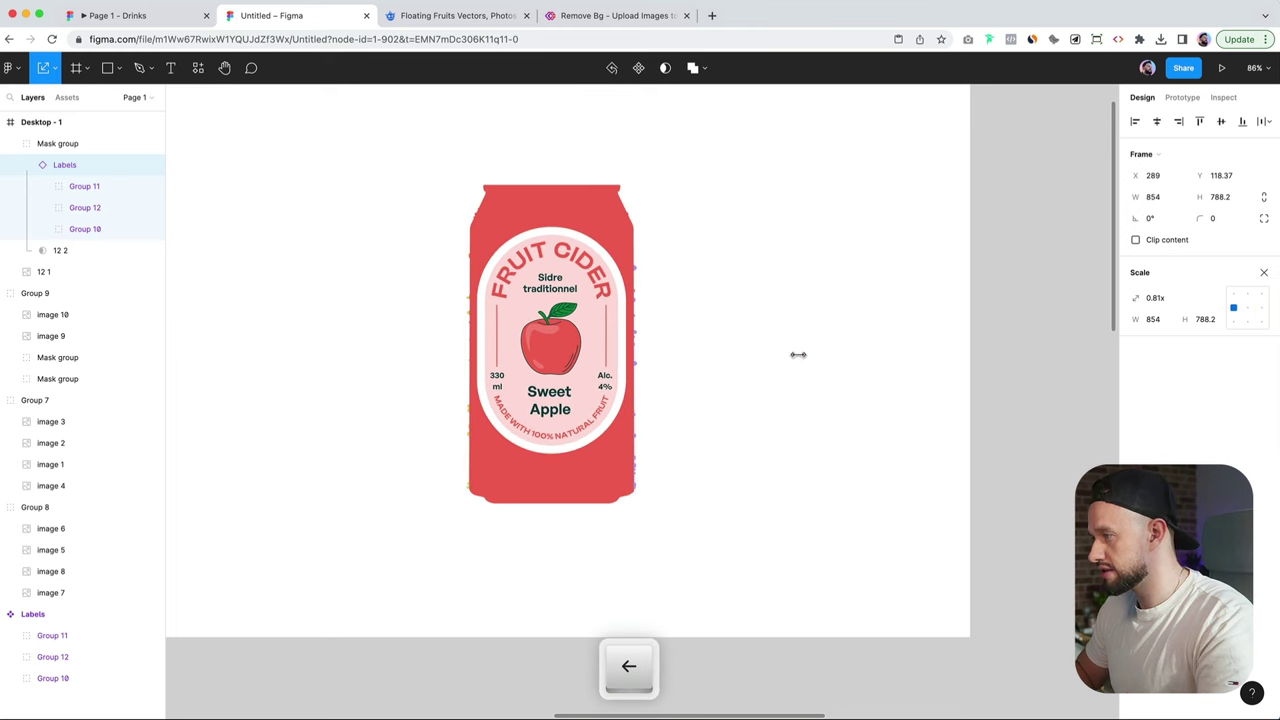
Step: Return the masked Labels instance to 828 × 764.21 and position it at X 301 on the can
{"action": "key", "text": "shift"}
{"action": "key", "text": "shift+Right"}
{"action": "key", "text": "Left"}
{"action": "key", "text": "Right"}
{"action": "key", "text": "Left"}
{"action": "key", "text": "Left"}
{"action": "scroll", "coordinate": [623, 345], "scroll_direction": "down", "scroll_amount": 5}
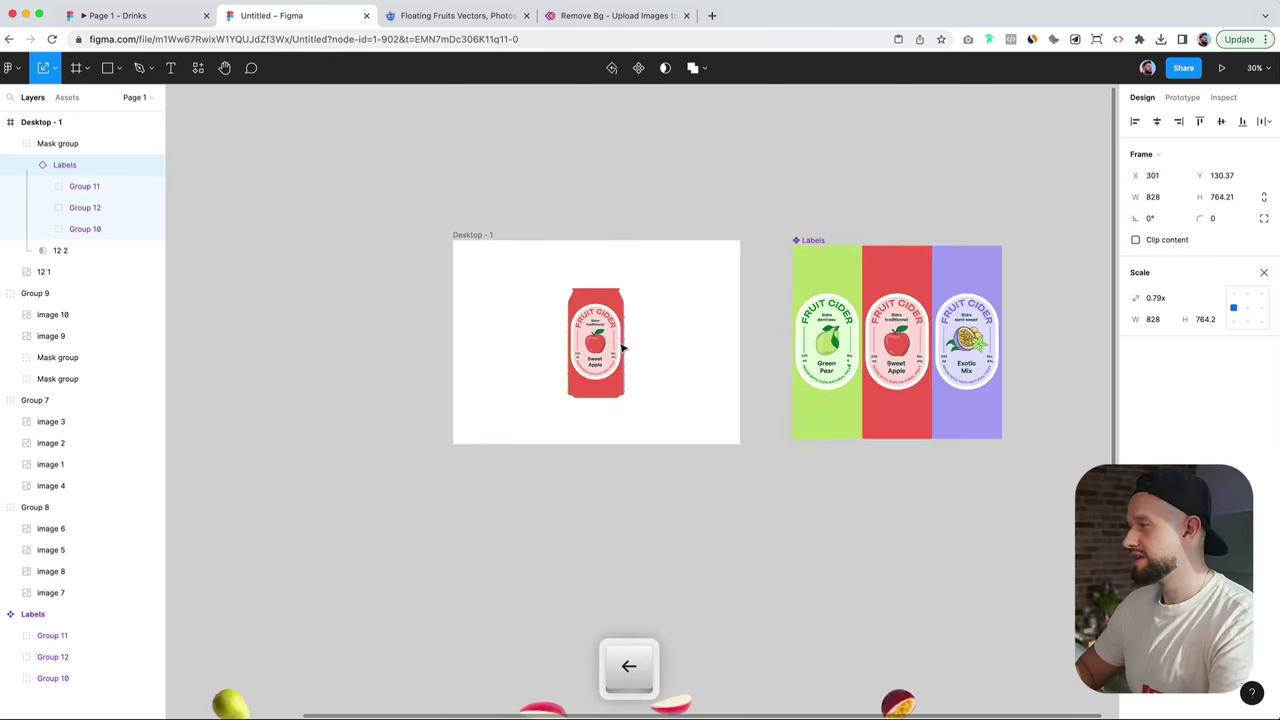
Step: Set the width of all three background rectangles in the main Labels component to 370
{"action": "scroll", "coordinate": [657, 366], "scroll_direction": "up", "scroll_amount": 4}
{"action": "left_click", "coordinate": [475, 460]}
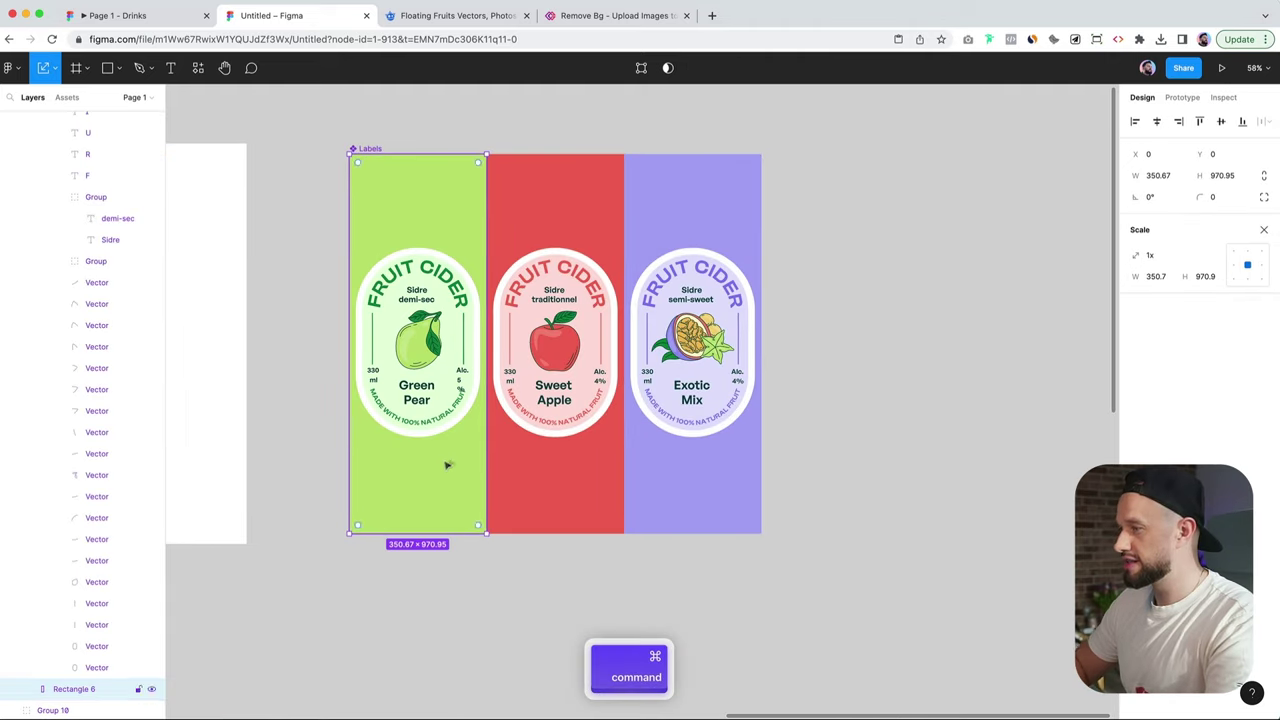
{"action": "key", "text": "shift+super"}
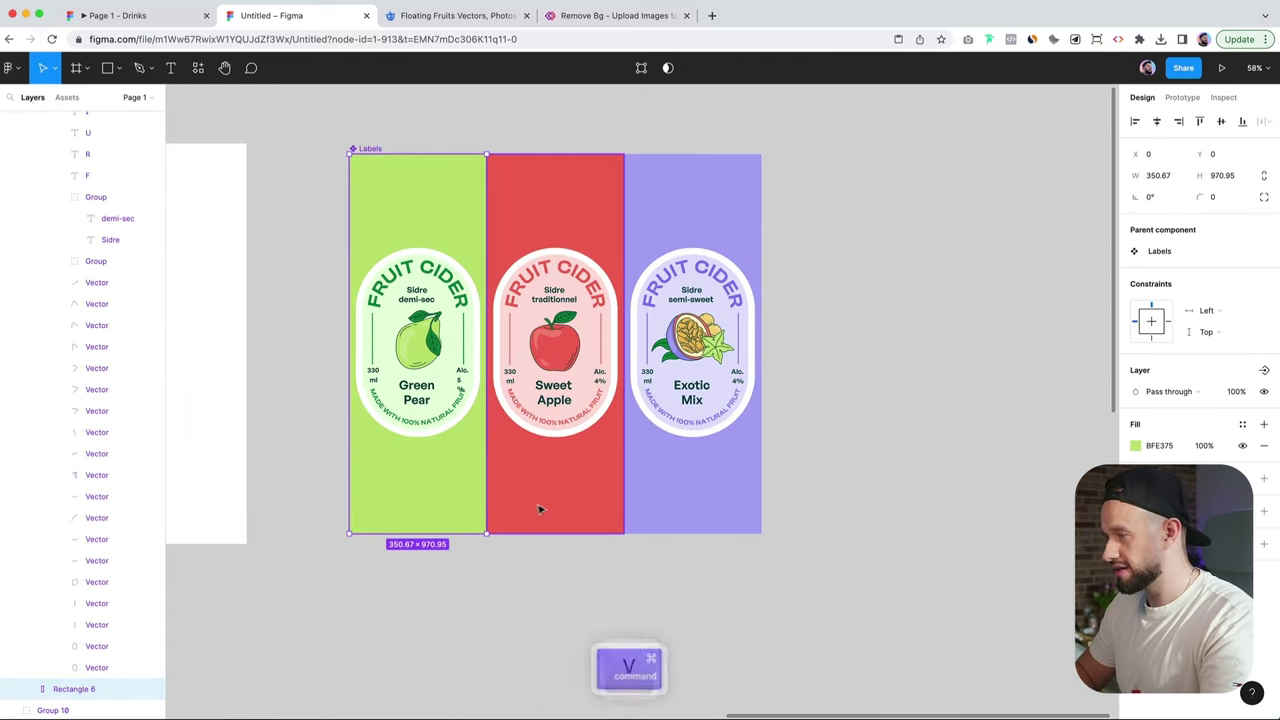
{"action": "left_click", "coordinate": [543, 509], "text": "shift+super"}
{"action": "left_click", "coordinate": [686, 509], "text": "shift+super"}
{"action": "left_click", "coordinate": [1163, 175]}
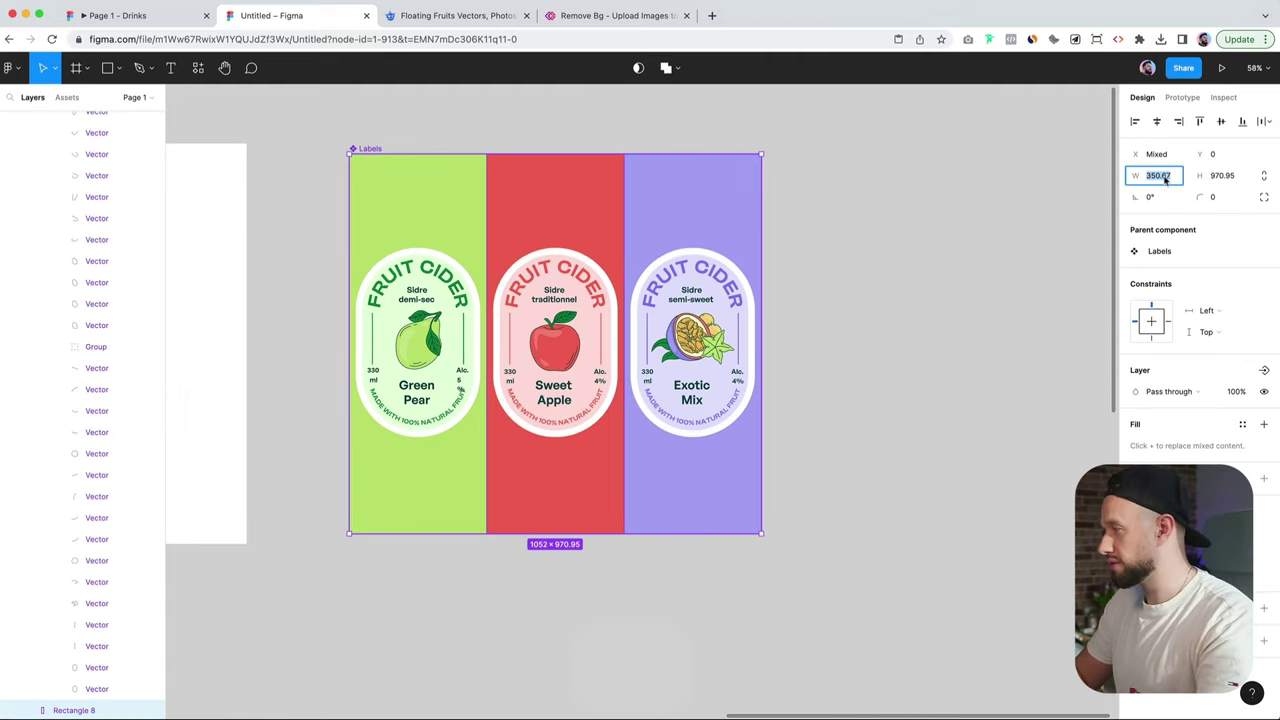
{"action": "type", "text": "370"}
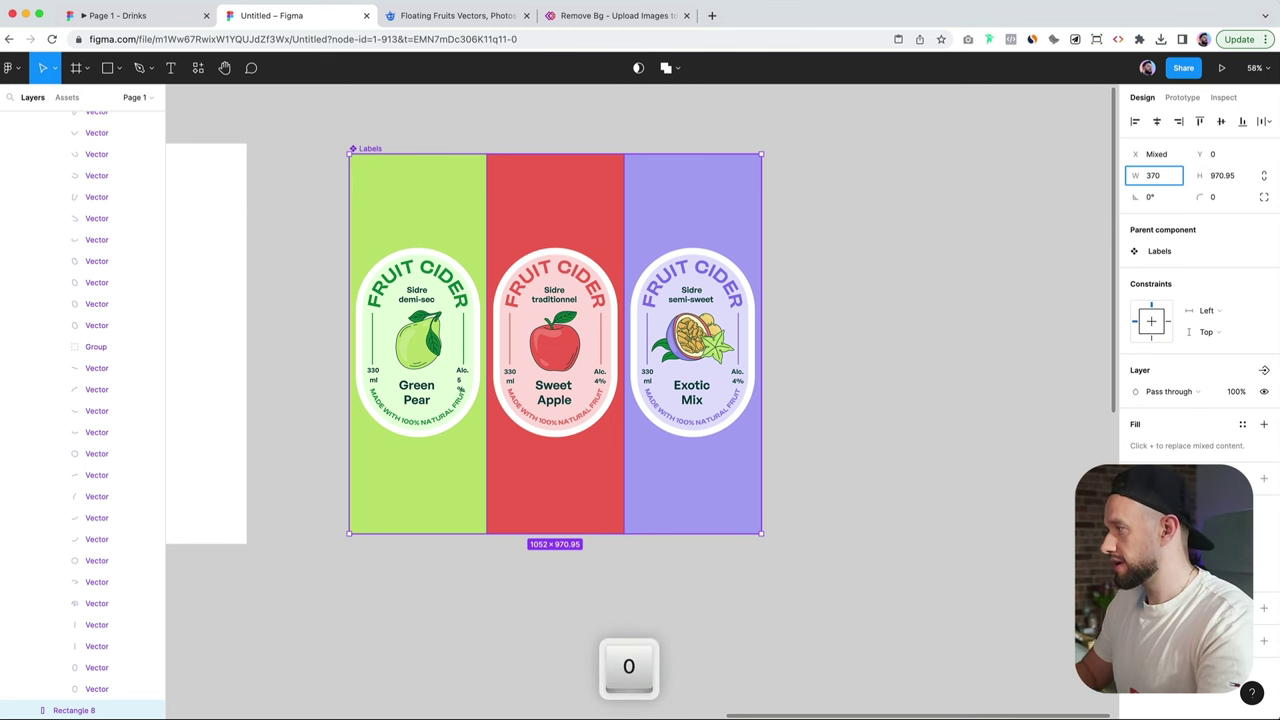
{"action": "key", "text": "Return"}
Step: Centre the Green Pear label horizontally on its widened green rectangle
{"action": "left_click", "coordinate": [421, 366]}
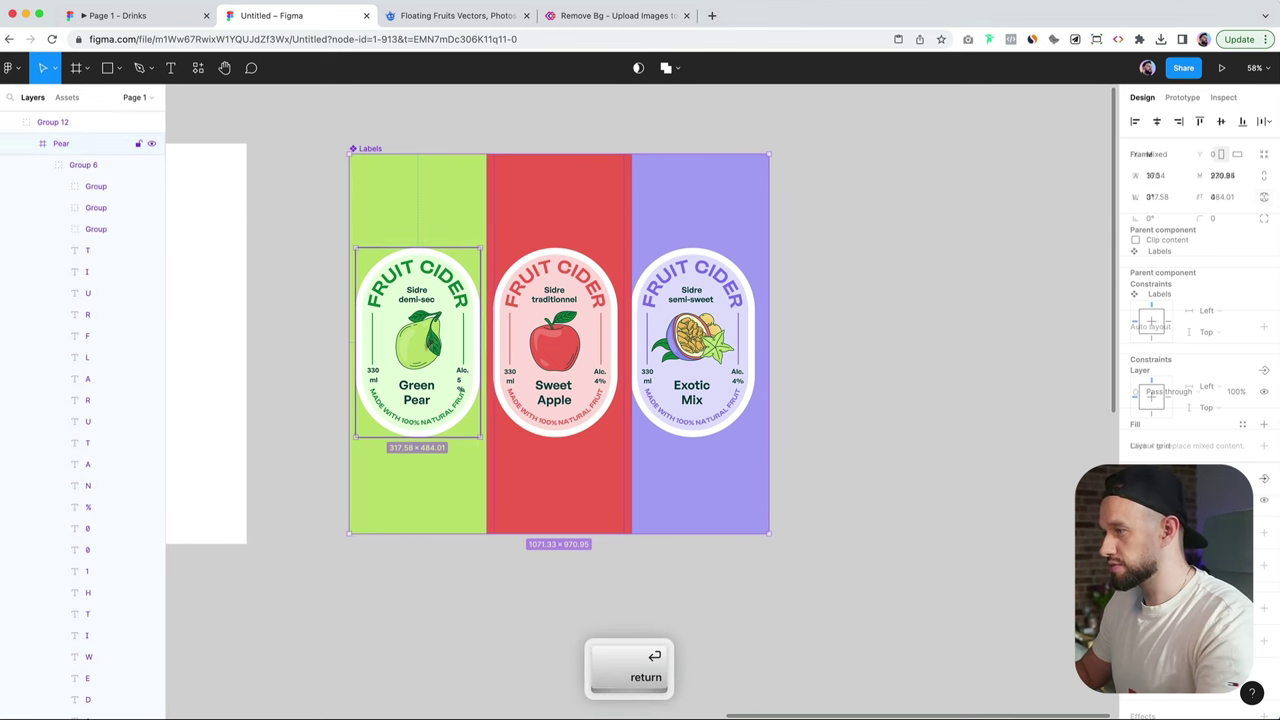
{"action": "left_click", "coordinate": [429, 227], "text": "shift"}
{"action": "left_click", "coordinate": [1157, 122]}
Step: Centre the Sweet Apple and Exotic Mix labels horizontally on their widened red and purple rectangles
{"action": "left_click", "coordinate": [545, 348]}
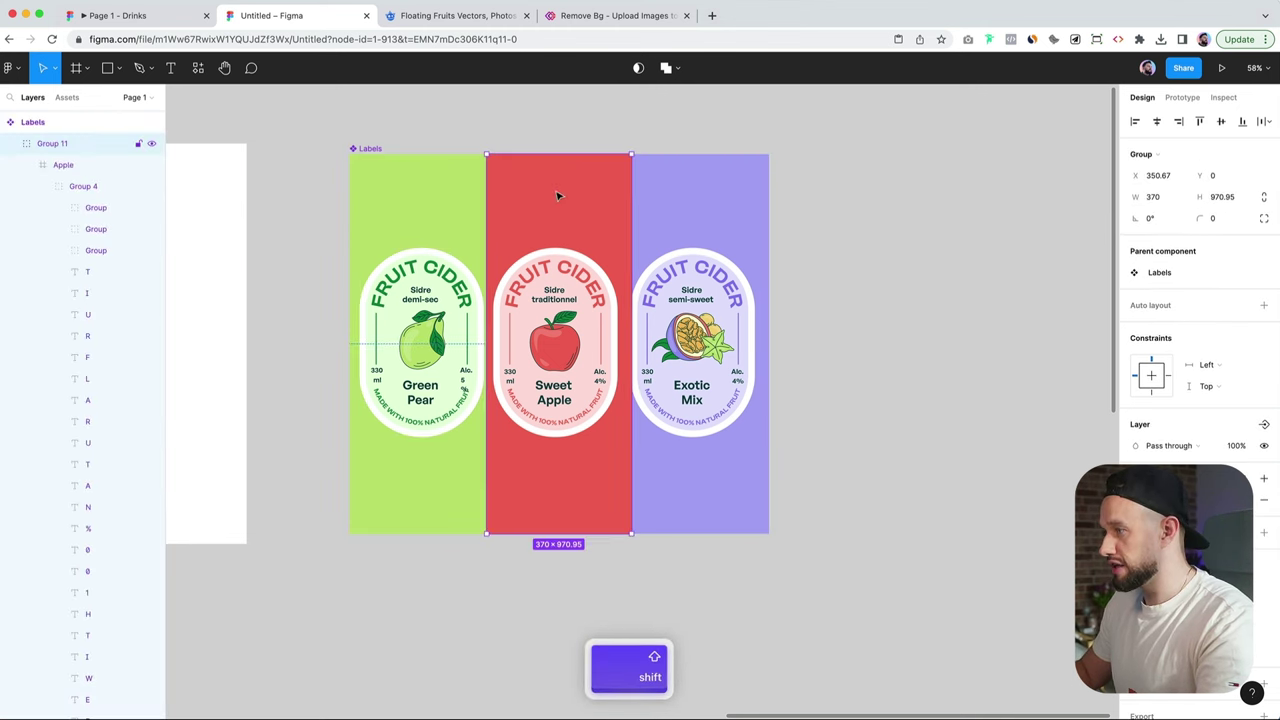
{"action": "left_click", "coordinate": [558, 196], "text": "shift"}
{"action": "double_click", "coordinate": [573, 267]}
{"action": "left_click", "coordinate": [572, 209], "text": "shift"}
{"action": "double_click", "coordinate": [566, 313]}
{"action": "double_click", "coordinate": [566, 313]}
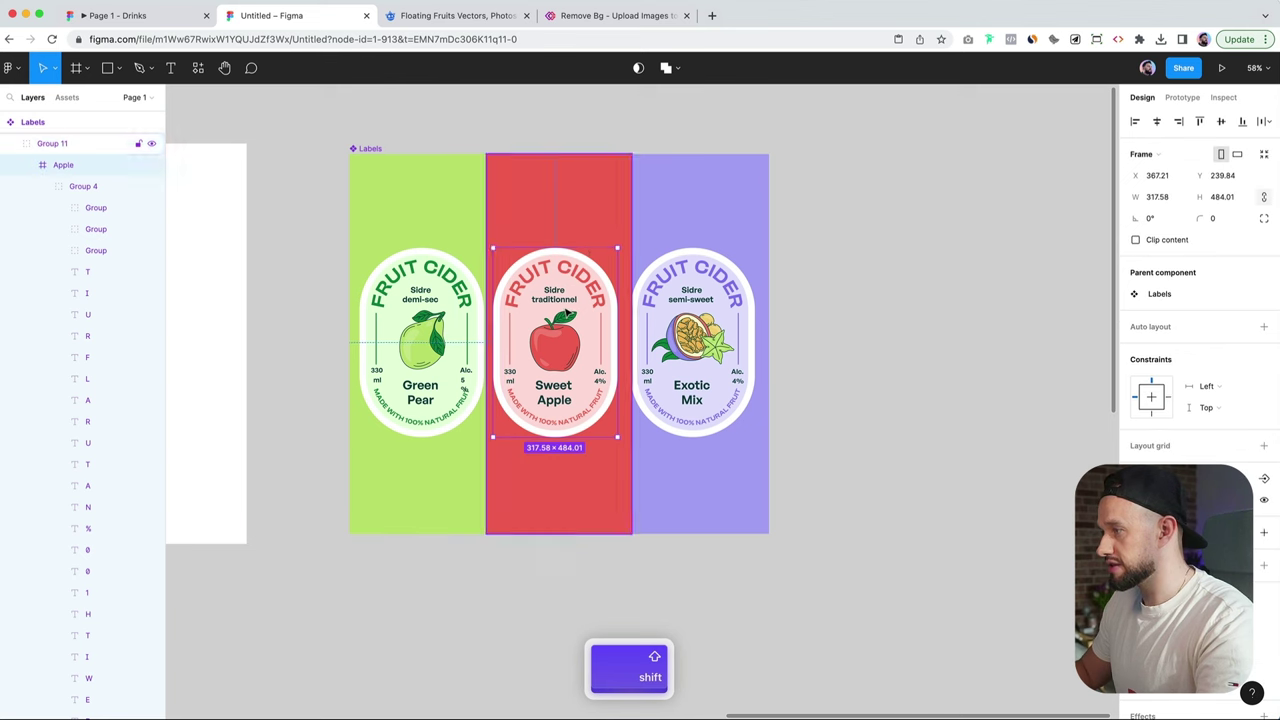
{"action": "left_click", "coordinate": [586, 209], "text": "shift"}
{"action": "left_click", "coordinate": [1157, 121]}
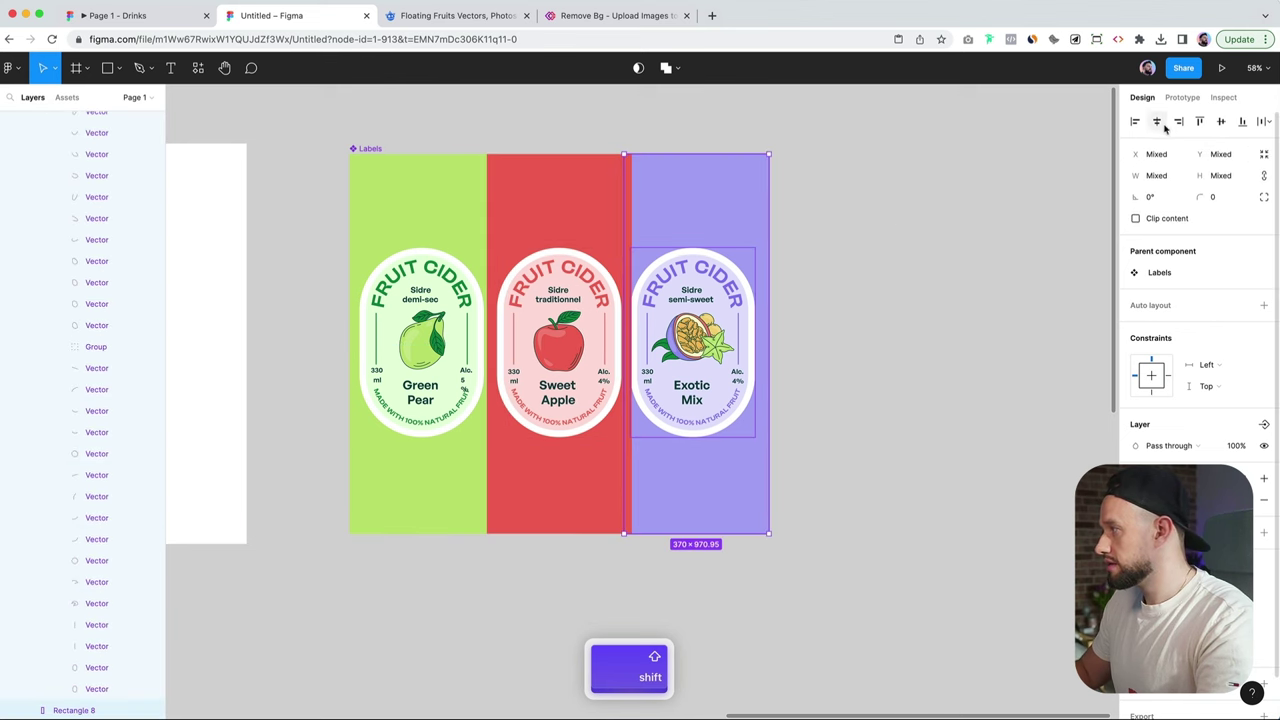
{"action": "left_click", "coordinate": [1163, 127]}
Step: Widen the Labels component frame to 1139 to make room for the wider rectangles
{"action": "left_click", "coordinate": [877, 288]}
{"action": "left_click", "coordinate": [368, 149]}
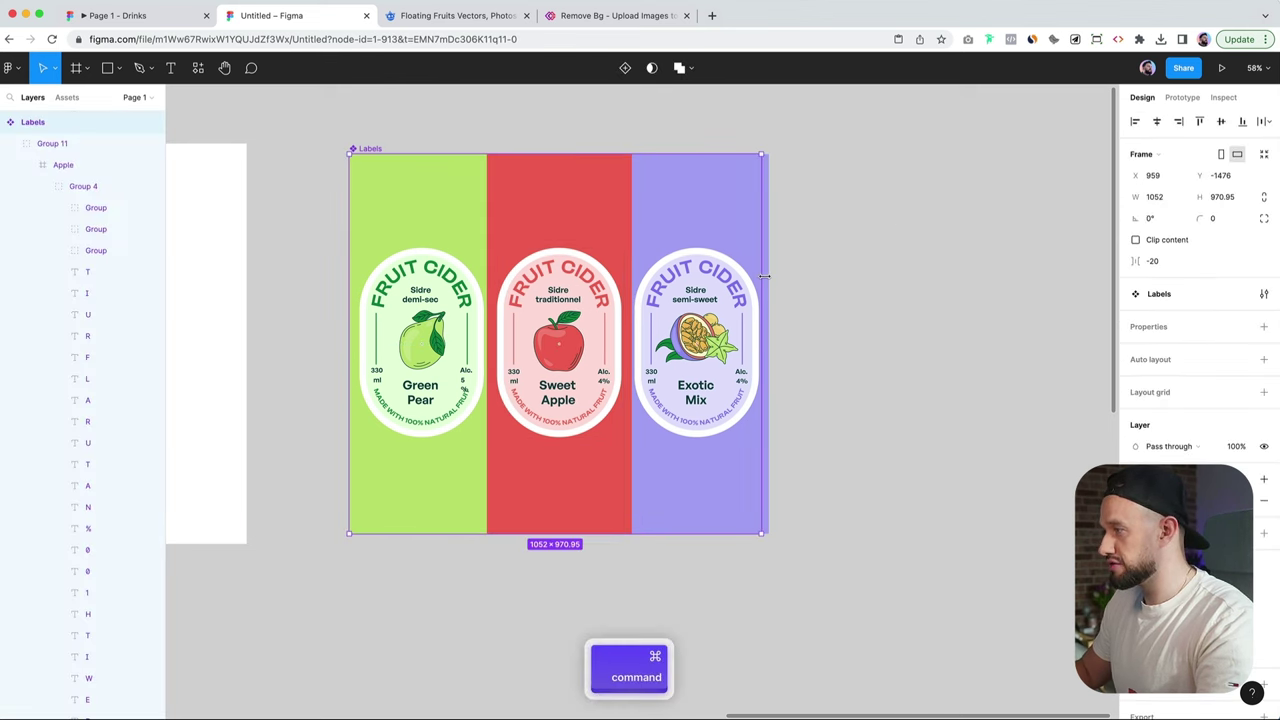
{"action": "left_click_drag", "start_coordinate": [764, 276], "coordinate": [796, 276]}
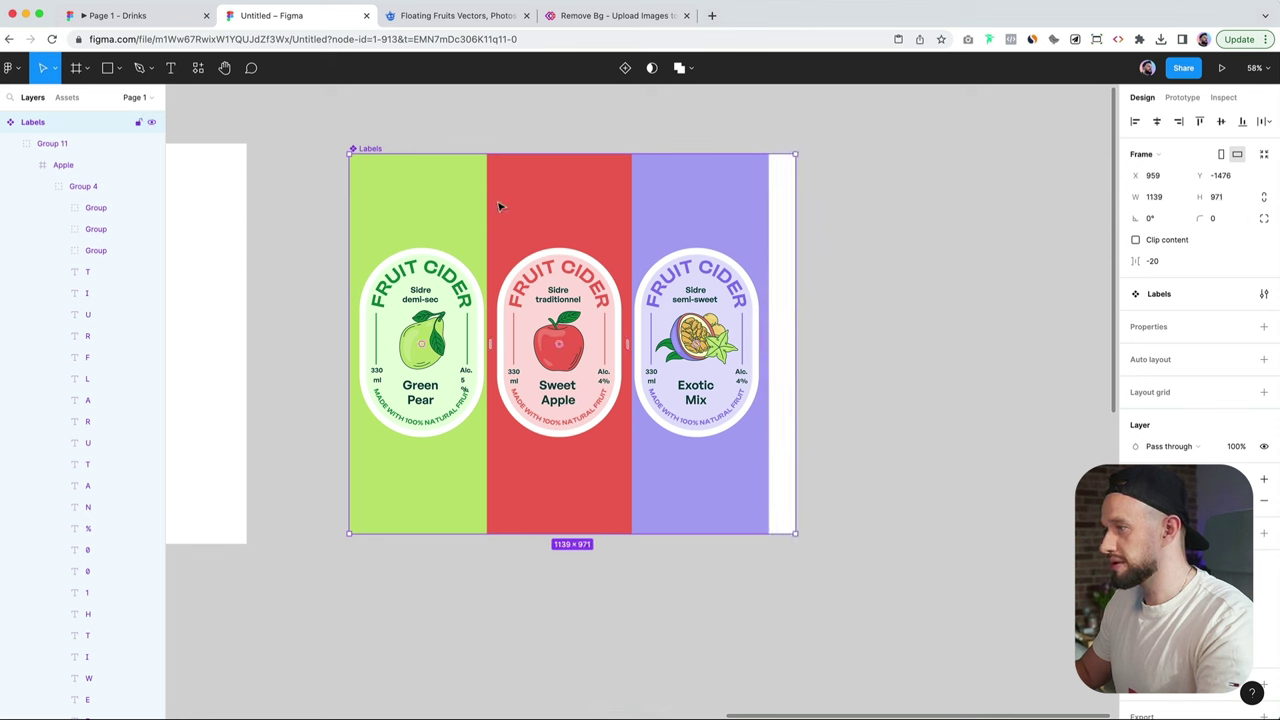
Step: Shift the red and purple label groups sideways so they sit edge to edge, with the purple group at X 740
{"action": "left_click", "coordinate": [394, 214]}
{"action": "left_click", "coordinate": [562, 214]}
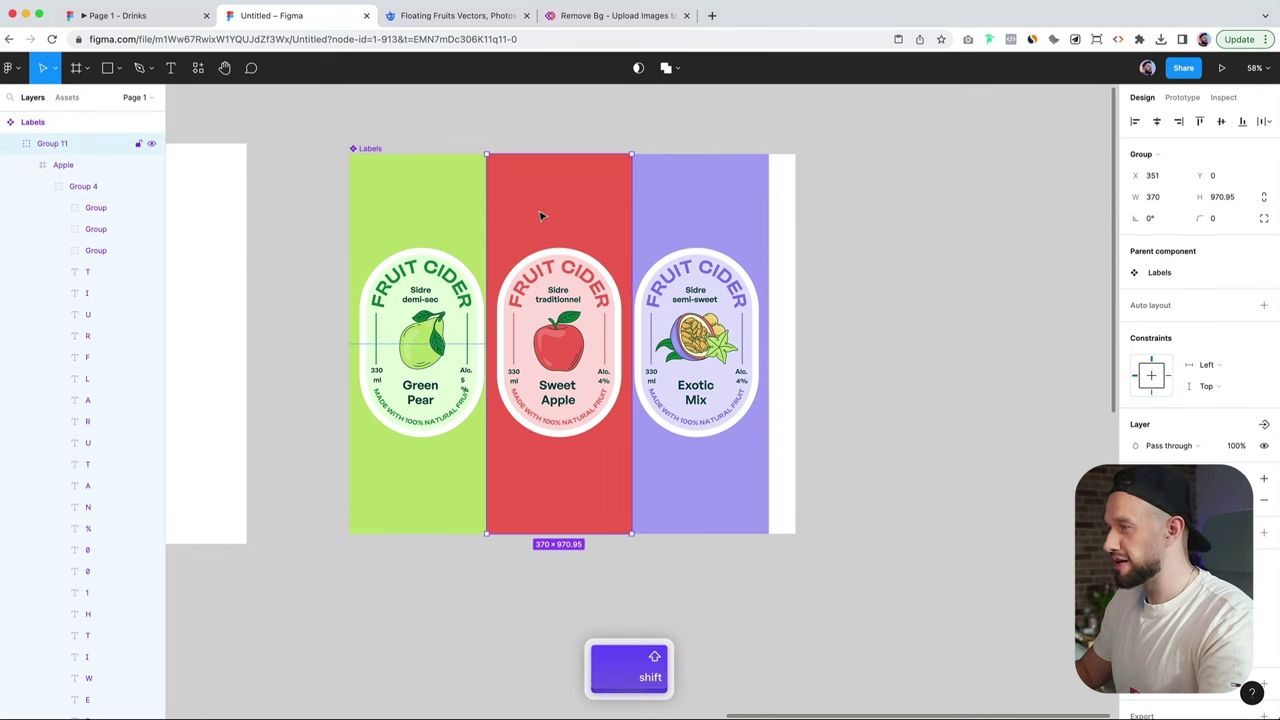
{"action": "key", "text": "shift+Right"}
{"action": "left_click", "coordinate": [720, 223]}
{"action": "key", "text": "shift+Right"}
{"action": "key", "text": "shift+Right"}
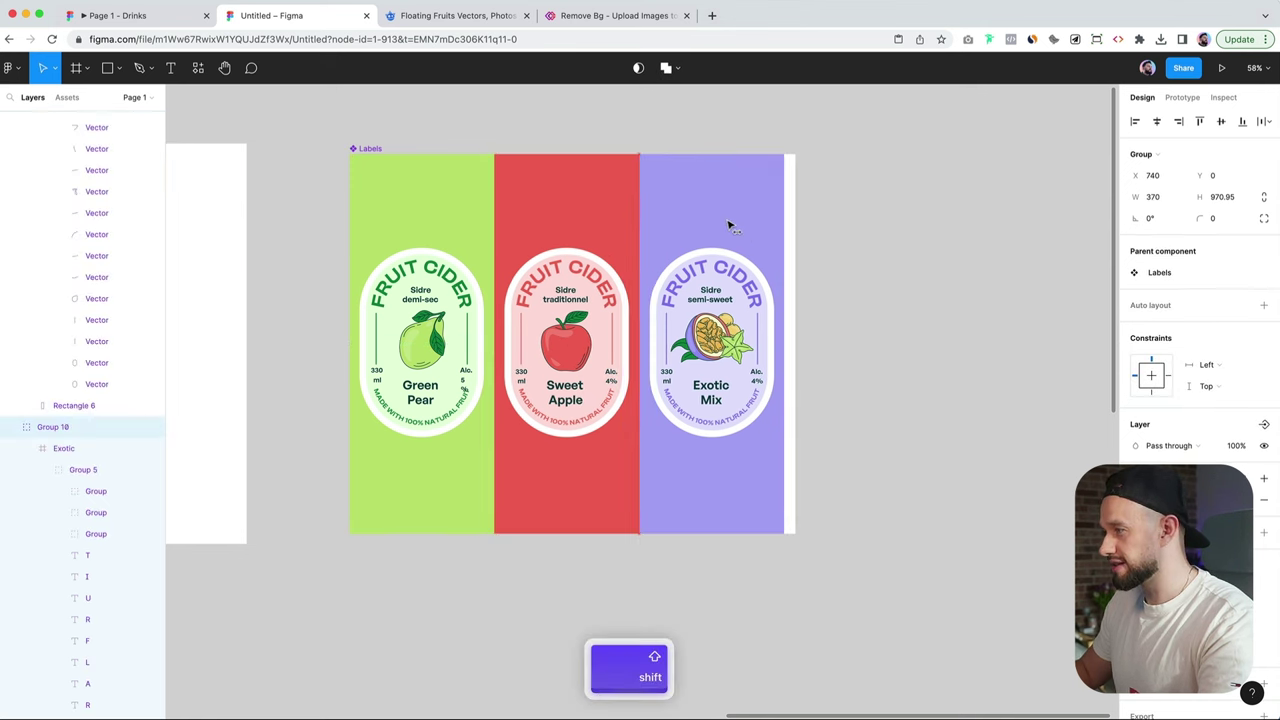
{"action": "left_click_drag", "start_coordinate": [732, 222], "coordinate": [727, 222]}
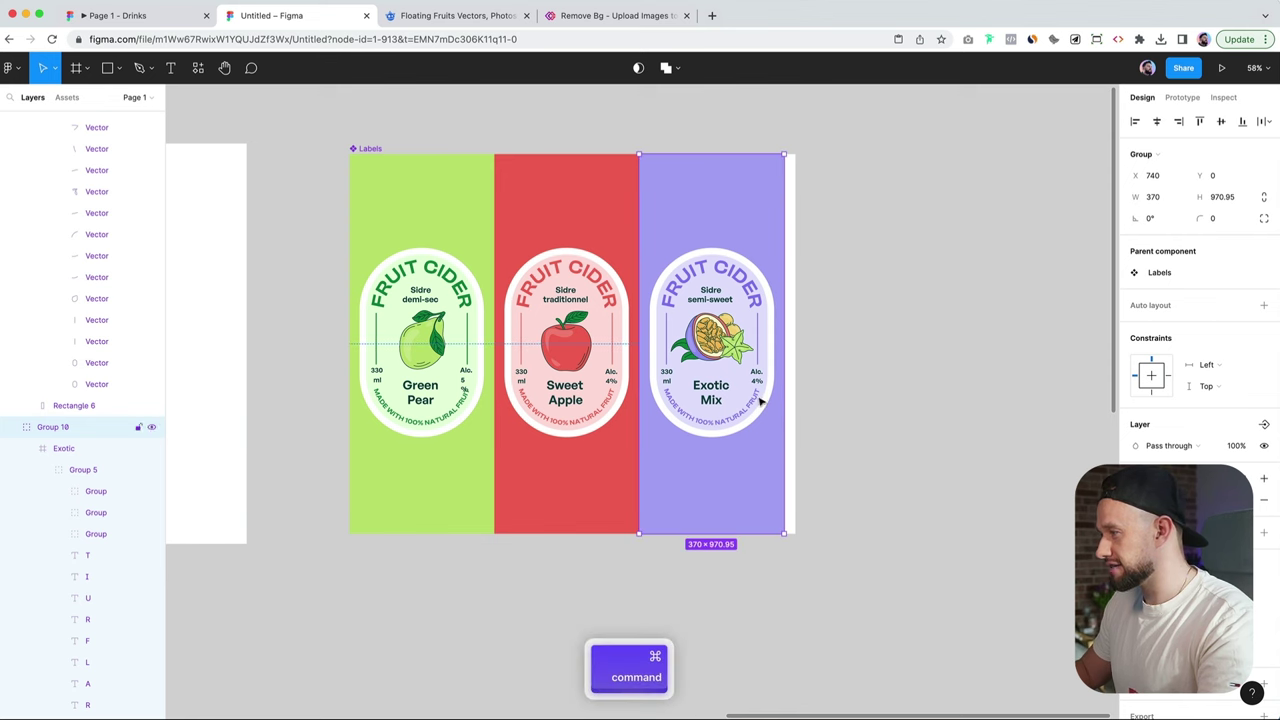
Step: Narrow the main Labels component frame to end flush with the purple rectangle's outer edge
{"action": "left_click", "coordinate": [790, 412], "text": "super"}
{"action": "left_click_drag", "start_coordinate": [796, 416], "coordinate": [784, 416]}
{"action": "left_click", "coordinate": [880, 410]}
{"action": "scroll", "coordinate": [880, 410], "scroll_direction": "down", "scroll_amount": 4}
{"action": "scroll", "coordinate": [880, 410], "scroll_direction": "left", "scroll_amount": 3}
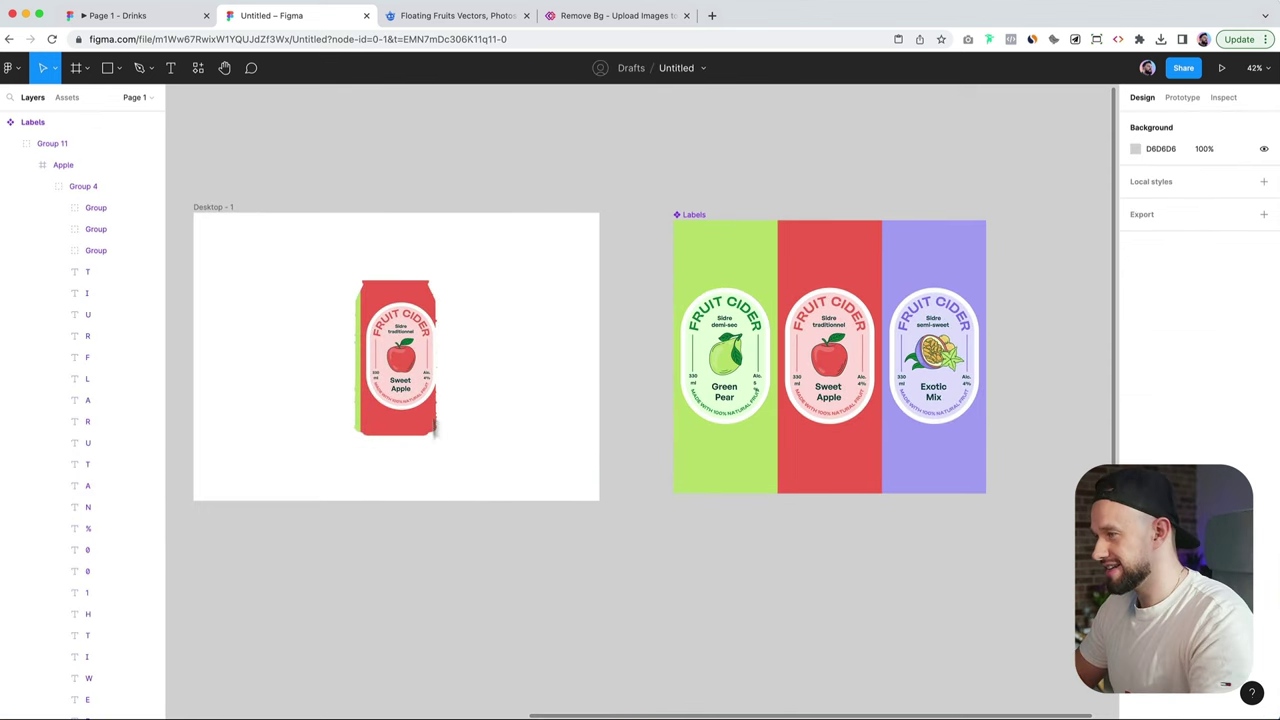
Step: Nudge the Labels instance in the can's mask group to X 281 so the Sweet Apple label covers the can
{"action": "left_click", "coordinate": [415, 391]}
{"action": "scroll", "coordinate": [415, 393], "scroll_direction": "up", "scroll_amount": 3}
{"action": "left_click", "coordinate": [64, 164]}
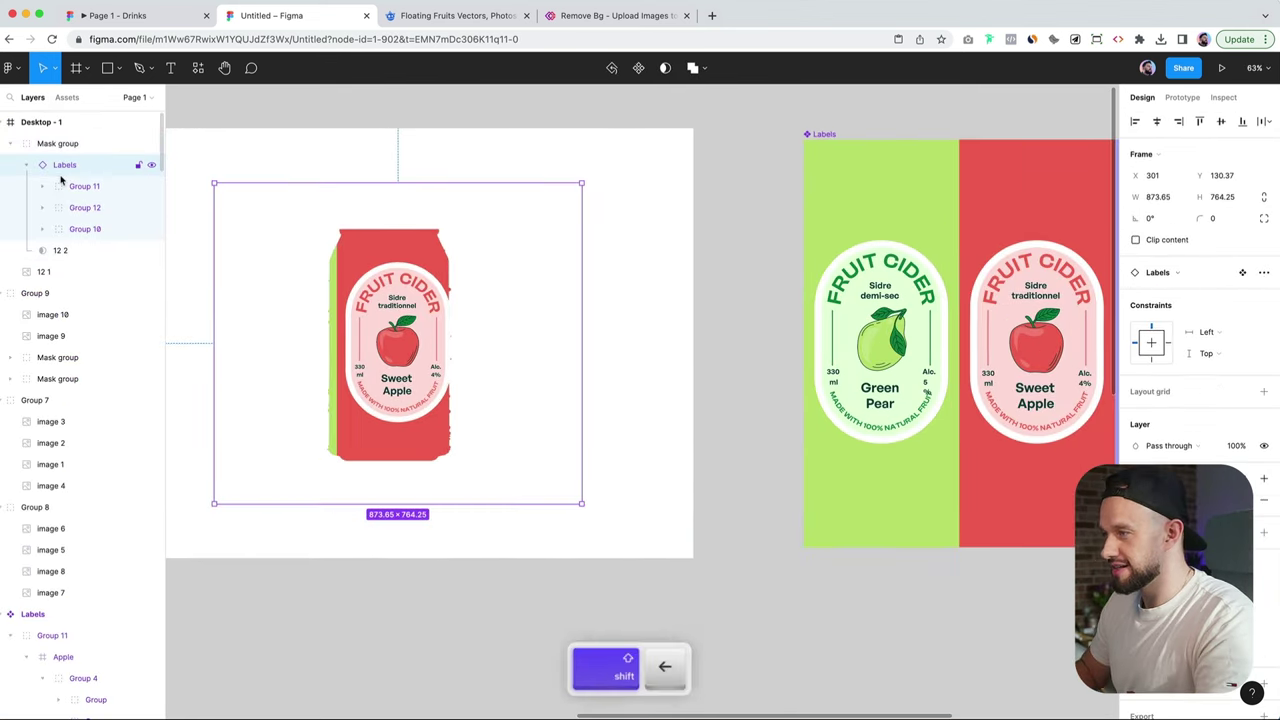
{"action": "key", "text": "shift+Left"}
{"action": "key", "text": "shift+Right"}
{"action": "key", "text": "Left"}
{"action": "key", "text": "Left"}
{"action": "key", "text": "Left"}
{"action": "key", "text": "Left"}
{"action": "key", "text": "Left"}
{"action": "key", "text": "Left"}
{"action": "key", "text": "Left"}
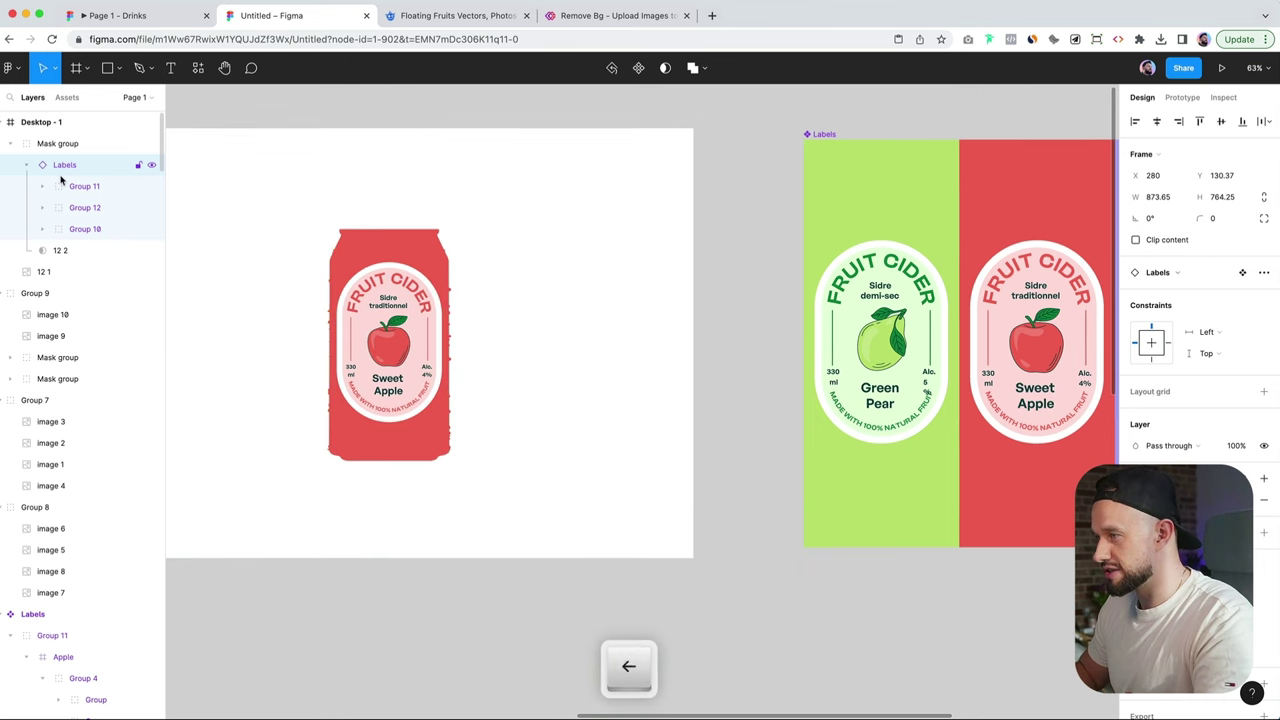
{"action": "scroll", "coordinate": [460, 403], "scroll_direction": "up", "scroll_amount": 5}
{"action": "key", "text": "Right"}
{"action": "scroll", "coordinate": [462, 405], "scroll_direction": "down", "scroll_amount": 5}
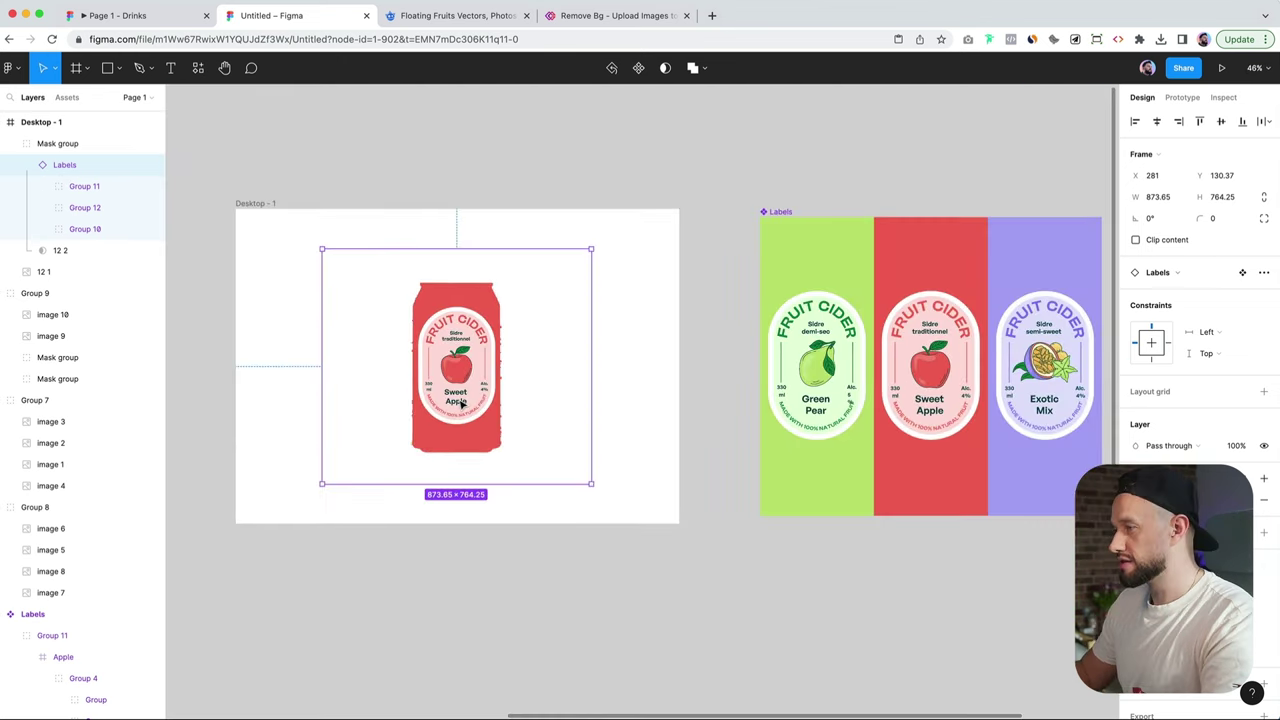
Step: Set the blend mode of the masked Labels instance to Multiply
{"action": "left_click", "coordinate": [1206, 446]}
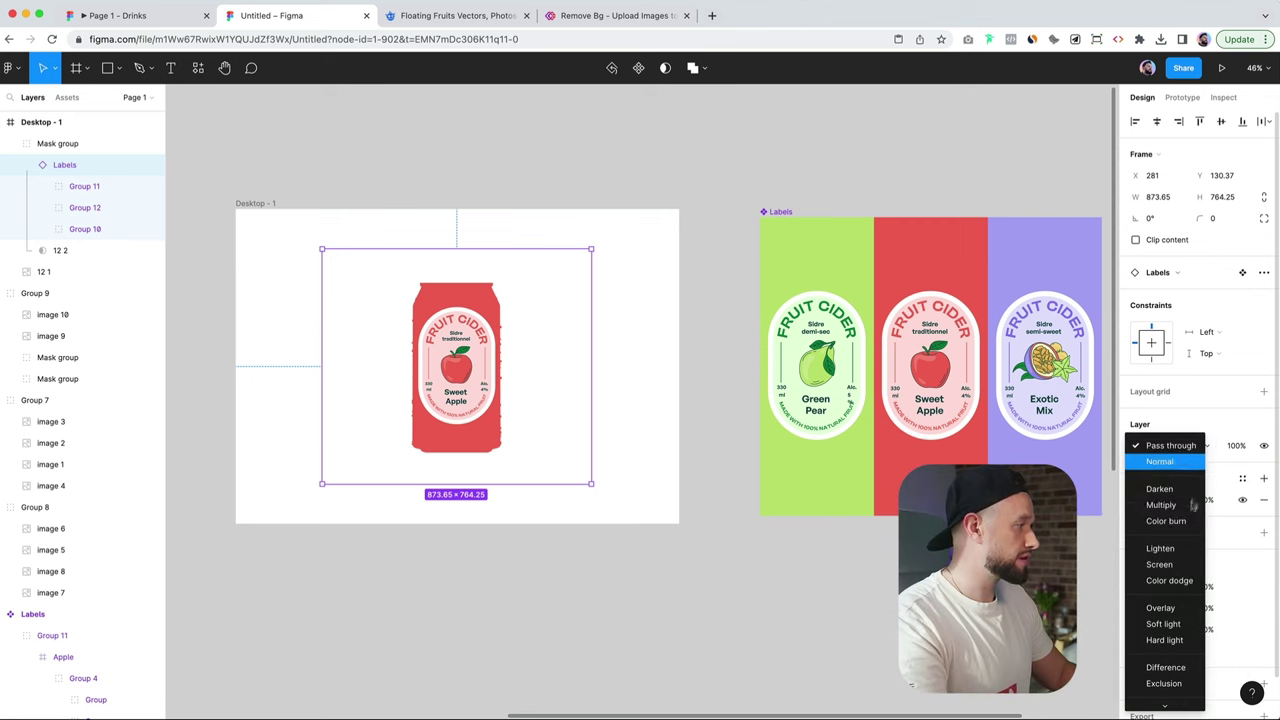
{"action": "left_click", "coordinate": [1178, 506]}
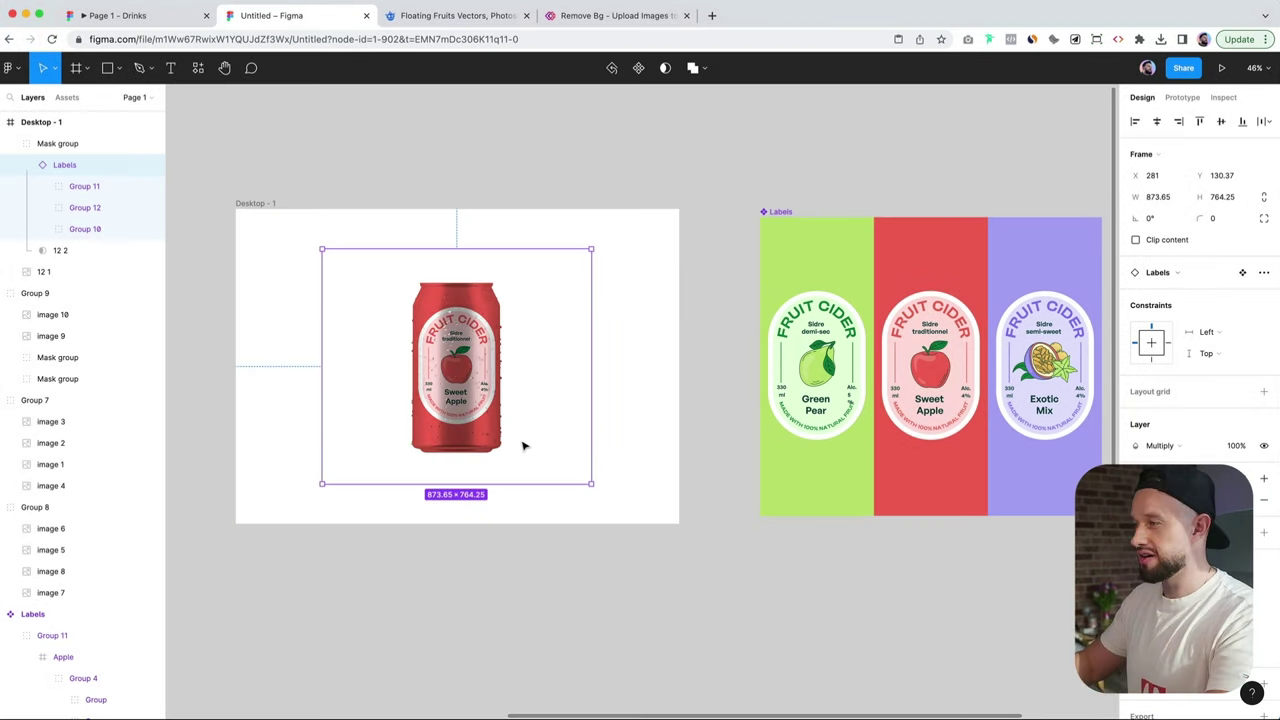
{"action": "left_click", "coordinate": [656, 430]}
{"action": "scroll", "coordinate": [658, 431], "scroll_direction": "left", "scroll_amount": 1}
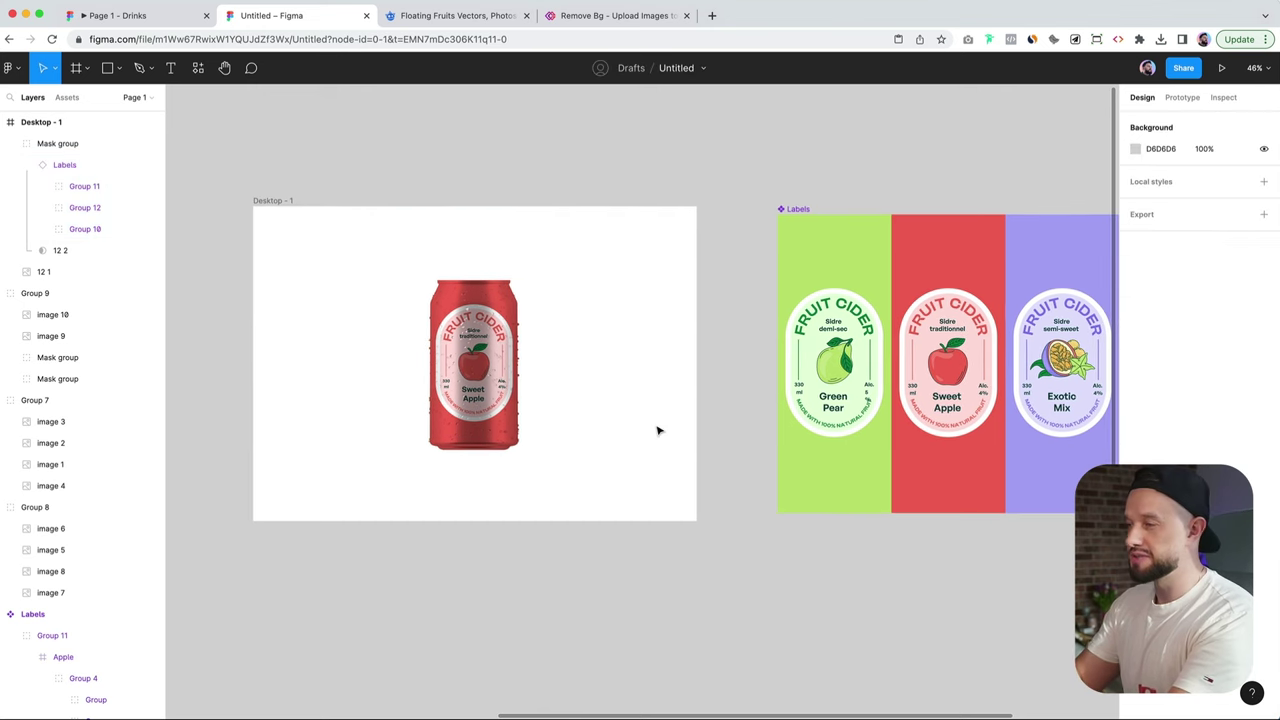
Step: Sample a fill for the Desktop - 1 frame from the can and adjust it to pink FFB0B0
{"action": "left_click", "coordinate": [646, 452], "text": "super"}
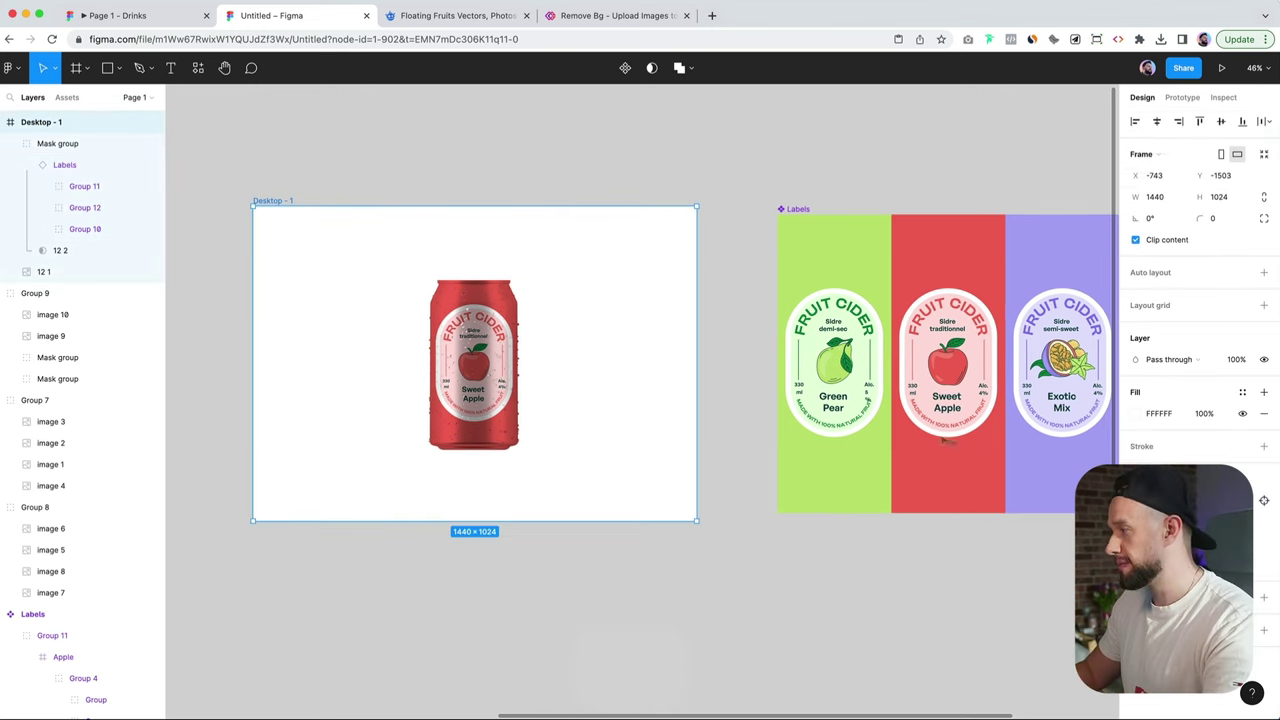
{"action": "key", "text": "i"}
{"action": "left_click", "coordinate": [509, 354]}
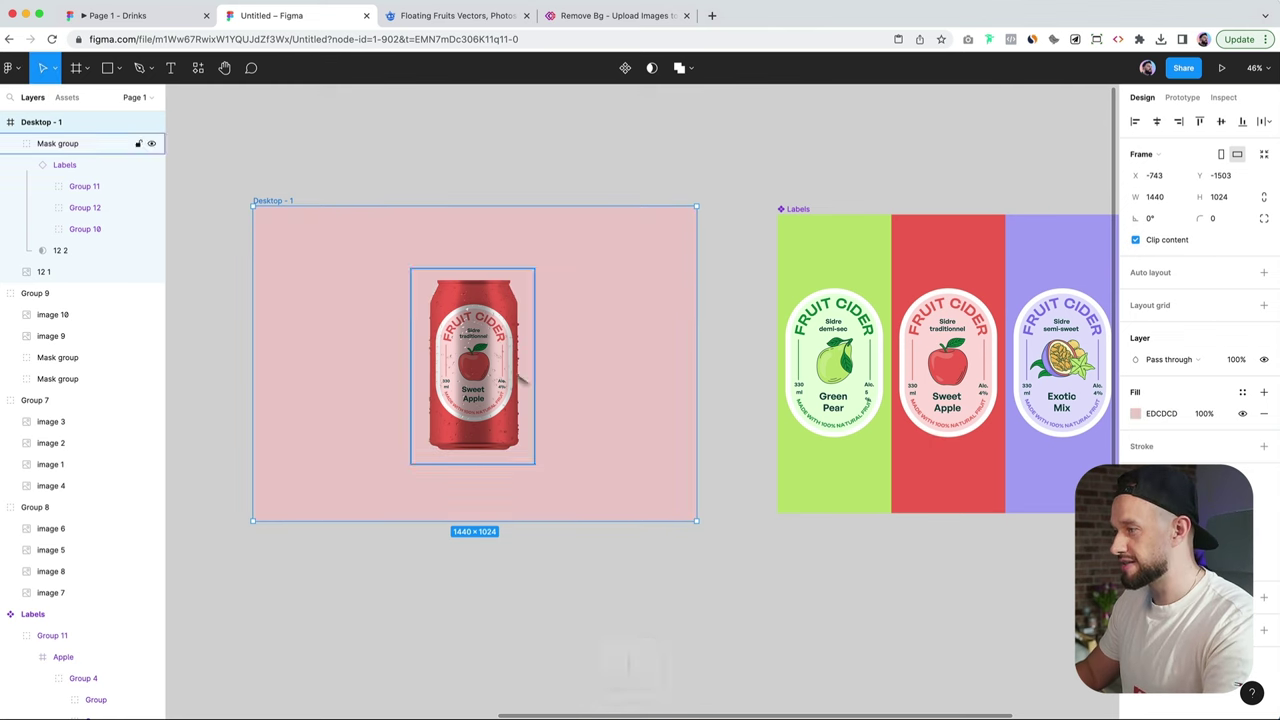
{"action": "key", "text": "i"}
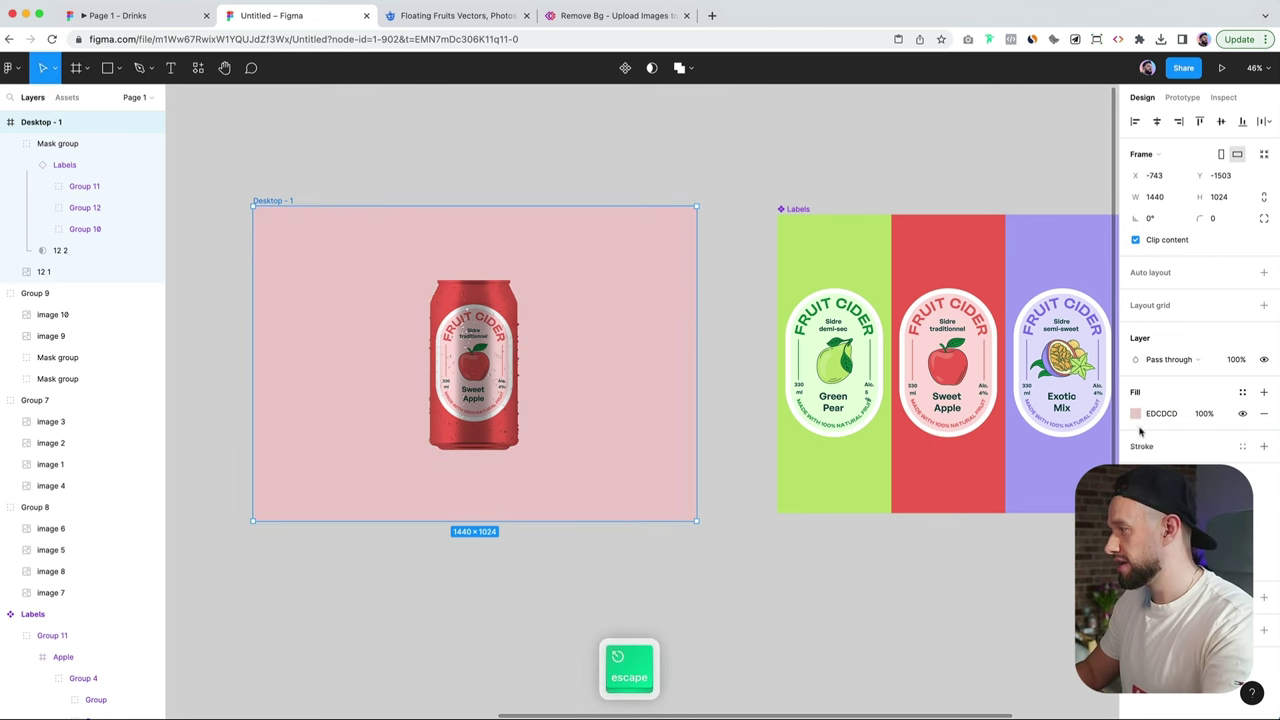
{"action": "left_click", "coordinate": [1135, 413]}
{"action": "left_click", "coordinate": [1017, 398]}
{"action": "left_click_drag", "start_coordinate": [1017, 398], "coordinate": [1010, 391]}
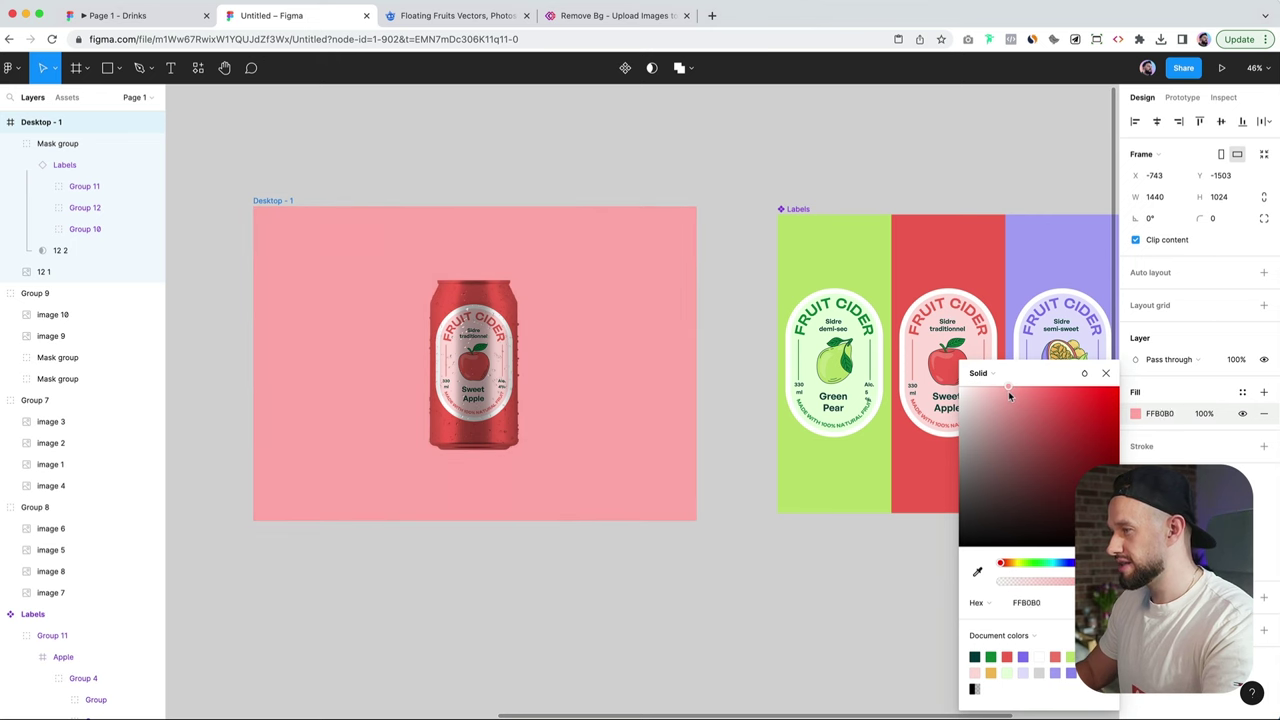
{"action": "left_click", "coordinate": [626, 551]}
Step: Draw a thin triangular shadow shape about 668.5 × 33.5 extending sideways from the can's base with the Pen tool
{"action": "scroll", "coordinate": [629, 549], "scroll_direction": "left", "scroll_amount": 2}
{"action": "key", "text": "p"}
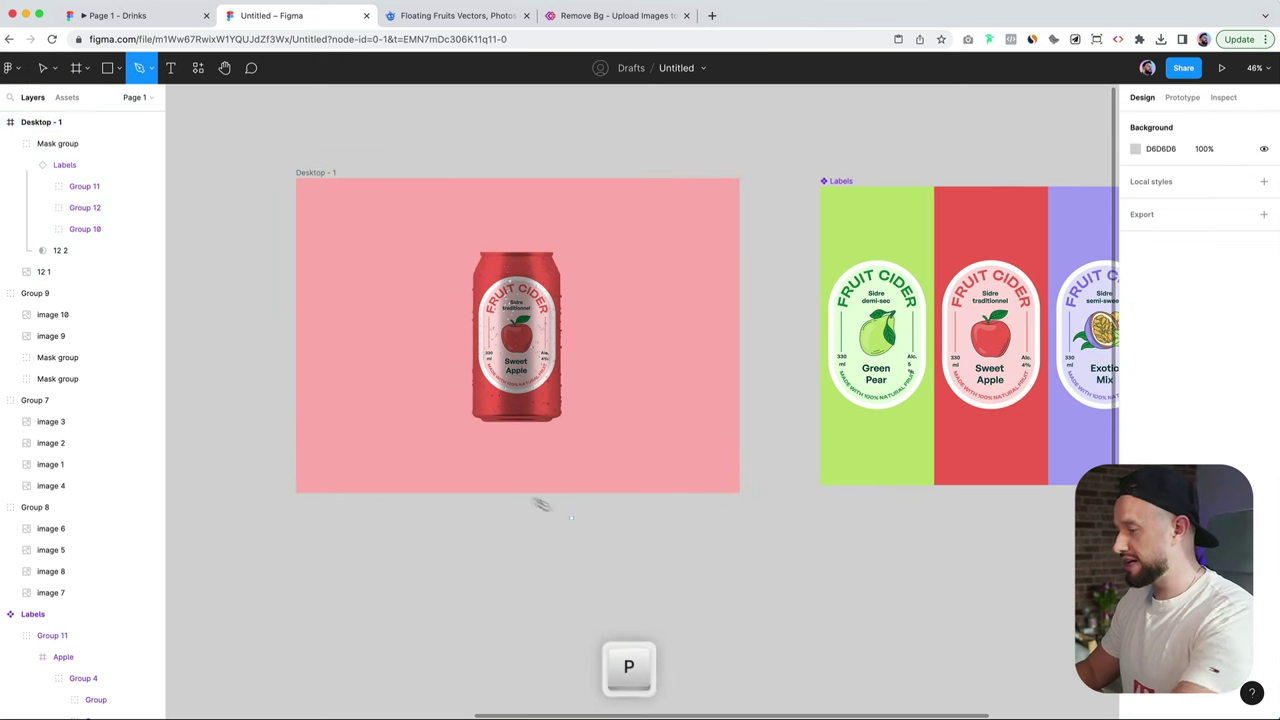
{"action": "scroll", "coordinate": [500, 437], "scroll_direction": "up", "scroll_amount": 5, "text": "ctrl"}
{"action": "left_click", "coordinate": [471, 409]}
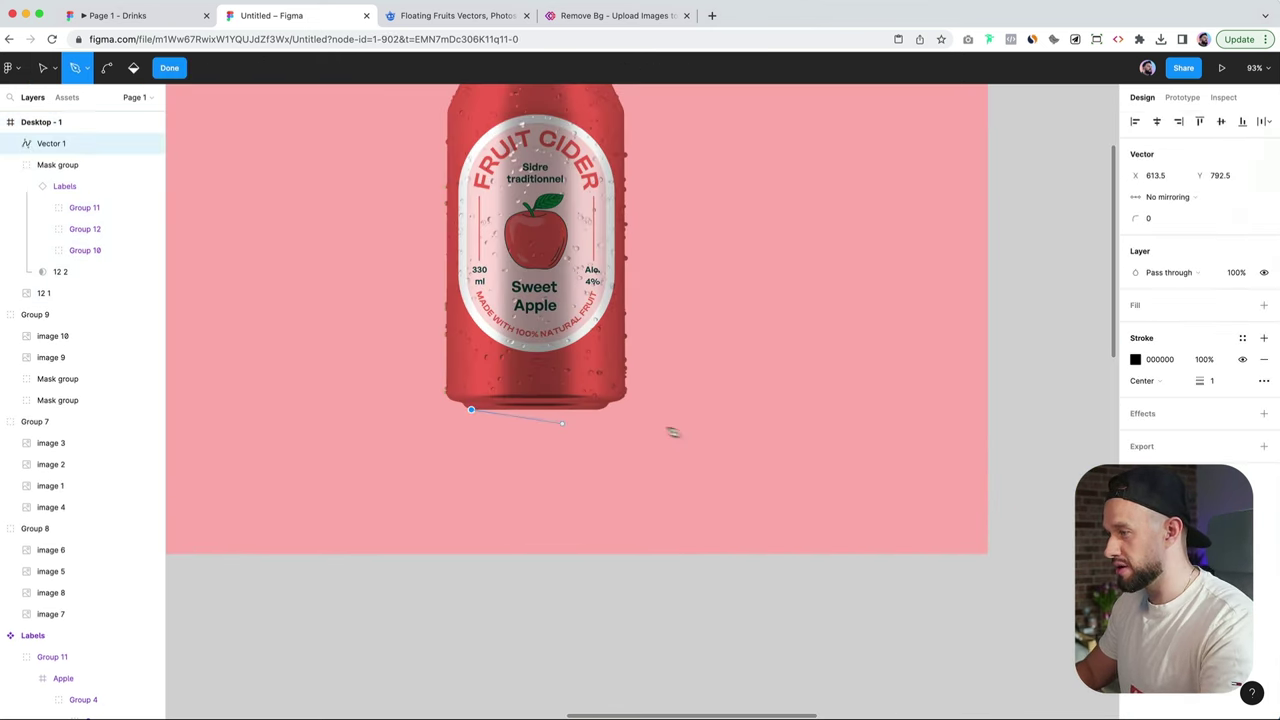
{"action": "left_click", "coordinate": [889, 422]}
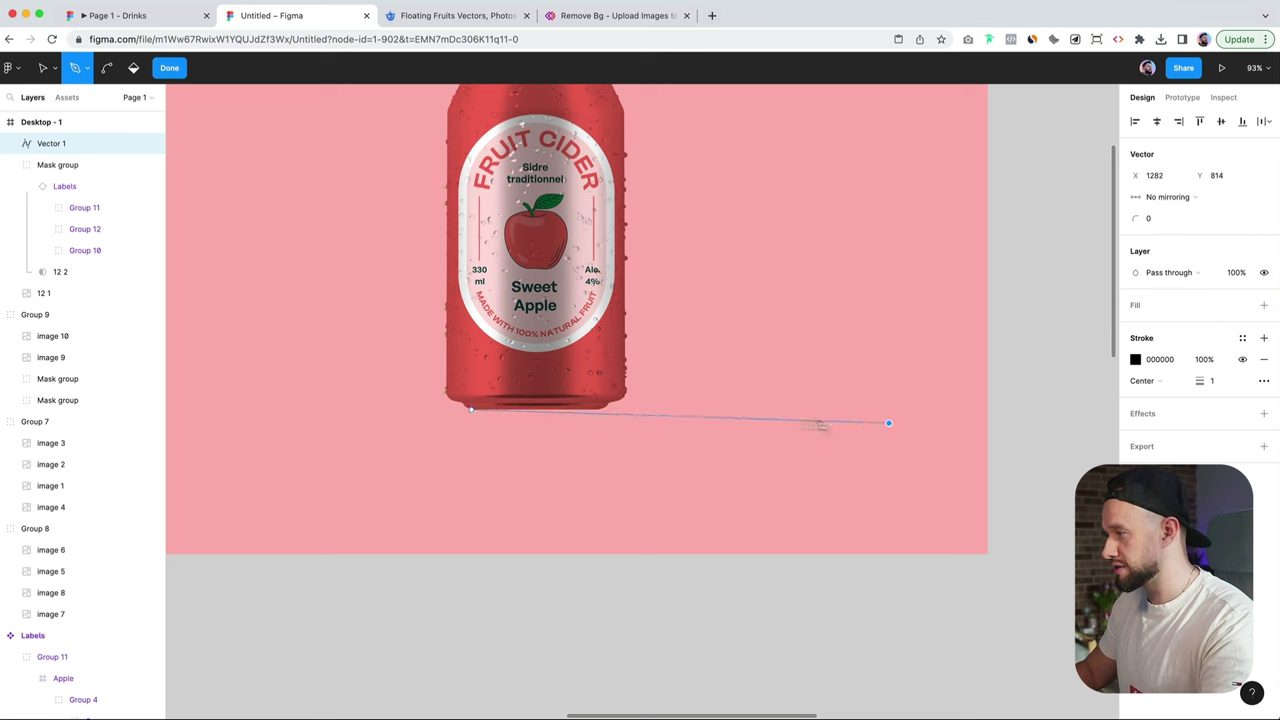
{"action": "left_click", "coordinate": [607, 403]}
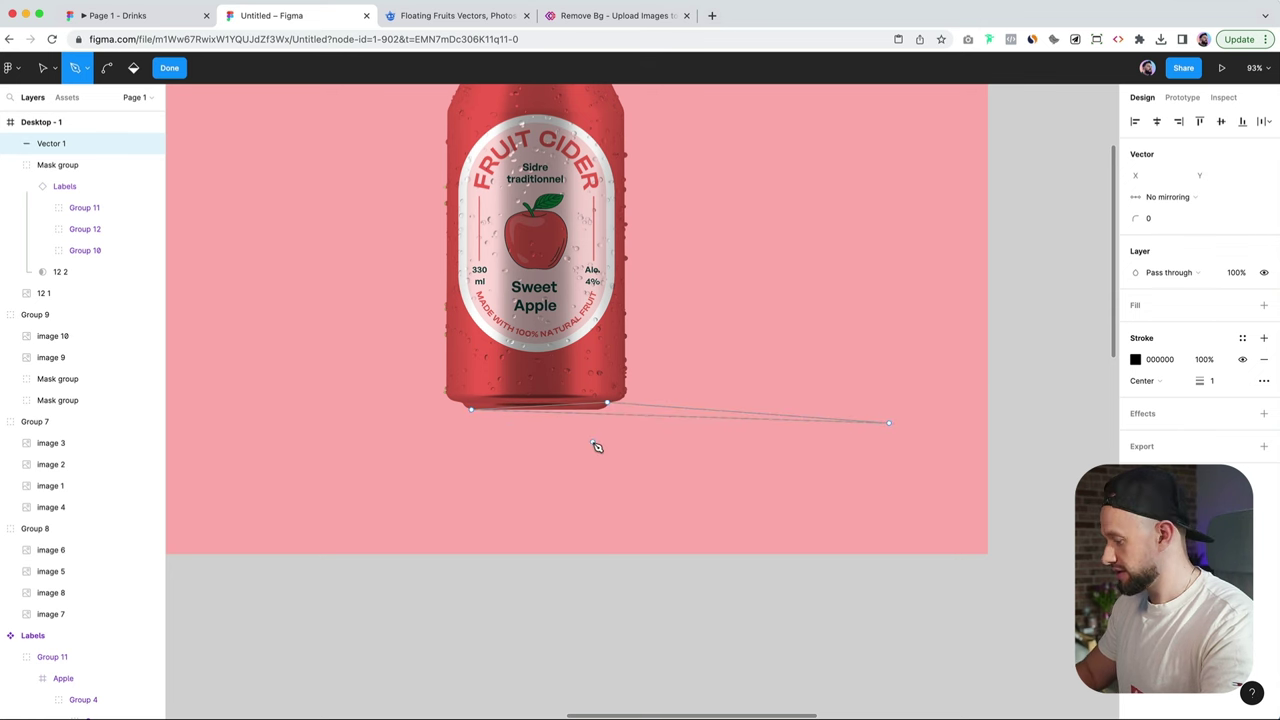
{"action": "key", "text": "Return"}
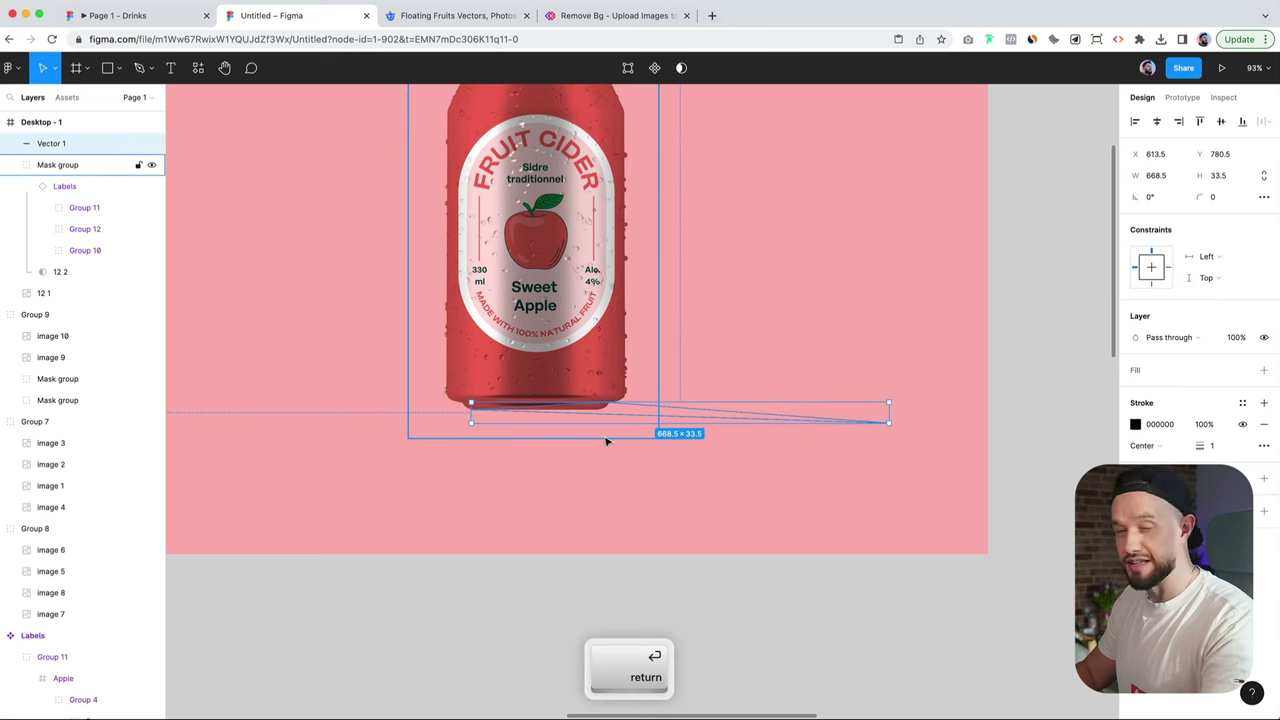
Step: Add a fill to the shadow shape and make it a linear gradient
{"action": "left_click", "coordinate": [1137, 372]}
{"action": "left_click", "coordinate": [1136, 391]}
{"action": "left_click", "coordinate": [972, 376]}
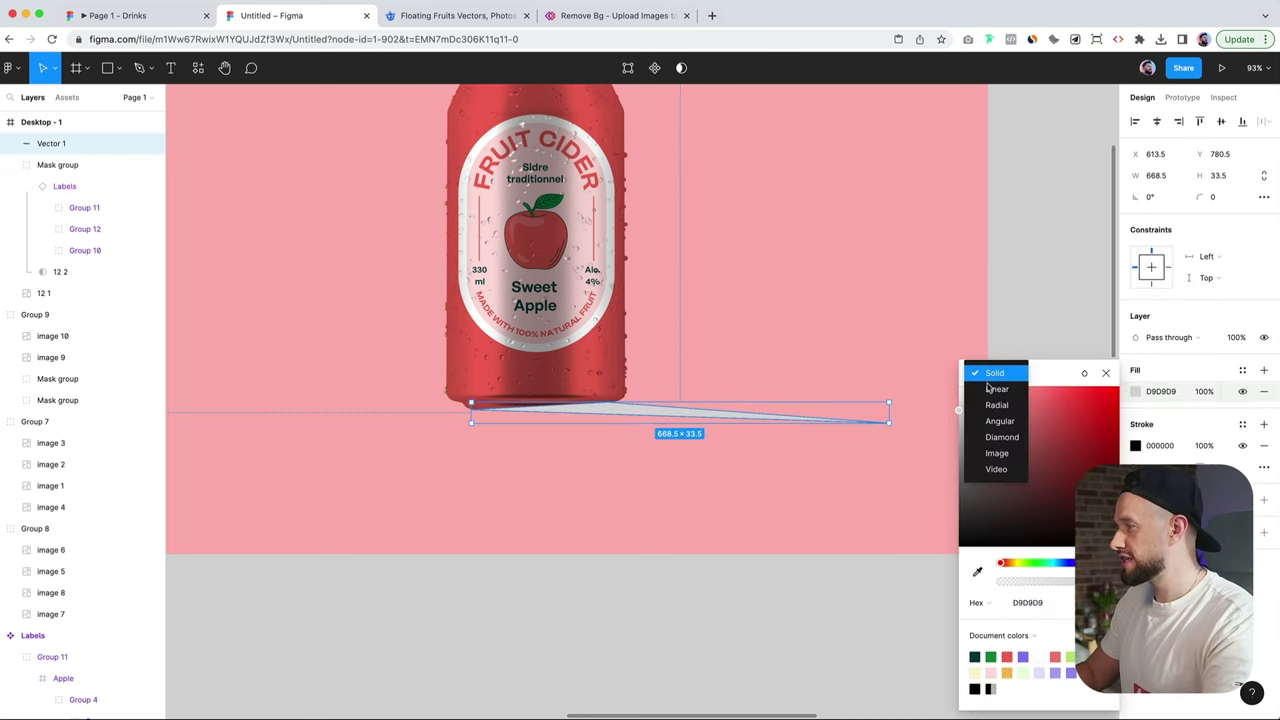
{"action": "left_click", "coordinate": [990, 389]}
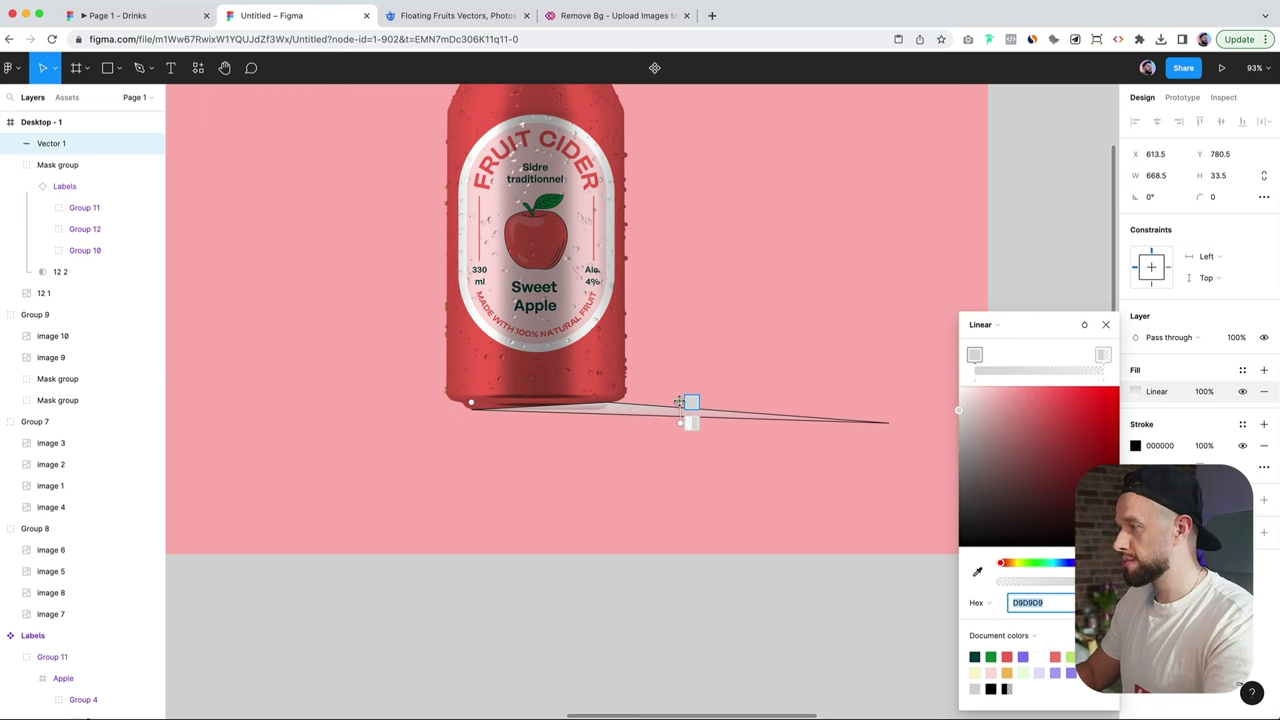
Step: Run the shadow's gradient from the can's base to the shape's far tip, fading from black 000000 to transparent
{"action": "left_click_drag", "start_coordinate": [679, 401], "coordinate": [536, 397]}
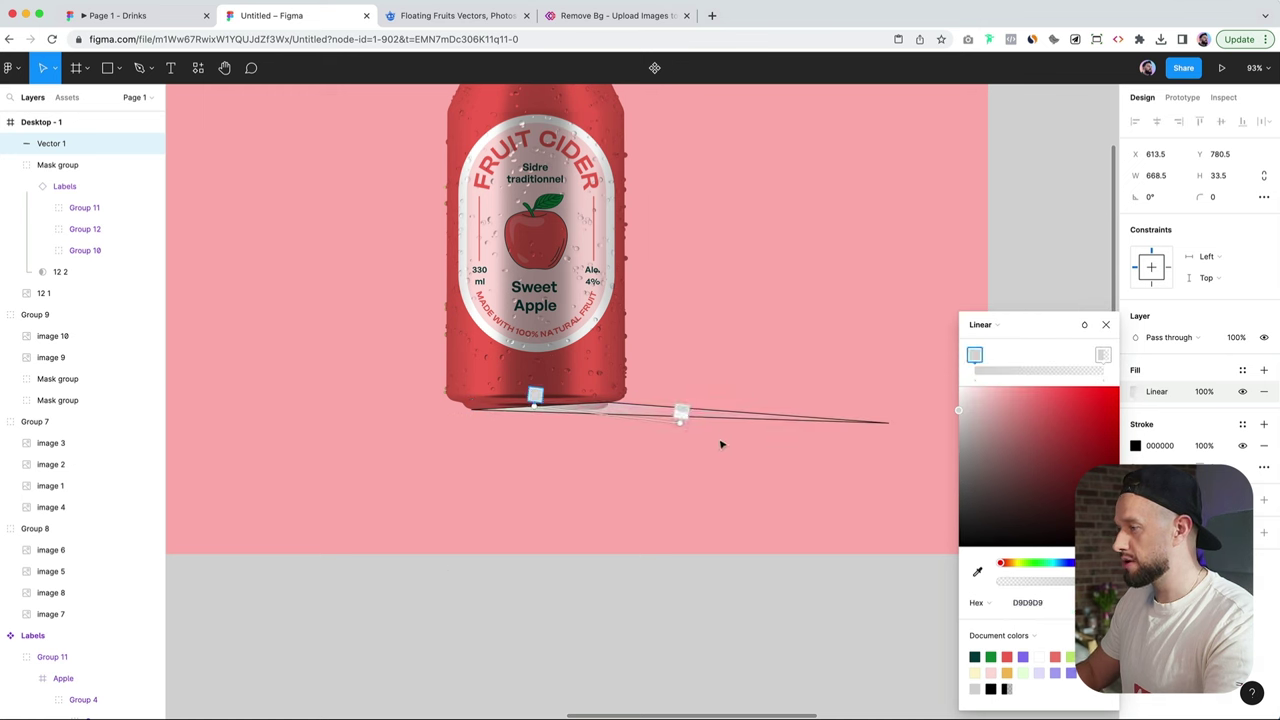
{"action": "left_click_drag", "start_coordinate": [679, 423], "coordinate": [888, 423]}
{"action": "left_click", "coordinate": [889, 412]}
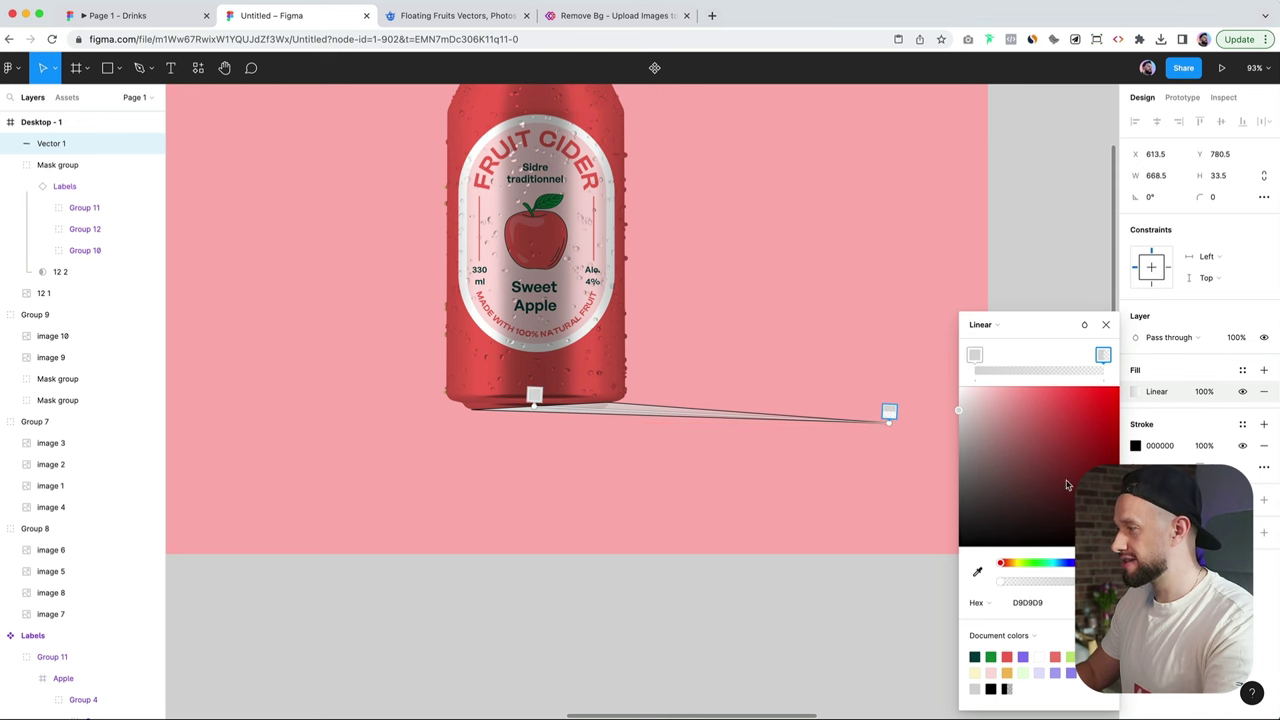
{"action": "left_click", "coordinate": [975, 357]}
{"action": "key", "text": "Escape"}
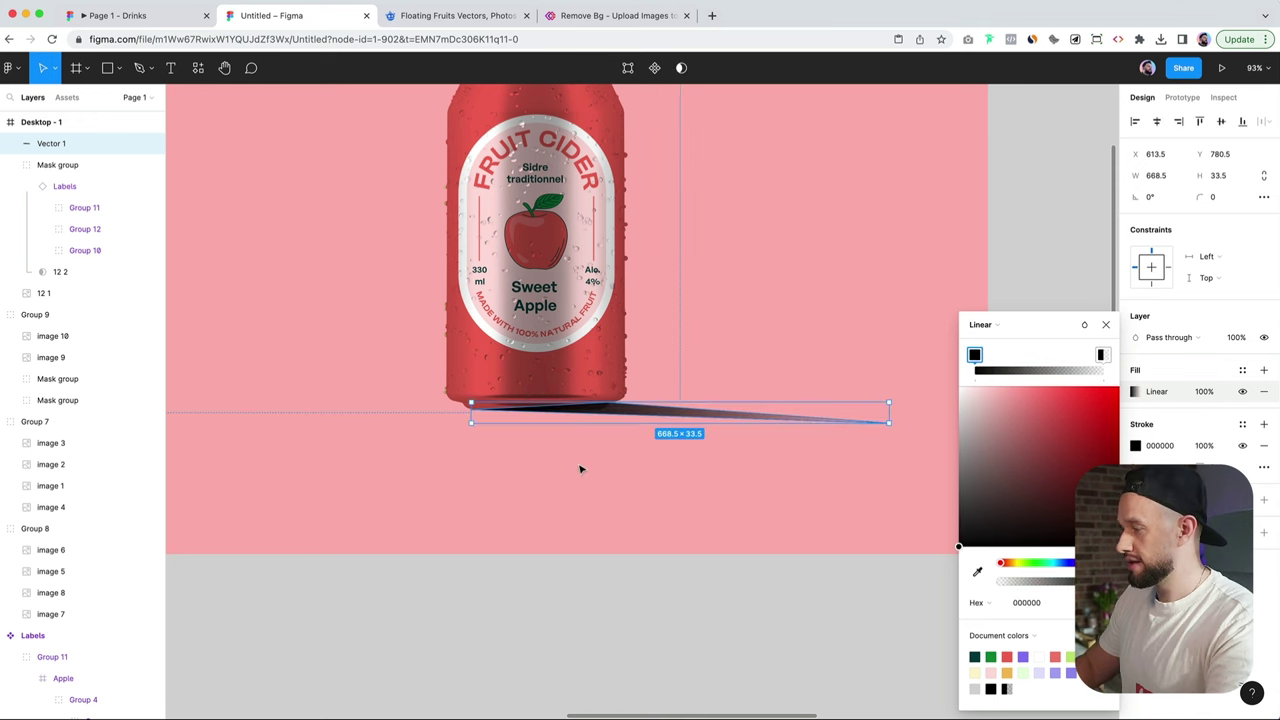
Step: Send the shadow shape behind the can image and nudge it to X 607.5, Y 779.5
{"action": "key", "text": "super+bracketleft"}
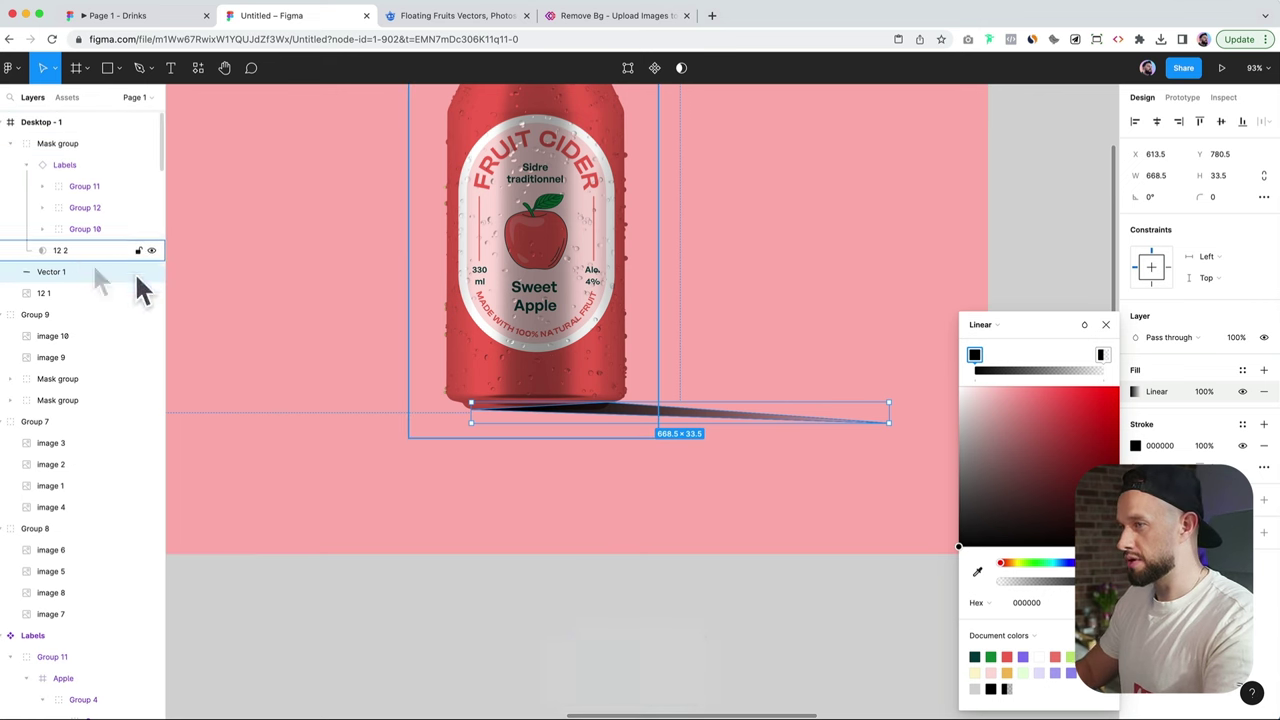
{"action": "key", "text": "super+bracketleft"}
{"action": "key", "text": "Left"}
{"action": "key", "text": "Left"}
{"action": "key", "text": "Left"}
{"action": "key", "text": "Left"}
{"action": "key", "text": "Left"}
{"action": "key", "text": "Up"}
{"action": "key", "text": "Up"}
{"action": "key", "text": "Up"}
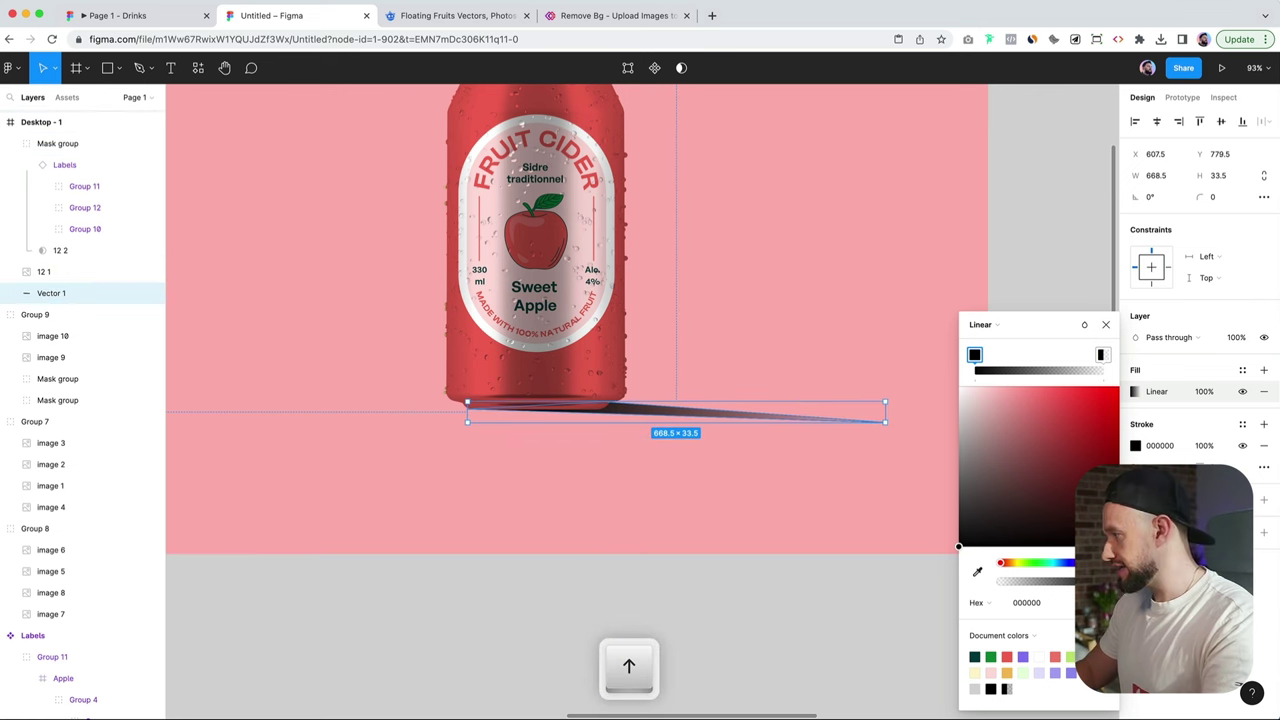
Step: Add a layer blur of 15 to the shadow shape
{"action": "left_click", "coordinate": [1264, 500]}
{"action": "left_click", "coordinate": [1188, 521]}
{"action": "left_click", "coordinate": [1186, 537]}
{"action": "left_click", "coordinate": [1135, 521]}
{"action": "type", "text": "20"}
{"action": "key", "text": "Return"}
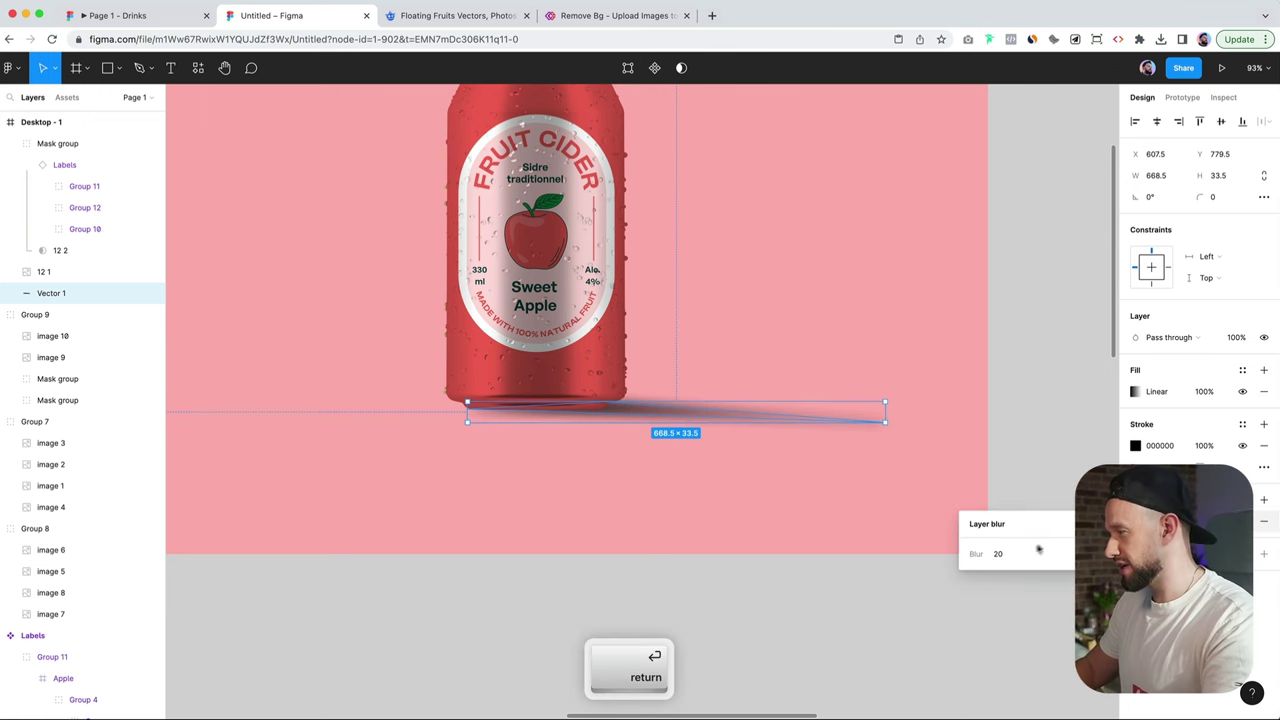
{"action": "left_click", "coordinate": [1005, 555]}
{"action": "type", "text": "15"}
{"action": "key", "text": "Return"}
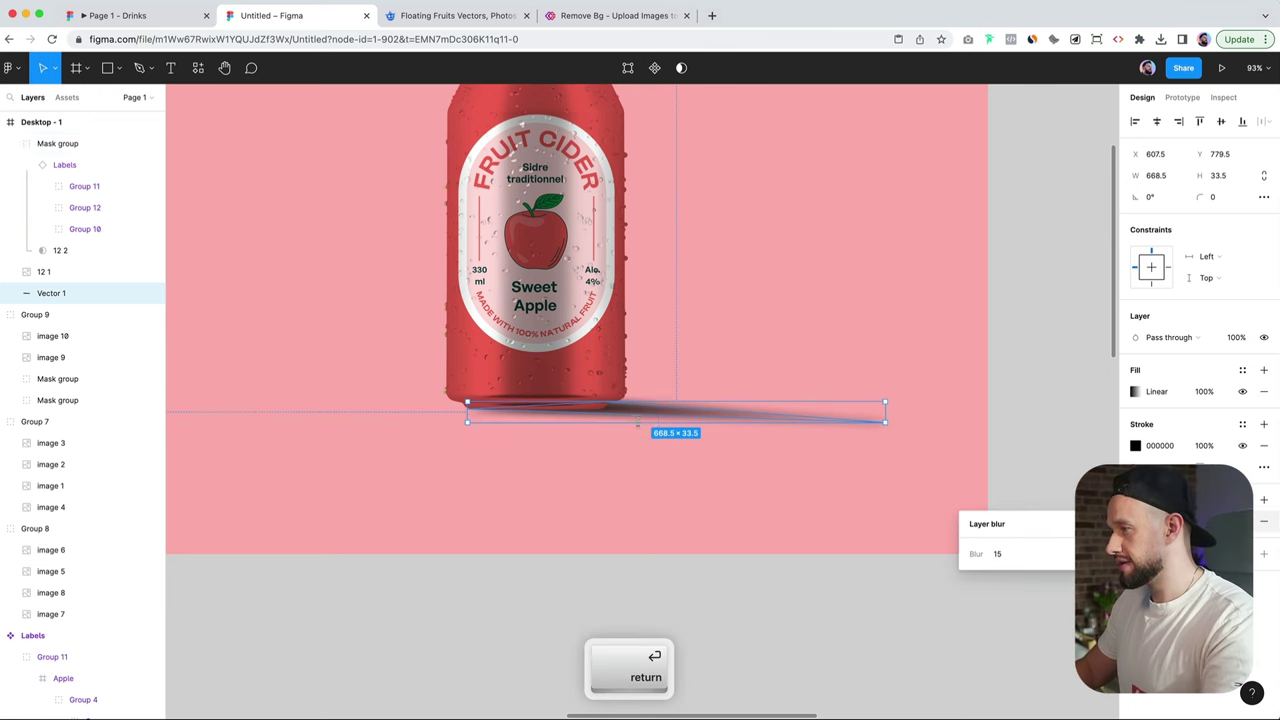
Step: Reshape the shadow's points at the near end so it spreads under the can's base, about 682 × 50 overall
{"action": "scroll", "coordinate": [480, 402], "scroll_direction": "up", "scroll_amount": 5}
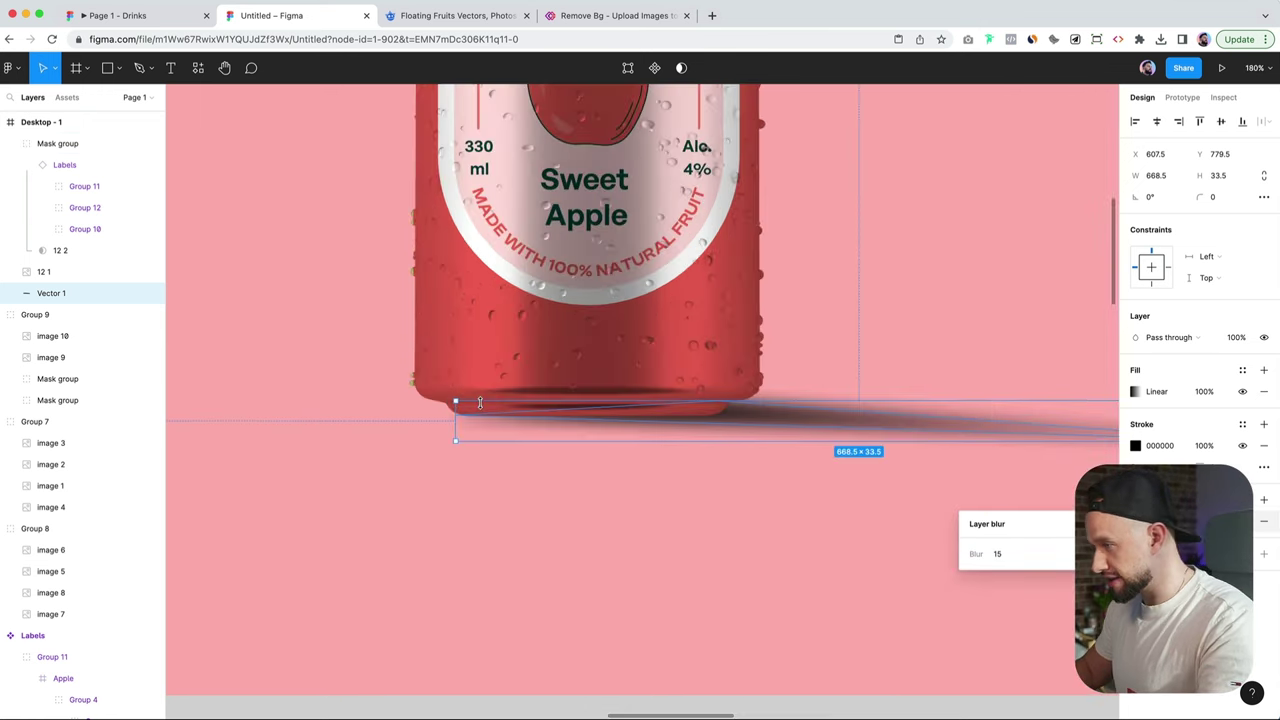
{"action": "key", "text": "Return"}
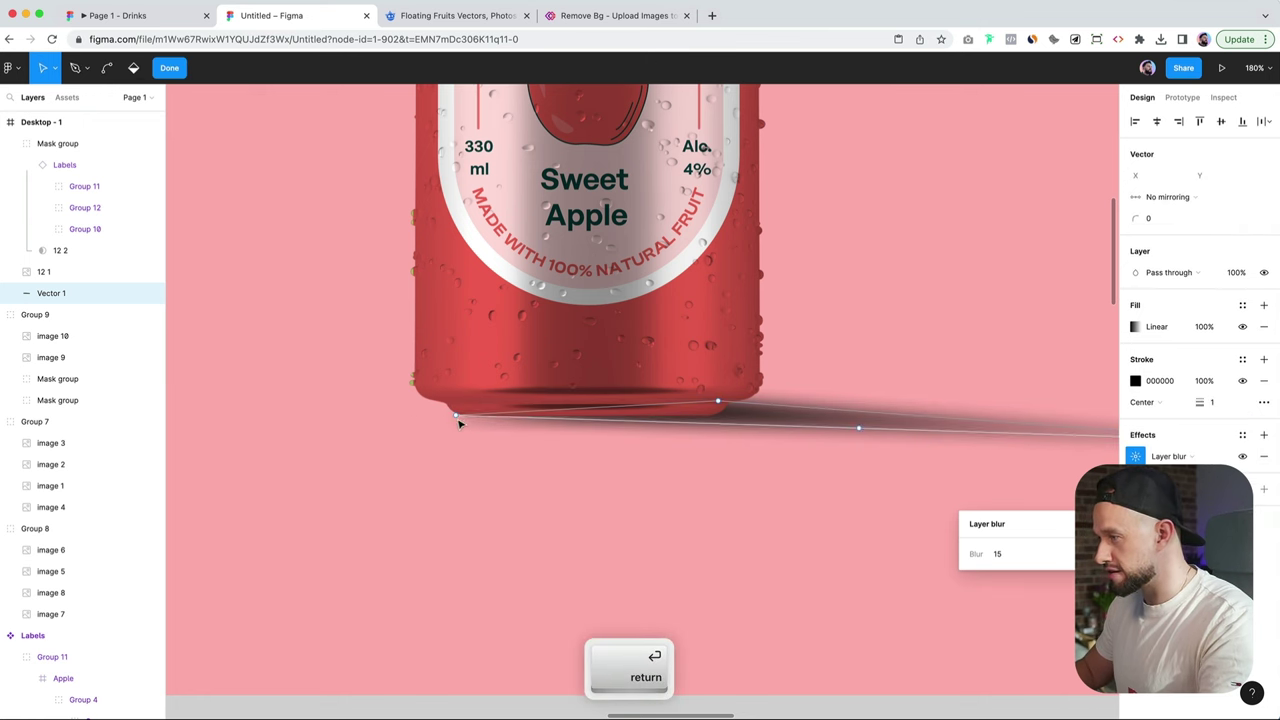
{"action": "left_click", "coordinate": [456, 414]}
{"action": "left_click_drag", "start_coordinate": [587, 408], "coordinate": [440, 420]}
{"action": "scroll", "coordinate": [827, 417], "scroll_direction": "right", "scroll_amount": 3}
{"action": "scroll", "coordinate": [514, 517], "scroll_direction": "down", "scroll_amount": 2}
{"action": "key", "text": "Escape"}
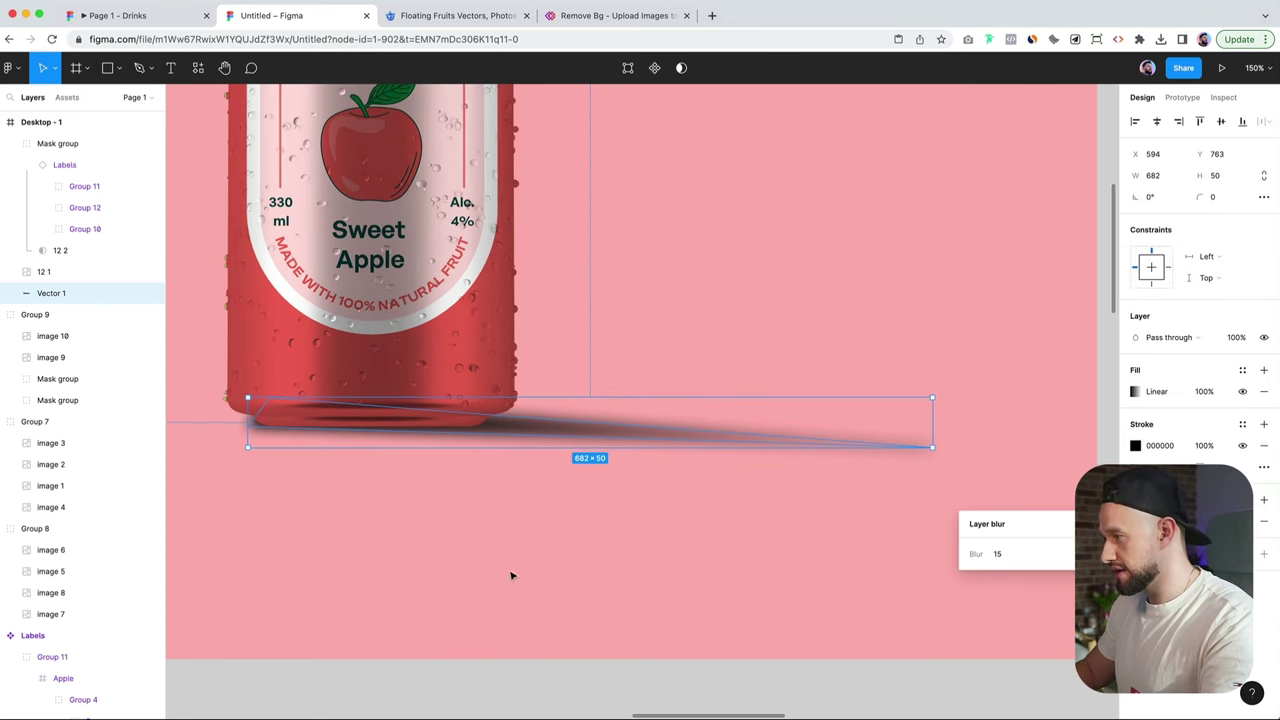
Step: Lower the shadow shape's opacity to 40%
{"action": "key", "text": "6"}
{"action": "scroll", "coordinate": [508, 558], "scroll_direction": "down", "scroll_amount": 2}
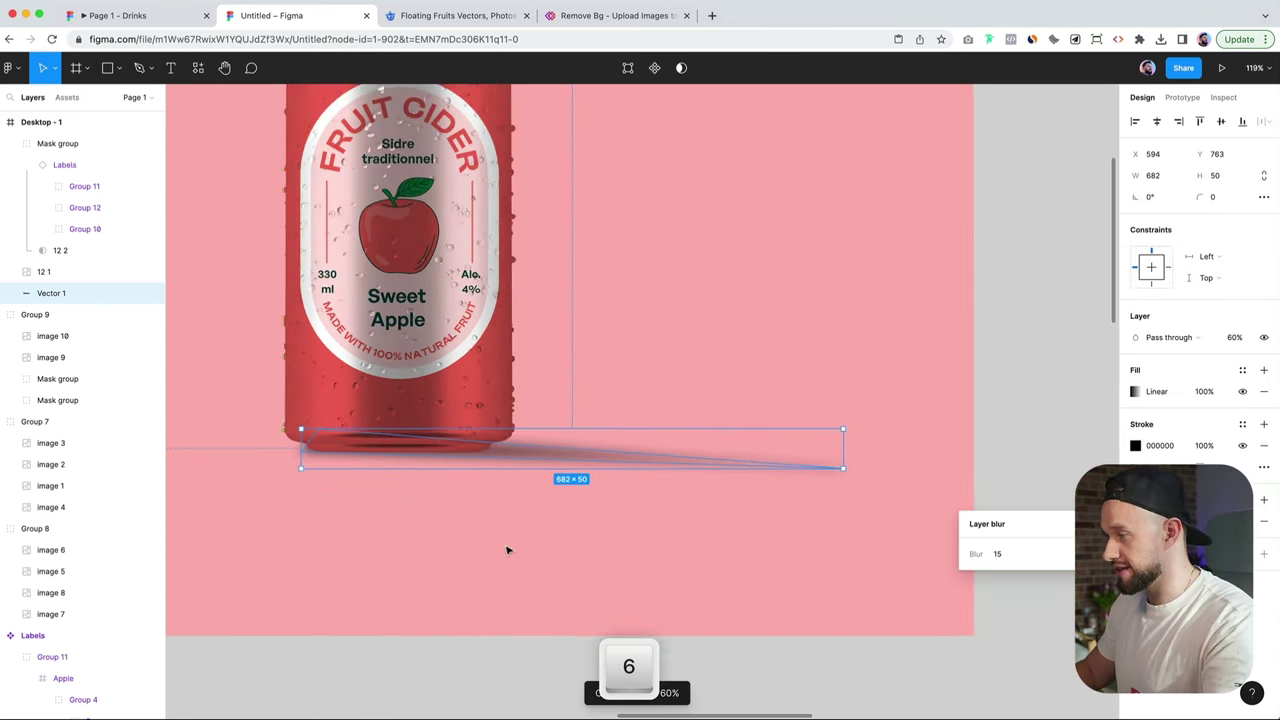
{"action": "scroll", "coordinate": [510, 600], "scroll_direction": "left", "scroll_amount": 3}
{"action": "key", "text": "5"}
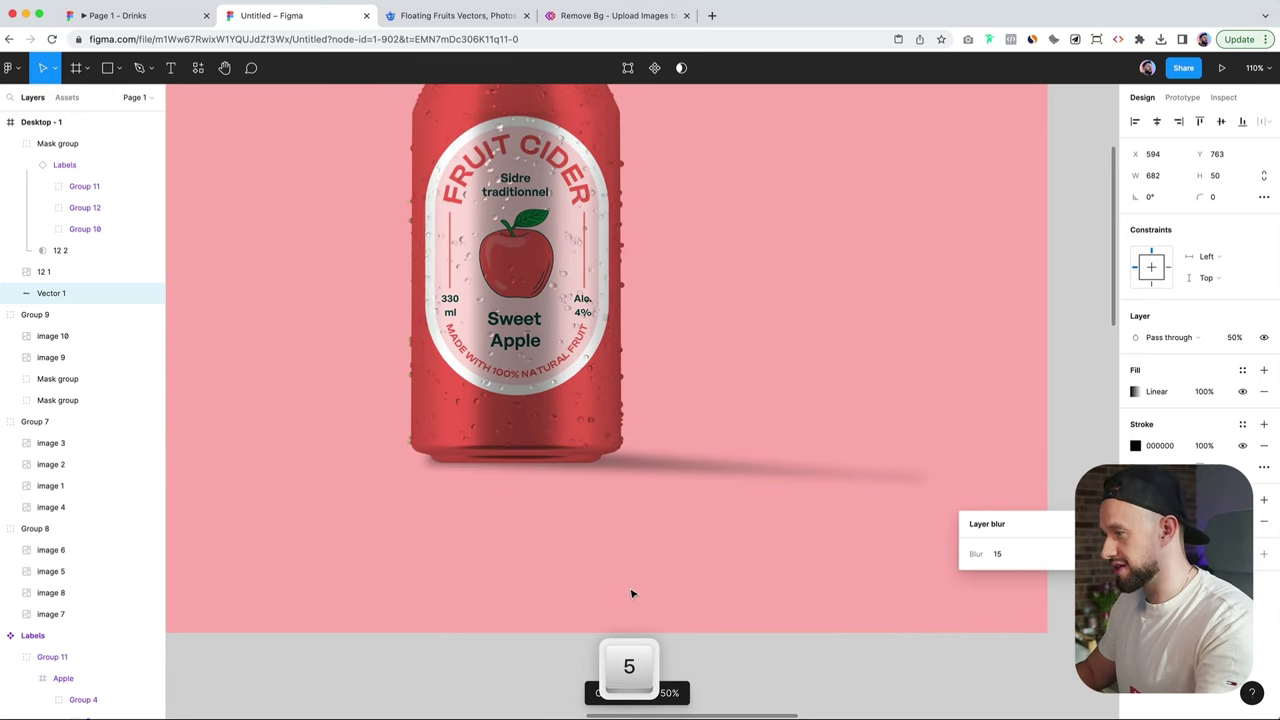
{"action": "key", "text": "4"}
{"action": "scroll", "coordinate": [627, 590], "scroll_direction": "down", "scroll_amount": 5}
{"action": "left_click", "coordinate": [686, 597]}
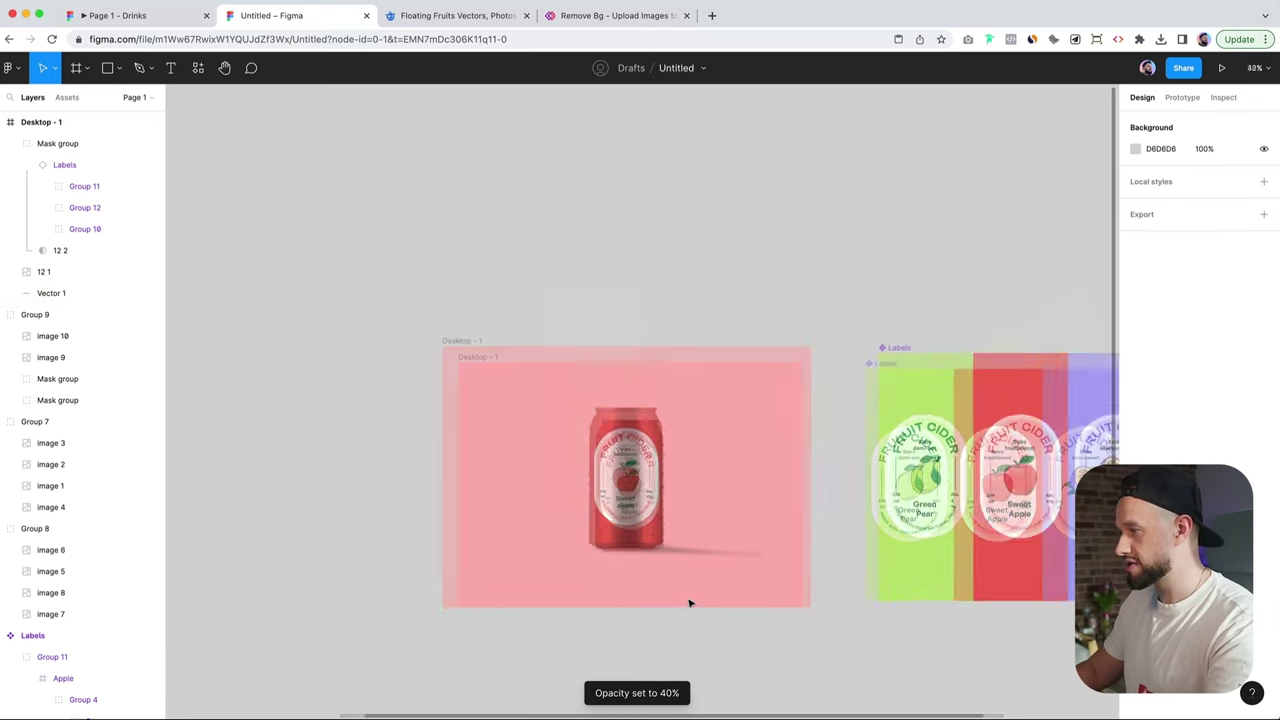
{"action": "scroll", "coordinate": [691, 591], "scroll_direction": "up", "scroll_amount": 1}
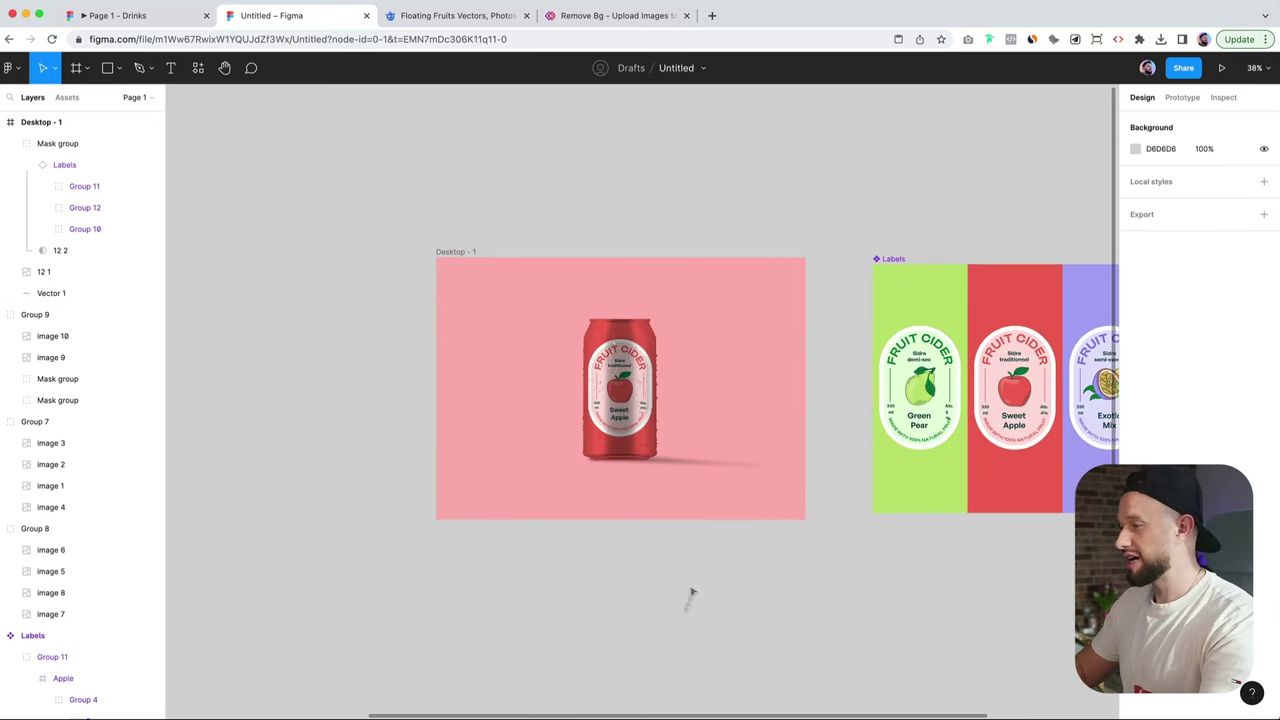
Step: Add the text "Apple" on the empty canvas above the Desktop - 1 frame
{"action": "scroll", "coordinate": [549, 246], "scroll_direction": "up", "scroll_amount": 3}
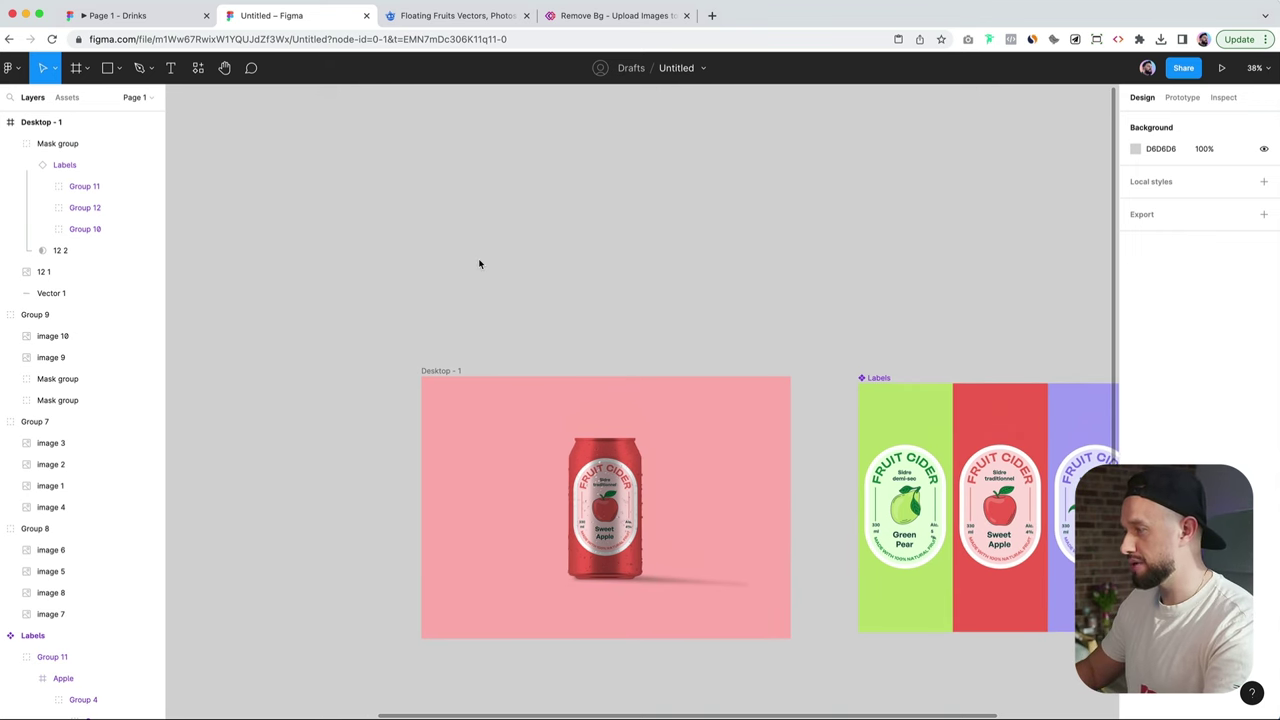
{"action": "key", "text": "t"}
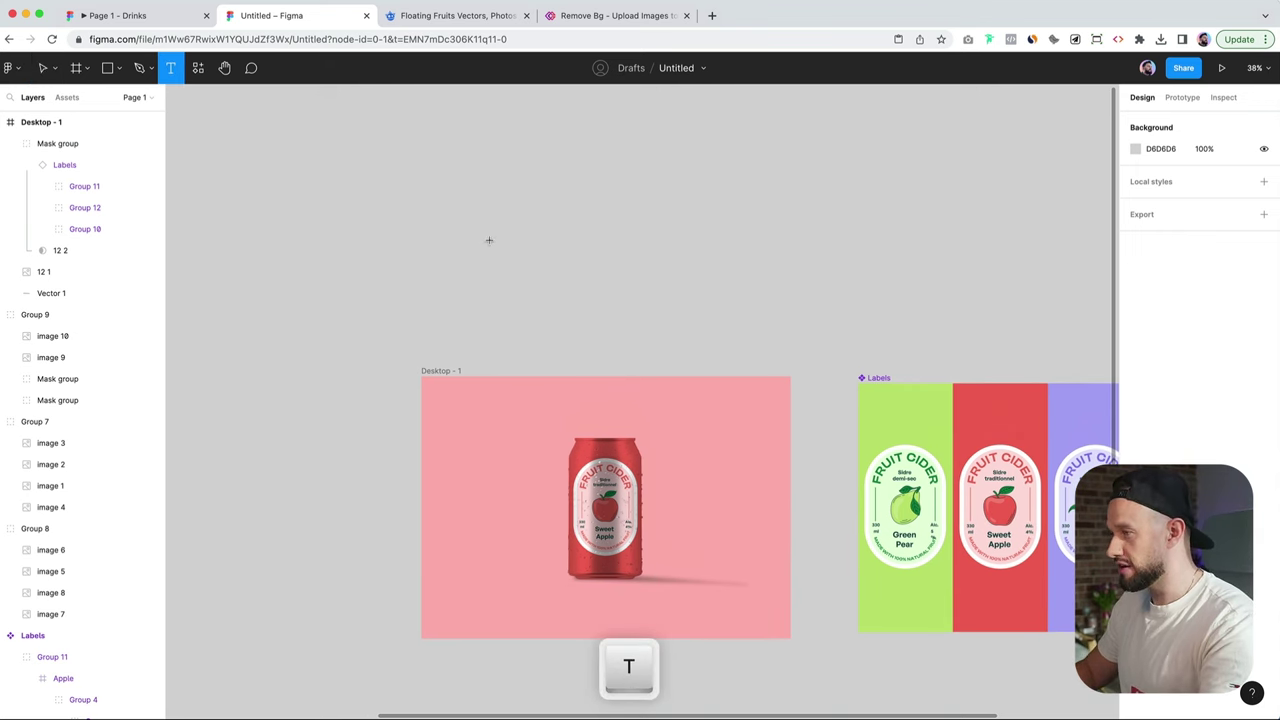
{"action": "left_click", "coordinate": [489, 246]}
{"action": "type", "text": "Apple"}
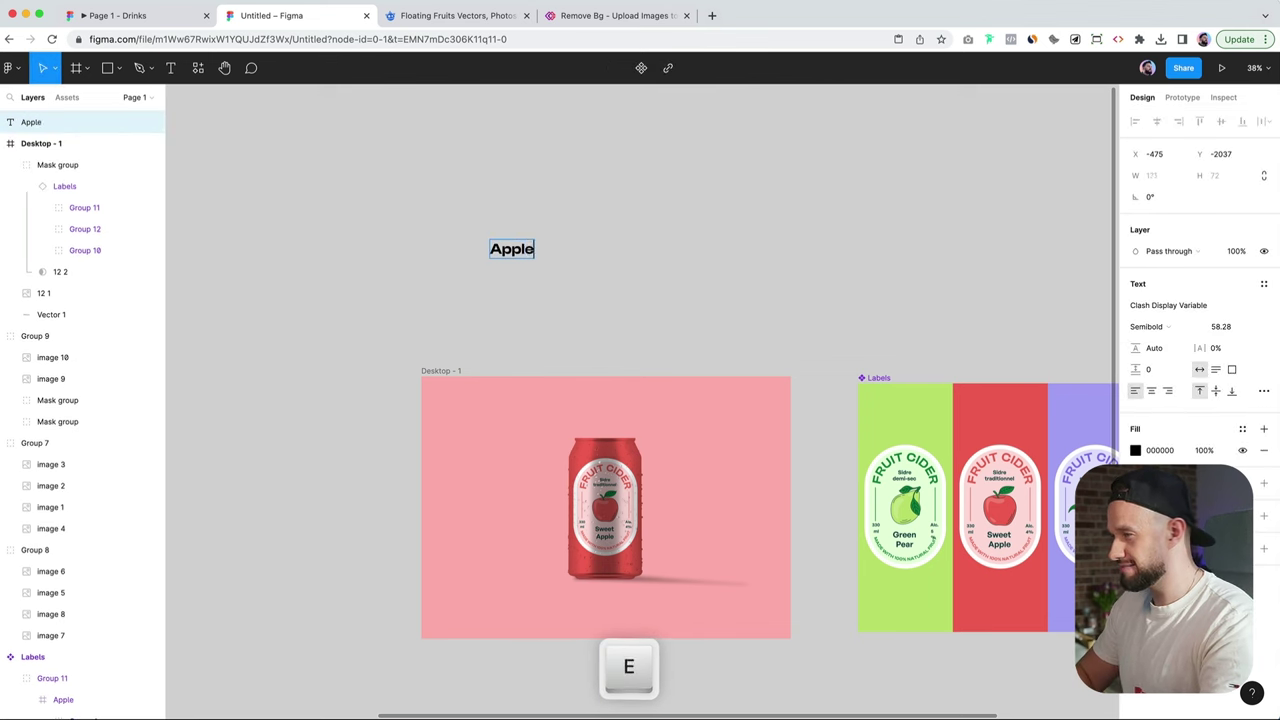
{"action": "key", "text": "Escape"}
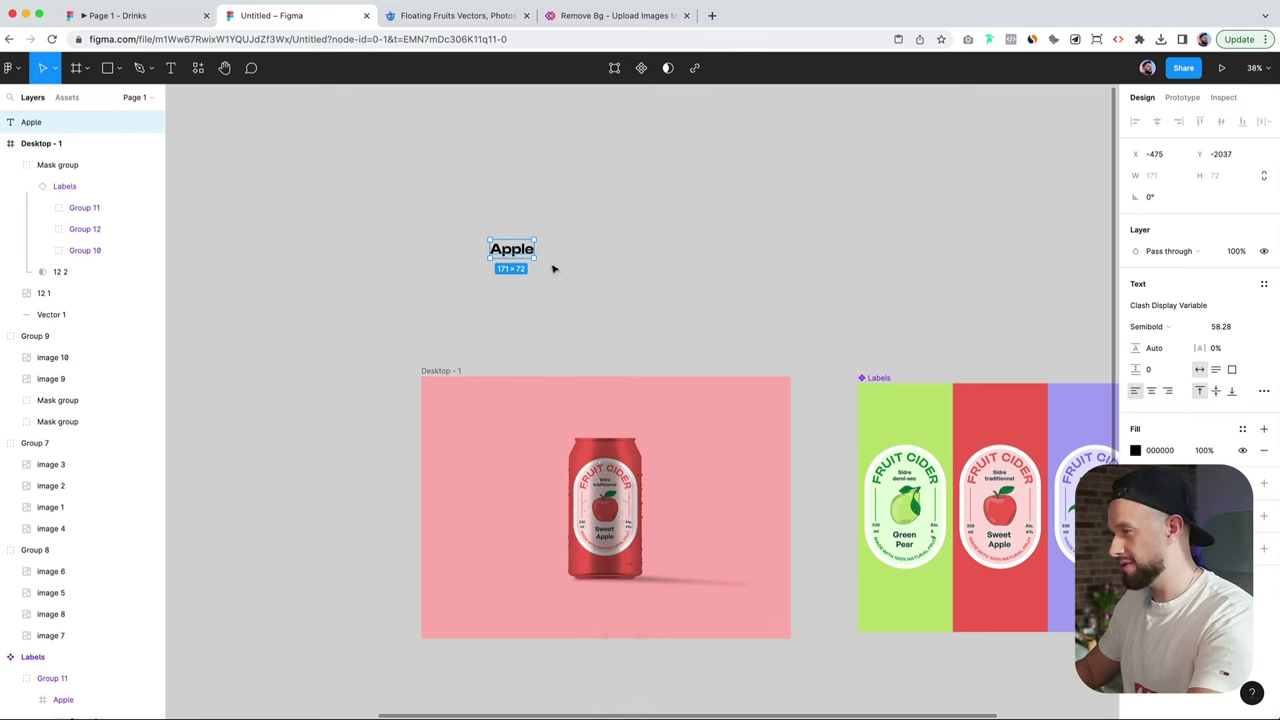
Step: Scale the Apple text to about 1223 × 515, place it over the can in Desktop - 1 and centre it horizontally
{"action": "key", "text": "k"}
{"action": "left_click_drag", "start_coordinate": [536, 249], "coordinate": [770, 249]}
{"action": "left_click_drag", "start_coordinate": [613, 264], "coordinate": [761, 509]}
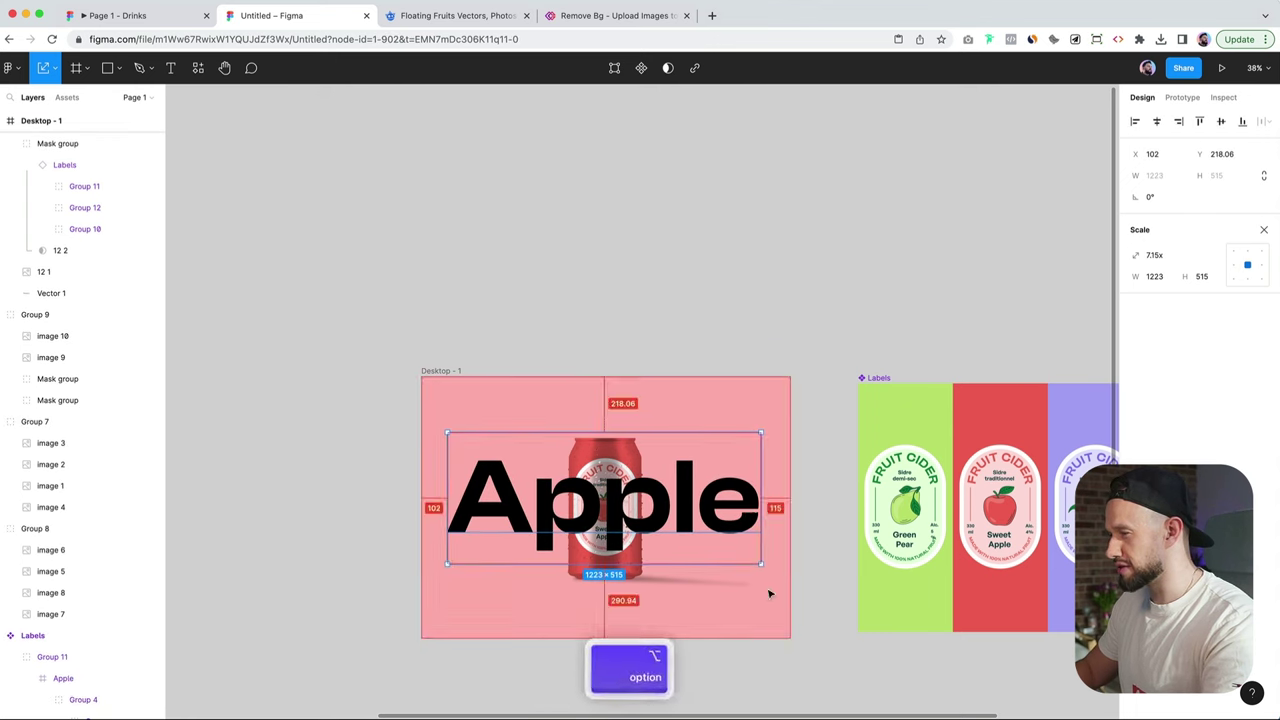
{"action": "left_click", "coordinate": [1156, 121]}
Step: Fill the Apple text with white FFFFFF and send it to the back of the frame, behind the can
{"action": "key", "text": "v"}
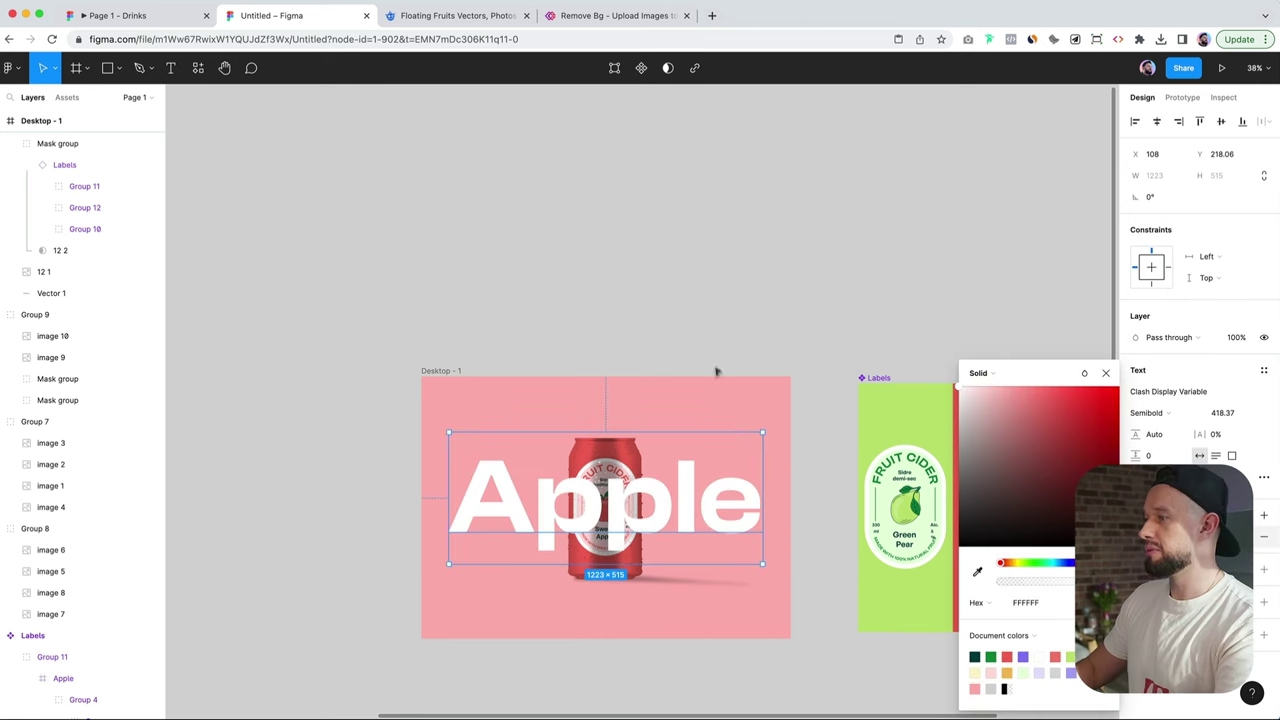
{"action": "left_click", "coordinate": [714, 366]}
{"action": "left_click", "coordinate": [706, 512]}
{"action": "key", "text": "alt+super+bracketleft"}
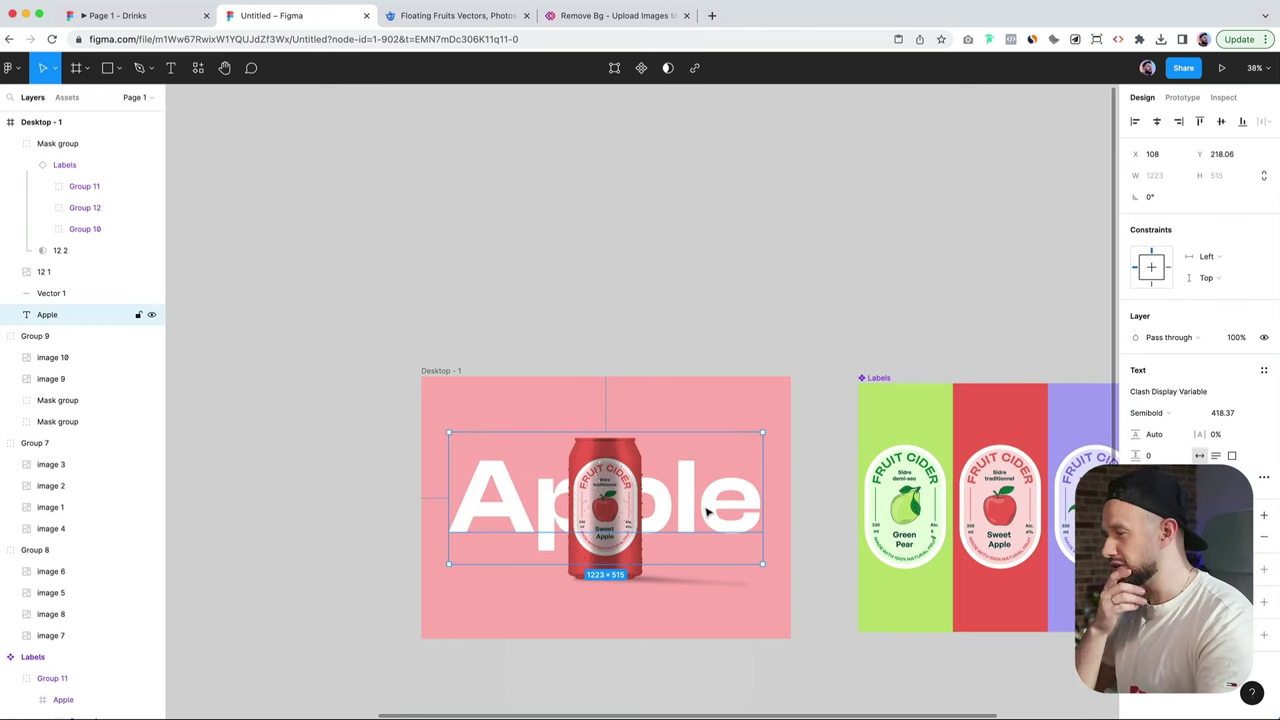
Step: Scale the Apple text up to about 1315 × 553 and move it up to Y 146
{"action": "key", "text": "shift"}
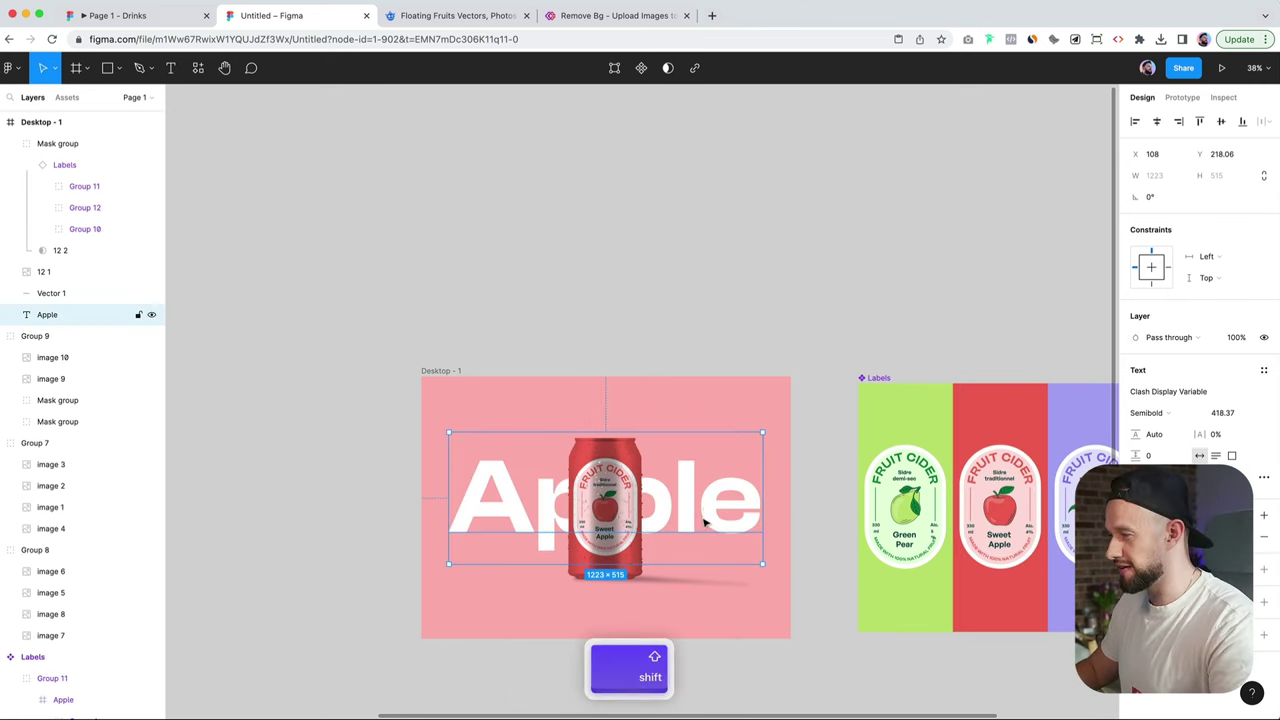
{"action": "key", "text": "k"}
{"action": "left_click_drag", "start_coordinate": [763, 500], "coordinate": [740, 514]}
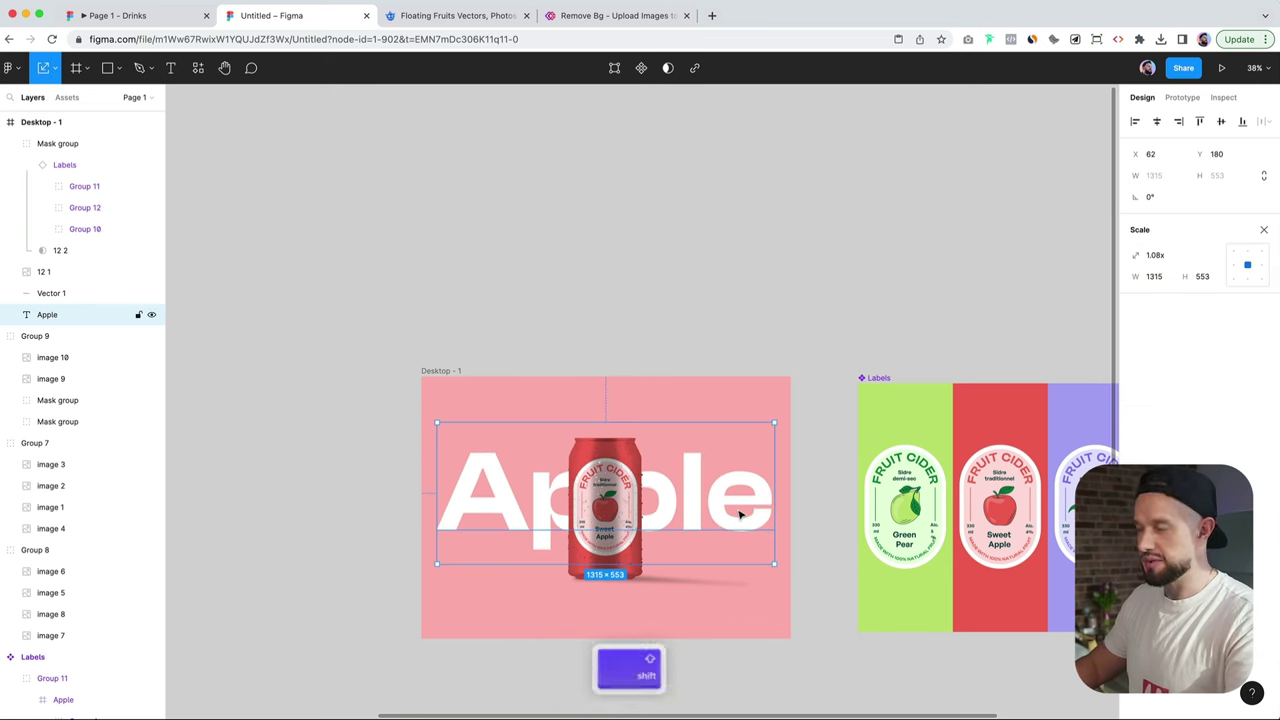
{"action": "left_click_drag", "start_coordinate": [695, 506], "coordinate": [695, 498]}
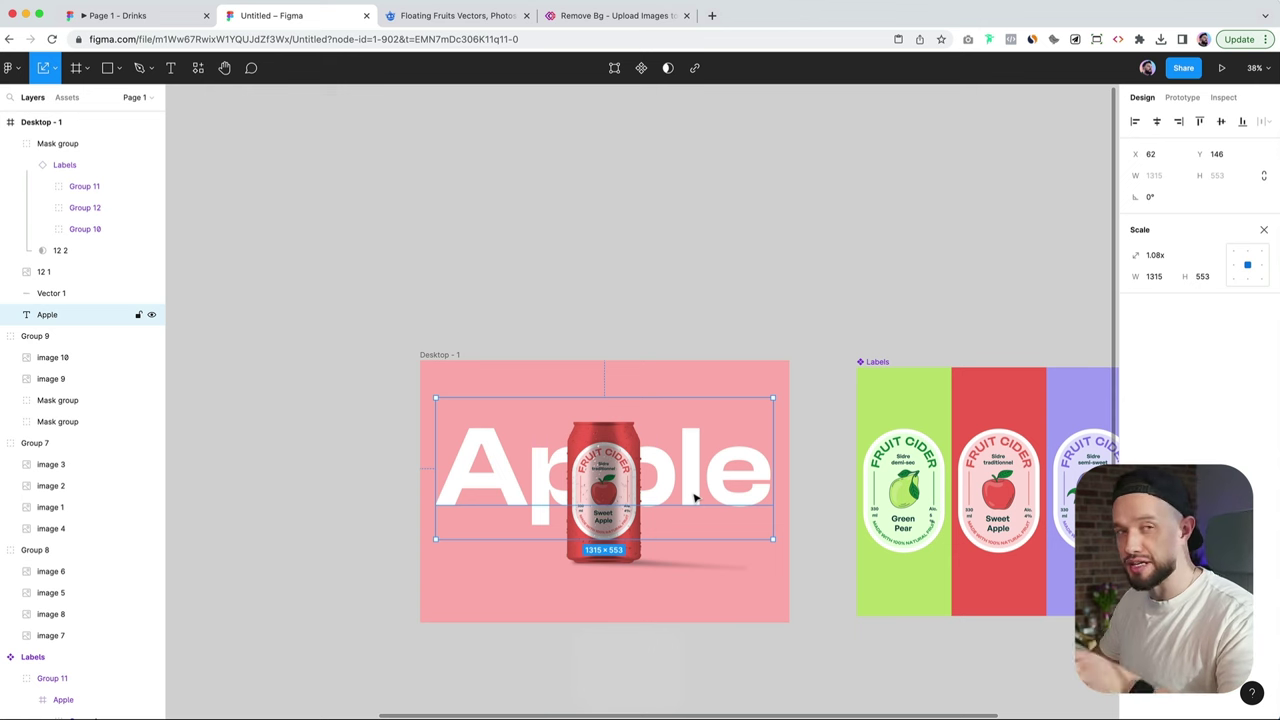
Step: Copy the Fruity navigation menu from the Drinks file and paste it into Desktop - 1 at X 27, Y 22
{"action": "scroll", "coordinate": [694, 497], "scroll_direction": "down", "scroll_amount": 4}
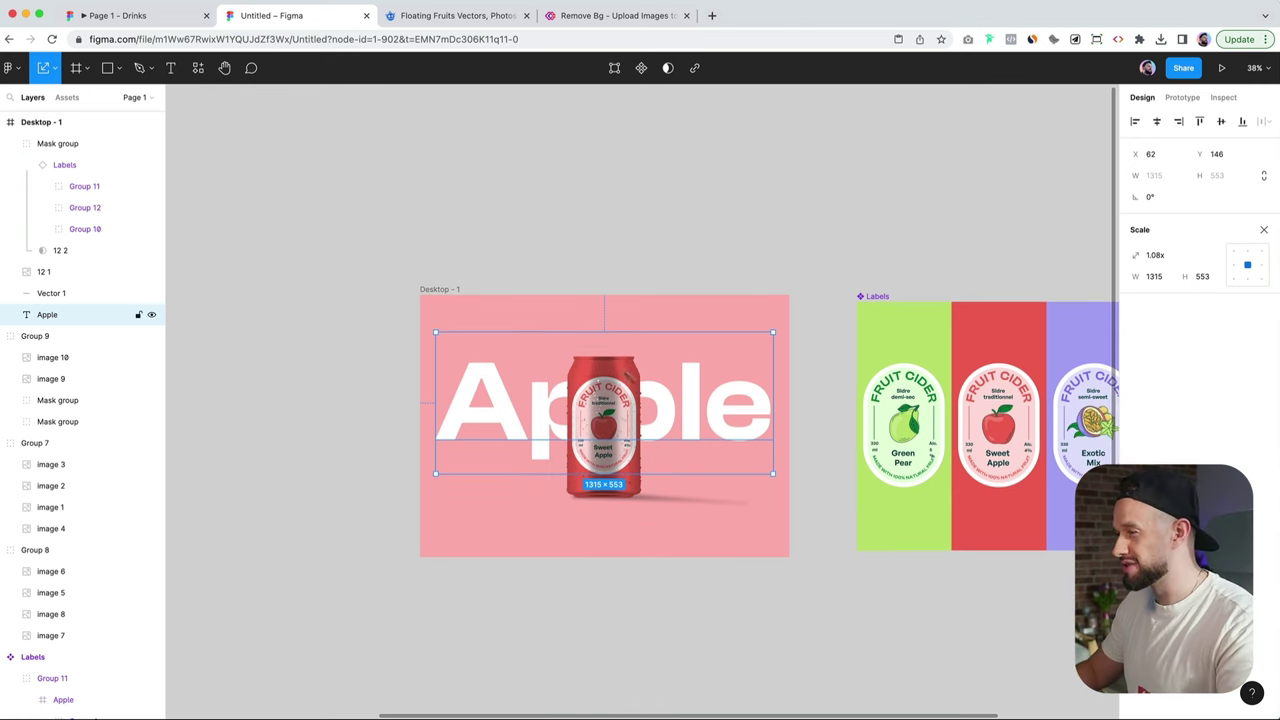
{"action": "left_click", "coordinate": [556, 250]}
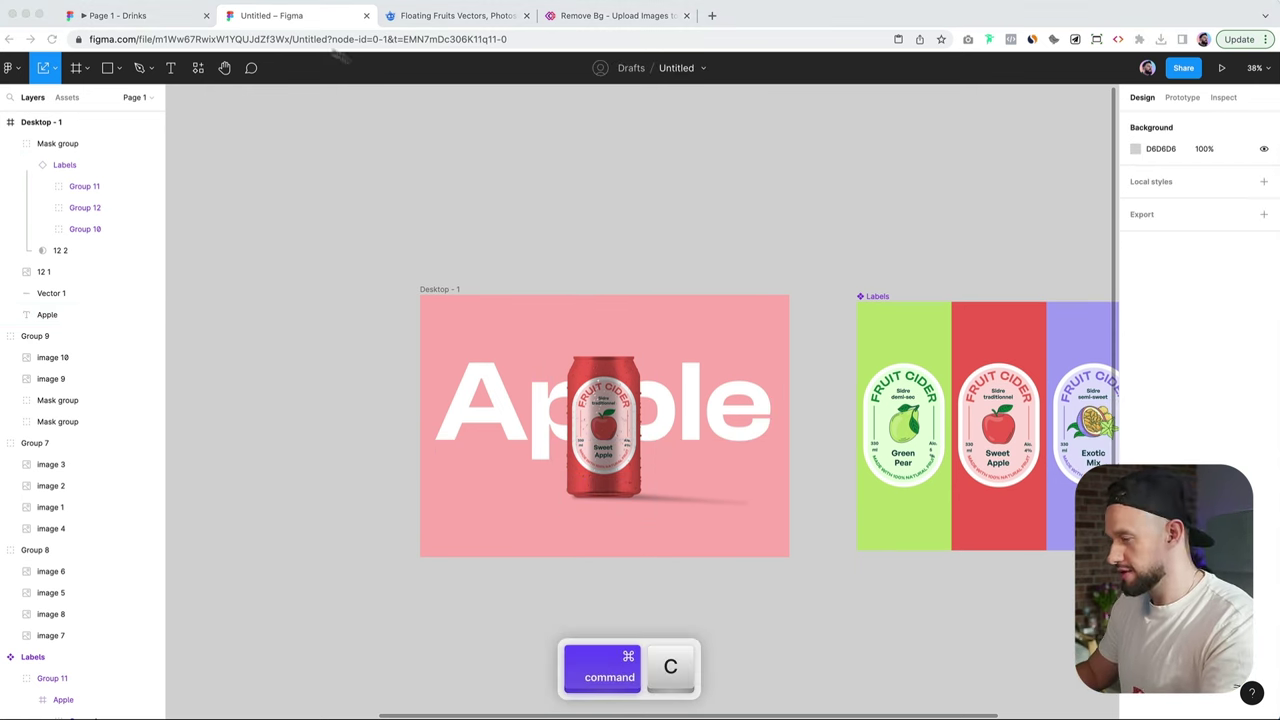
{"action": "left_click", "coordinate": [443, 289]}
{"action": "key", "text": "super+v"}
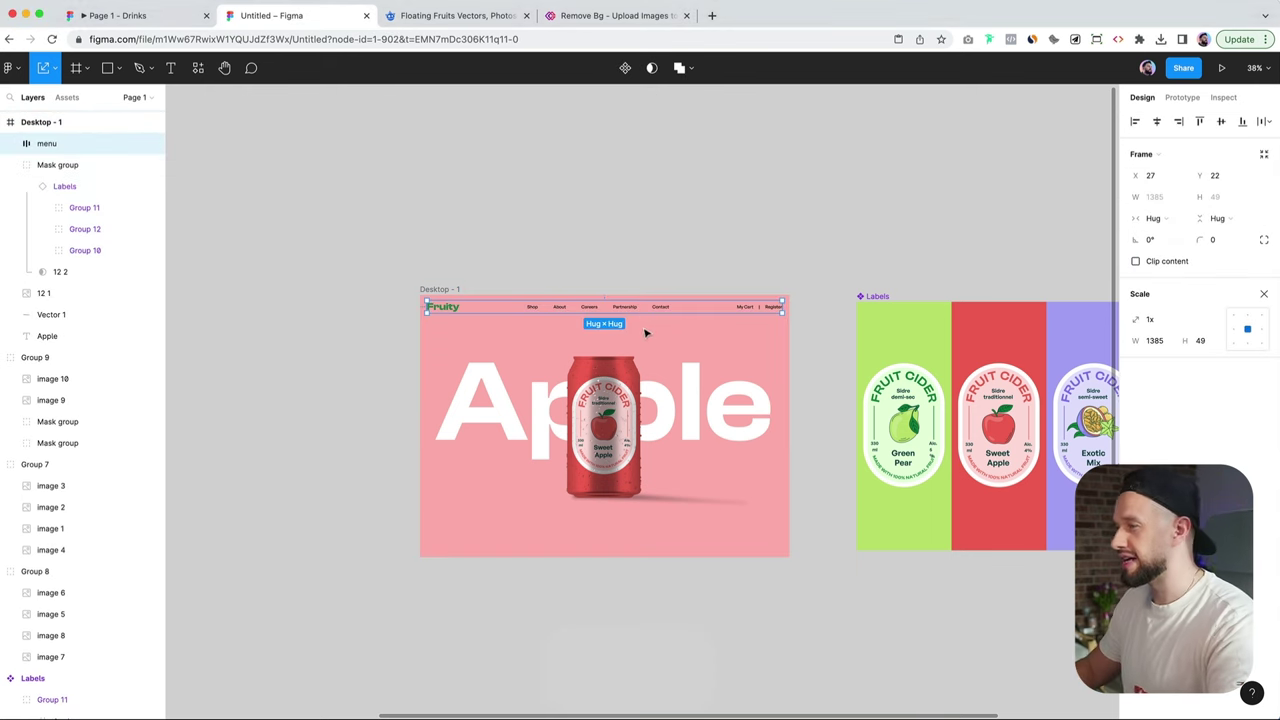
{"action": "scroll", "coordinate": [644, 333], "scroll_direction": "up", "scroll_amount": 5}
{"action": "key", "text": "Escape"}
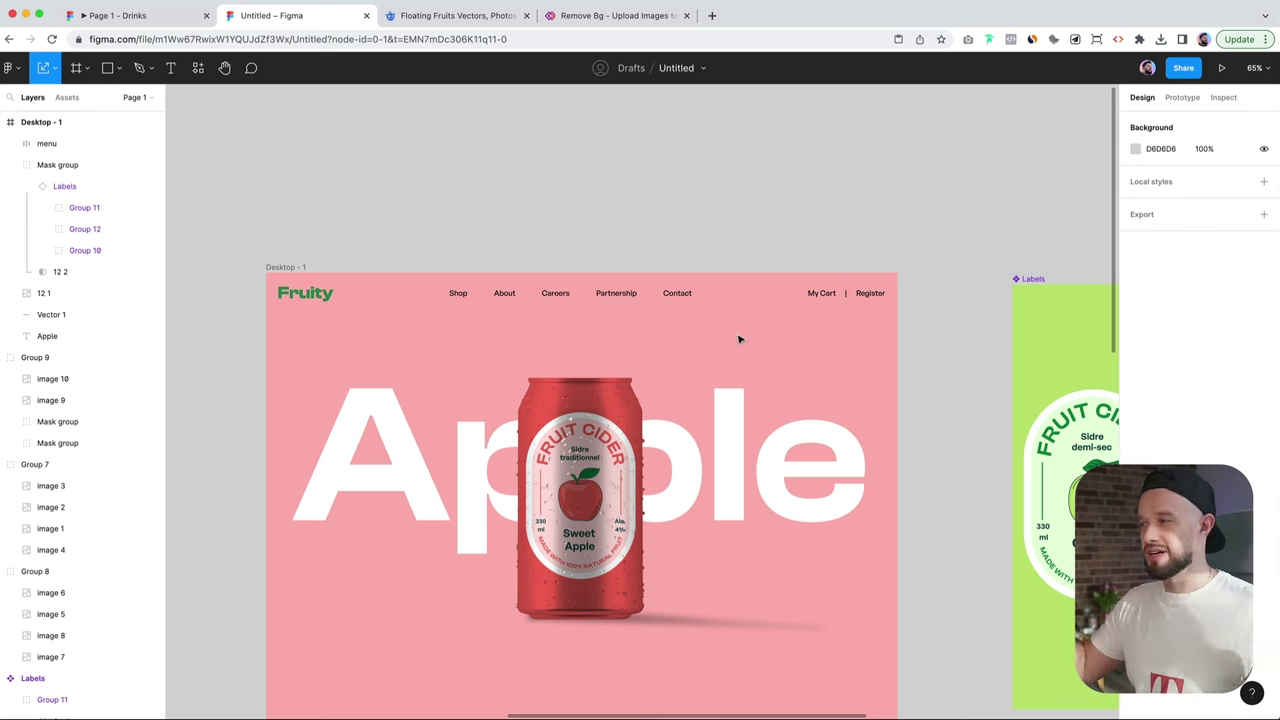
Step: Recolour the Fruity logo text in the menu to black
{"action": "scroll", "coordinate": [593, 250], "scroll_direction": "down", "scroll_amount": 3}
{"action": "left_click", "coordinate": [386, 280], "text": "super"}
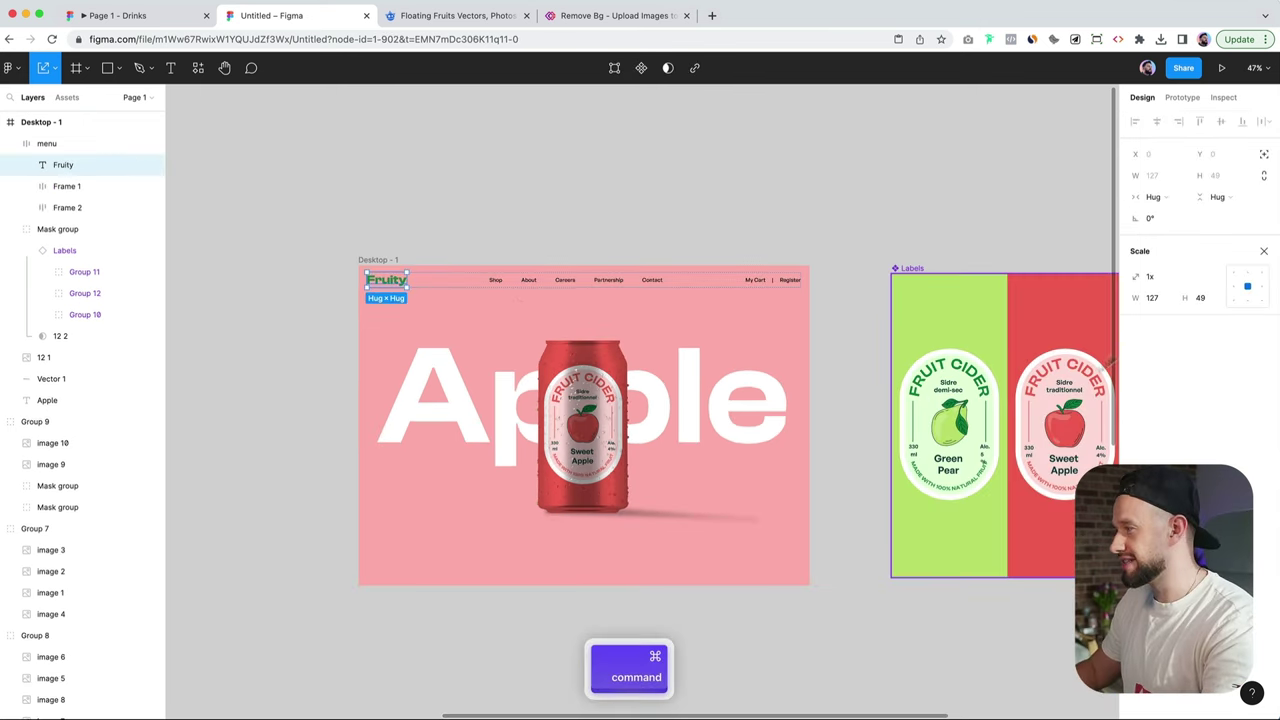
{"action": "key", "text": "v"}
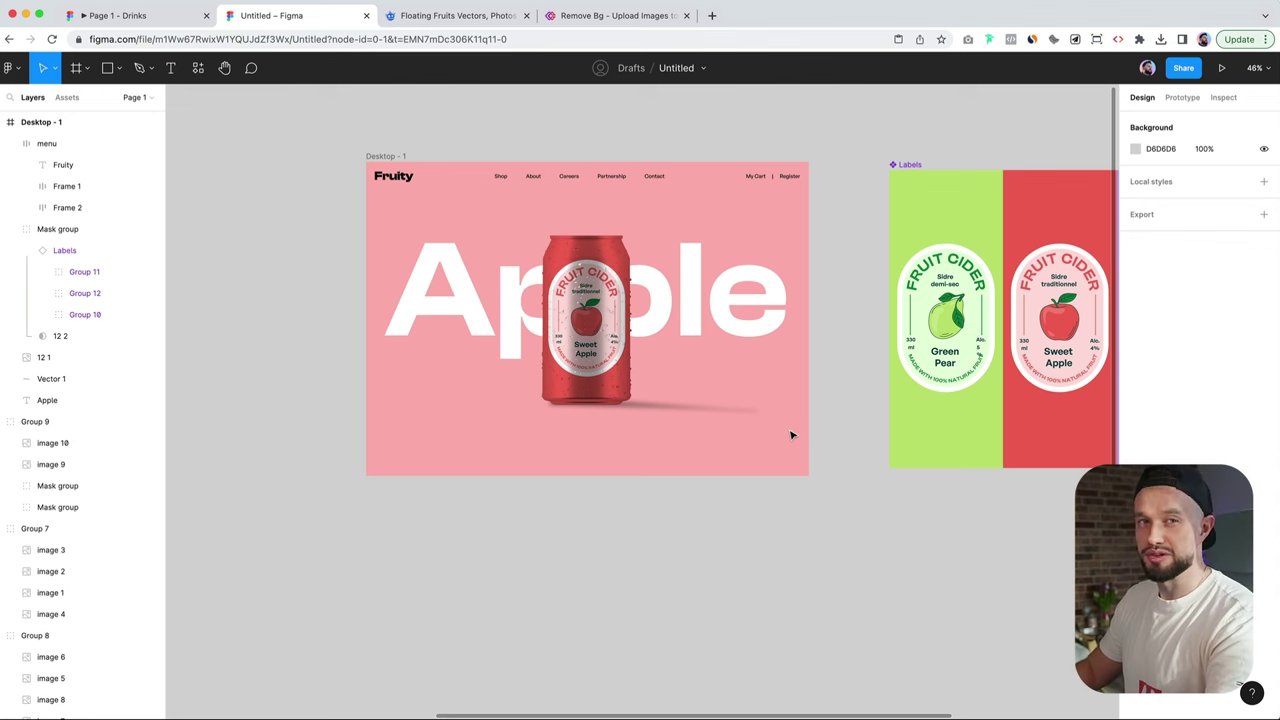
Step: Name the apple slices group "Apples" and place it around the can in Desktop - 1, rotated -2.9° at about X -75, Y 122
{"action": "key", "text": "Return"}
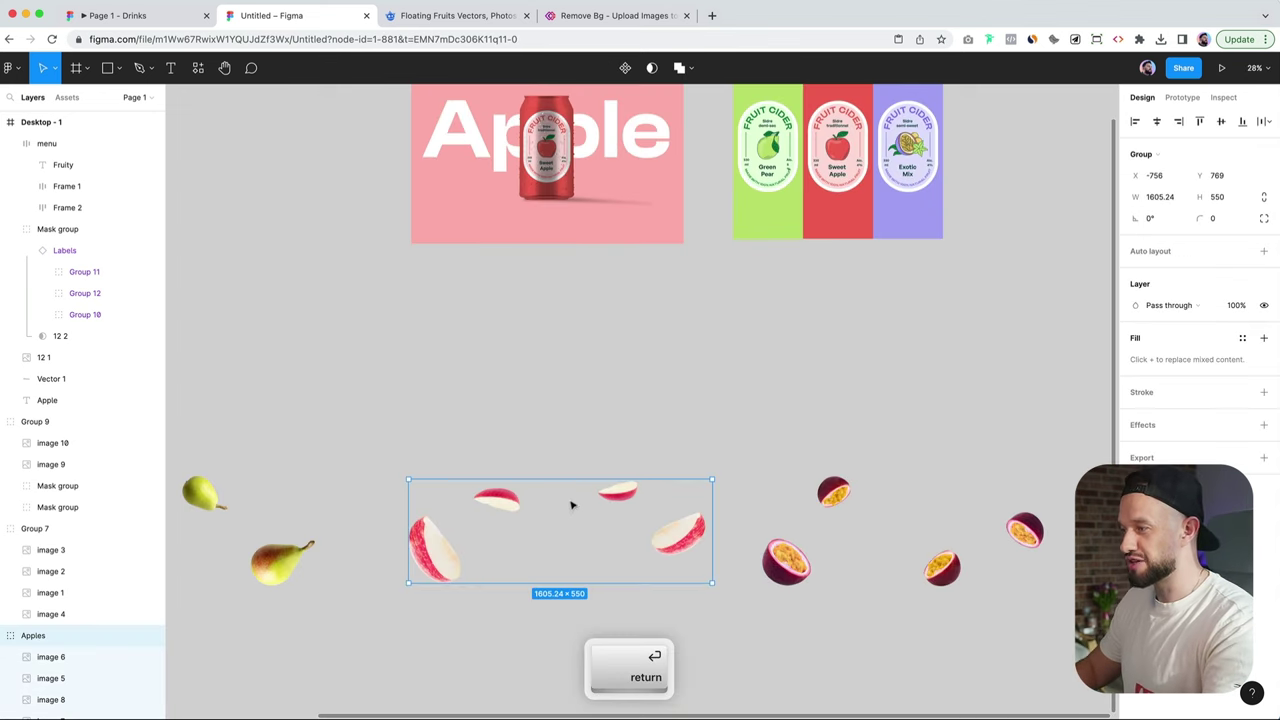
{"action": "scroll", "coordinate": [589, 518], "scroll_direction": "up", "scroll_amount": 2}
{"action": "left_click_drag", "start_coordinate": [570, 597], "coordinate": [555, 197]}
{"action": "scroll", "coordinate": [555, 197], "scroll_direction": "up", "scroll_amount": 3}
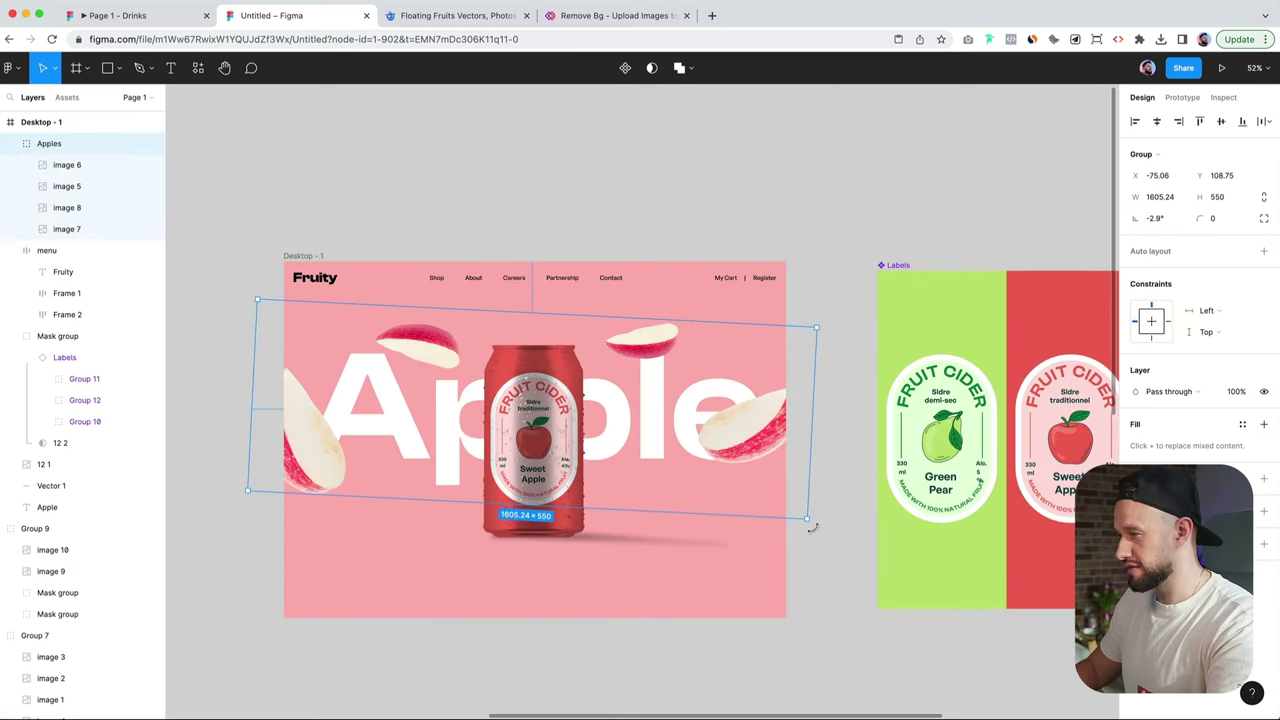
{"action": "left_click_drag", "start_coordinate": [727, 434], "coordinate": [727, 438]}
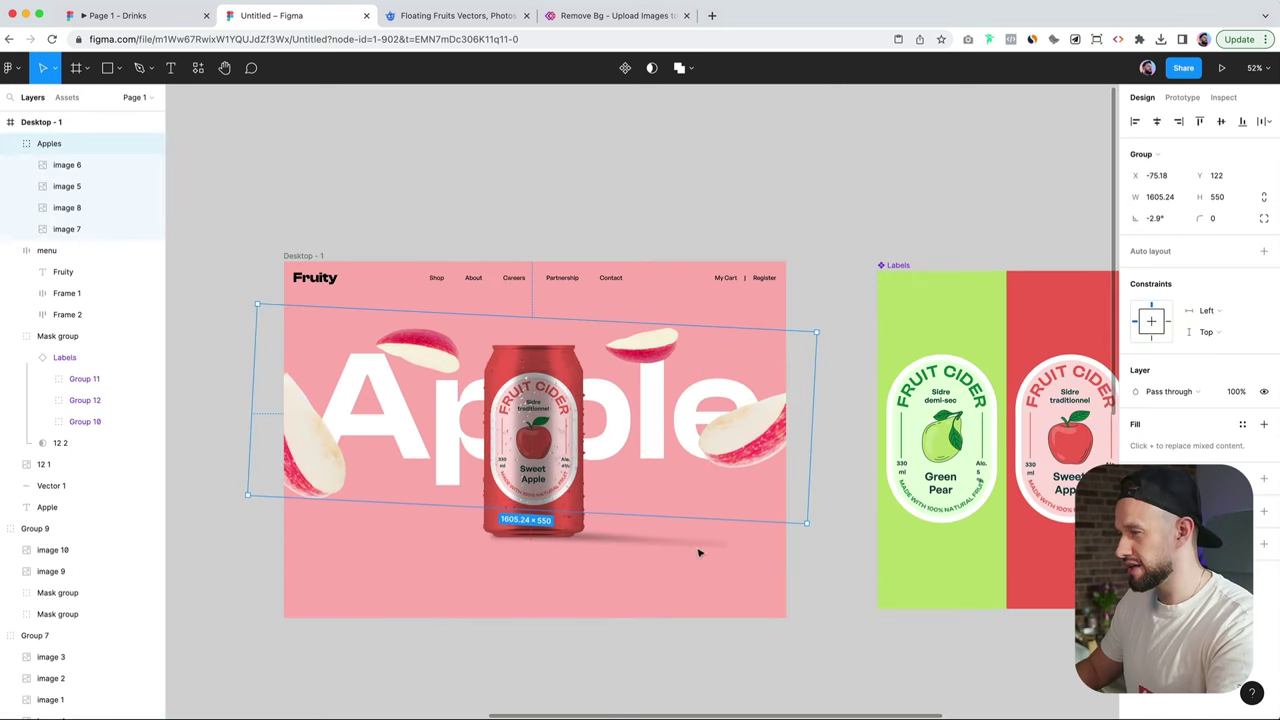
Step: Duplicate the can's shadow beneath the left apple slice and shorten the copy to about 155 × 19
{"action": "left_click", "coordinate": [620, 540]}
{"action": "key", "text": "alt"}
{"action": "left_click_drag", "start_coordinate": [641, 545], "coordinate": [400, 549]}
{"action": "key", "text": "Return"}
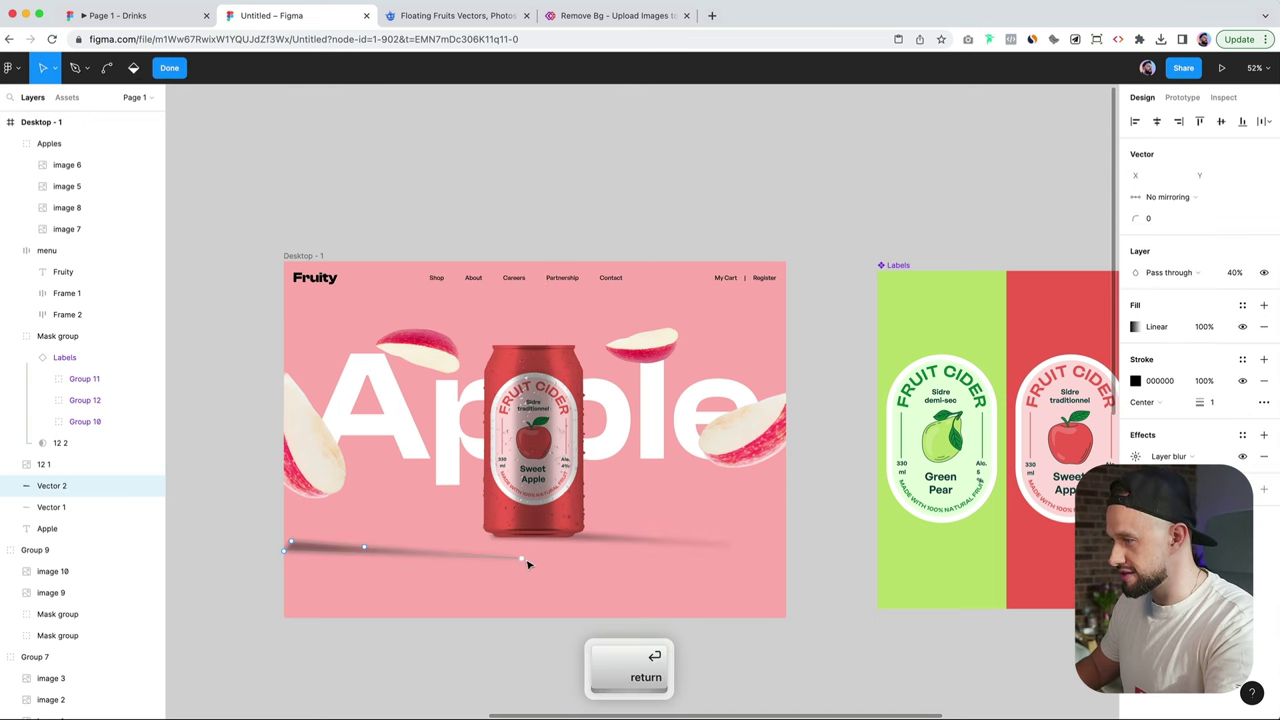
{"action": "left_click_drag", "start_coordinate": [521, 558], "coordinate": [306, 556]}
{"action": "key", "text": "Escape"}
Step: Lower the small shadow's opacity to 10% and place a copy of about 115 × 15 beneath the right slices at X 989, Y 692
{"action": "key", "text": "3"}
{"action": "key", "text": "1"}
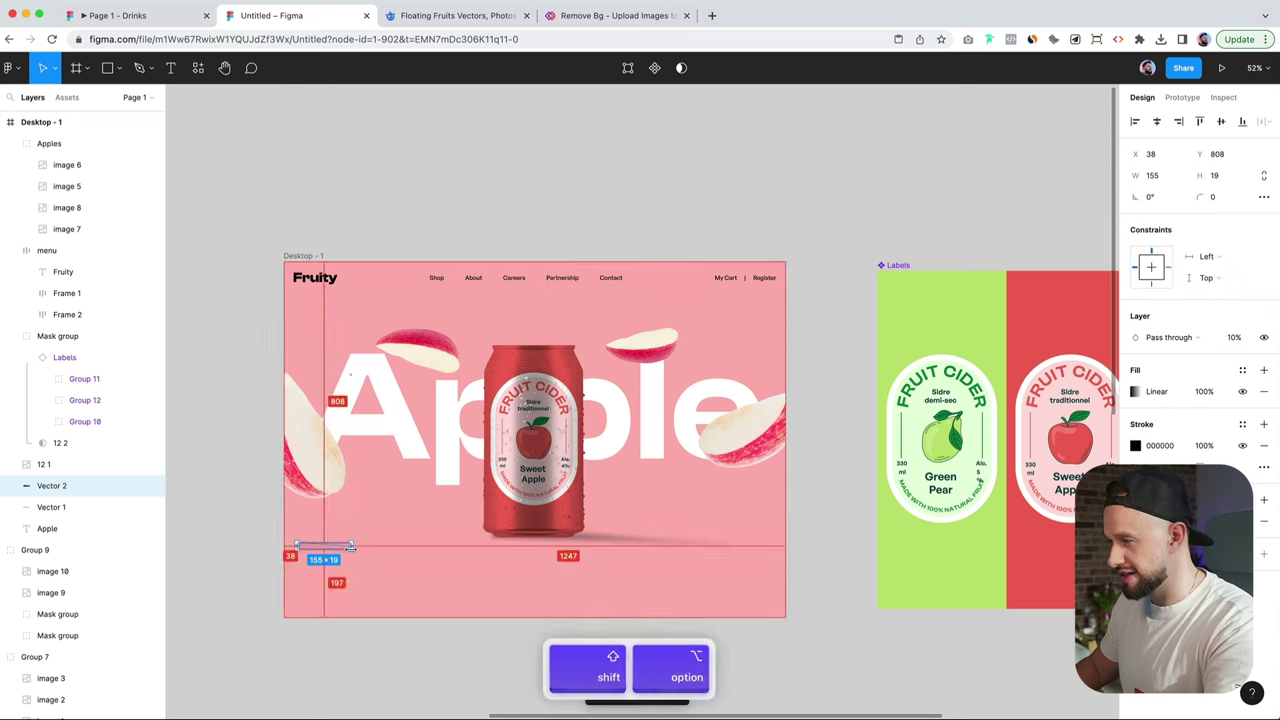
{"action": "left_click_drag", "start_coordinate": [322, 553], "coordinate": [650, 511]}
{"action": "key", "text": "shift+alt"}
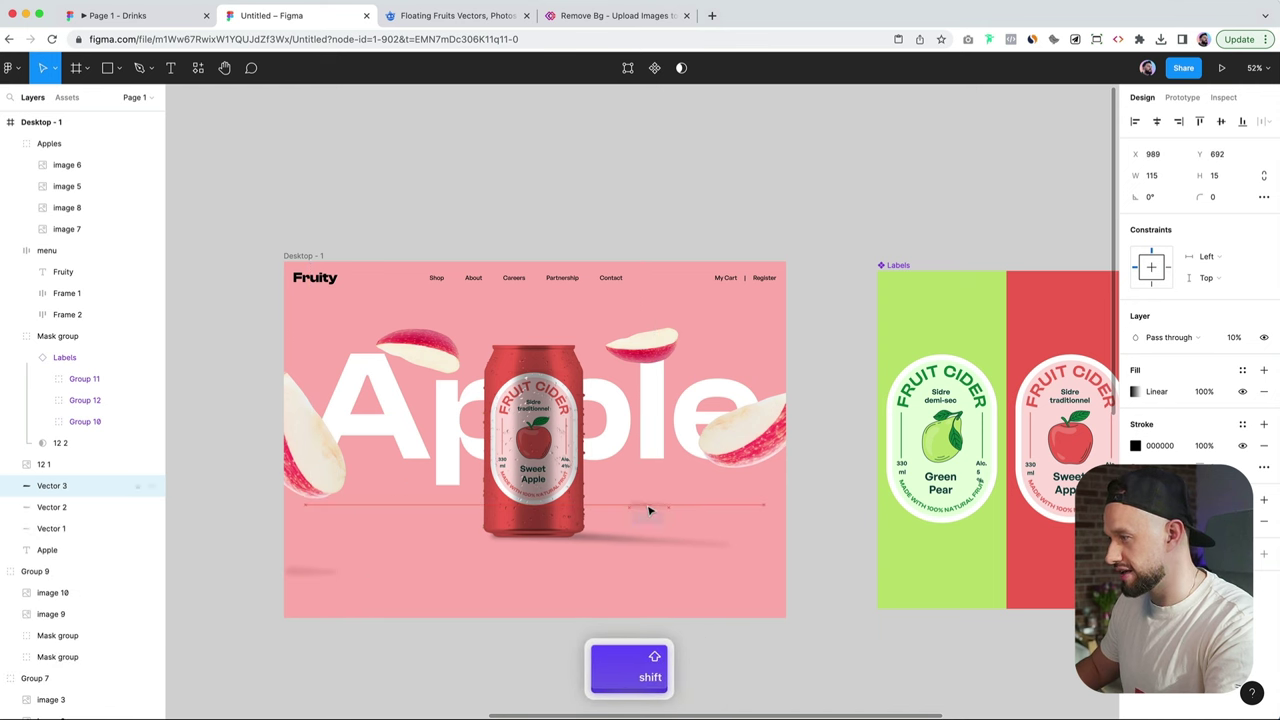
Step: Rename the Desktop - 1 frame to "1"
{"action": "left_click", "coordinate": [895, 616]}
{"action": "scroll", "coordinate": [871, 468], "scroll_direction": "down", "scroll_amount": 2}
{"action": "left_click", "coordinate": [458, 307]}
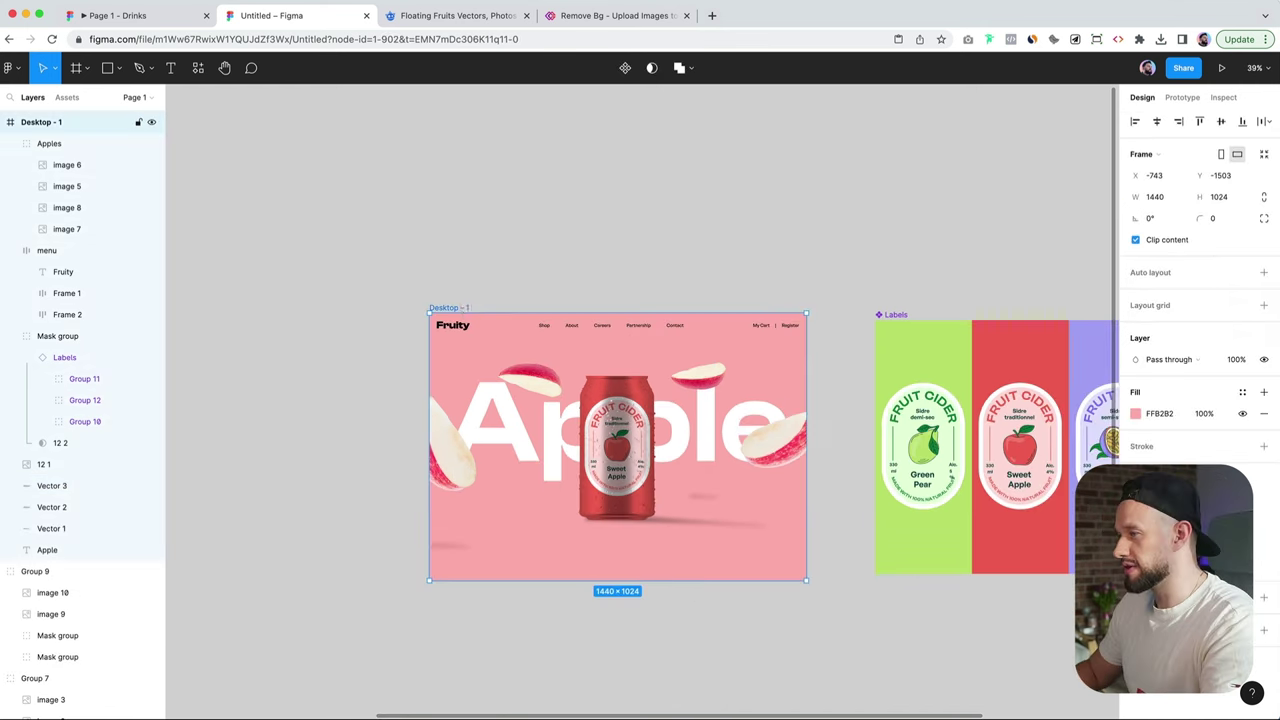
{"action": "type", "text": "1"}
{"action": "key", "text": "Return"}
Step: Duplicate frame 1 directly below the original with a gap of 117 and name the copy "2"
{"action": "scroll", "coordinate": [511, 300], "scroll_direction": "down", "scroll_amount": 2}
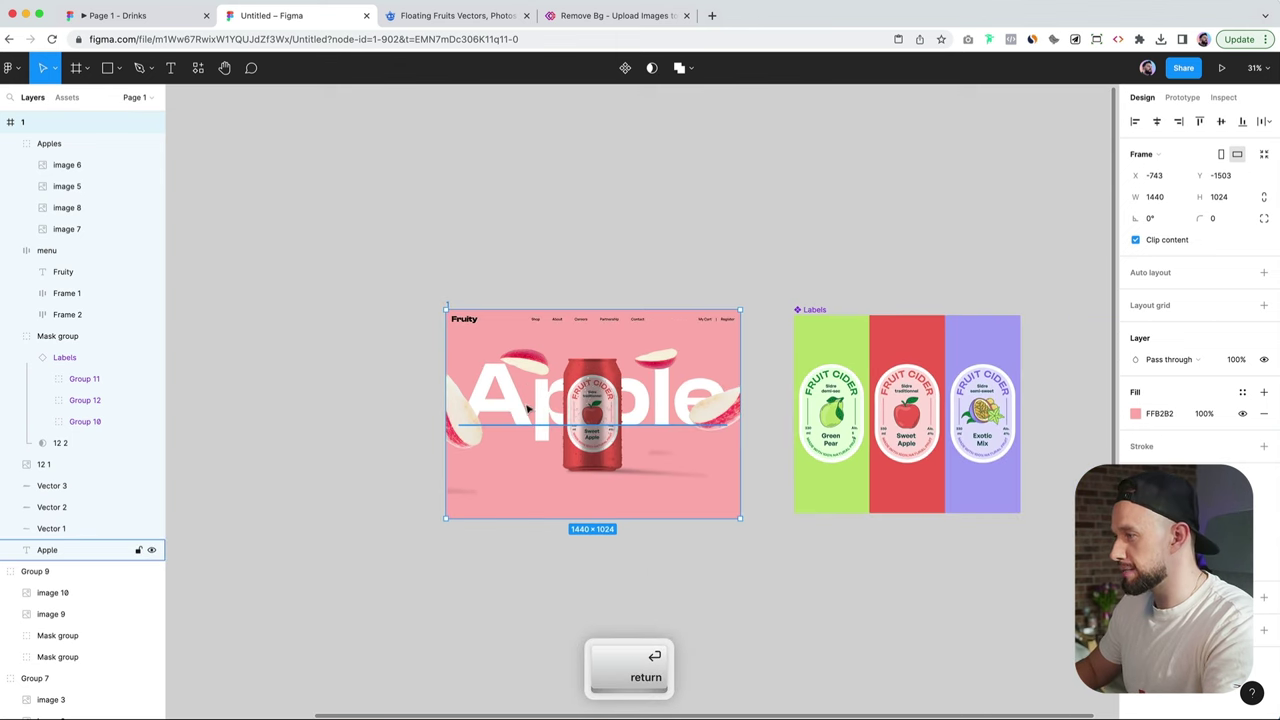
{"action": "scroll", "coordinate": [523, 424], "scroll_direction": "down", "scroll_amount": 3}
{"action": "left_click_drag", "start_coordinate": [582, 263], "coordinate": [582, 495]}
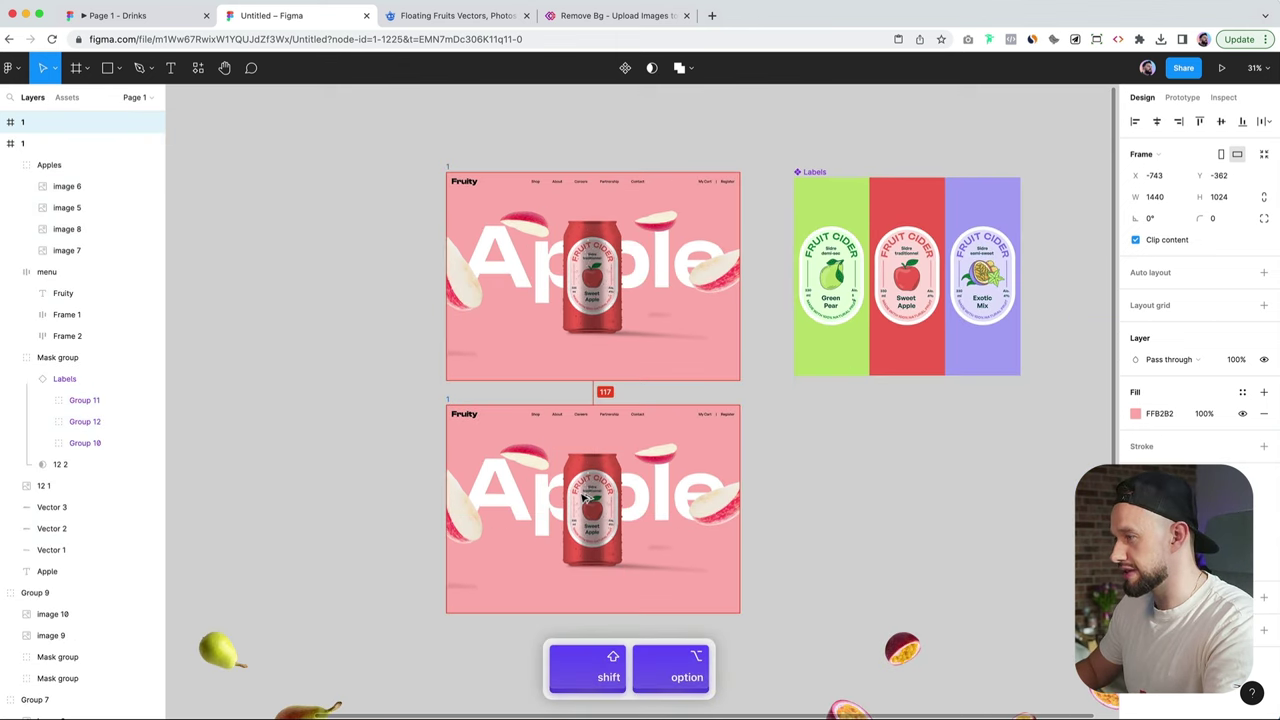
Step: Slide the Labels instance in frame 2's mask group horizontally to X -19 so the Exotic Mix label covers the can
{"action": "left_click", "coordinate": [585, 495]}
{"action": "scroll", "coordinate": [598, 500], "scroll_direction": "down", "scroll_amount": 1}
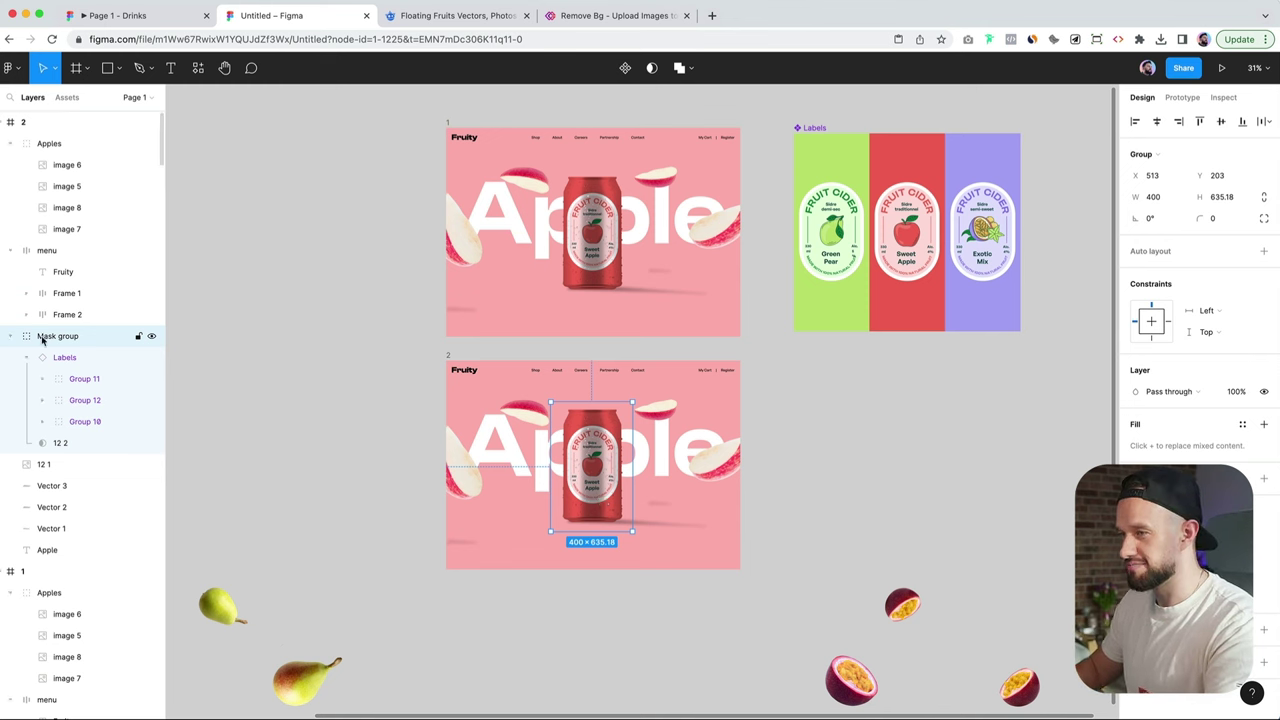
{"action": "left_click", "coordinate": [62, 366]}
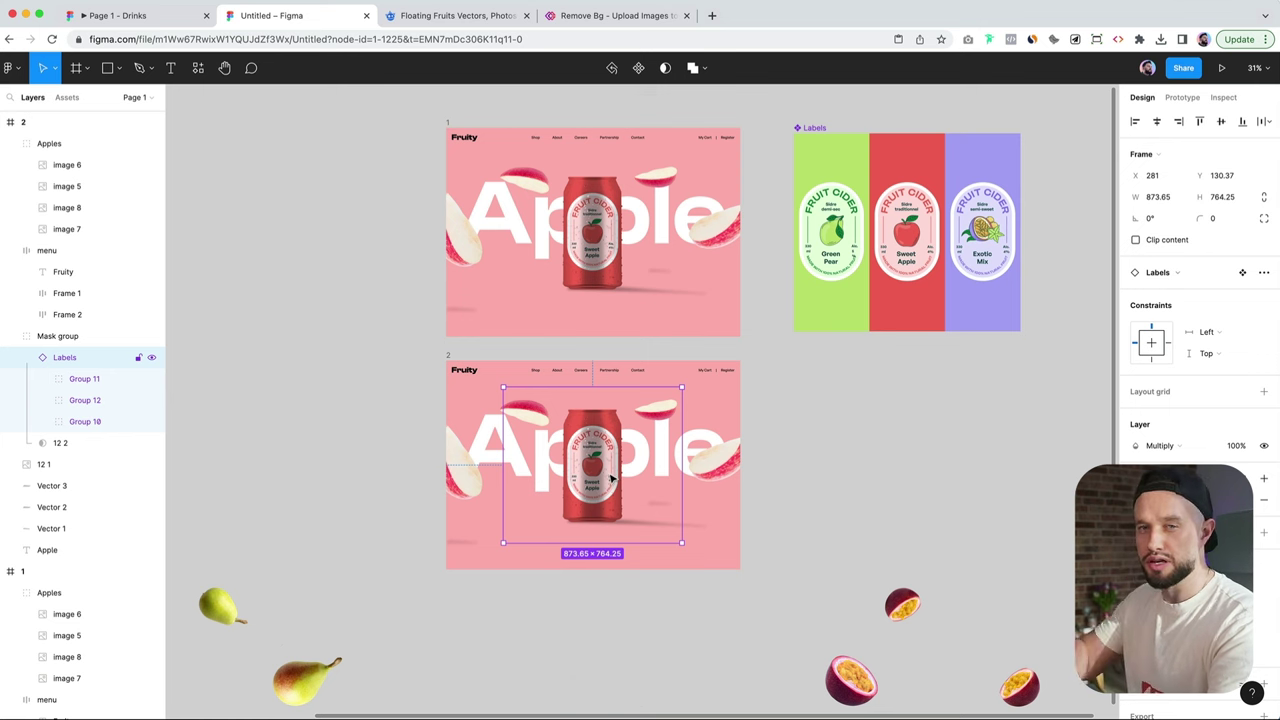
{"action": "left_click_drag", "start_coordinate": [613, 479], "coordinate": [551, 477]}
Step: Nudge the Labels instance in frame 2 to X -13 to centre the Exotic Mix label on the can
{"action": "key", "text": "shift+0"}
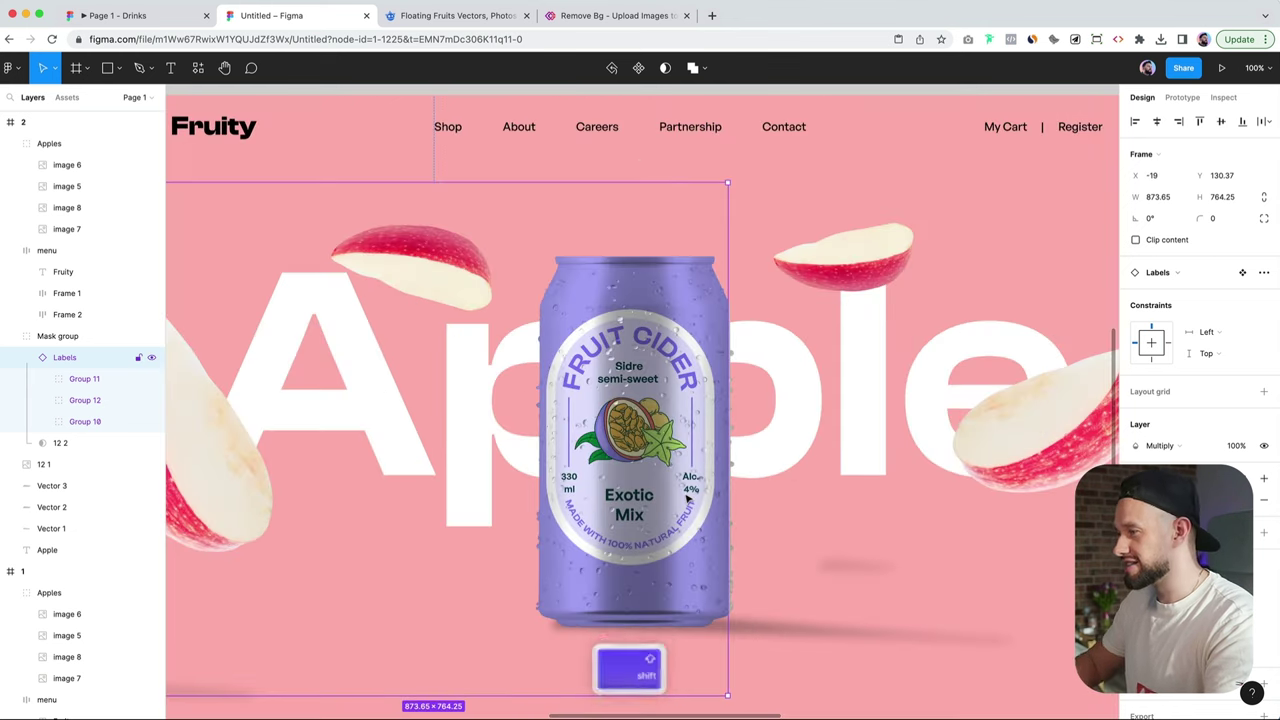
{"action": "key", "text": "Right"}
{"action": "key", "text": "Right"}
{"action": "key", "text": "Right"}
{"action": "key", "text": "Right"}
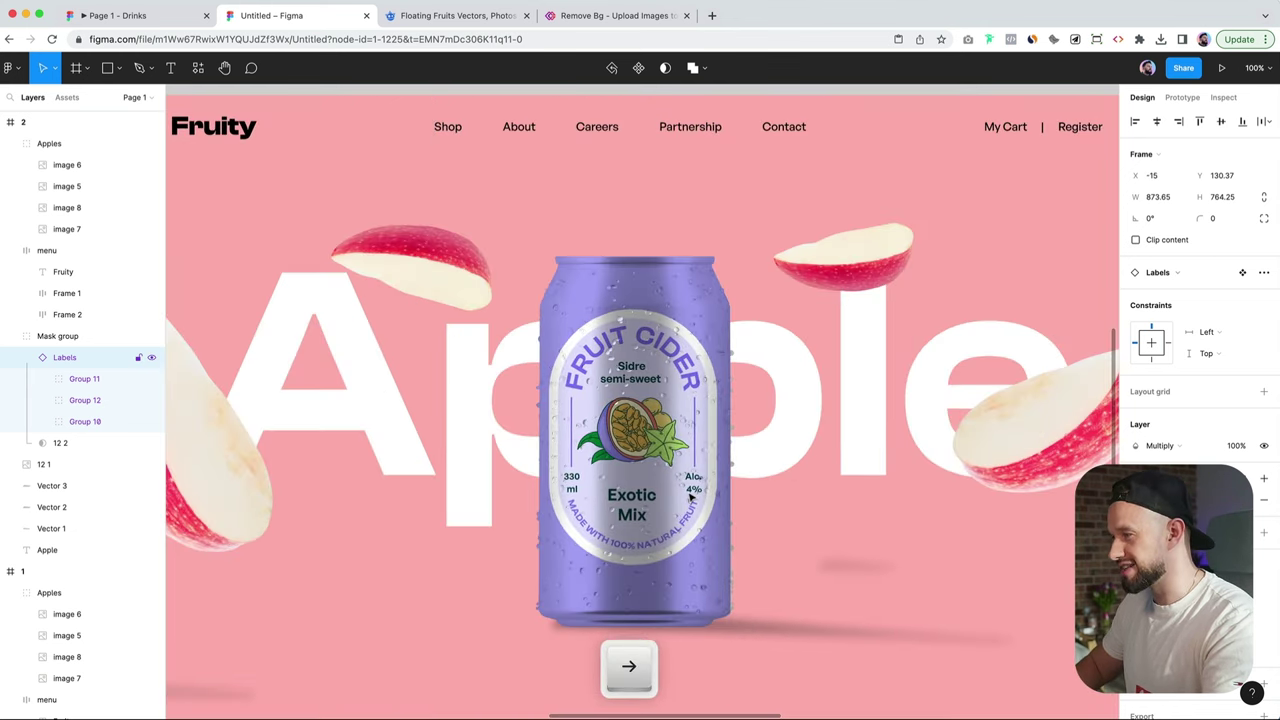
{"action": "key", "text": "Right"}
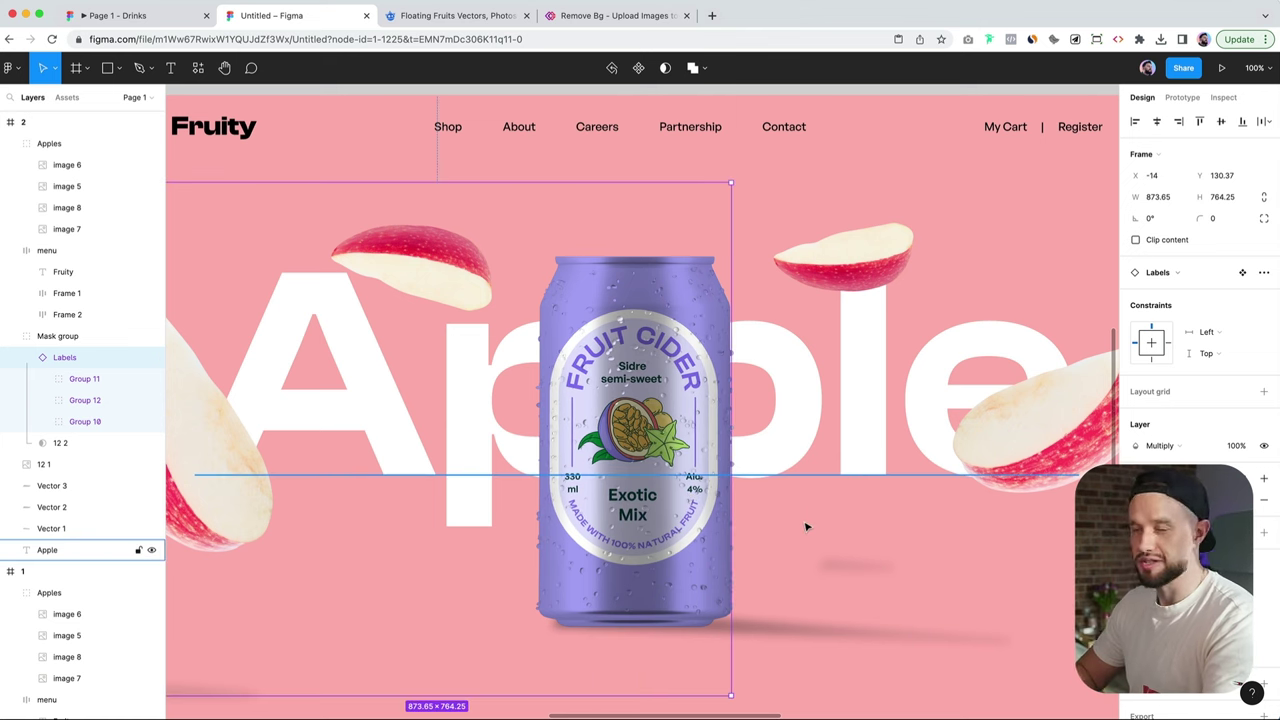
{"action": "key", "text": "Right"}
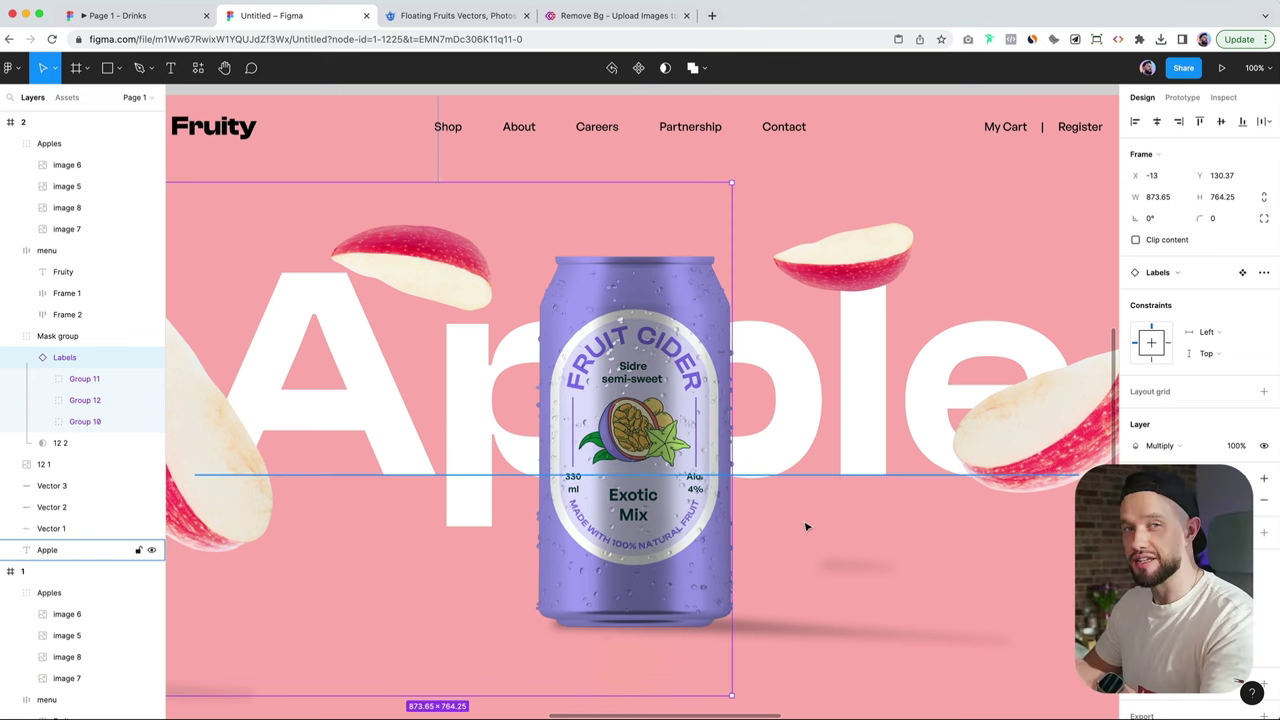
{"action": "key", "text": "Left"}
{"action": "key", "text": "Right"}
Step: Sample light lilac E3E3FF from the Exotic Mix label as frame 2's background fill
{"action": "scroll", "coordinate": [808, 525], "scroll_direction": "down", "scroll_amount": 2}
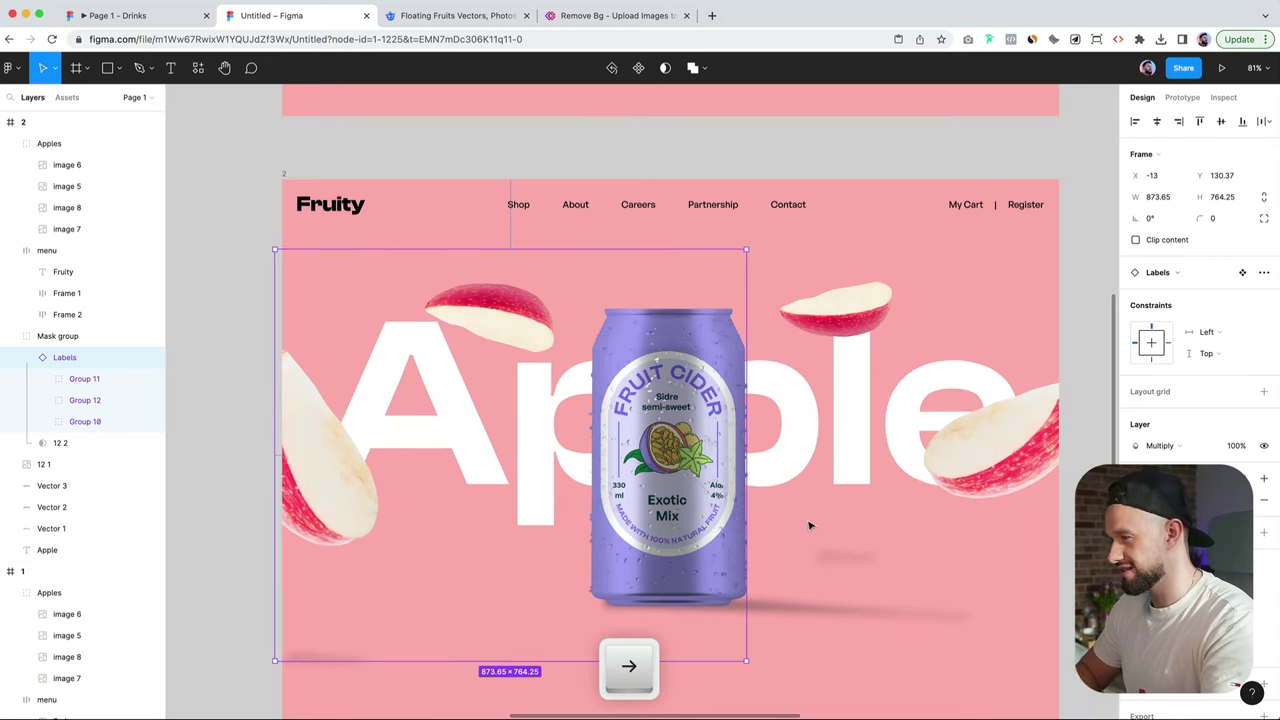
{"action": "scroll", "coordinate": [809, 525], "scroll_direction": "down", "scroll_amount": 3}
{"action": "left_click", "coordinate": [814, 594], "text": "super"}
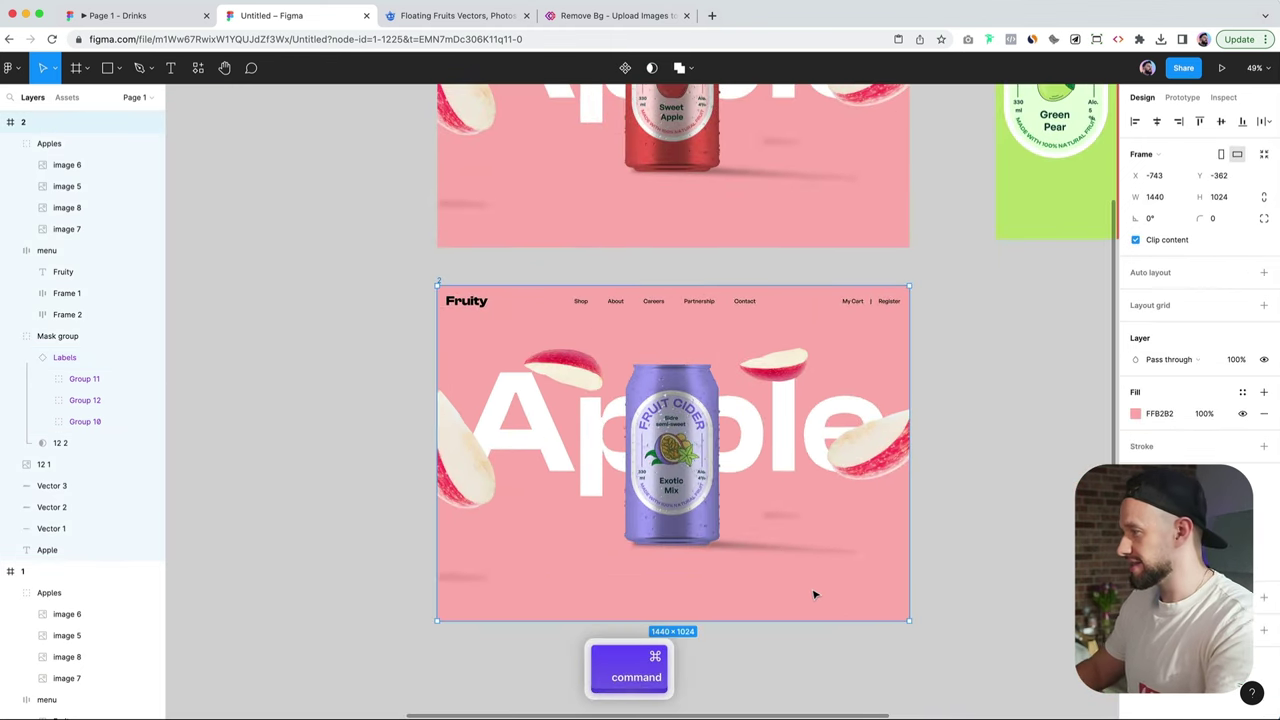
{"action": "key", "text": "i"}
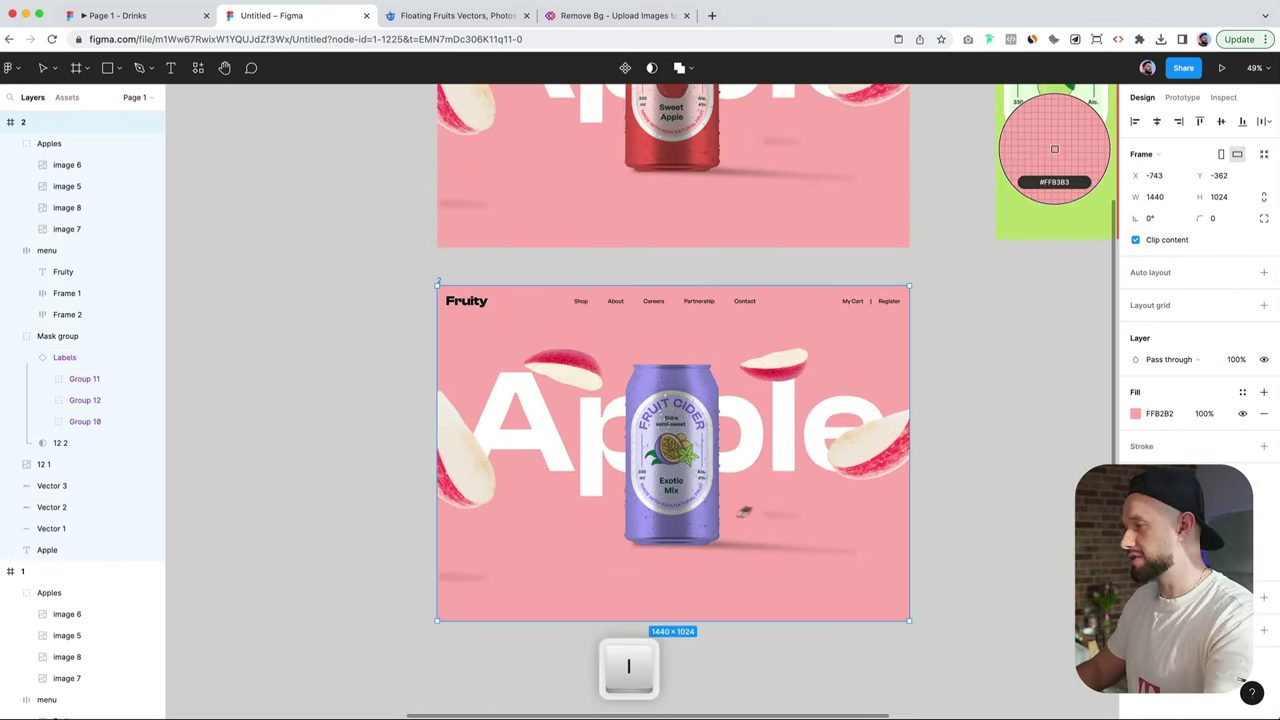
{"action": "left_click", "coordinate": [654, 437]}
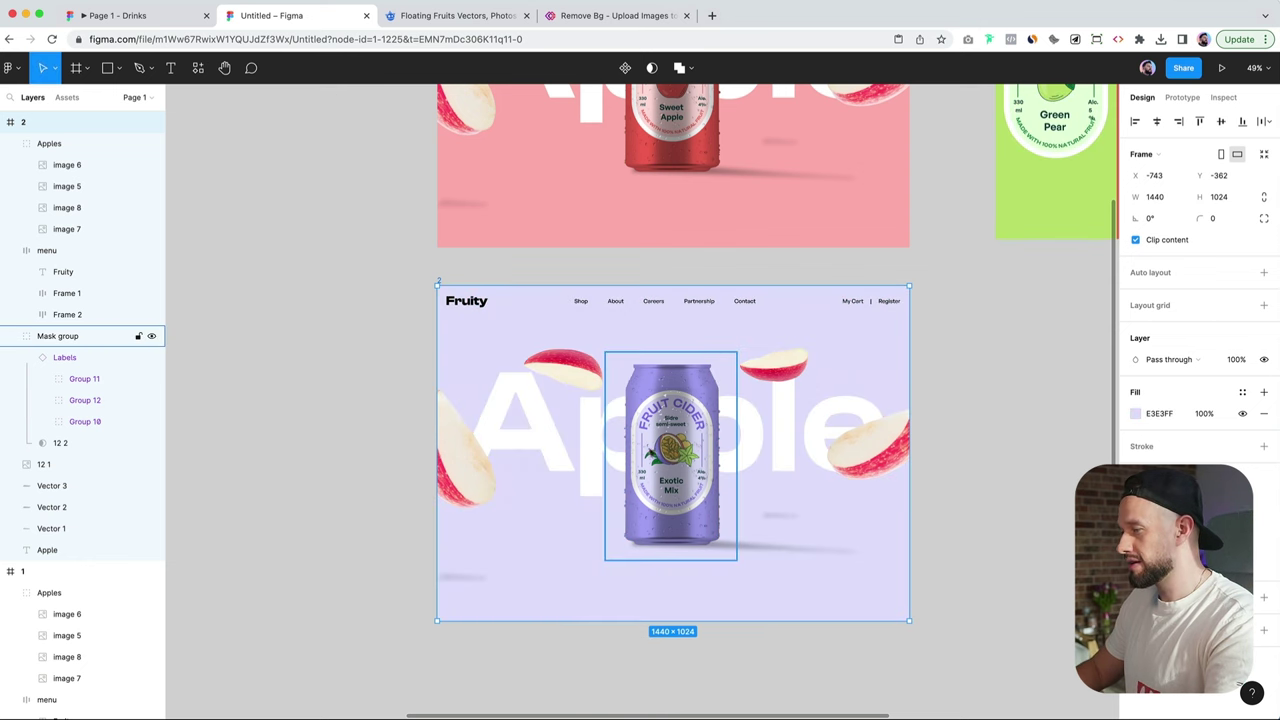
Step: Sample the purple from the can in frame 2 for its background and lighten the fill to C1BFF2
{"action": "key", "text": "i"}
{"action": "left_click", "coordinate": [641, 413]}
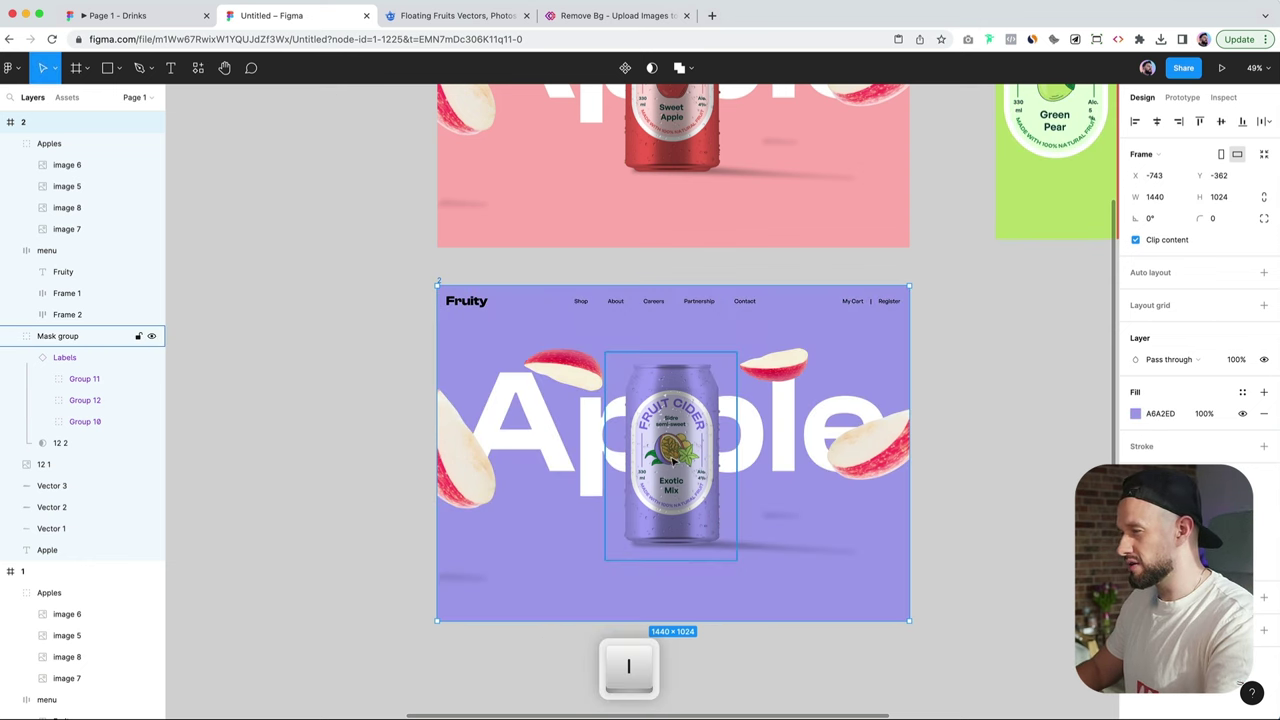
{"action": "left_click", "coordinate": [1135, 414]}
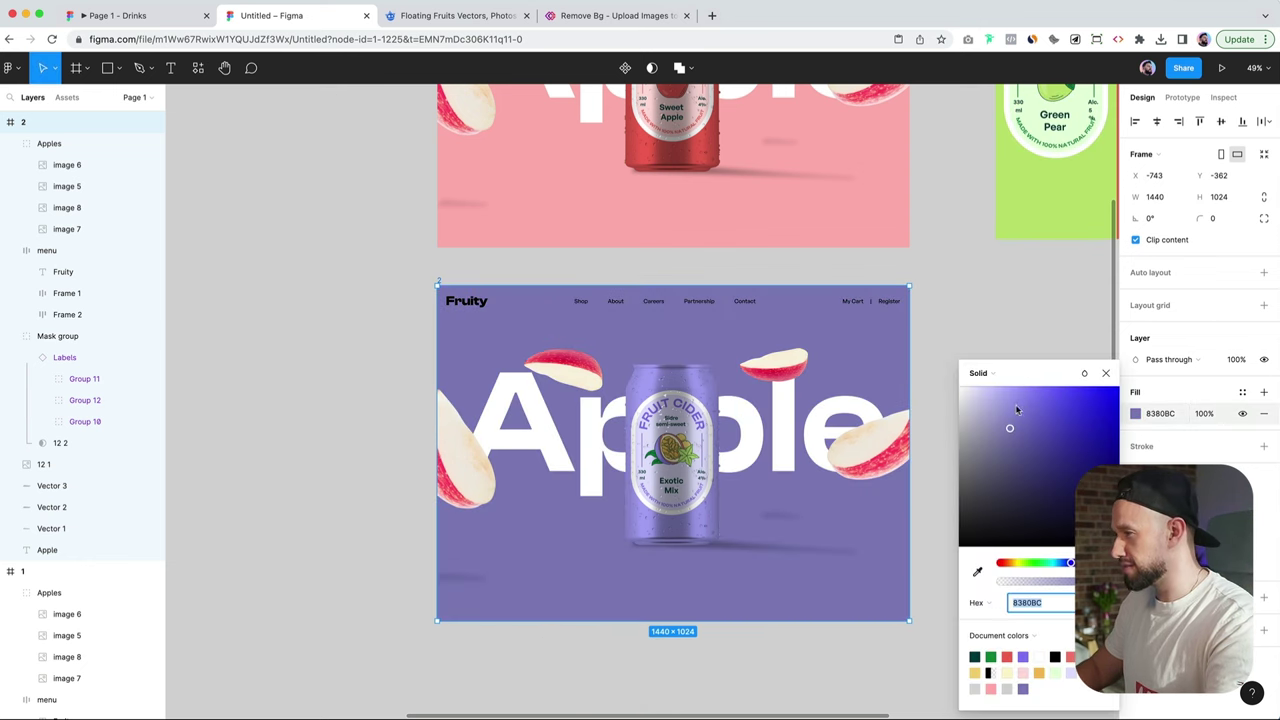
{"action": "left_click_drag", "start_coordinate": [1016, 410], "coordinate": [994, 403]}
Step: Move the Apples group in frame 2 straight down until every apple slice is outside the frame's visible area
{"action": "left_click", "coordinate": [851, 408]}
{"action": "scroll", "coordinate": [851, 408], "scroll_direction": "down", "scroll_amount": 3}
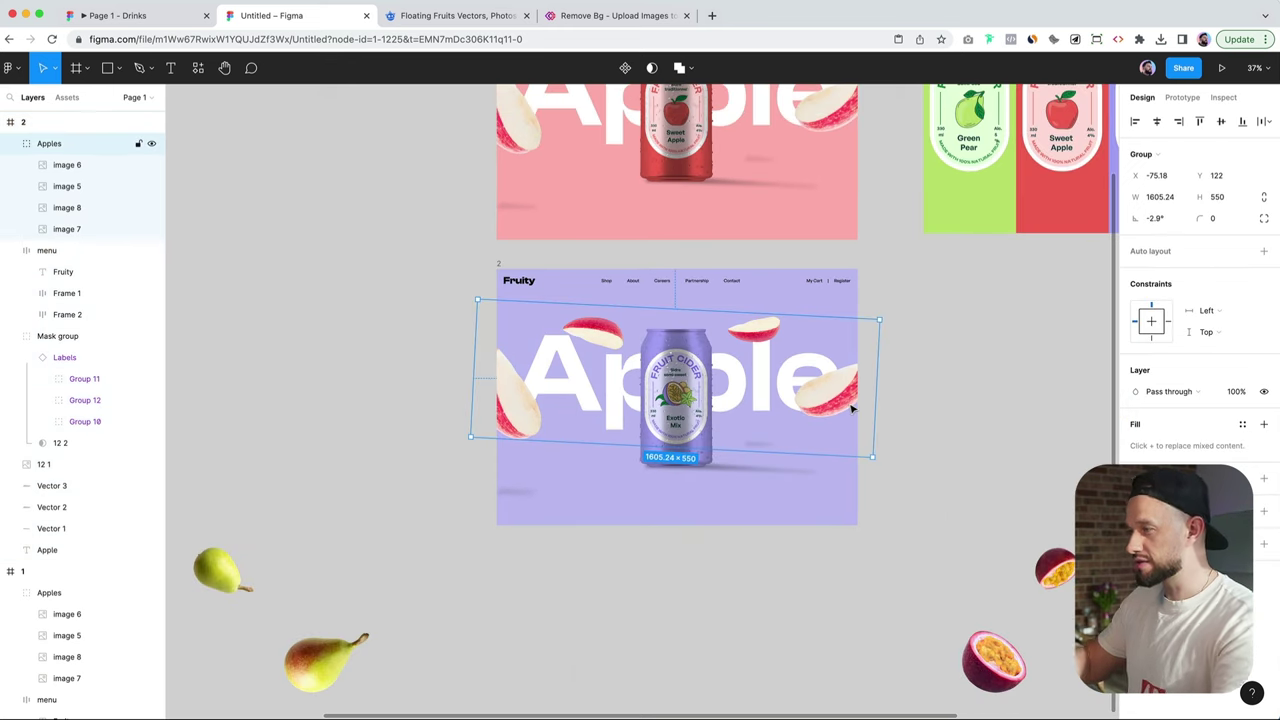
{"action": "left_click_drag", "start_coordinate": [781, 403], "coordinate": [816, 606]}
Step: Rename the passion fruit group, Group 9, on the canvas as "Passion fruit"
{"action": "left_click", "coordinate": [968, 555]}
{"action": "scroll", "coordinate": [955, 548], "scroll_direction": "down", "scroll_amount": 2}
{"action": "scroll", "coordinate": [955, 548], "scroll_direction": "right", "scroll_amount": 4}
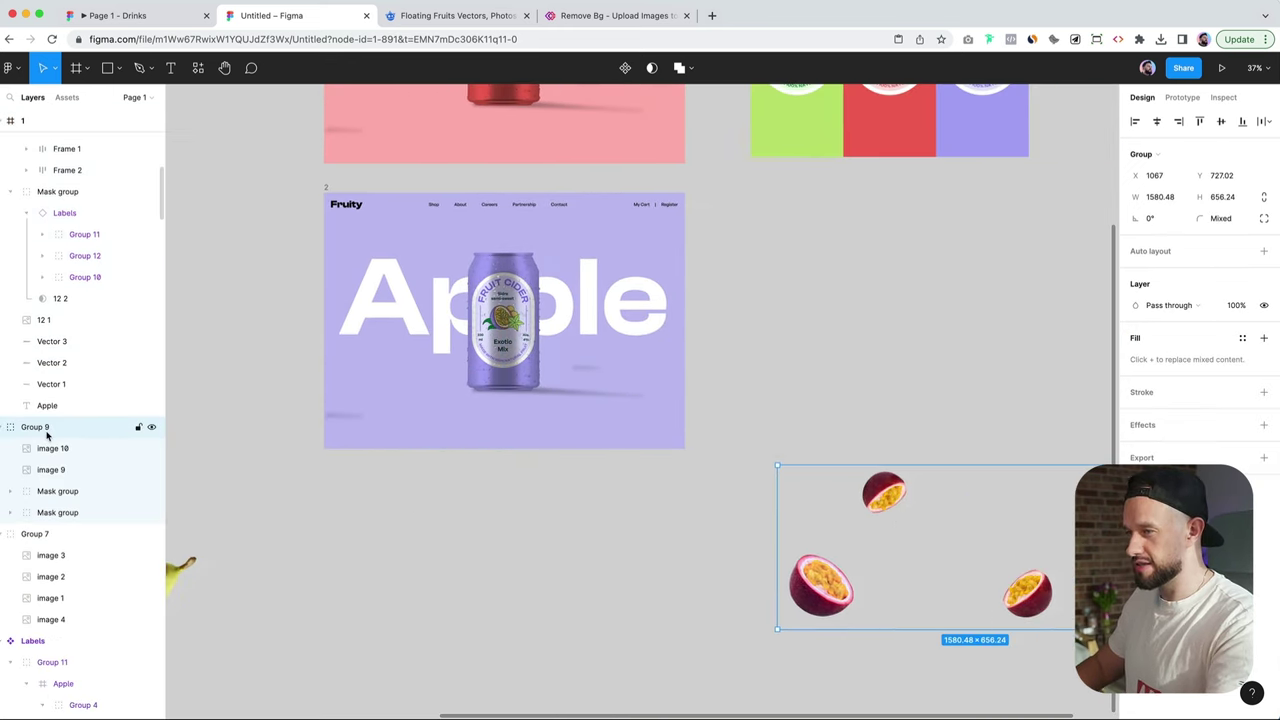
{"action": "double_click", "coordinate": [46, 432]}
{"action": "key", "text": "BackSpace"}
{"action": "type", "text": "Pa"}
Step: Copy the Passion fruit group and paste it into frame 2 so the fruit floats around the can
{"action": "left_click", "coordinate": [326, 188]}
{"action": "key", "text": "super+c"}
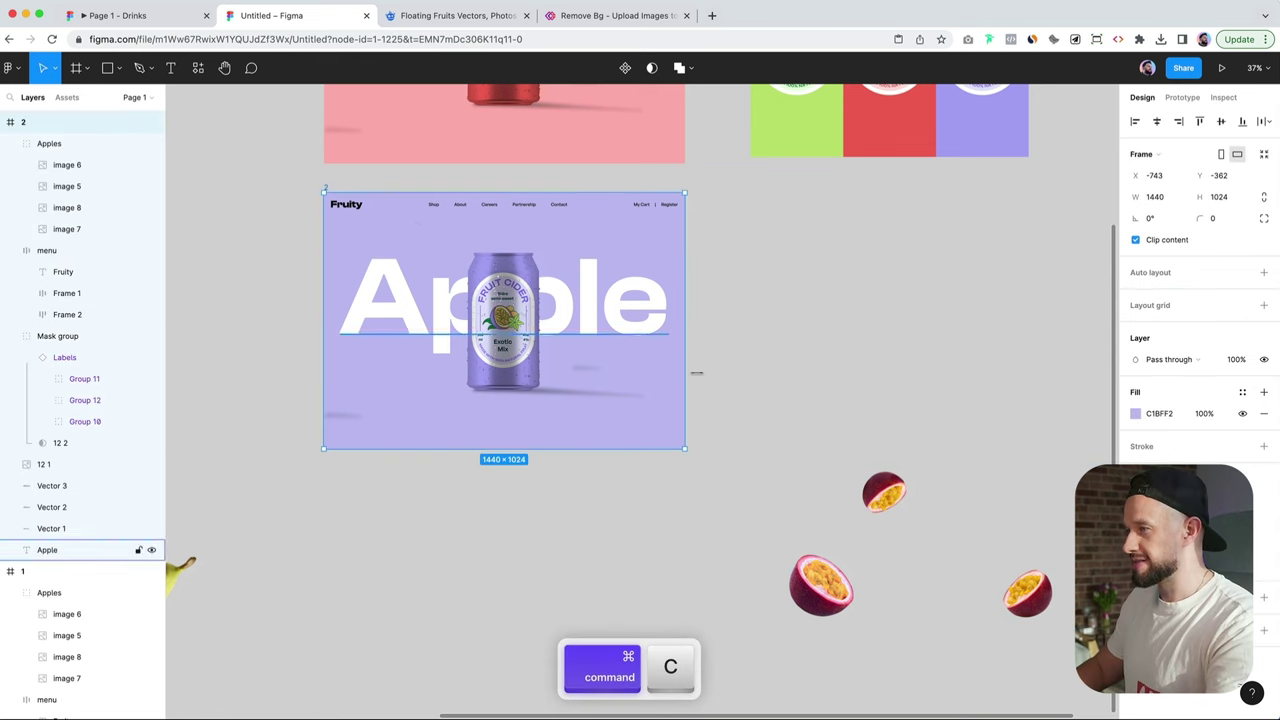
{"action": "key", "text": "super+v"}
{"action": "scroll", "coordinate": [708, 374], "scroll_direction": "up", "scroll_amount": 2}
{"action": "scroll", "coordinate": [708, 374], "scroll_direction": "left", "scroll_amount": 2}
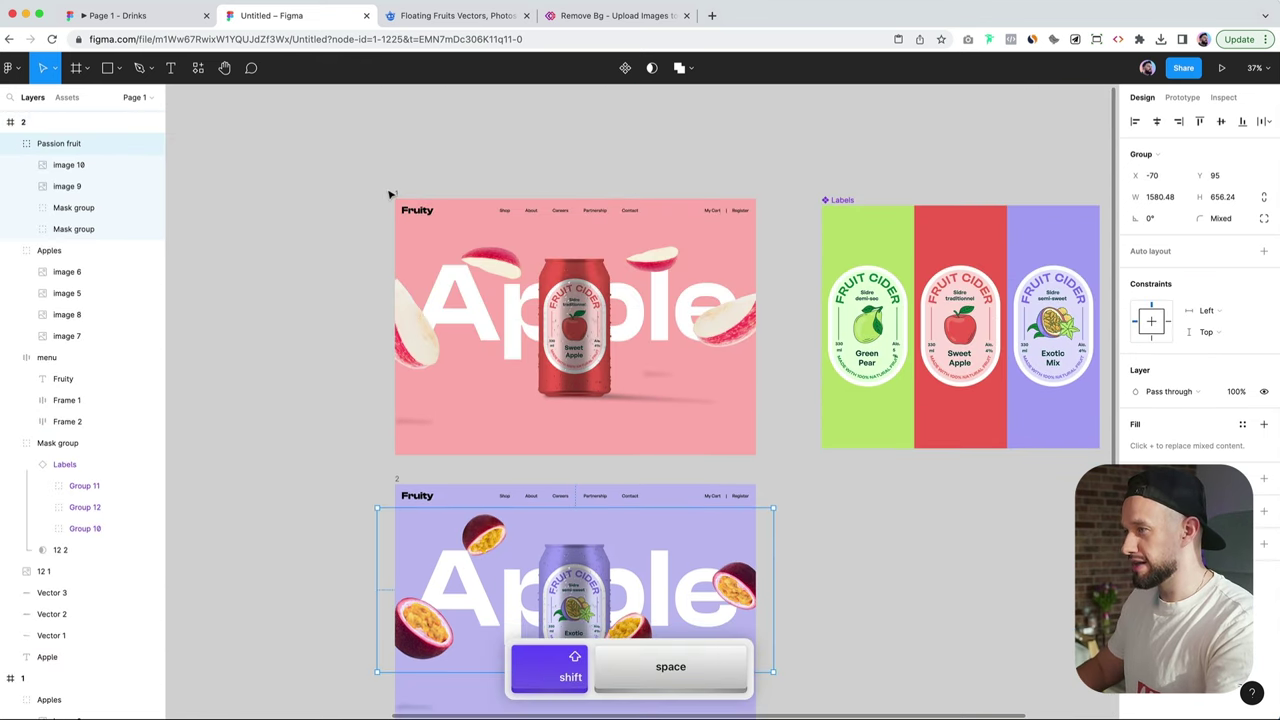
Step: Paste the Passion fruit group into frame 1 and move it up until it lies outside the frame's visible area
{"action": "left_click", "coordinate": [406, 195]}
{"action": "left_click", "coordinate": [398, 195]}
{"action": "key", "text": "super+c"}
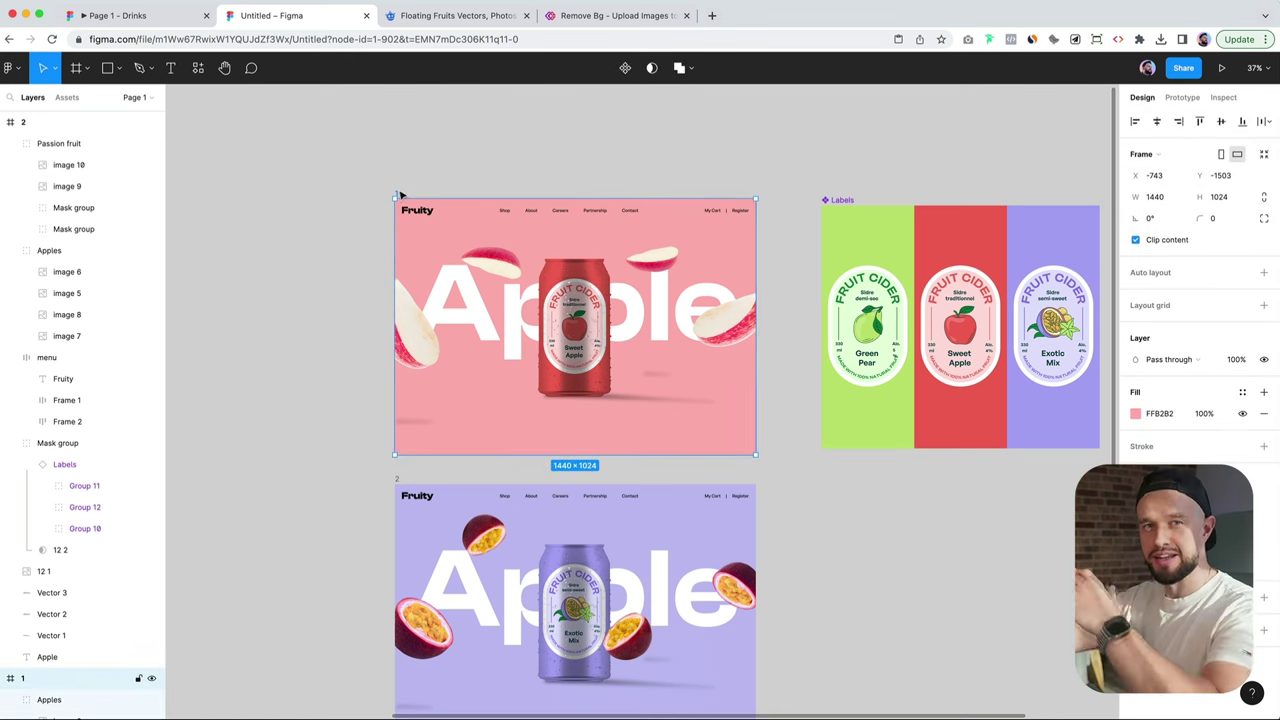
{"action": "key", "text": "super+v"}
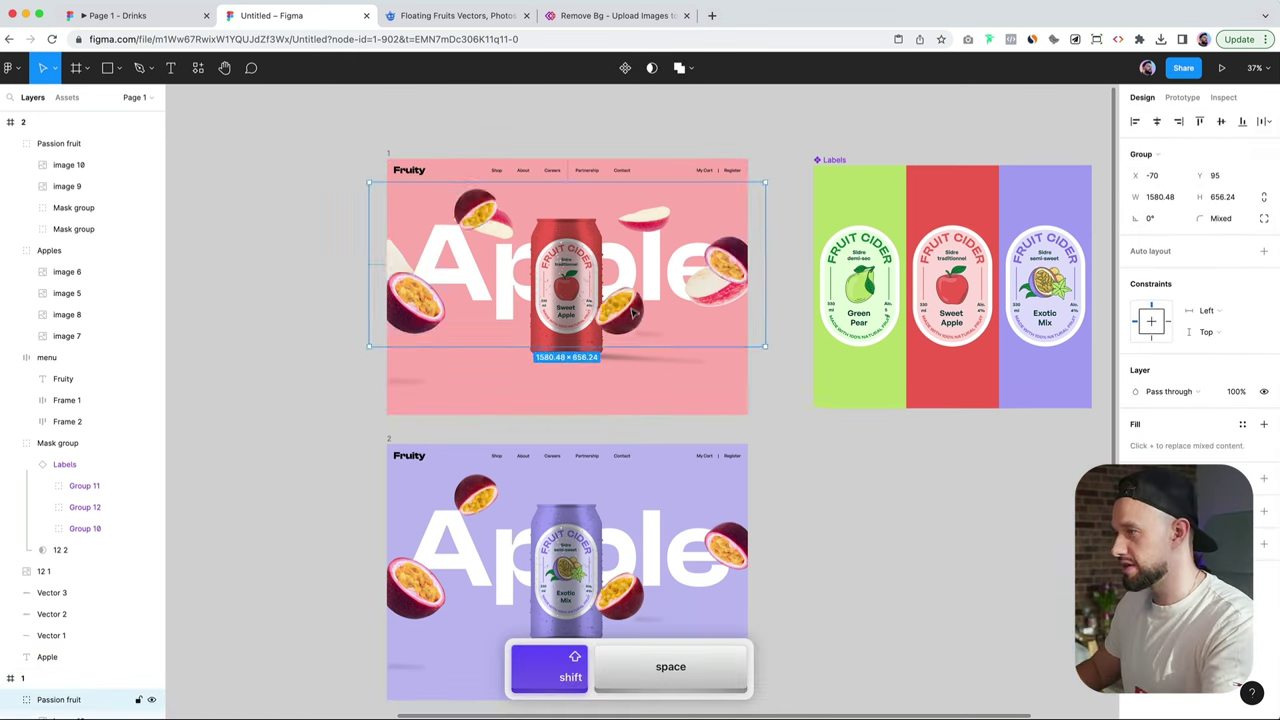
{"action": "left_click_drag", "start_coordinate": [626, 324], "coordinate": [626, 144]}
{"action": "left_click", "coordinate": [814, 486]}
Step: Duplicate frame 1 directly above the original, aligned at X -743 and Y -2644
{"action": "scroll", "coordinate": [808, 500], "scroll_direction": "down", "scroll_amount": 2}
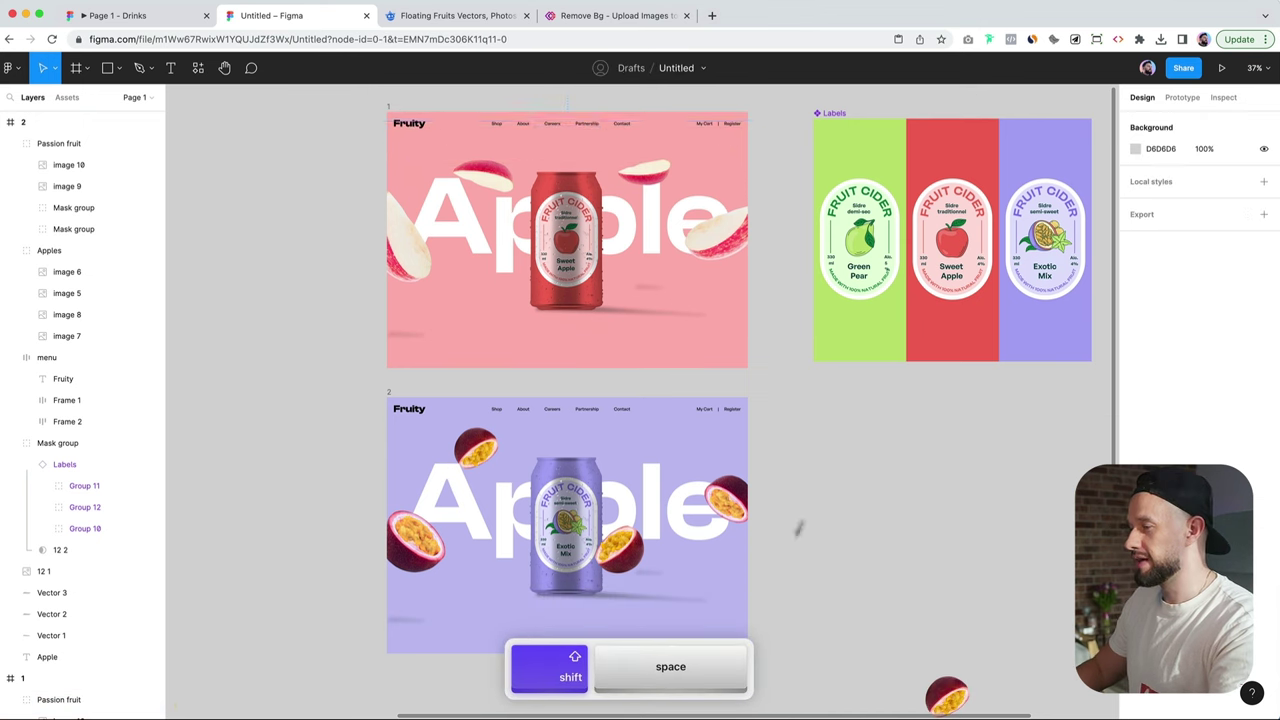
{"action": "scroll", "coordinate": [460, 383], "scroll_direction": "down", "scroll_amount": 2}
{"action": "scroll", "coordinate": [447, 362], "scroll_direction": "down", "scroll_amount": 1}
{"action": "scroll", "coordinate": [447, 362], "scroll_direction": "up", "scroll_amount": 2}
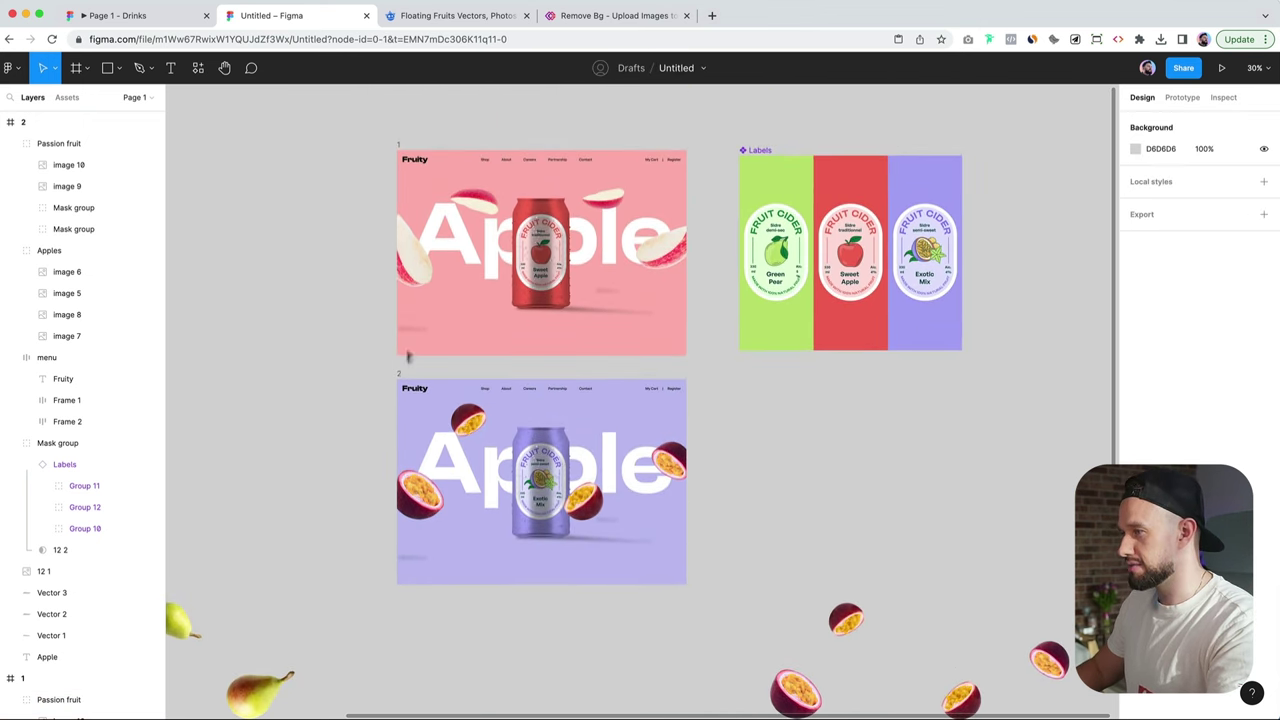
{"action": "left_click", "coordinate": [401, 373]}
{"action": "left_click", "coordinate": [399, 145]}
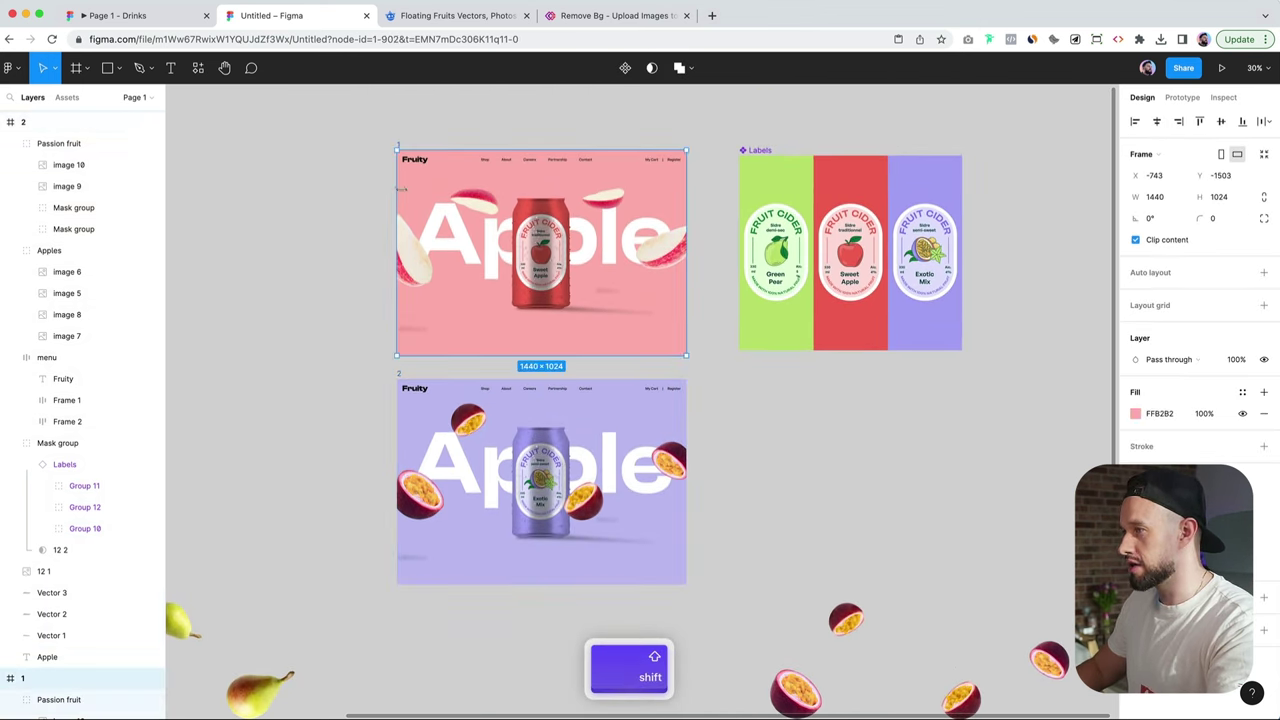
{"action": "scroll", "coordinate": [510, 400], "scroll_direction": "up", "scroll_amount": 2}
{"action": "left_click_drag", "start_coordinate": [519, 441], "coordinate": [519, 212]}
Step: Slide the Labels instance in frame 3's mask group horizontally to X 571 so the Green Pear label is centred on the can
{"action": "left_click", "coordinate": [541, 262]}
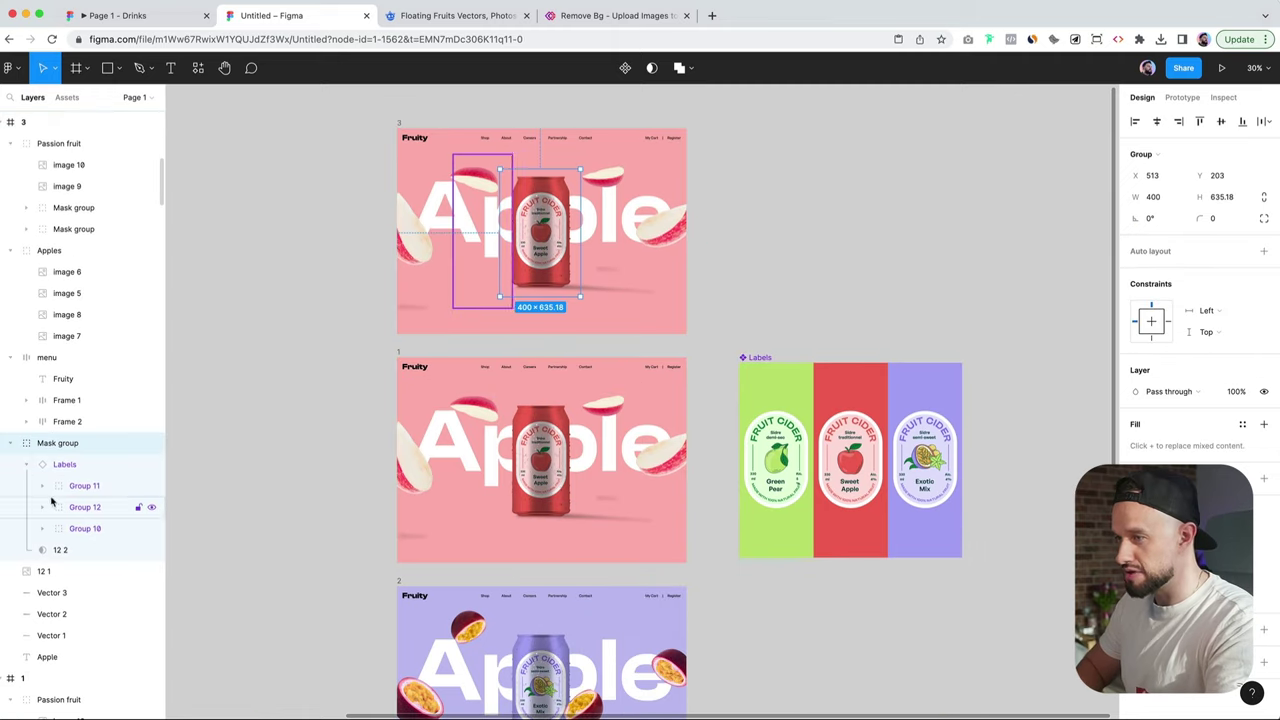
{"action": "left_click", "coordinate": [58, 469]}
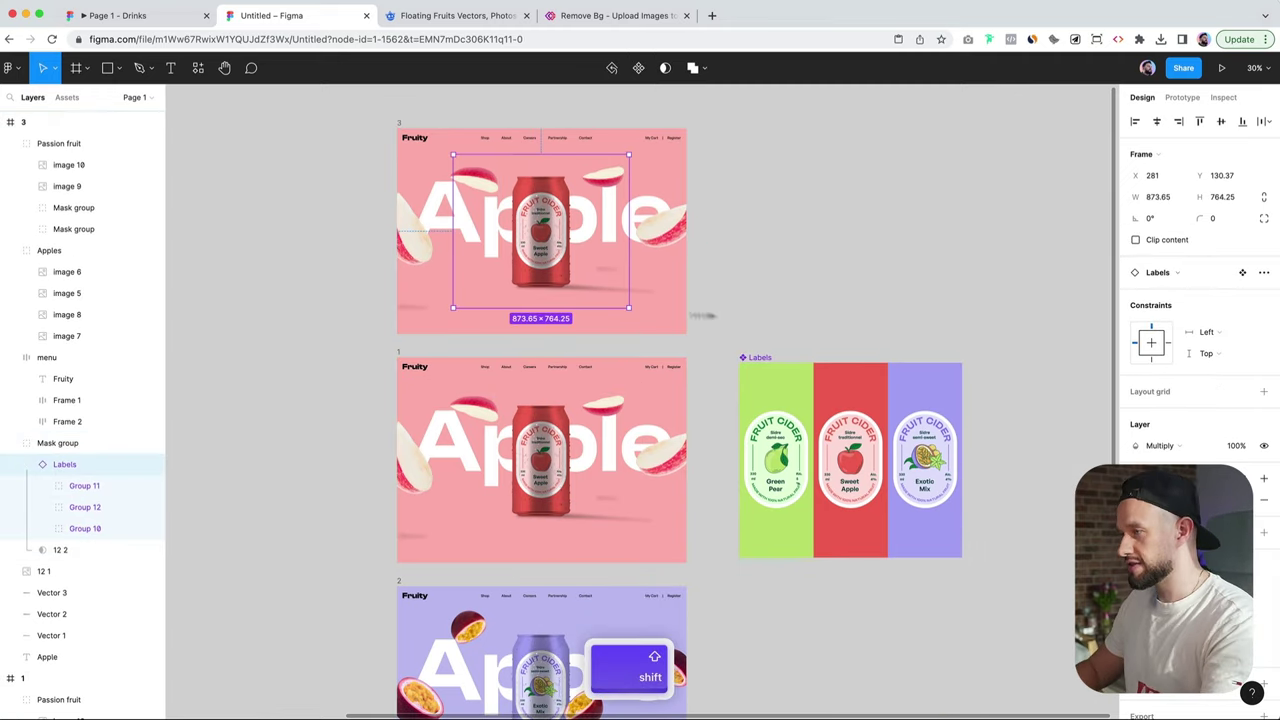
{"action": "left_click_drag", "start_coordinate": [539, 256], "coordinate": [612, 256]}
{"action": "scroll", "coordinate": [570, 280], "scroll_direction": "up", "scroll_amount": 5}
{"action": "key", "text": "Right"}
{"action": "key", "text": "Left"}
{"action": "key", "text": "Left"}
{"action": "key", "text": "Left"}
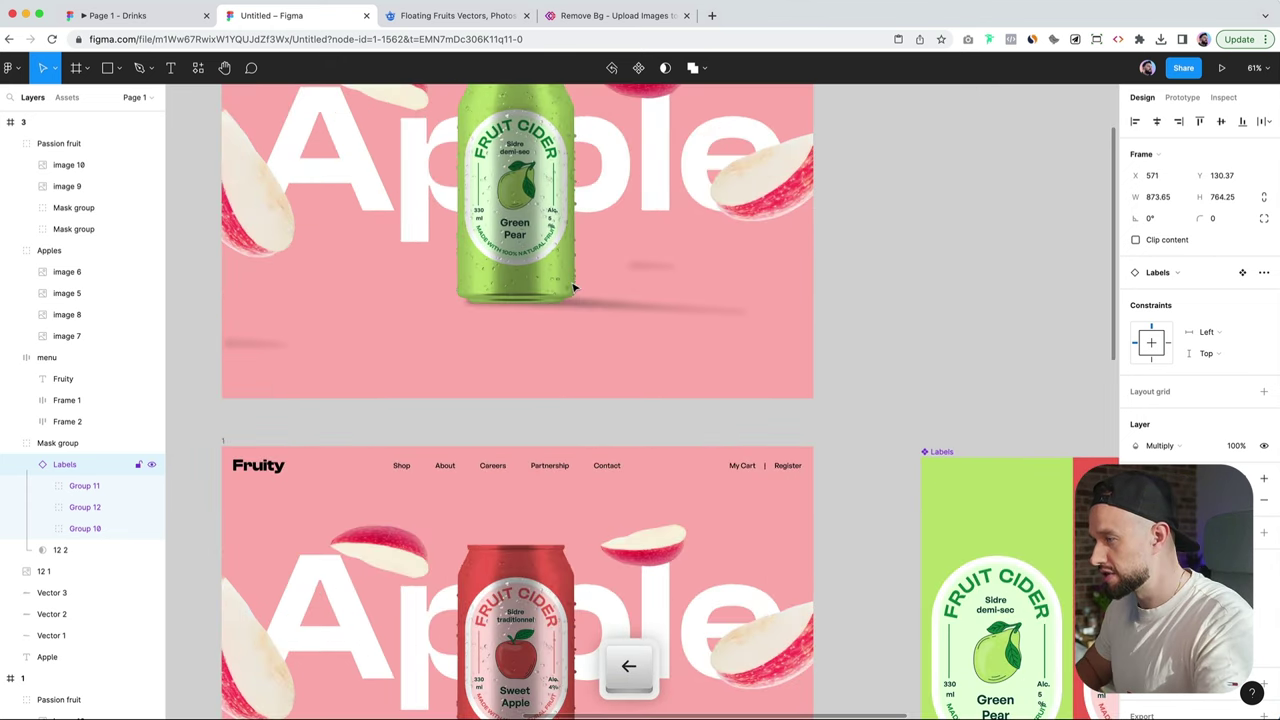
Step: Sample a green from the can in frame 3 for its background and adjust the fill to soft green B6CD87
{"action": "scroll", "coordinate": [780, 553], "scroll_direction": "down", "scroll_amount": 3}
{"action": "left_click", "coordinate": [767, 487]}
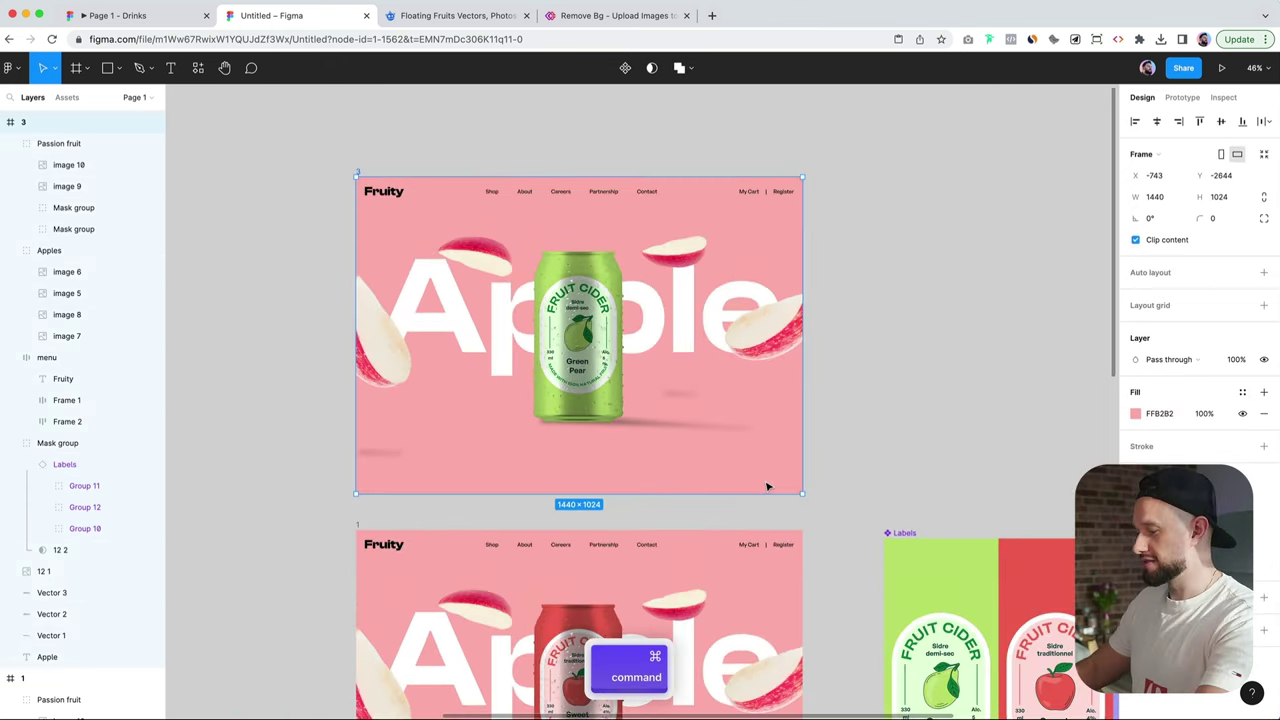
{"action": "key", "text": "i"}
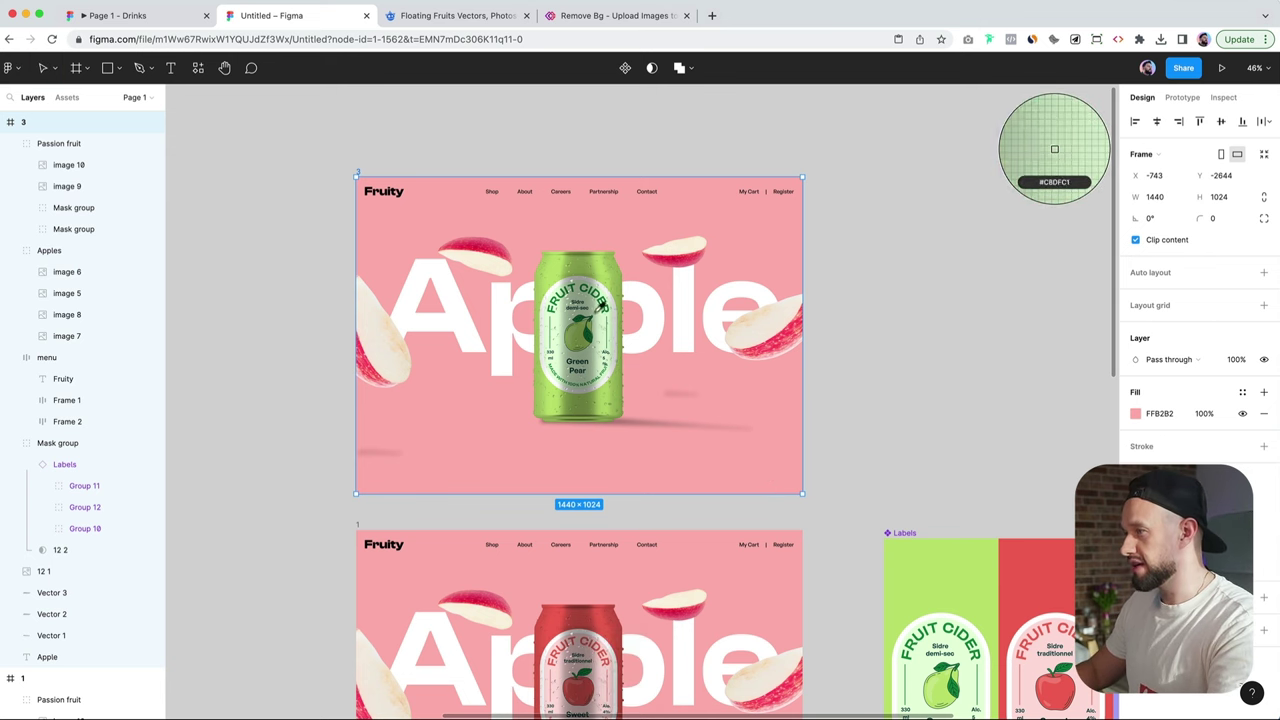
{"action": "left_click", "coordinate": [1054, 149]}
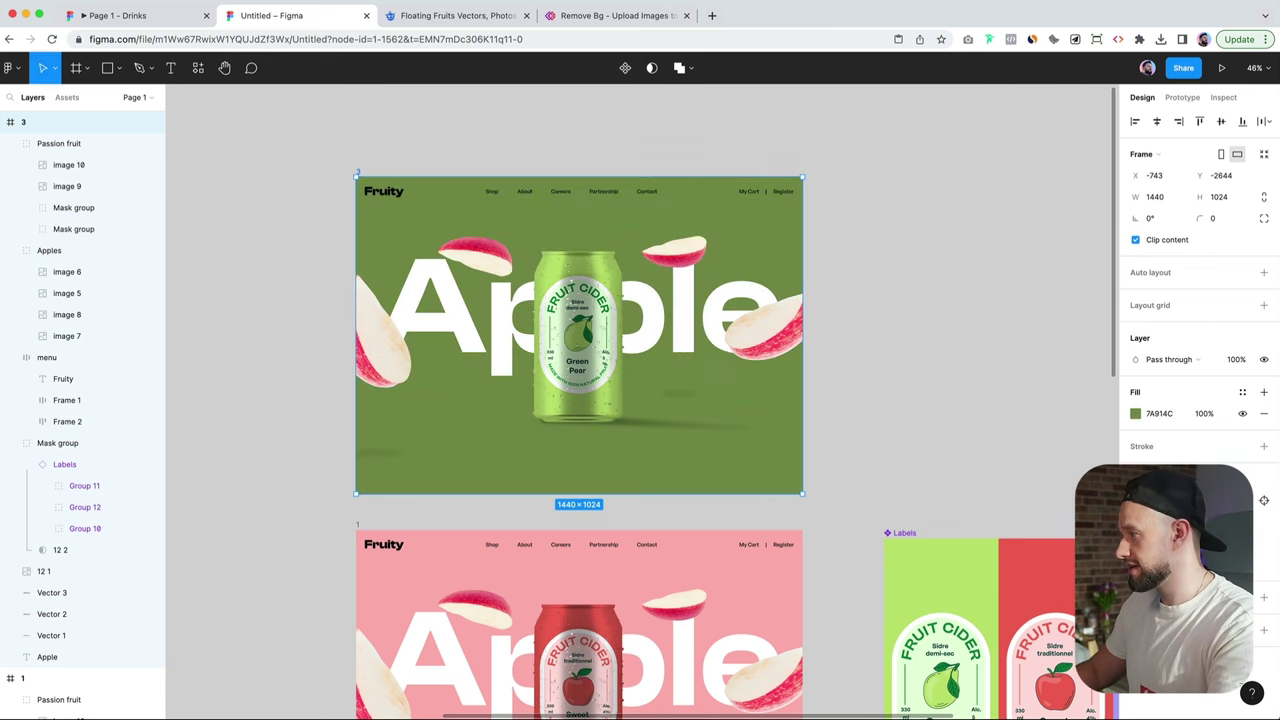
{"action": "left_click", "coordinate": [1135, 413]}
{"action": "left_click", "coordinate": [1044, 430]}
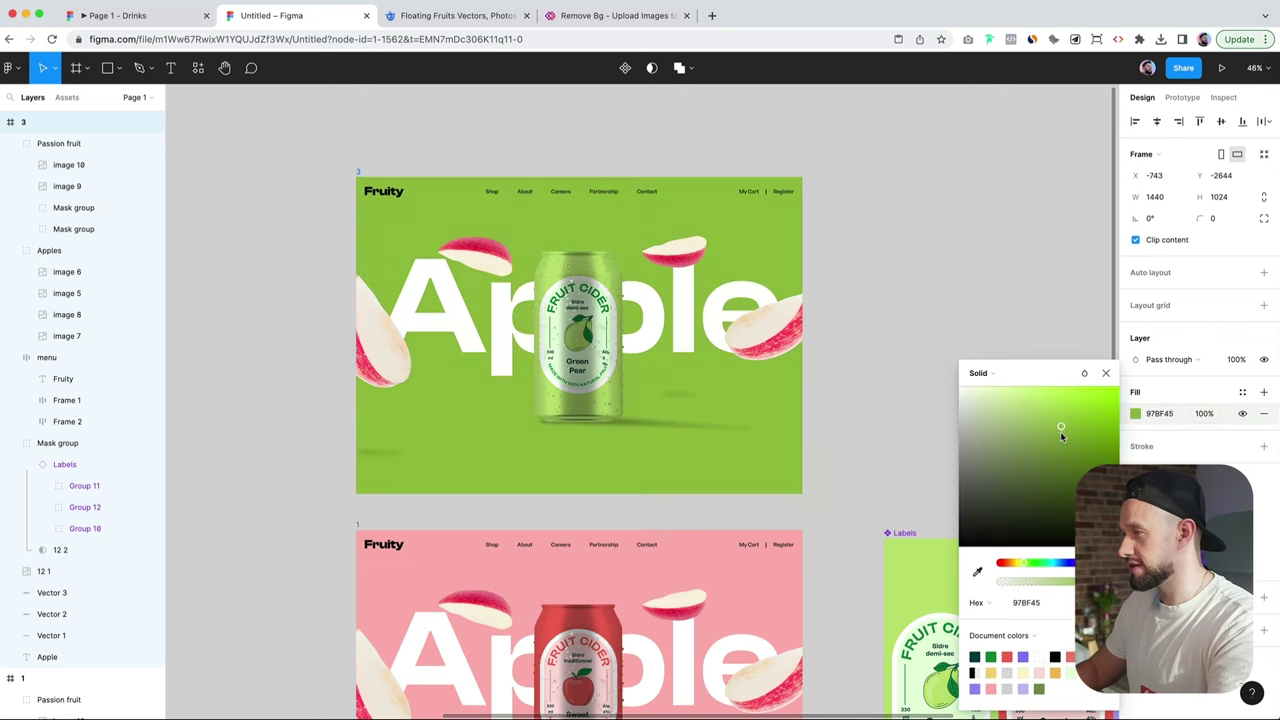
{"action": "left_click_drag", "start_coordinate": [1025, 437], "coordinate": [1014, 432]}
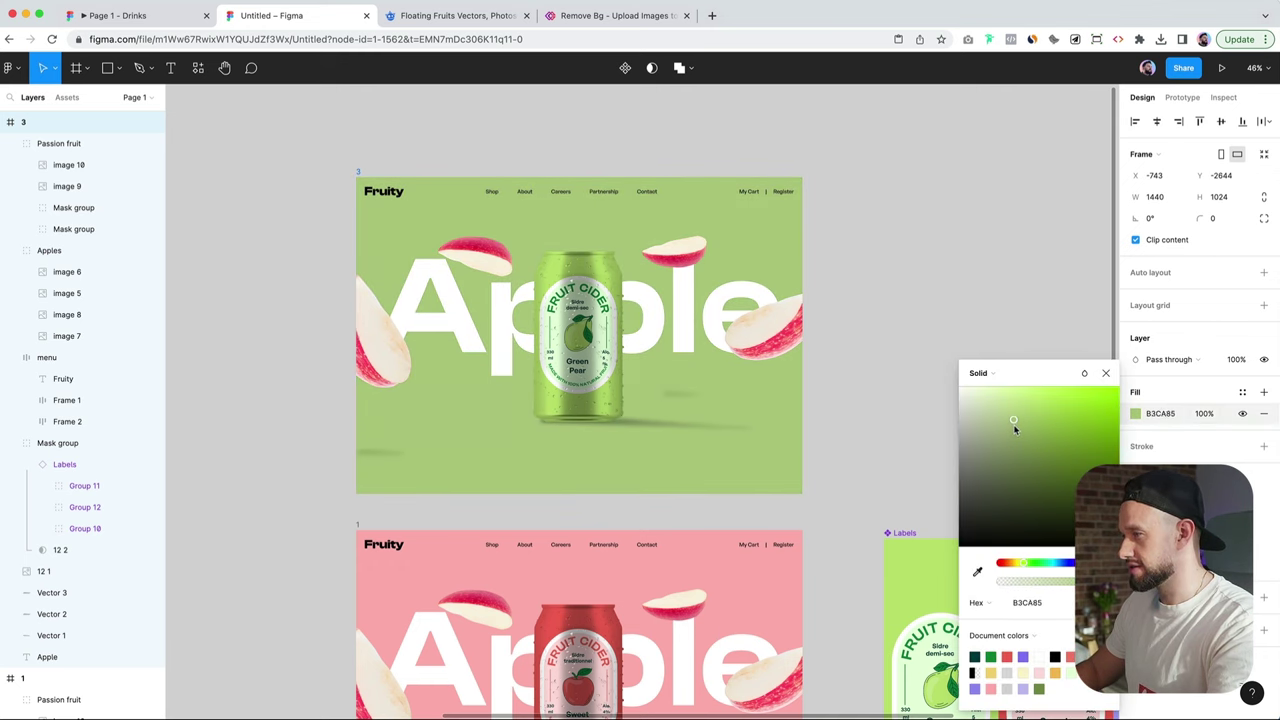
{"action": "left_click", "coordinate": [869, 409]}
Step: Move the Apples group in frame 3 up until every apple slice is outside the frame's visible area
{"action": "scroll", "coordinate": [866, 408], "scroll_direction": "down", "scroll_amount": 3}
{"action": "left_click", "coordinate": [774, 233]}
{"action": "scroll", "coordinate": [757, 309], "scroll_direction": "up", "scroll_amount": 2}
{"action": "scroll", "coordinate": [757, 310], "scroll_direction": "up", "scroll_amount": 2}
{"action": "left_click_drag", "start_coordinate": [757, 310], "coordinate": [768, 113]}
Step: Copy the pears group, Group 7, from the canvas and paste it into frame 3
{"action": "scroll", "coordinate": [730, 436], "scroll_direction": "down", "scroll_amount": 8}
{"action": "scroll", "coordinate": [690, 425], "scroll_direction": "up", "scroll_amount": 2}
{"action": "scroll", "coordinate": [674, 420], "scroll_direction": "left", "scroll_amount": 3}
{"action": "scroll", "coordinate": [674, 420], "scroll_direction": "down", "scroll_amount": 2}
{"action": "left_click", "coordinate": [488, 360]}
{"action": "scroll", "coordinate": [826, 354], "scroll_direction": "up", "scroll_amount": 10}
{"action": "key", "text": "super+c"}
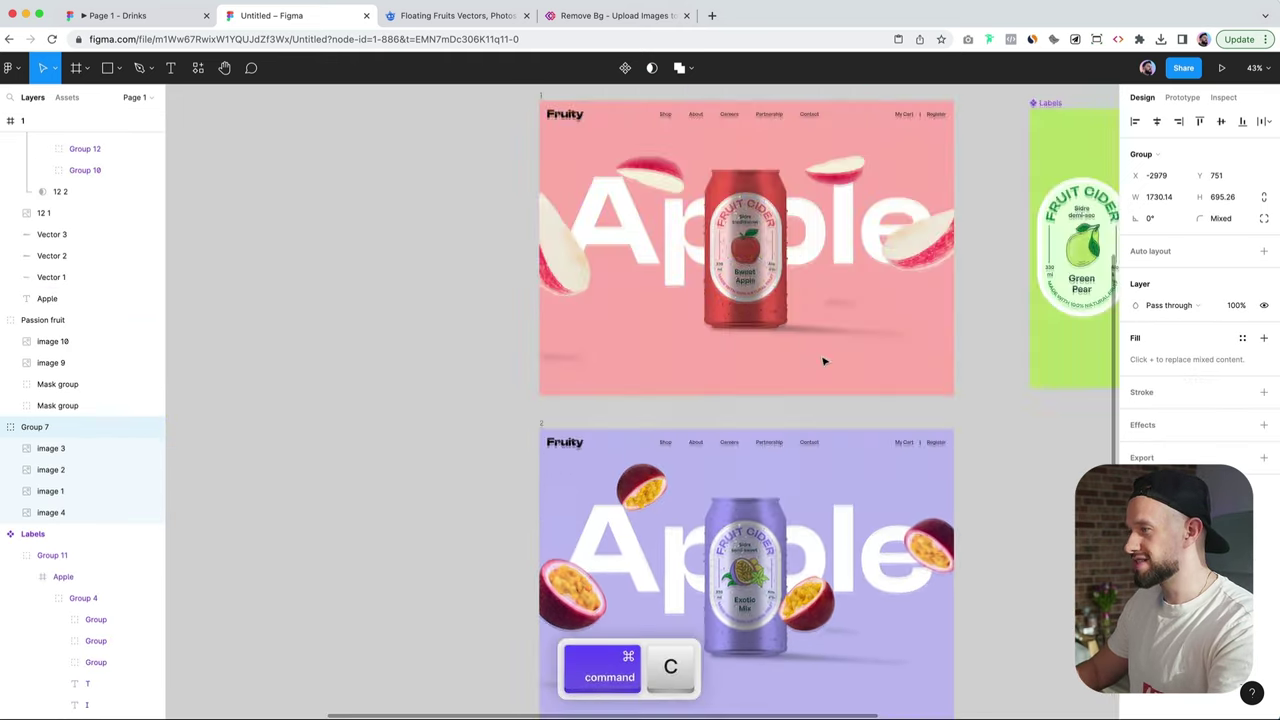
{"action": "scroll", "coordinate": [784, 373], "scroll_direction": "up", "scroll_amount": 3}
{"action": "scroll", "coordinate": [784, 373], "scroll_direction": "right", "scroll_amount": 2}
{"action": "left_click", "coordinate": [459, 161]}
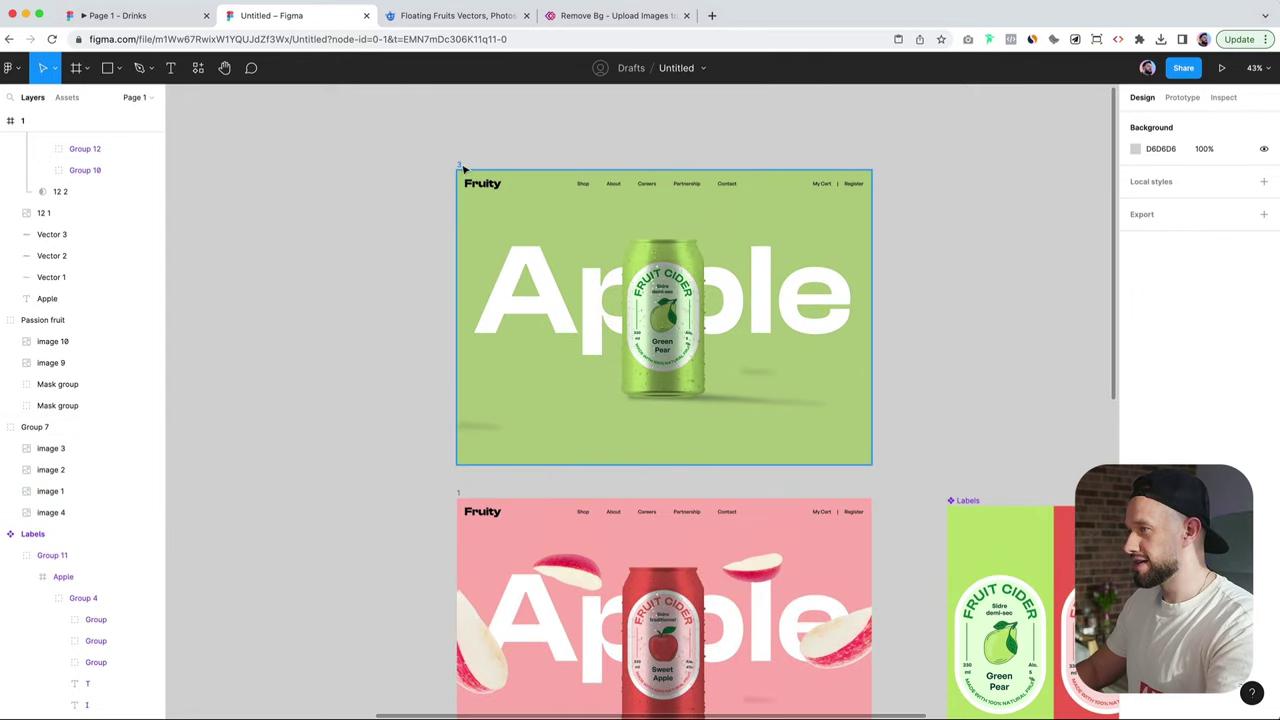
{"action": "key", "text": "super+v"}
Step: Paste the pears group into frame 1 and move it down until it lies outside the frame's visible area
{"action": "scroll", "coordinate": [900, 390], "scroll_direction": "up", "scroll_amount": 1}
{"action": "scroll", "coordinate": [800, 400], "scroll_direction": "down", "scroll_amount": 3}
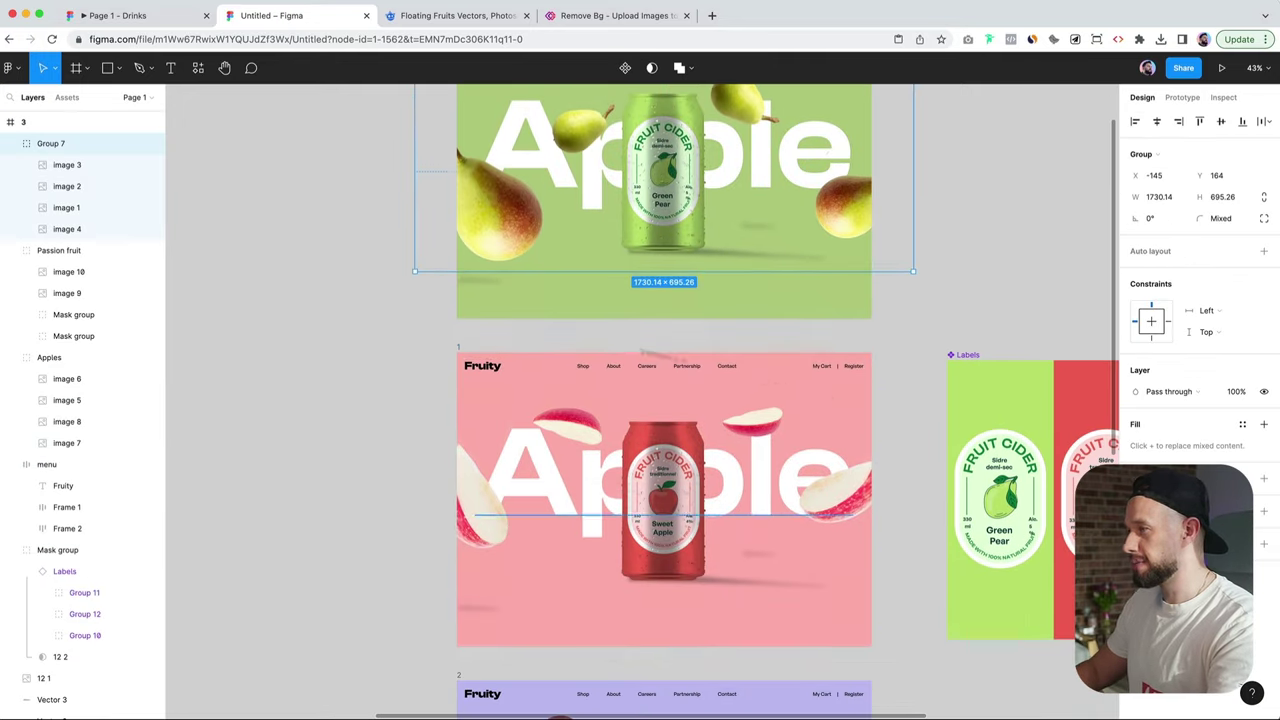
{"action": "left_click", "coordinate": [712, 398]}
{"action": "key", "text": "super+v"}
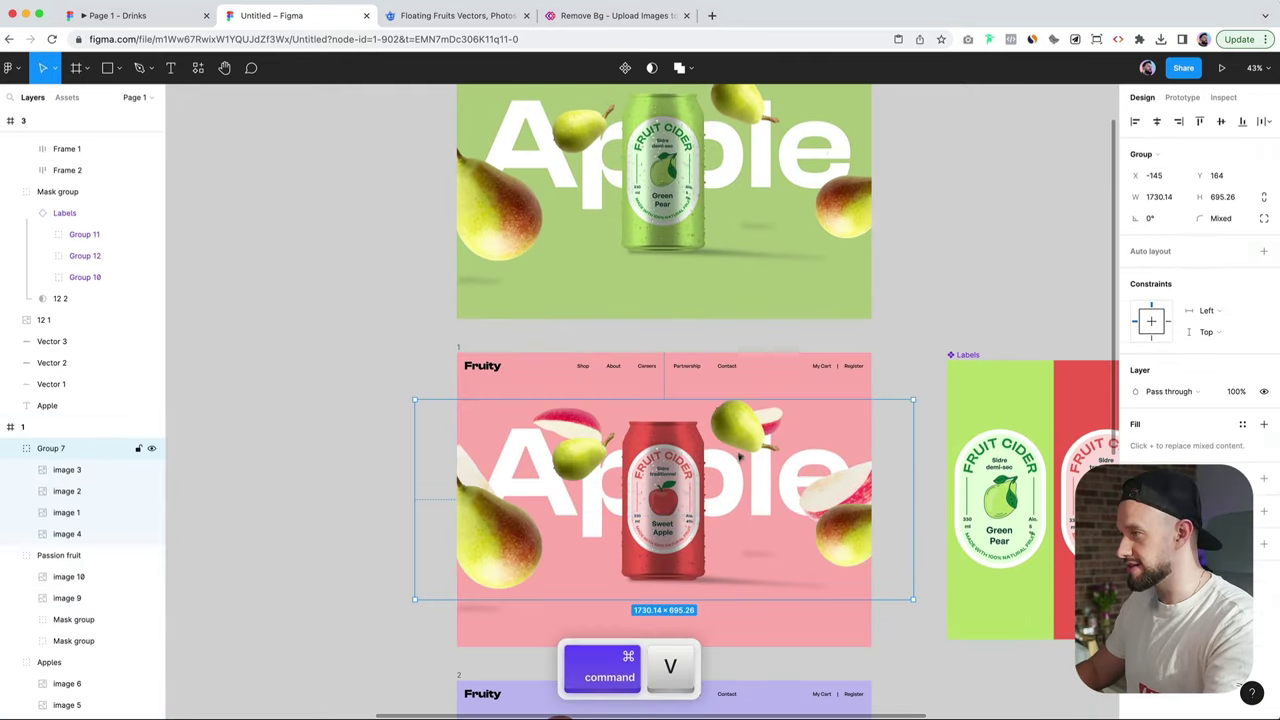
{"action": "left_click_drag", "start_coordinate": [758, 458], "coordinate": [767, 717]}
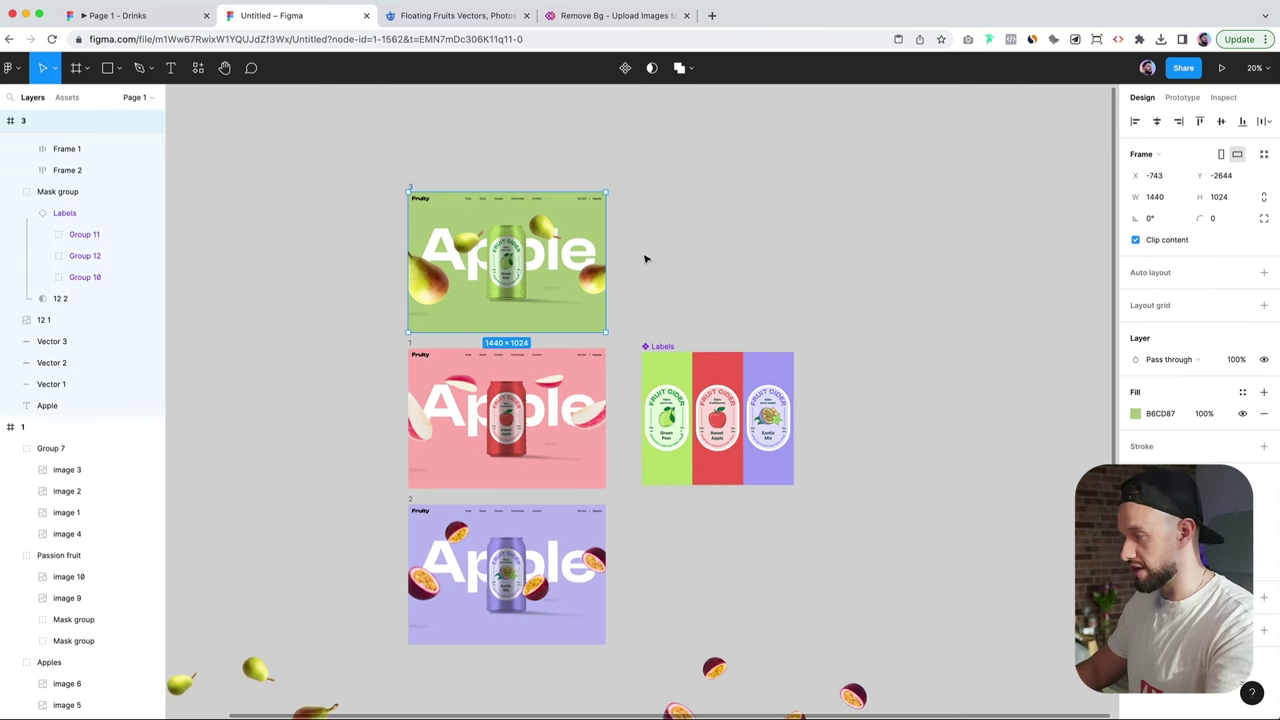
Step: Add a 1440 × 1024 Desktop frame beside frame 3 and duplicate it into a gapless row of three starting at X 880
{"action": "key", "text": "f"}
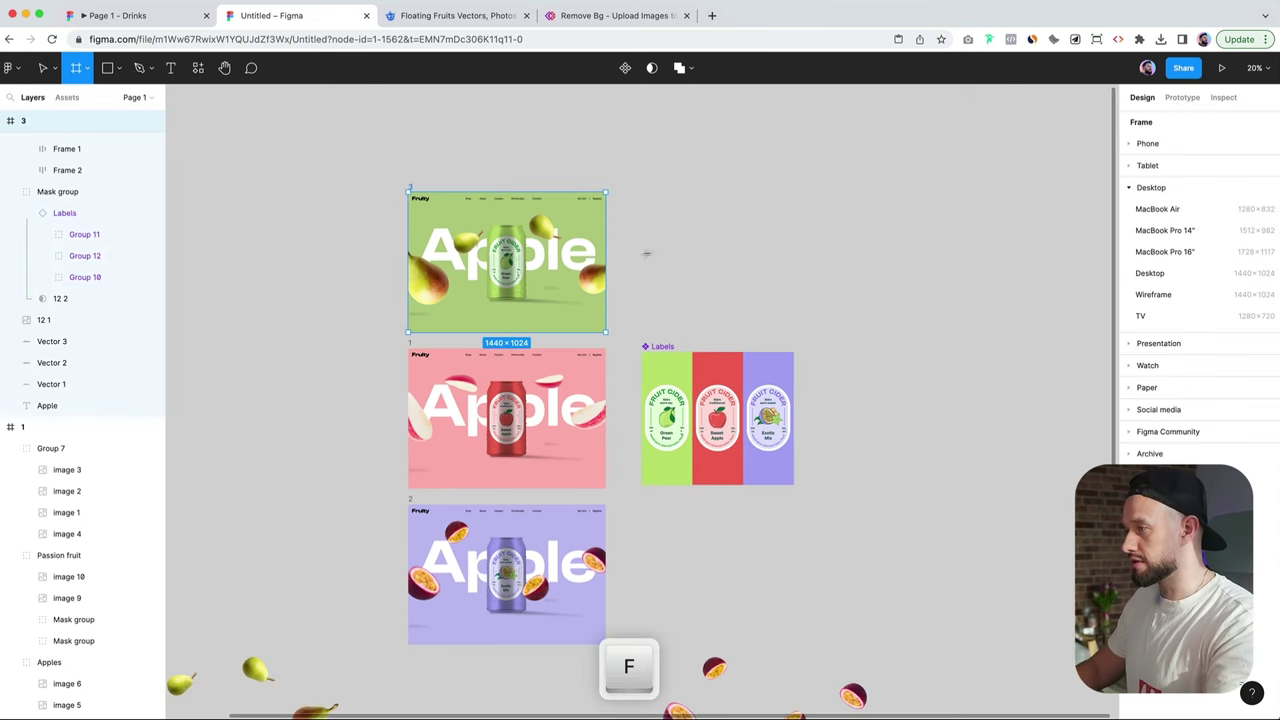
{"action": "left_click", "coordinate": [1152, 273]}
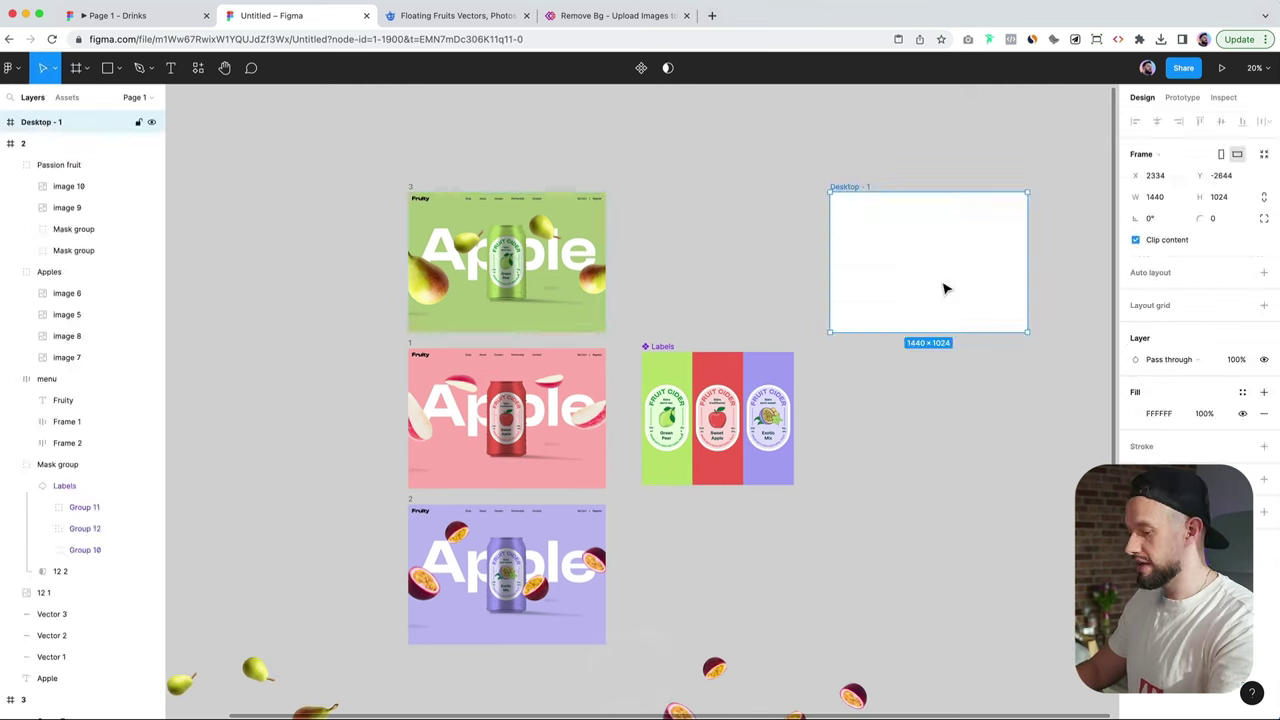
{"action": "left_click_drag", "start_coordinate": [941, 287], "coordinate": [905, 259]}
{"action": "scroll", "coordinate": [829, 287], "scroll_direction": "right", "scroll_amount": 2}
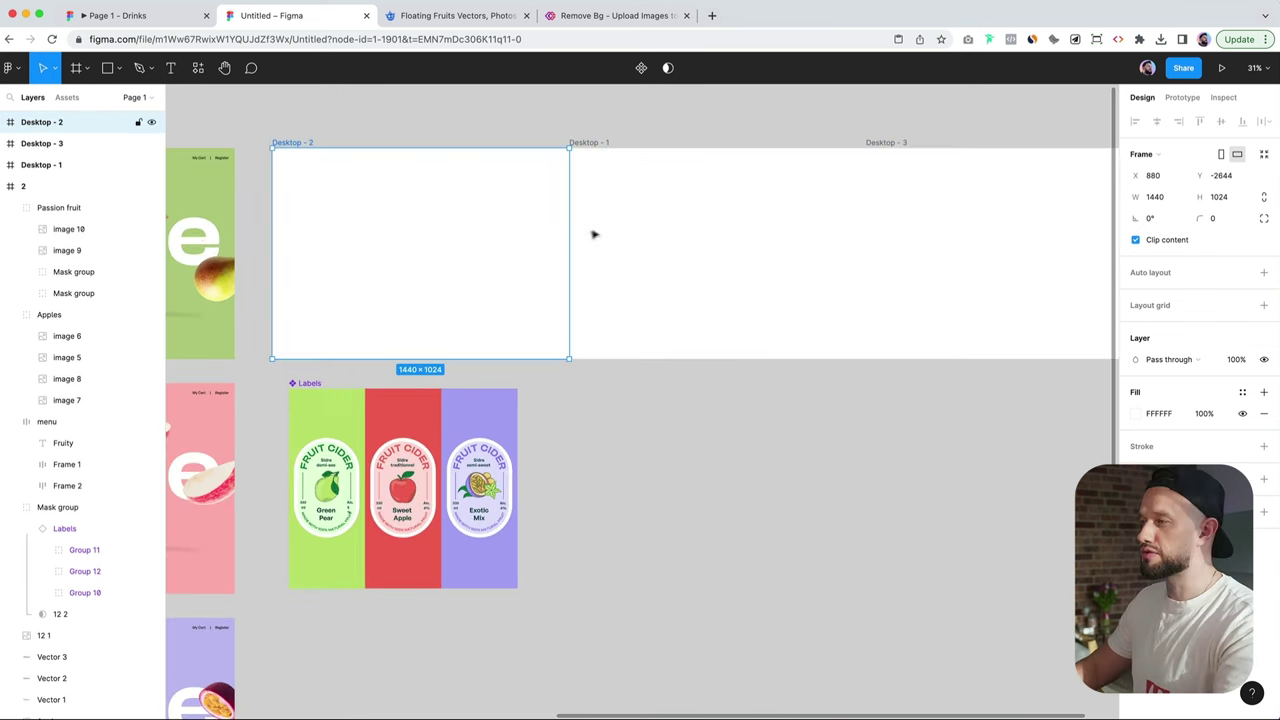
Step: Fill the first blank Desktop frame in the row with green B6CD87 sampled from frame 3's background
{"action": "scroll", "coordinate": [593, 234], "scroll_direction": "down", "scroll_amount": 3}
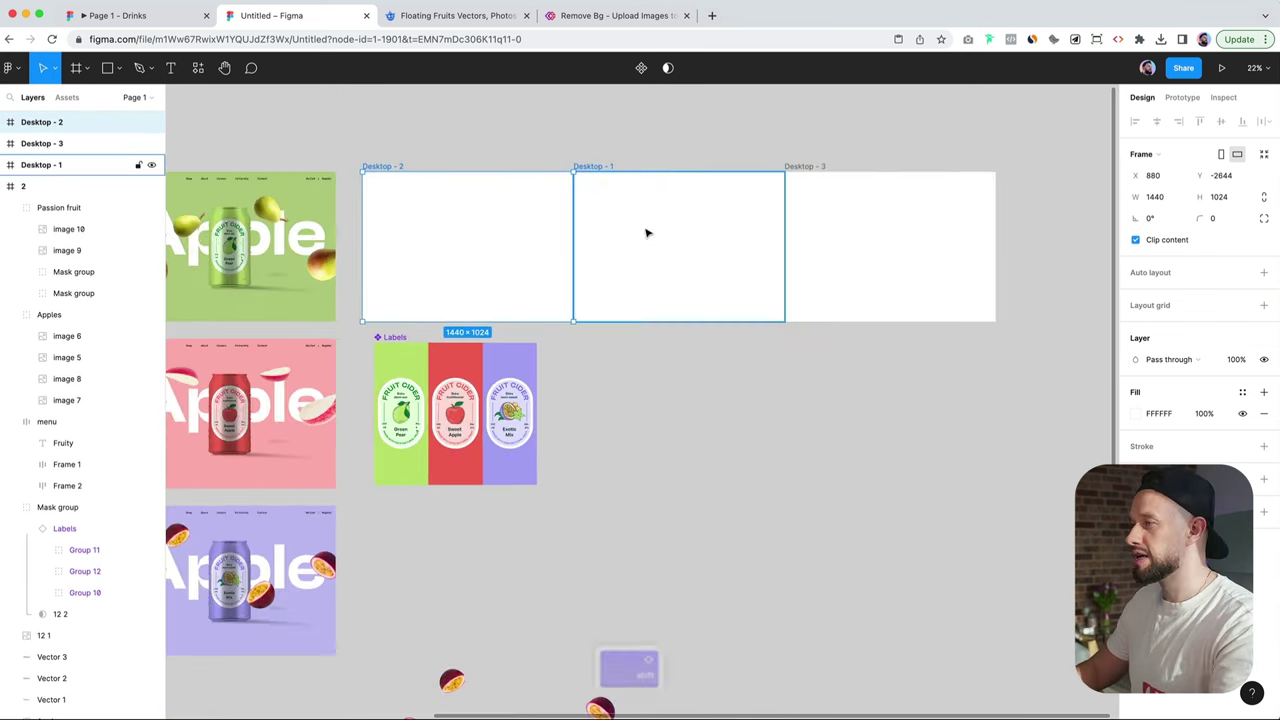
{"action": "left_click", "coordinate": [648, 233], "text": "shift"}
{"action": "left_click", "coordinate": [828, 262], "text": "shift"}
{"action": "scroll", "coordinate": [494, 291], "scroll_direction": "left", "scroll_amount": 2}
{"action": "left_click", "coordinate": [640, 296]}
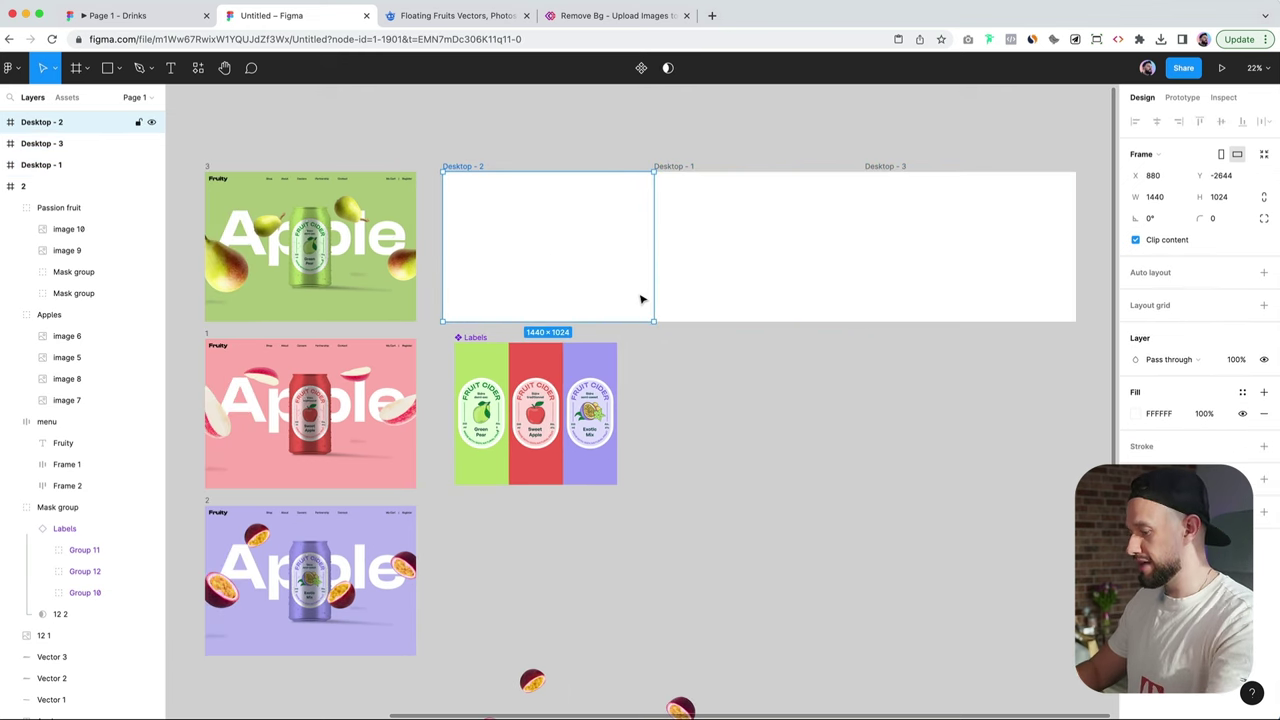
{"action": "key", "text": "i"}
{"action": "left_click", "coordinate": [400, 195]}
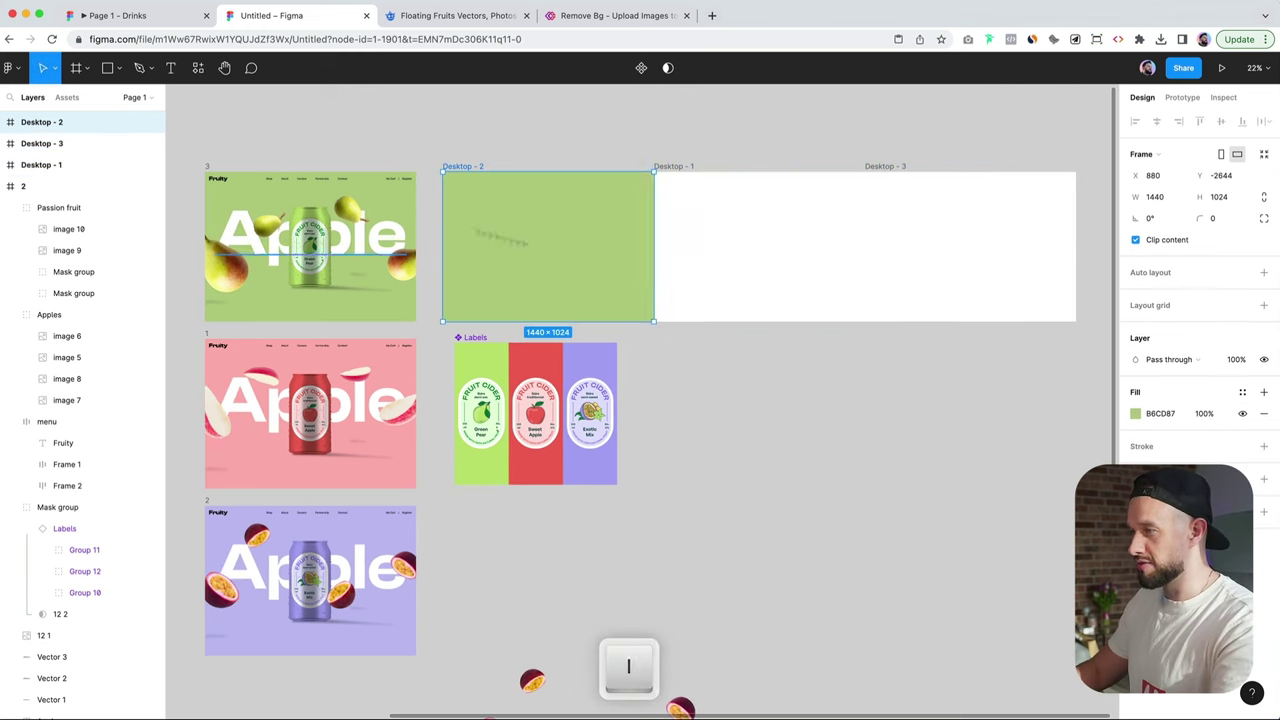
Step: Fill the middle Desktop frame with pink FFB2B2 sampled from frame 1 and the last with lilac C1BFF2 sampled from frame 2
{"action": "left_click", "coordinate": [740, 280]}
{"action": "key", "text": "i"}
{"action": "left_click", "coordinate": [398, 362]}
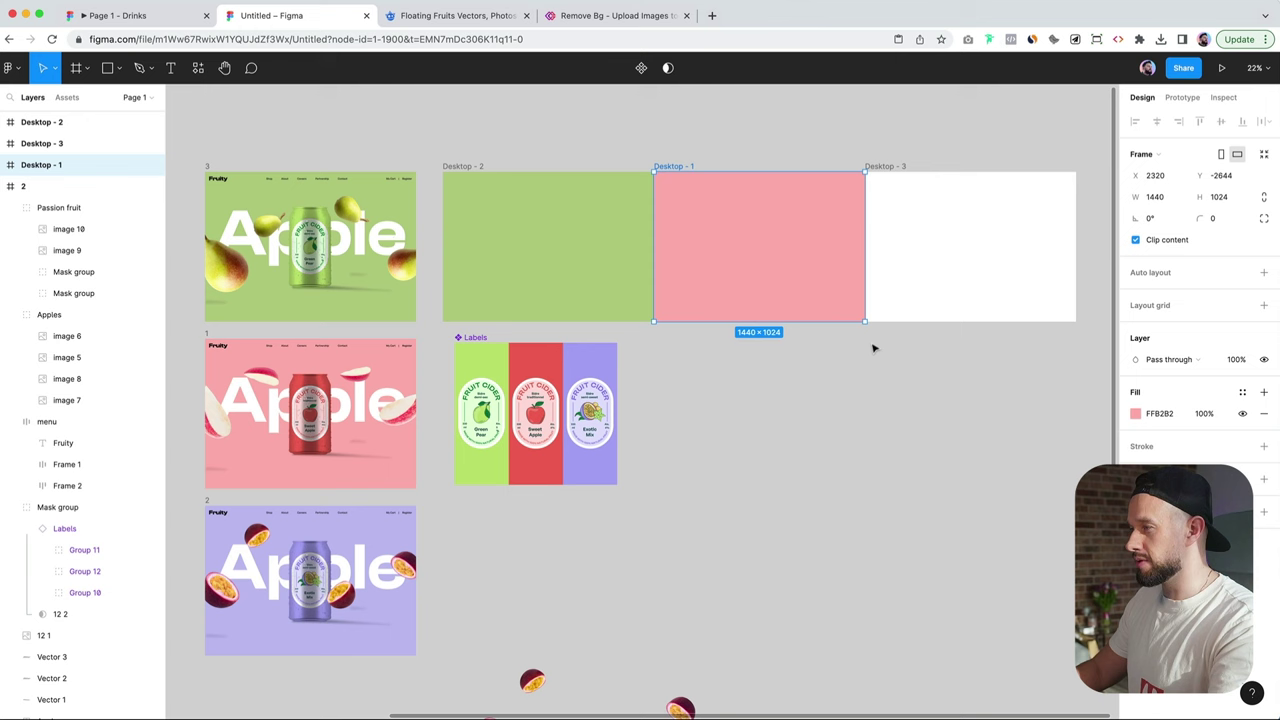
{"action": "left_click", "coordinate": [914, 306], "text": "super"}
{"action": "key", "text": "i"}
{"action": "left_click", "coordinate": [398, 530]}
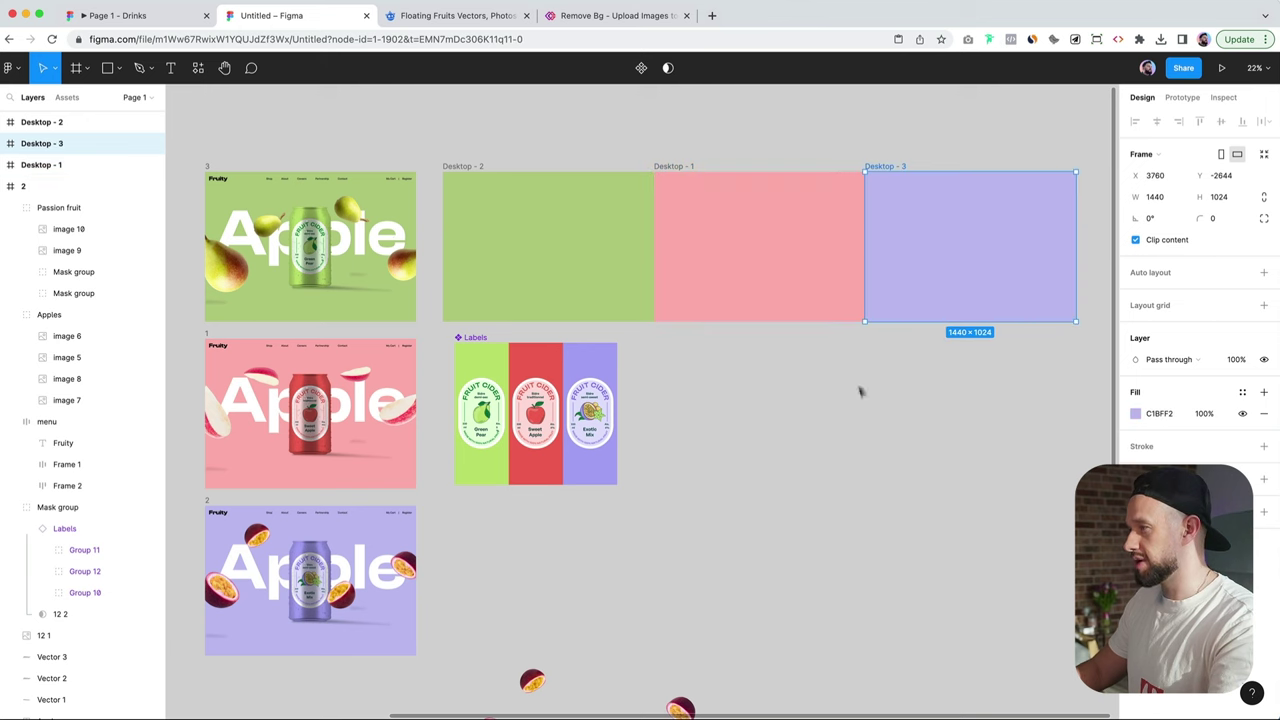
Step: Select the green, pink and lilac Desktop frames and wrap them together in one new frame
{"action": "left_click", "coordinate": [914, 388]}
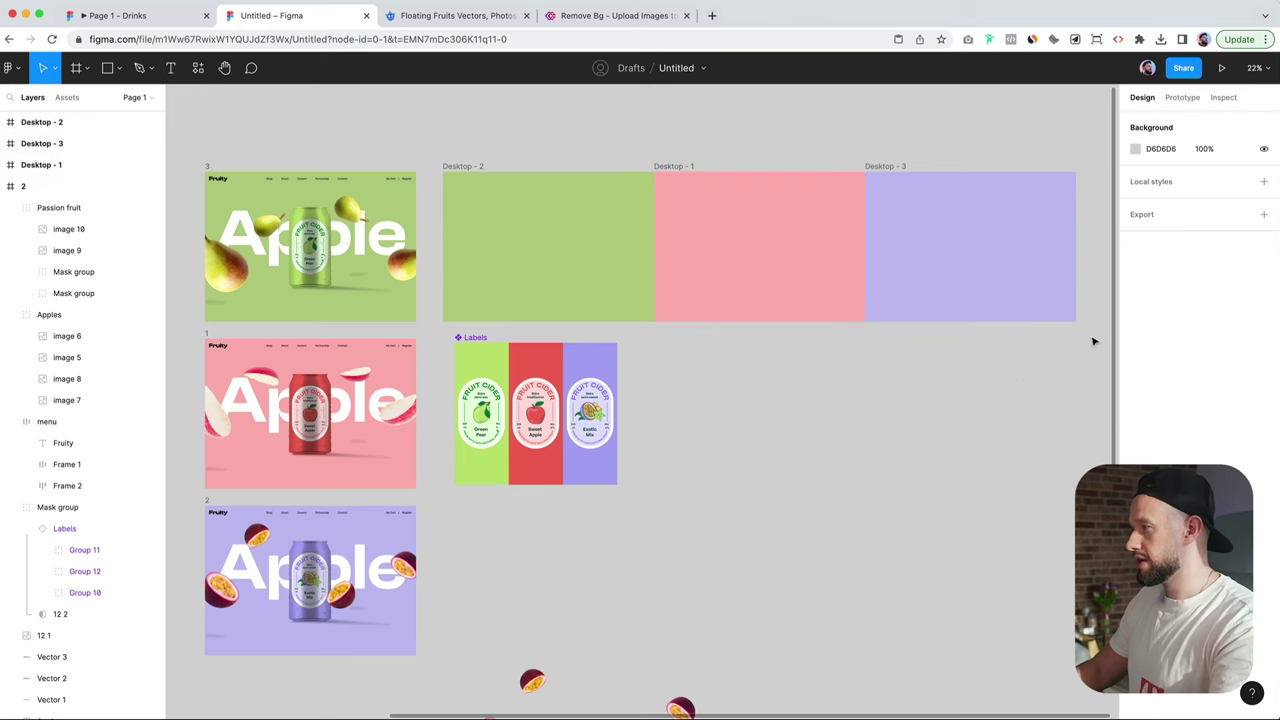
{"action": "left_click_drag", "start_coordinate": [1092, 341], "coordinate": [447, 155]}
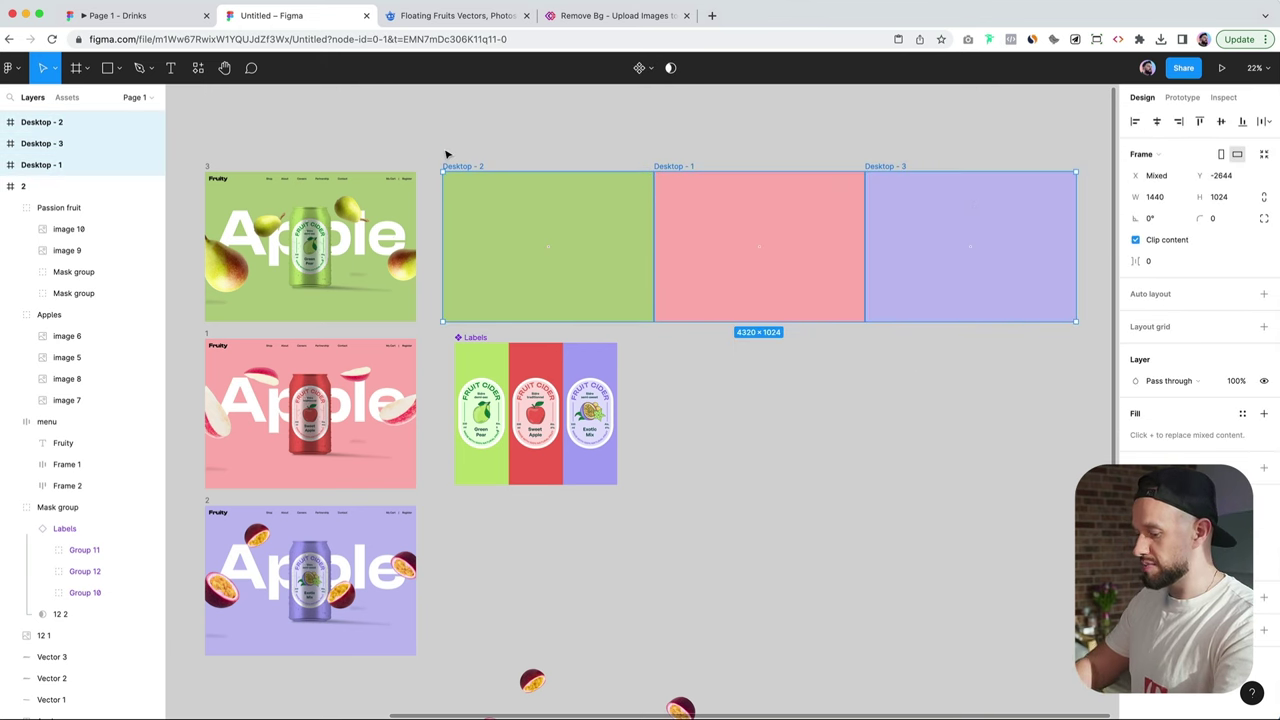
{"action": "key", "text": "alt+super+g"}
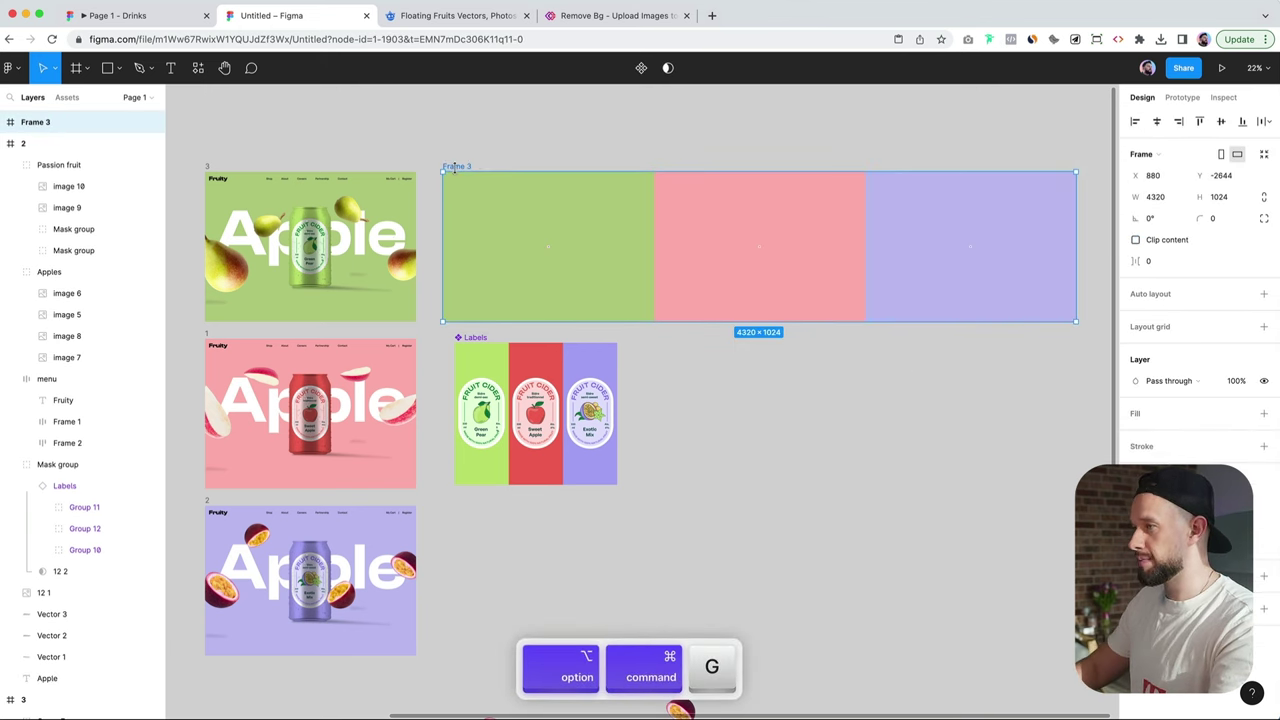
Step: Name the wrapping frame Background Slider and crop it to its green panel, 1440 px wide, with its content clipped
{"action": "type", "text": "Background Slider"}
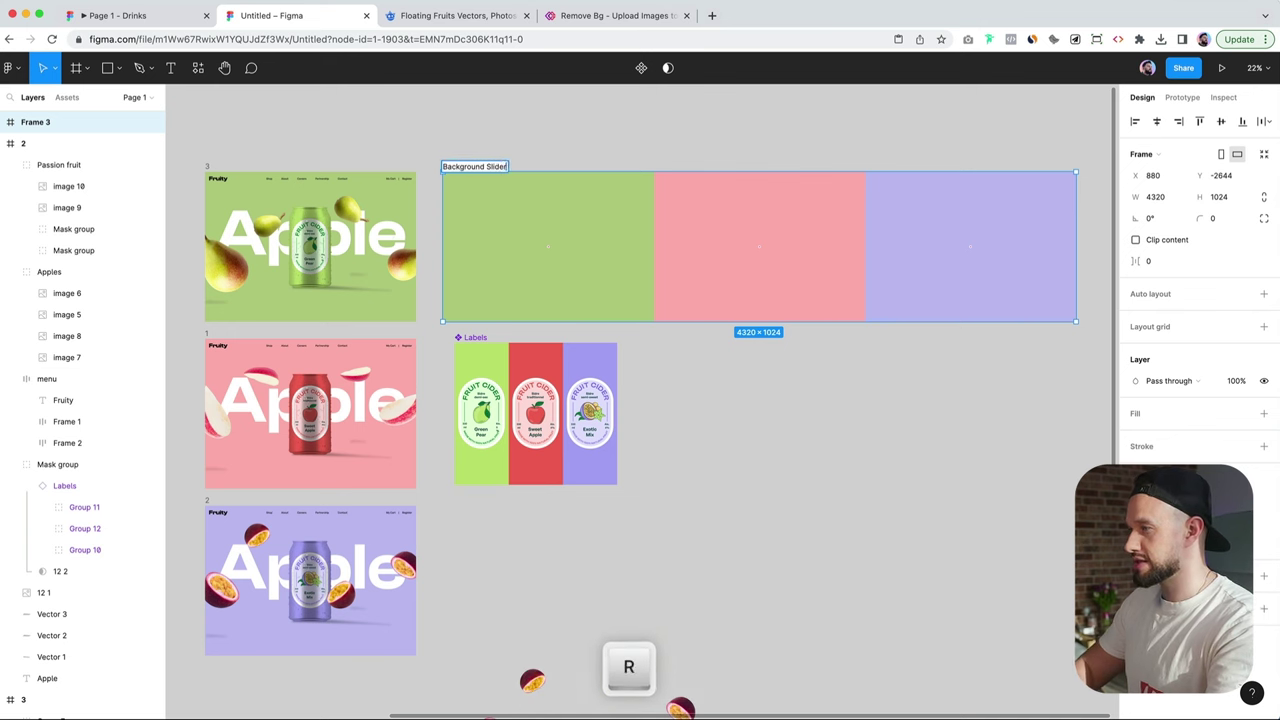
{"action": "key", "text": "Return"}
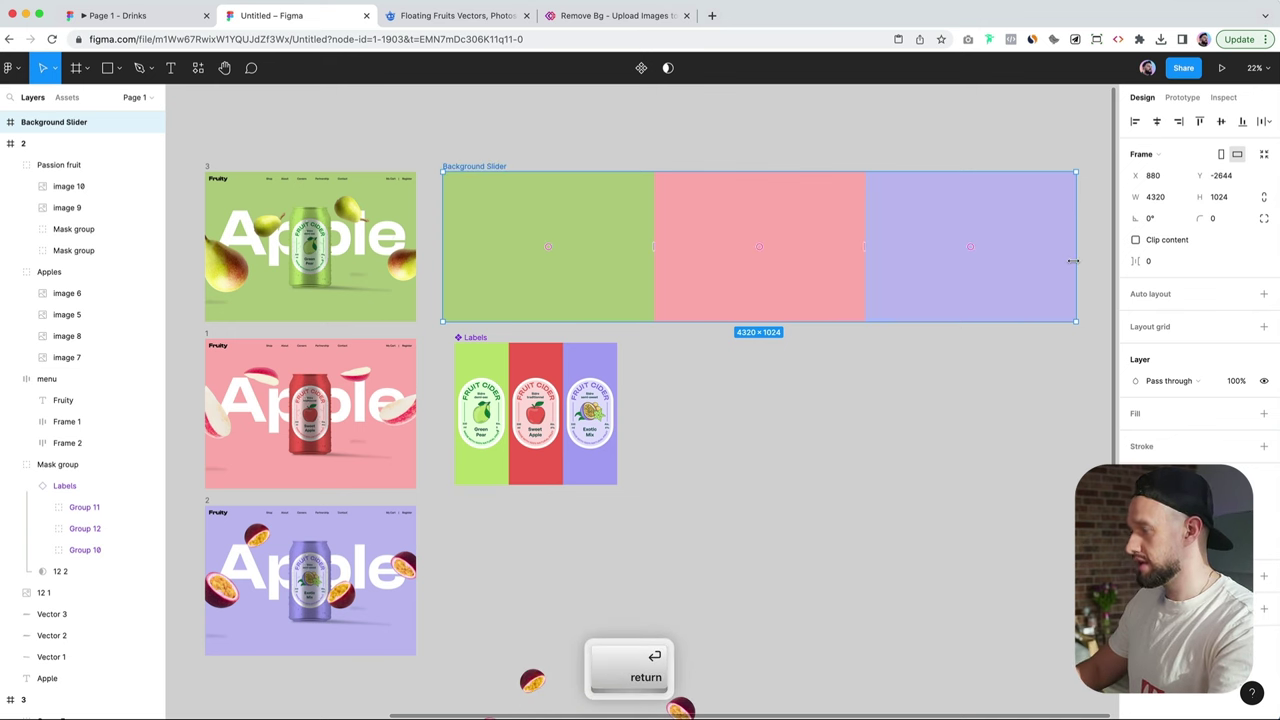
{"action": "left_click_drag", "start_coordinate": [1072, 261], "coordinate": [652, 266]}
{"action": "left_click", "coordinate": [1135, 240]}
{"action": "scroll", "coordinate": [693, 172], "scroll_direction": "left", "scroll_amount": 4}
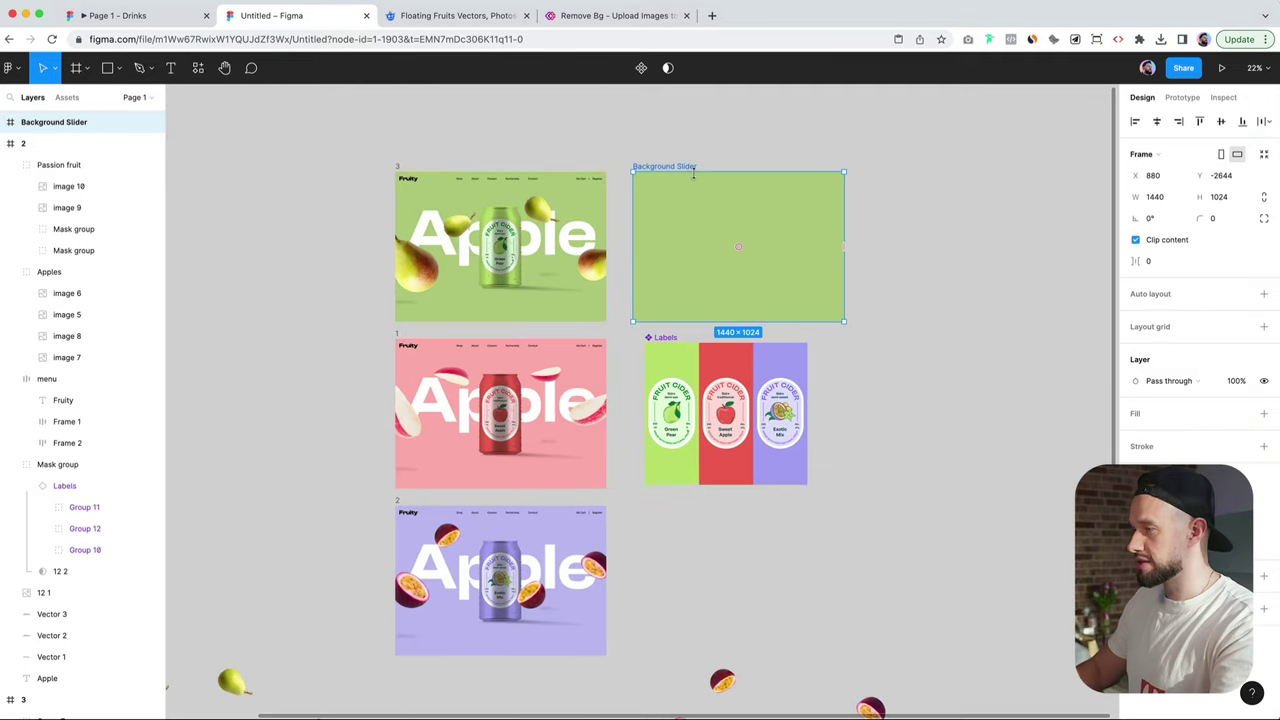
Step: Move the Background Slider frame into frame 3 at X 0, Y 0 and send it behind all other layers
{"action": "key", "text": "super+c"}
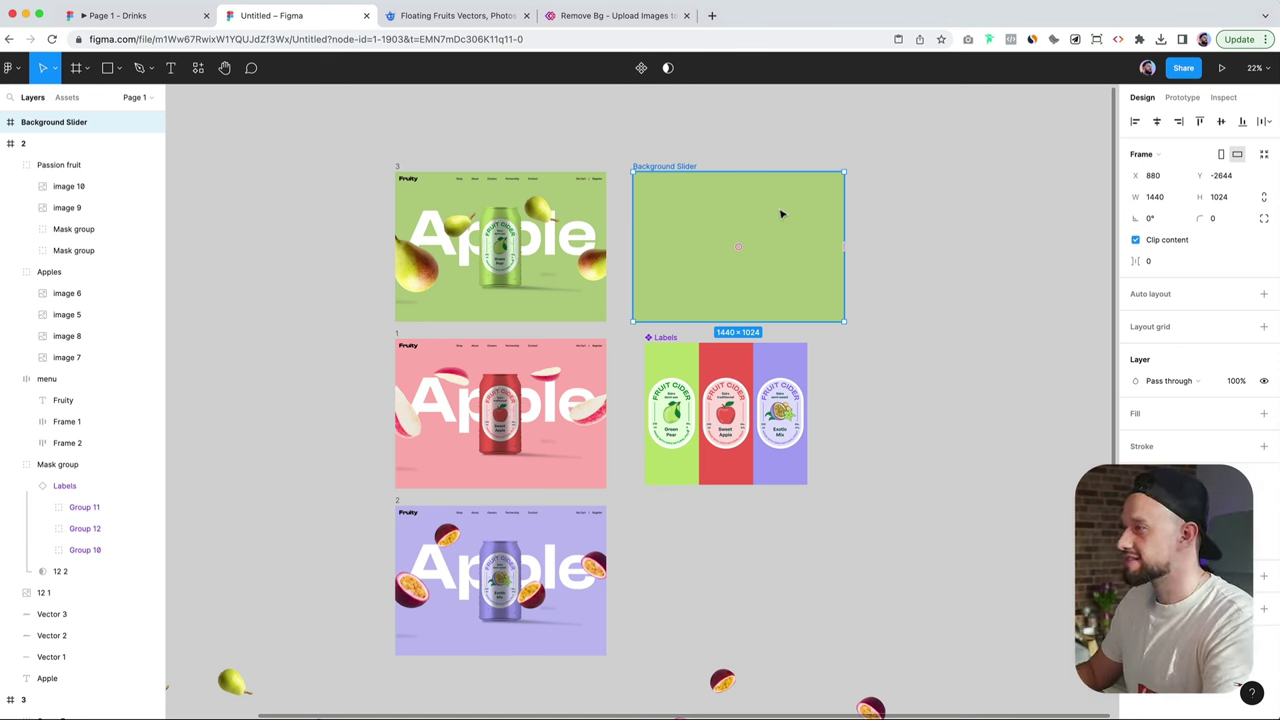
{"action": "left_click_drag", "start_coordinate": [783, 213], "coordinate": [522, 215]}
{"action": "left_click", "coordinate": [1156, 122]}
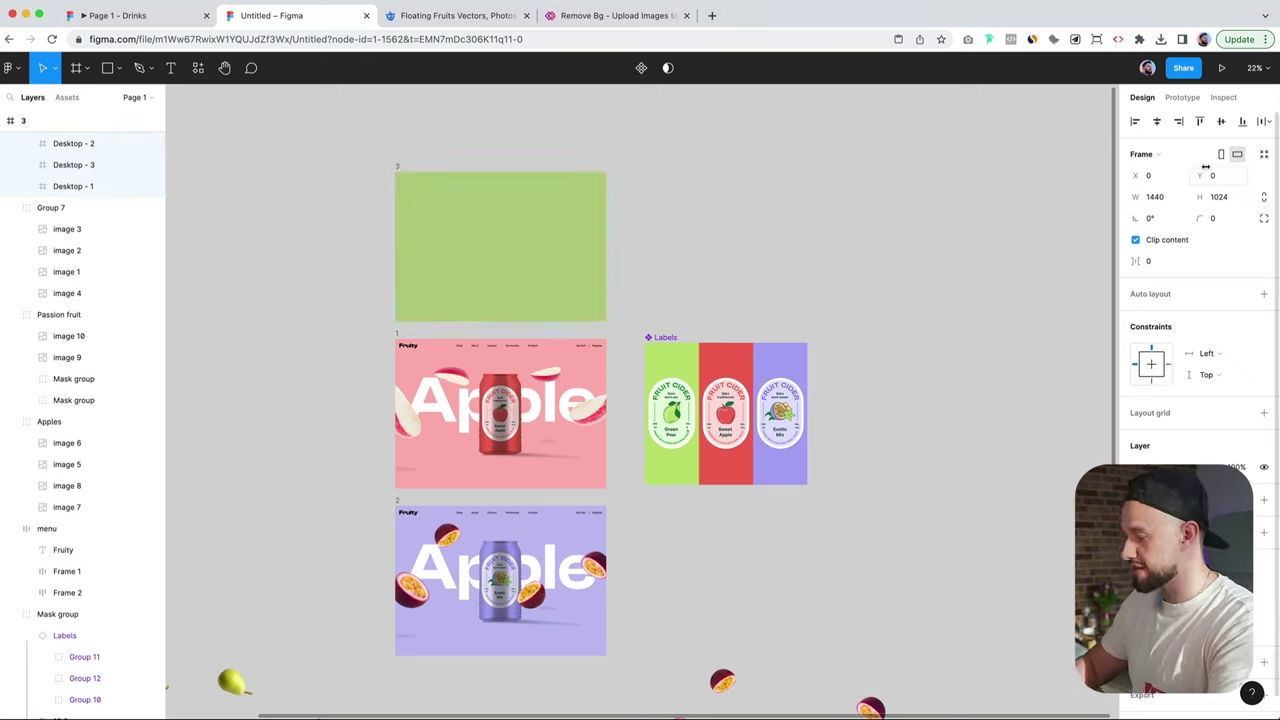
{"action": "key", "text": "alt+super+bracketleft"}
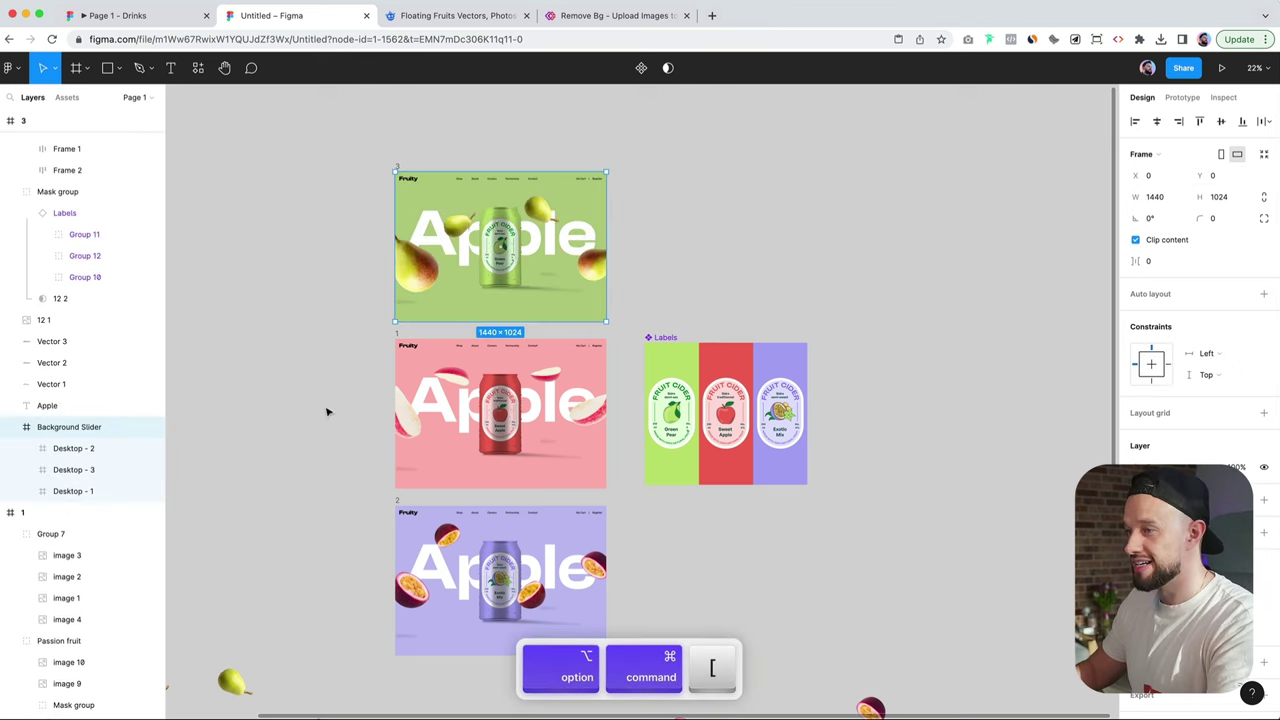
Step: Copy the Background Slider into frame 1, send it to the back, and shift its colour panels left until the pink one shows
{"action": "key", "text": "super+c"}
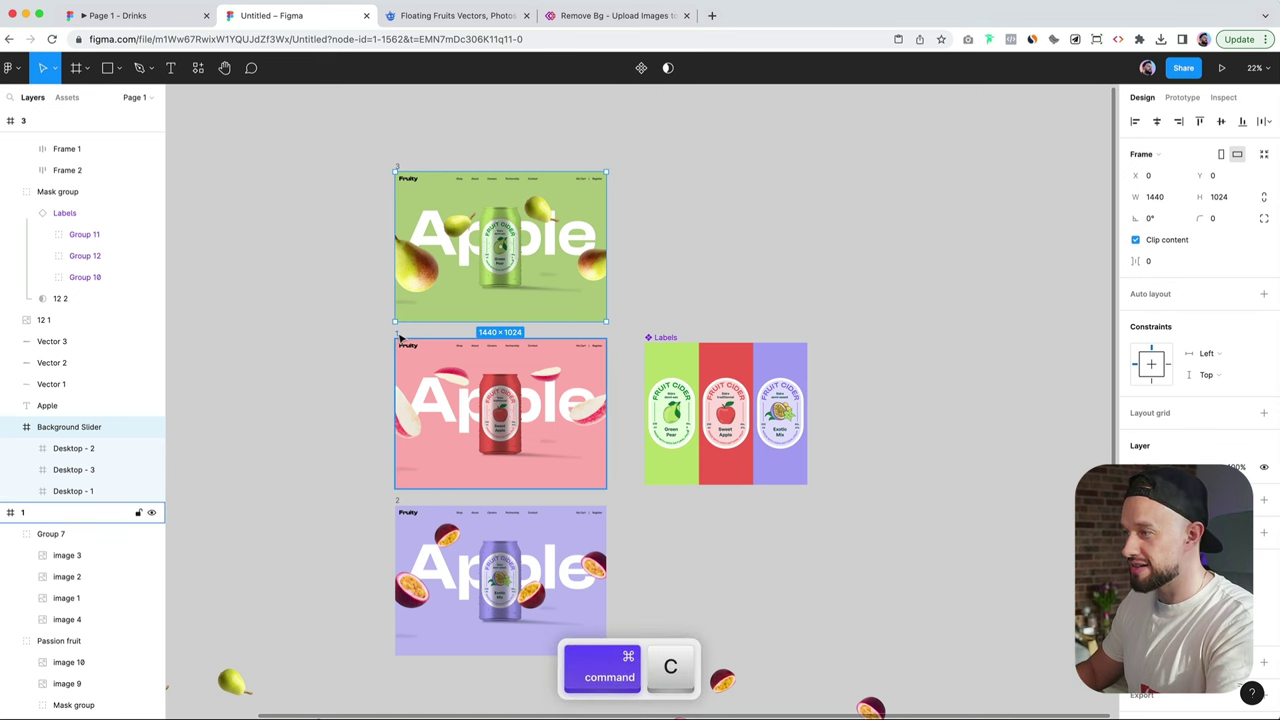
{"action": "key", "text": "super+v"}
{"action": "scroll", "coordinate": [508, 371], "scroll_direction": "down", "scroll_amount": 2}
{"action": "key", "text": "super+alt+bracketleft"}
{"action": "key", "text": "super+alt+bracketleft"}
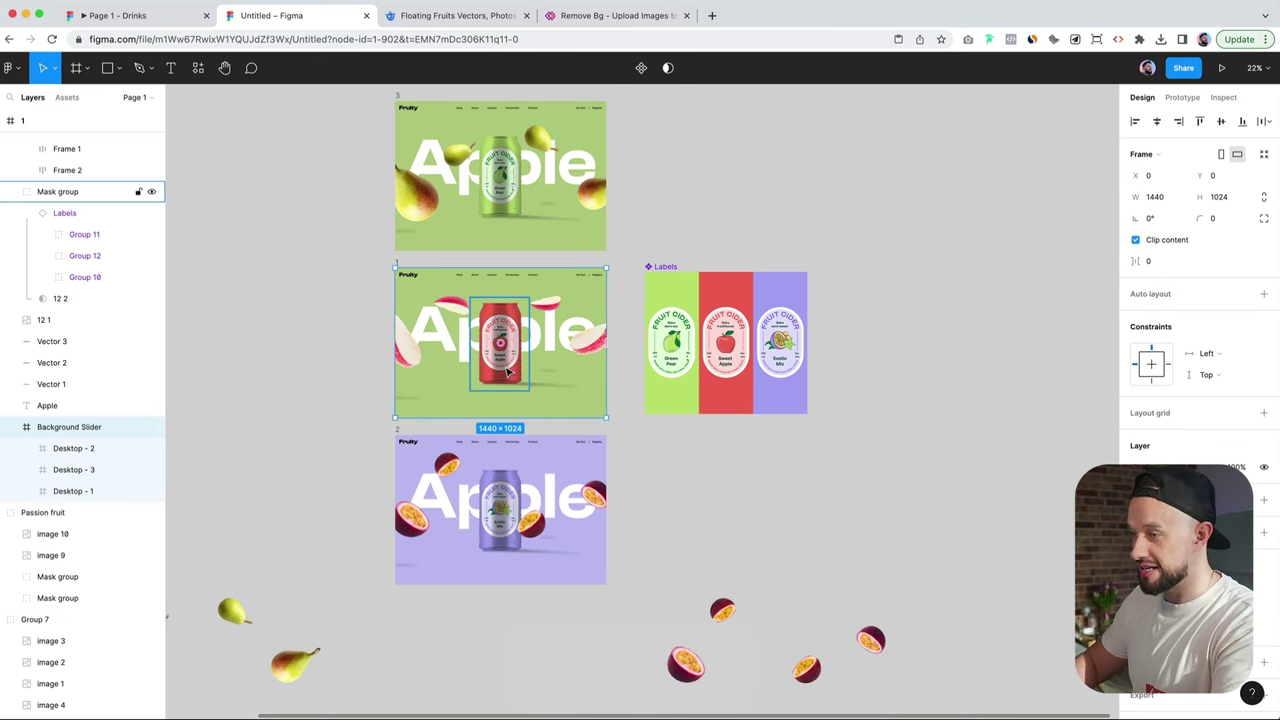
{"action": "key", "text": "Return"}
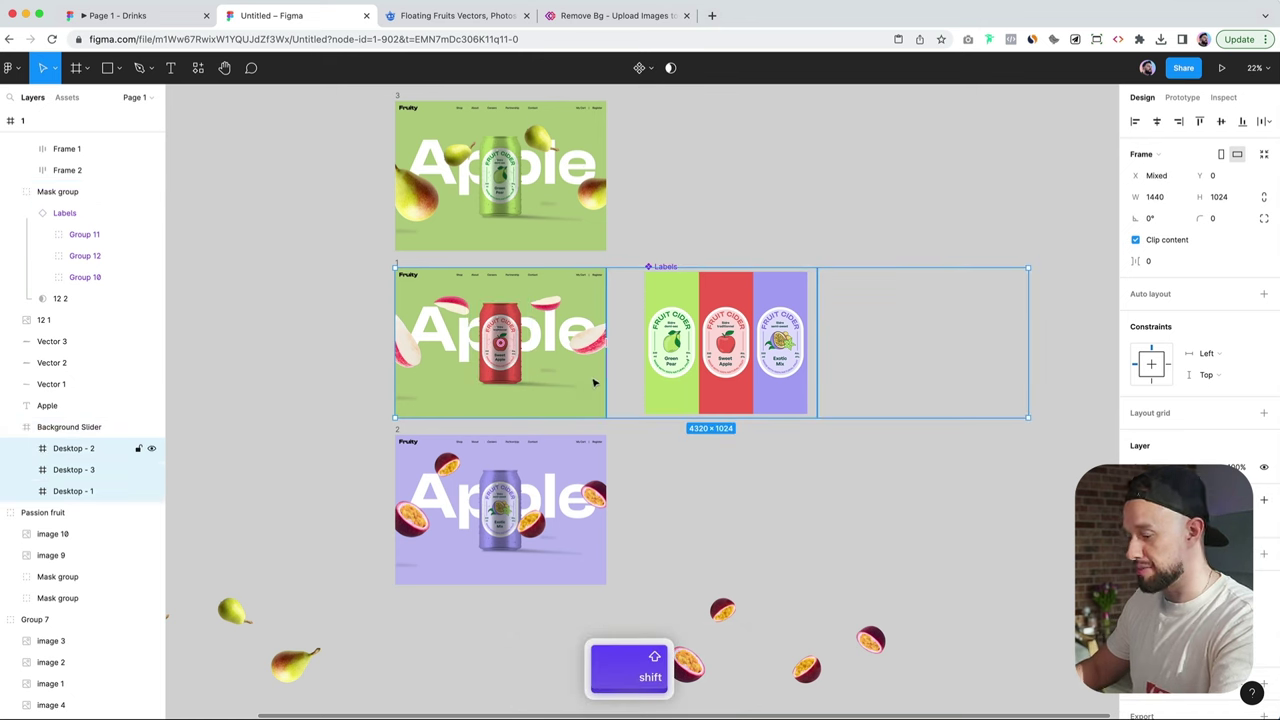
{"action": "key", "text": "shift+space"}
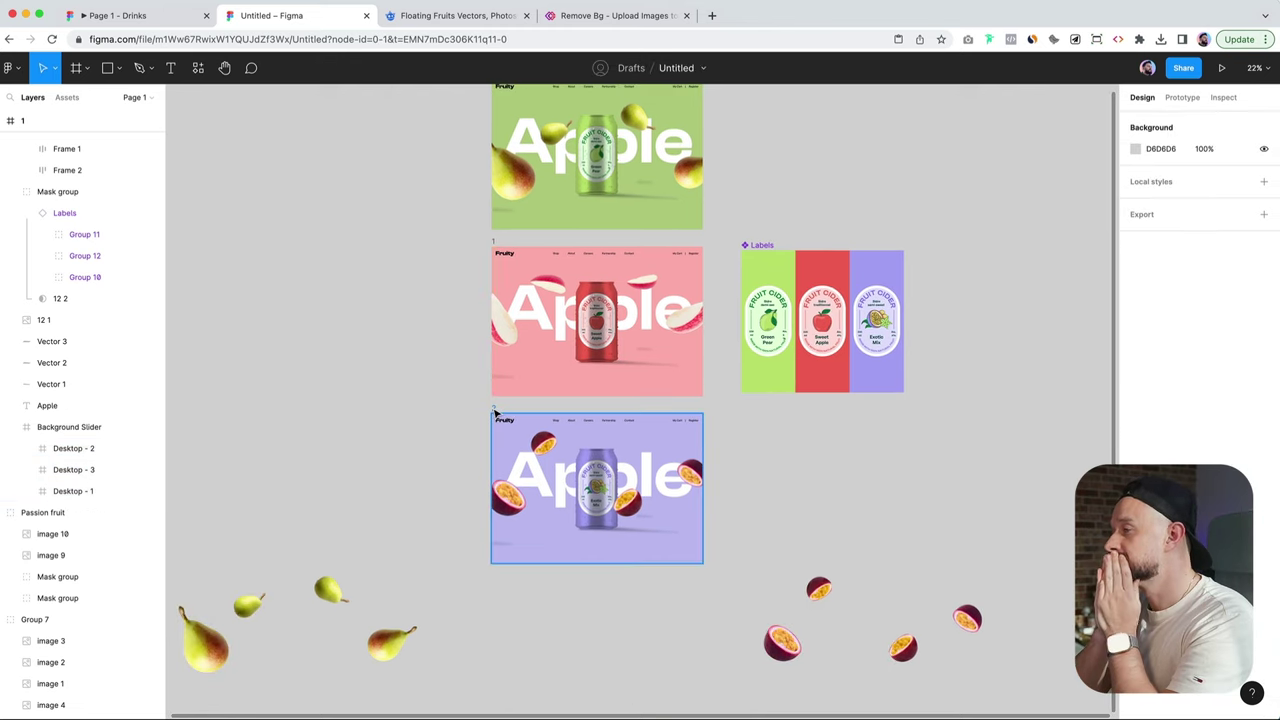
Step: Paste the Background Slider into frame 2 behind all layers and shift its colour panels left until the lilac one shows
{"action": "left_click", "coordinate": [497, 411]}
{"action": "key", "text": "super+v"}
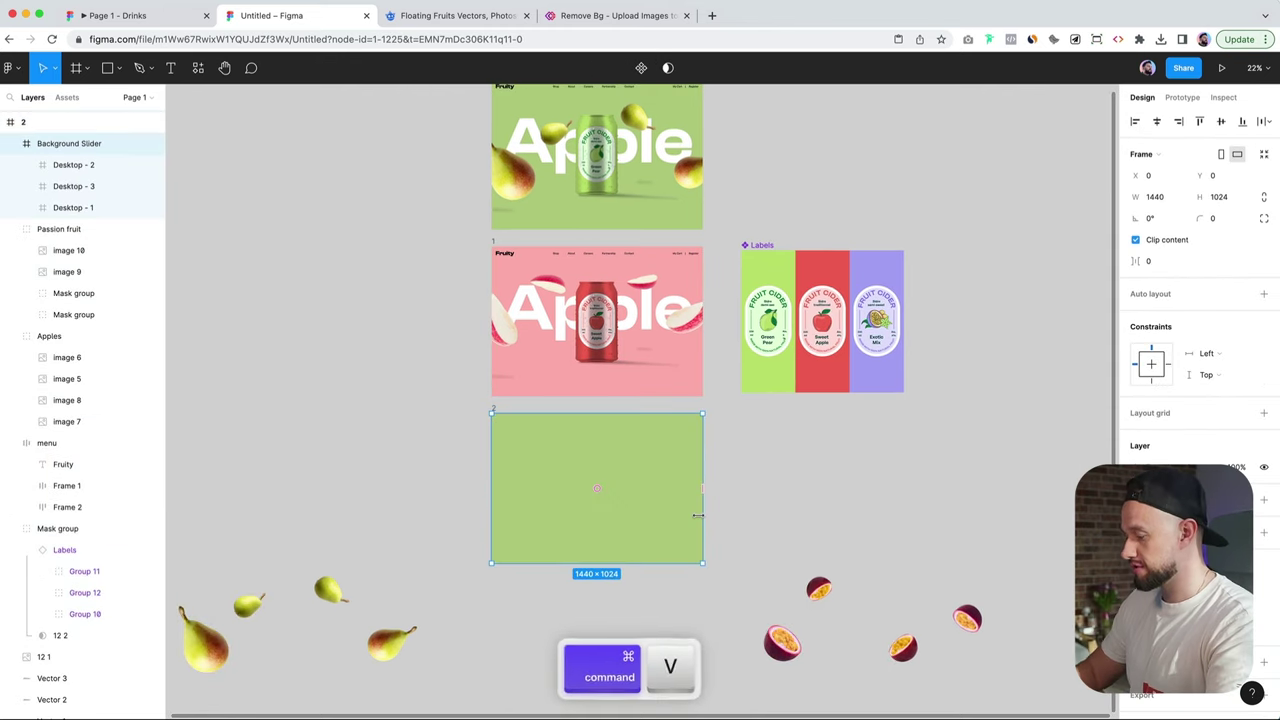
{"action": "key", "text": "super+alt+bracketleft"}
{"action": "key", "text": "Return"}
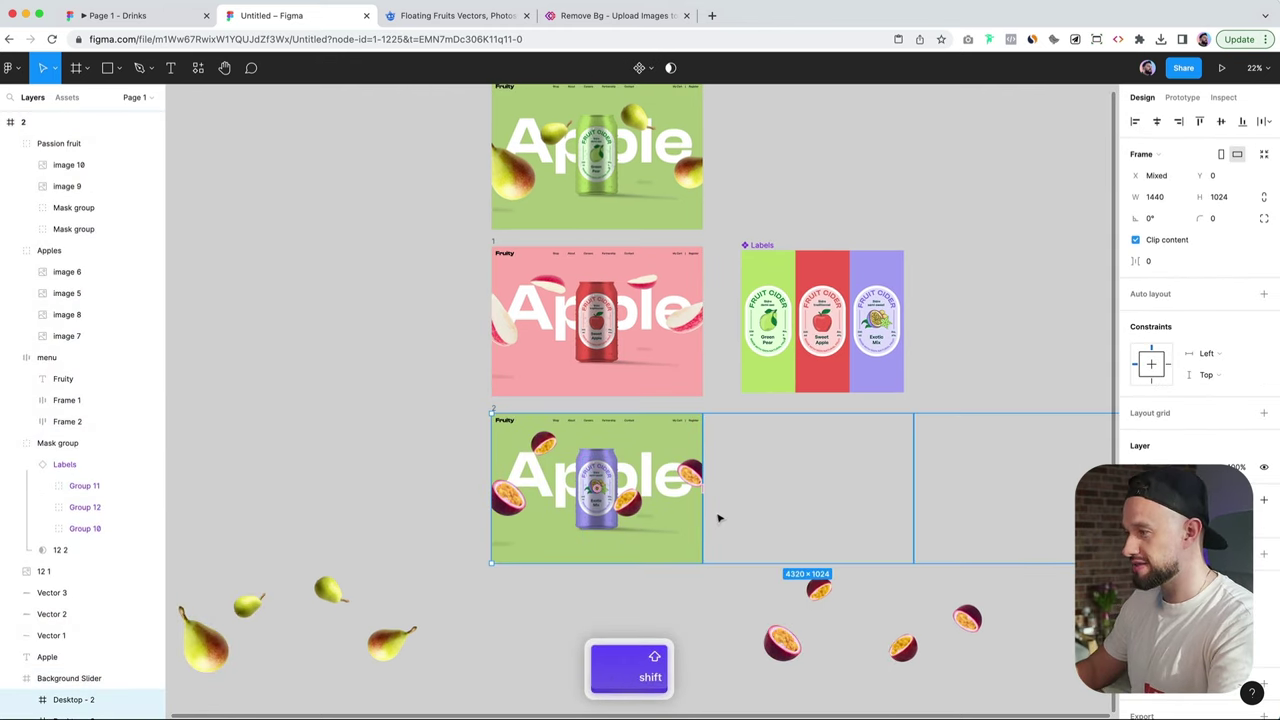
{"action": "left_click_drag", "start_coordinate": [740, 518], "coordinate": [371, 504]}
{"action": "left_click", "coordinate": [797, 517]}
Step: Copy the Apple heading from frame 3 to the empty canvas above and duplicate it into a row of three
{"action": "scroll", "coordinate": [534, 393], "scroll_direction": "up", "scroll_amount": 3}
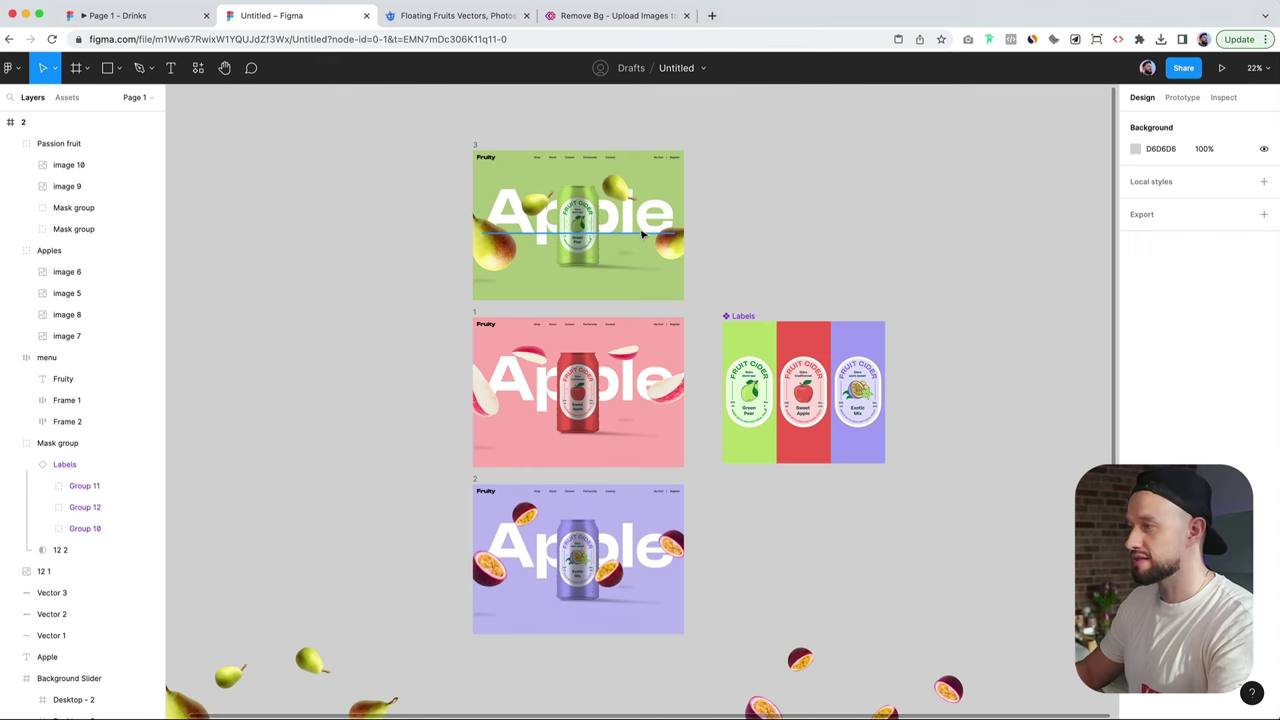
{"action": "left_click", "coordinate": [642, 229]}
{"action": "scroll", "coordinate": [638, 248], "scroll_direction": "up", "scroll_amount": 5}
{"action": "left_click_drag", "start_coordinate": [597, 428], "coordinate": [614, 237]}
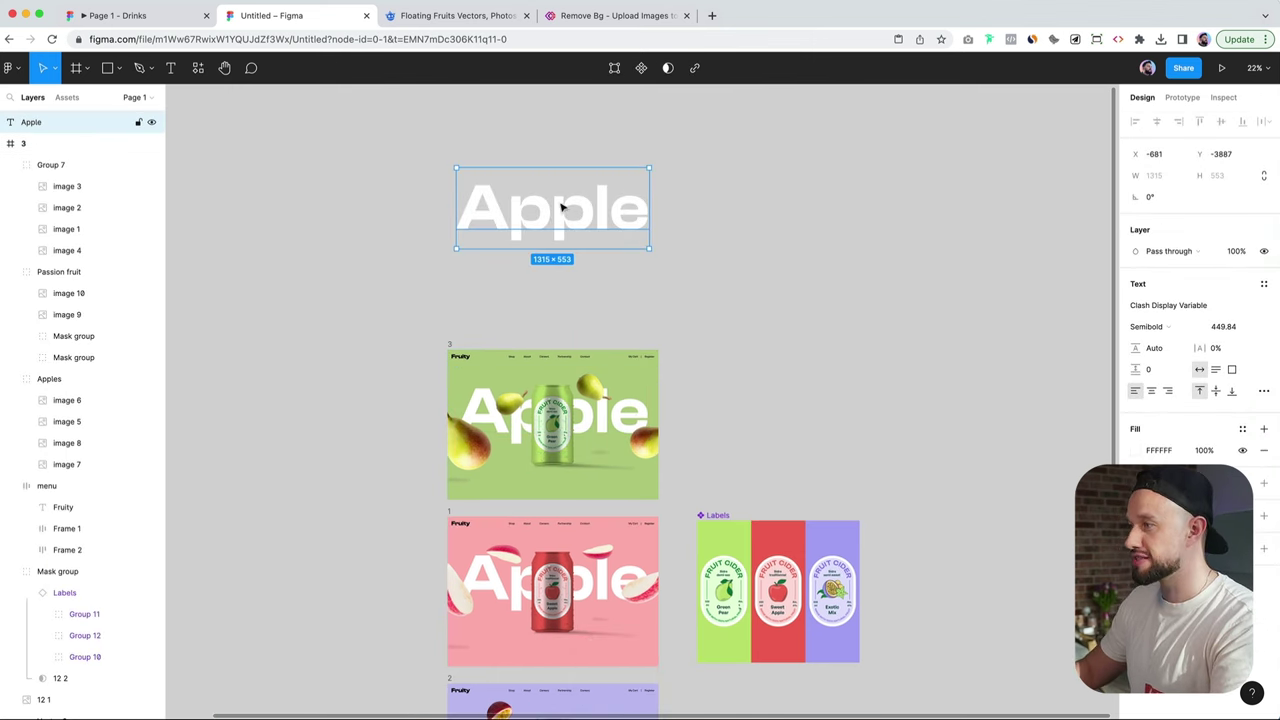
{"action": "left_click_drag", "start_coordinate": [553, 222], "coordinate": [893, 215]}
{"action": "double_click", "coordinate": [748, 228]}
{"action": "left_click", "coordinate": [600, 235]}
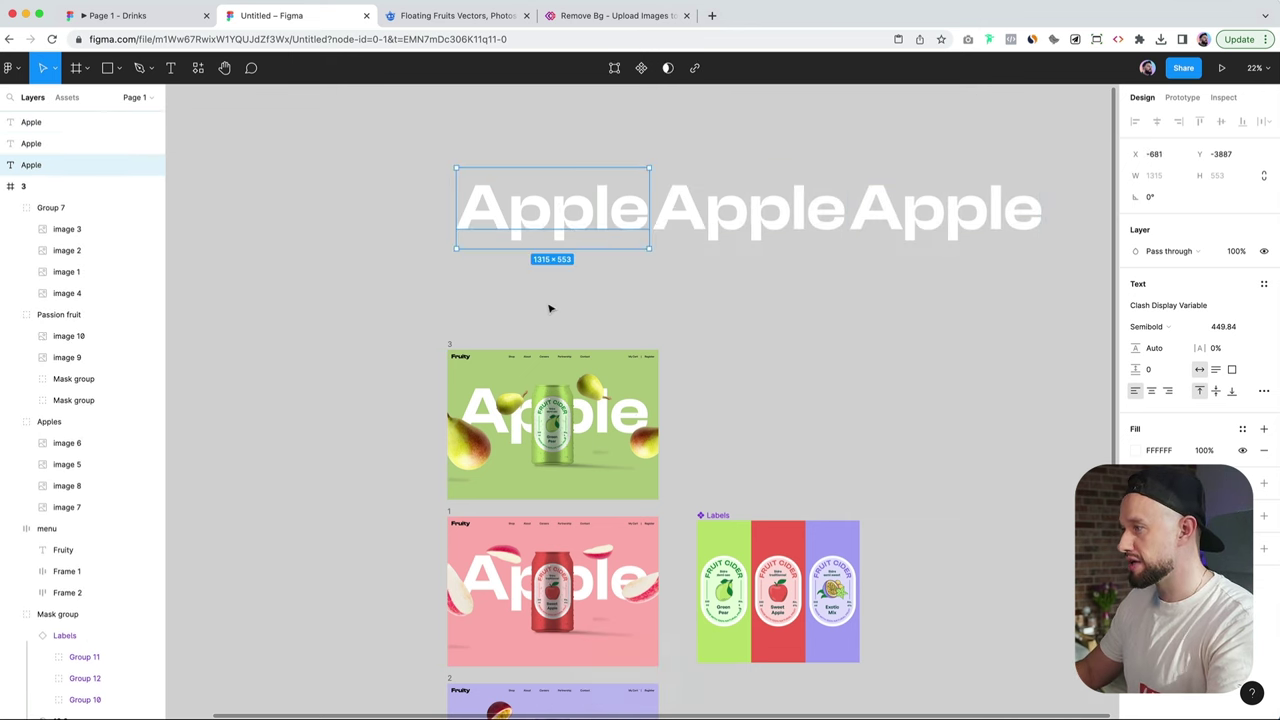
Step: Wrap the three Apple texts in an auto layout frame and change the first one to Pear
{"action": "left_click_drag", "start_coordinate": [548, 304], "coordinate": [1022, 180]}
{"action": "key", "text": "shift+a"}
{"action": "left_click", "coordinate": [691, 229]}
{"action": "double_click", "coordinate": [692, 222]}
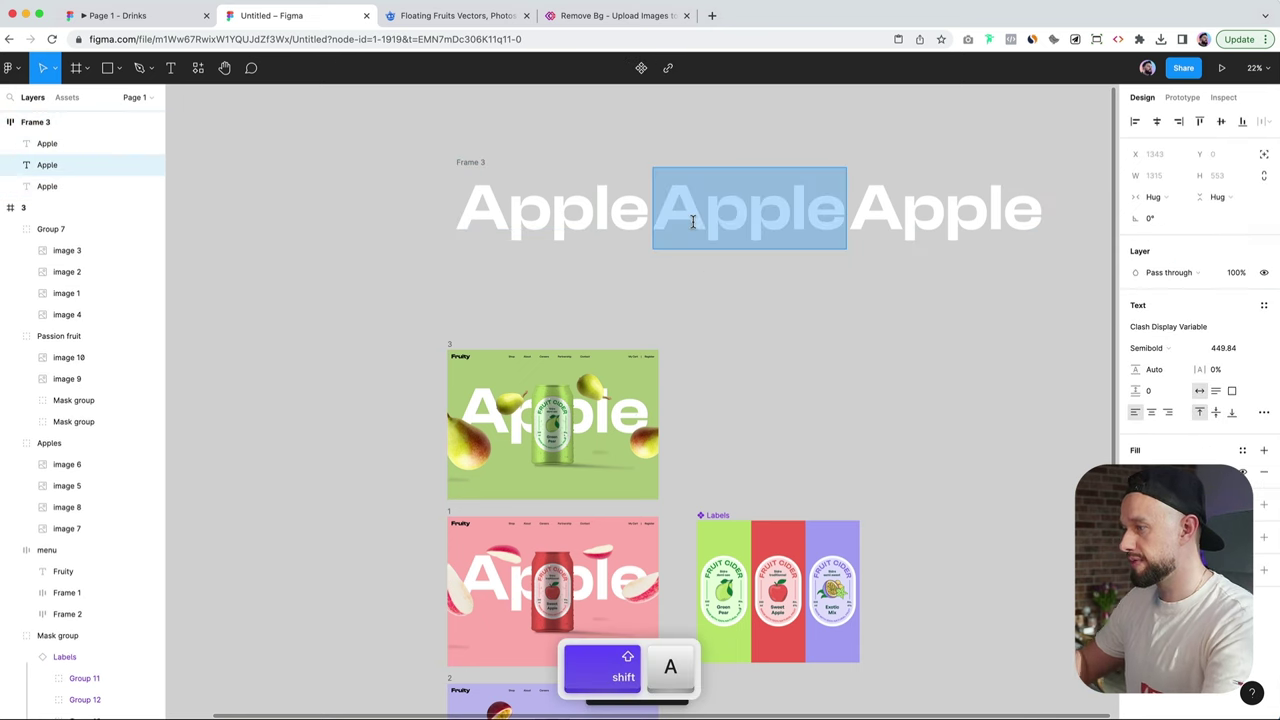
{"action": "double_click", "coordinate": [551, 190]}
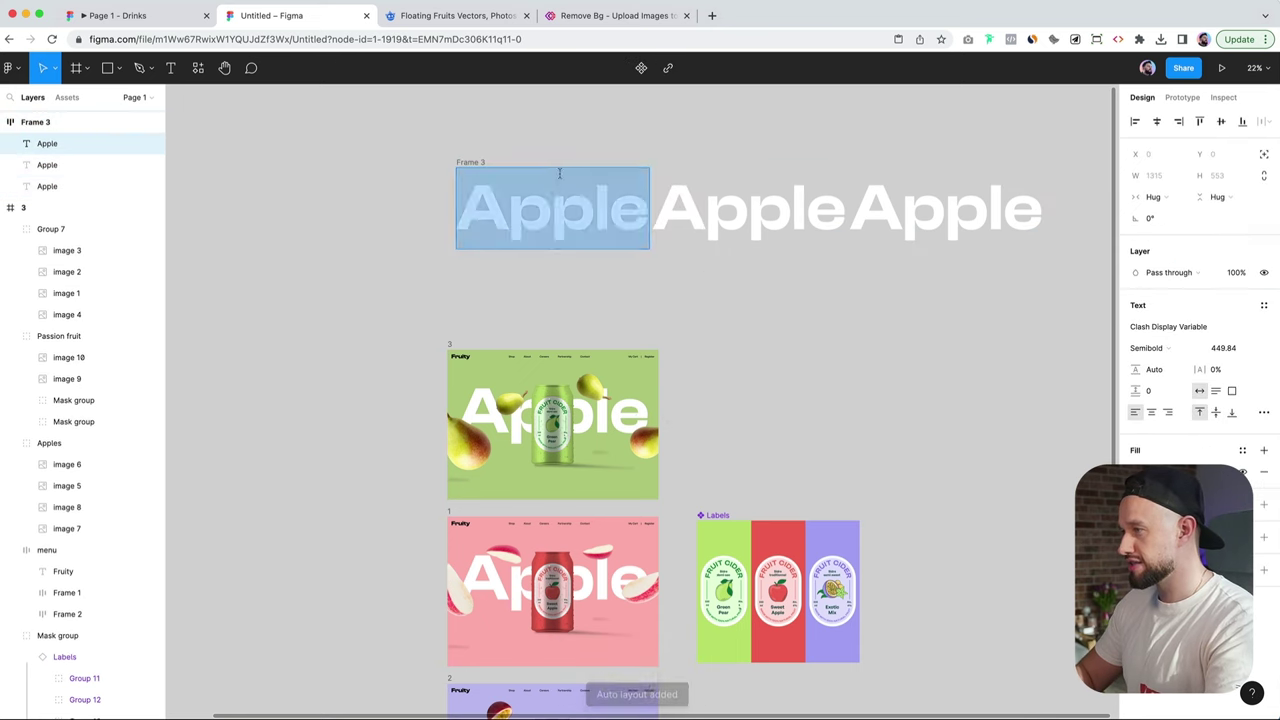
{"action": "type", "text": "Pear"}
Step: Change the third Apple text to Exotic and make the row a plain frame named Labels
{"action": "scroll", "coordinate": [551, 375], "scroll_direction": "up", "scroll_amount": 1}
{"action": "double_click", "coordinate": [896, 190]}
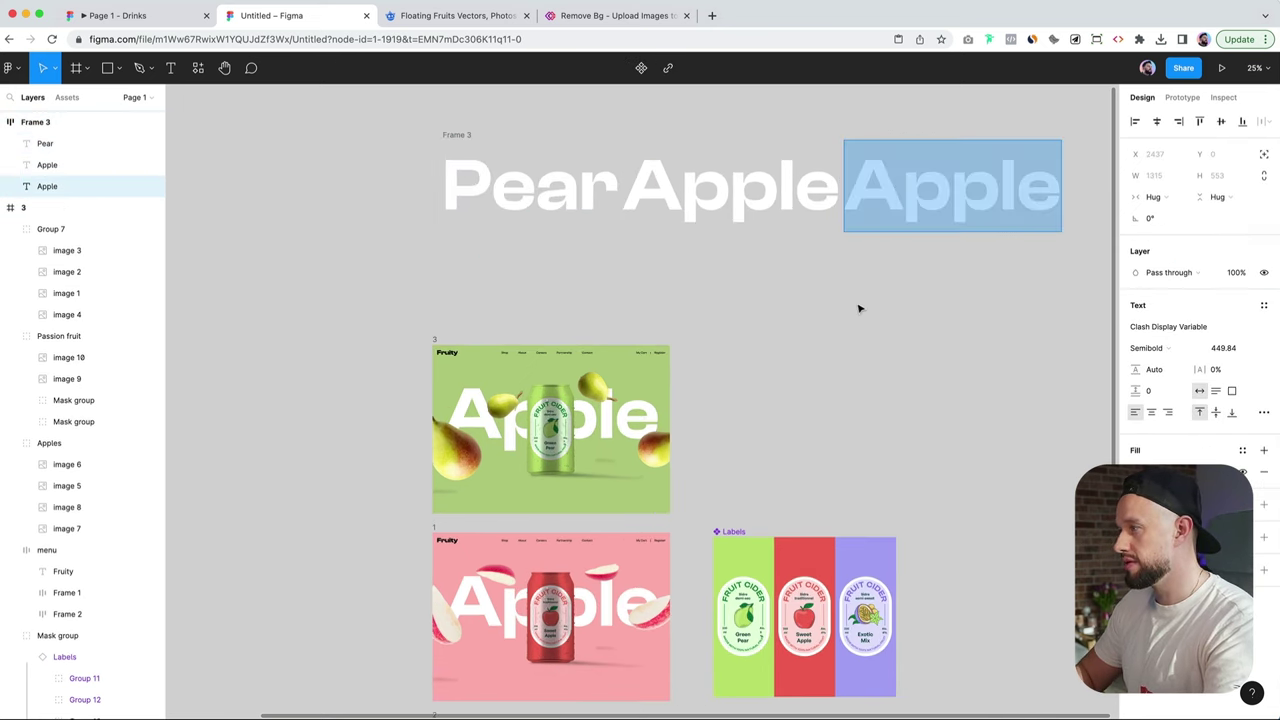
{"action": "scroll", "coordinate": [858, 308], "scroll_direction": "down", "scroll_amount": 3}
{"action": "scroll", "coordinate": [858, 308], "scroll_direction": "up", "scroll_amount": 3}
{"action": "key", "text": "BackSpace"}
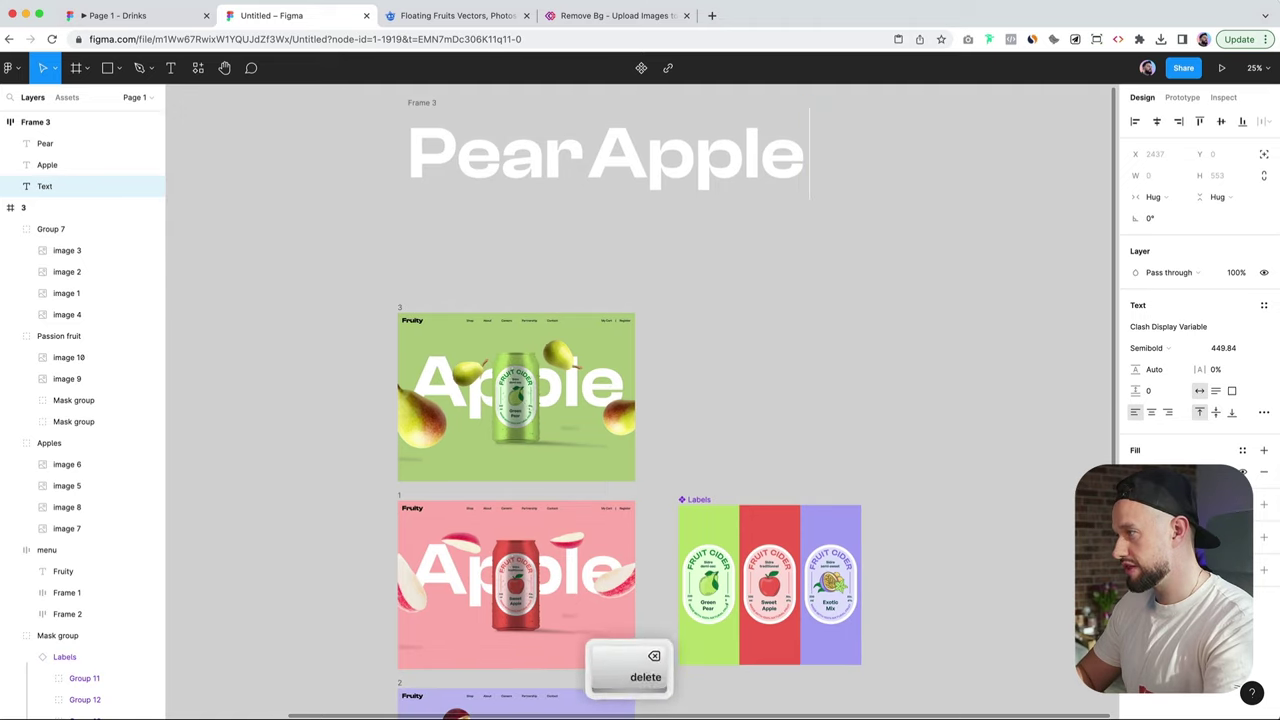
{"action": "type", "text": "Exotic"}
{"action": "key", "text": "Escape"}
{"action": "scroll", "coordinate": [510, 243], "scroll_direction": "up", "scroll_amount": 2}
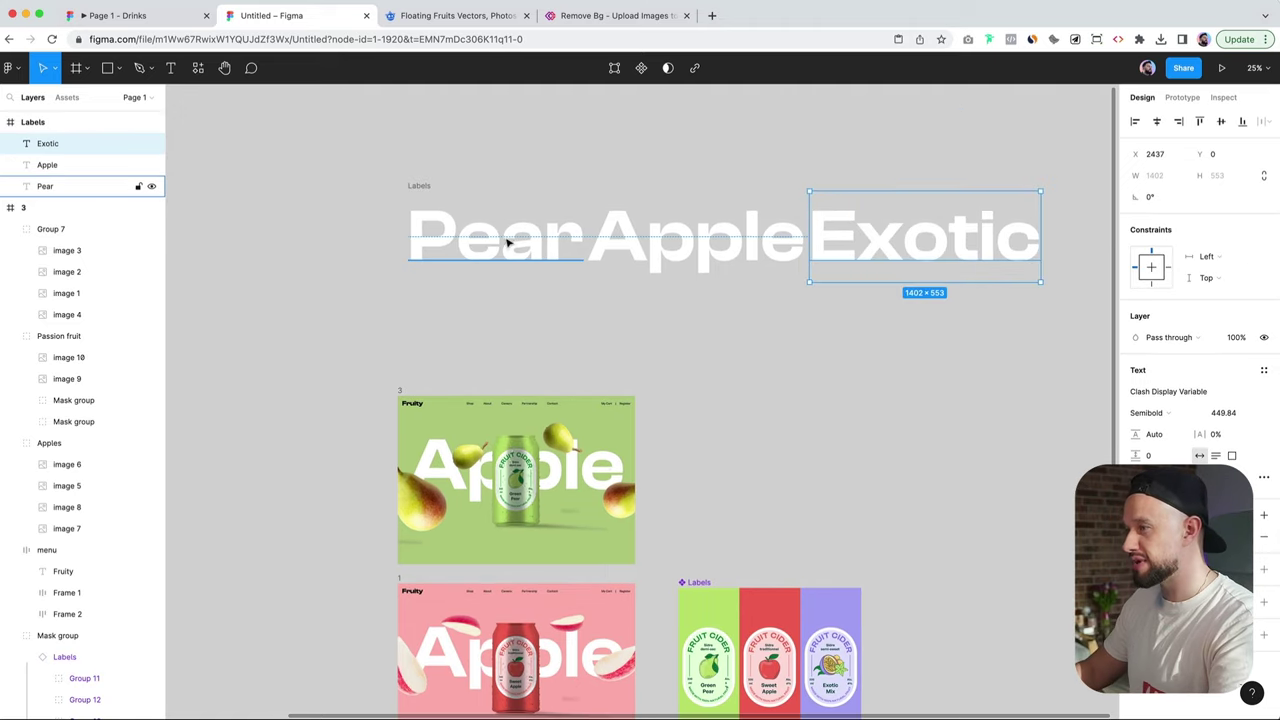
Step: Wrap the Apple, Pear and Exotic texts each in a frame of its own inside Labels
{"action": "left_click", "coordinate": [917, 319]}
{"action": "left_click", "coordinate": [908, 253], "text": "super"}
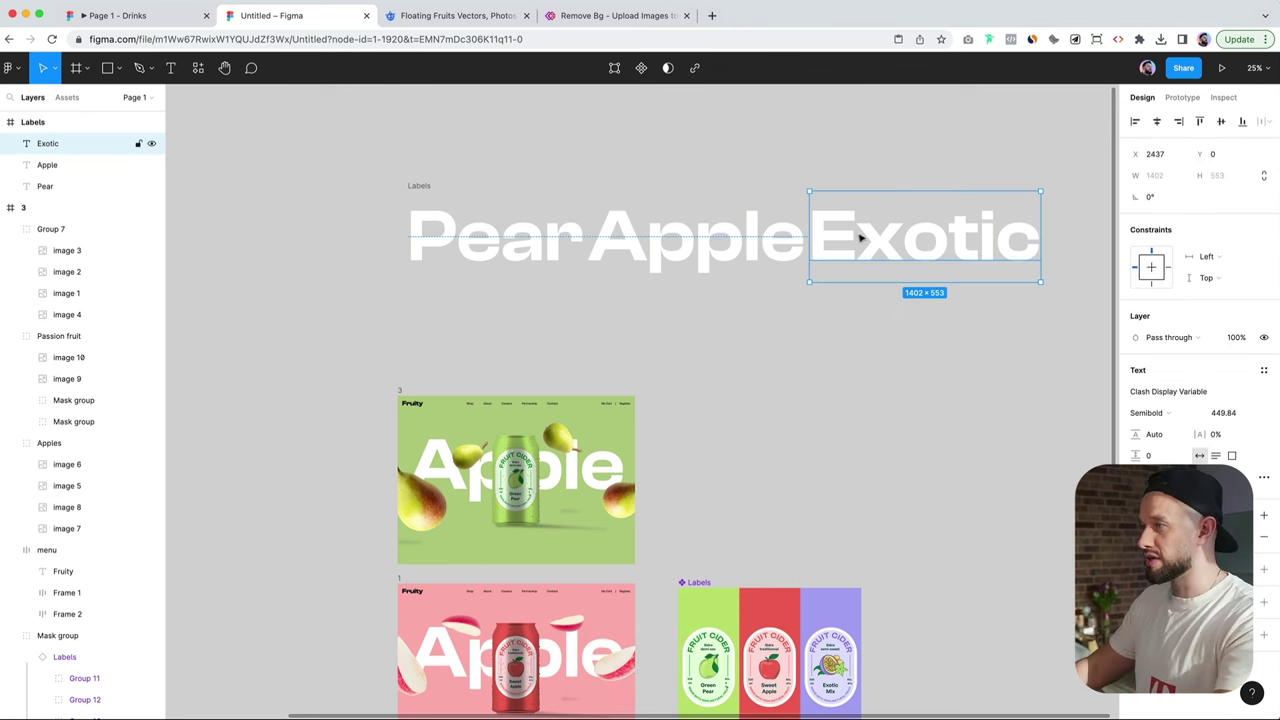
{"action": "left_click", "coordinate": [663, 245]}
{"action": "scroll", "coordinate": [663, 245], "scroll_direction": "down", "scroll_amount": 1}
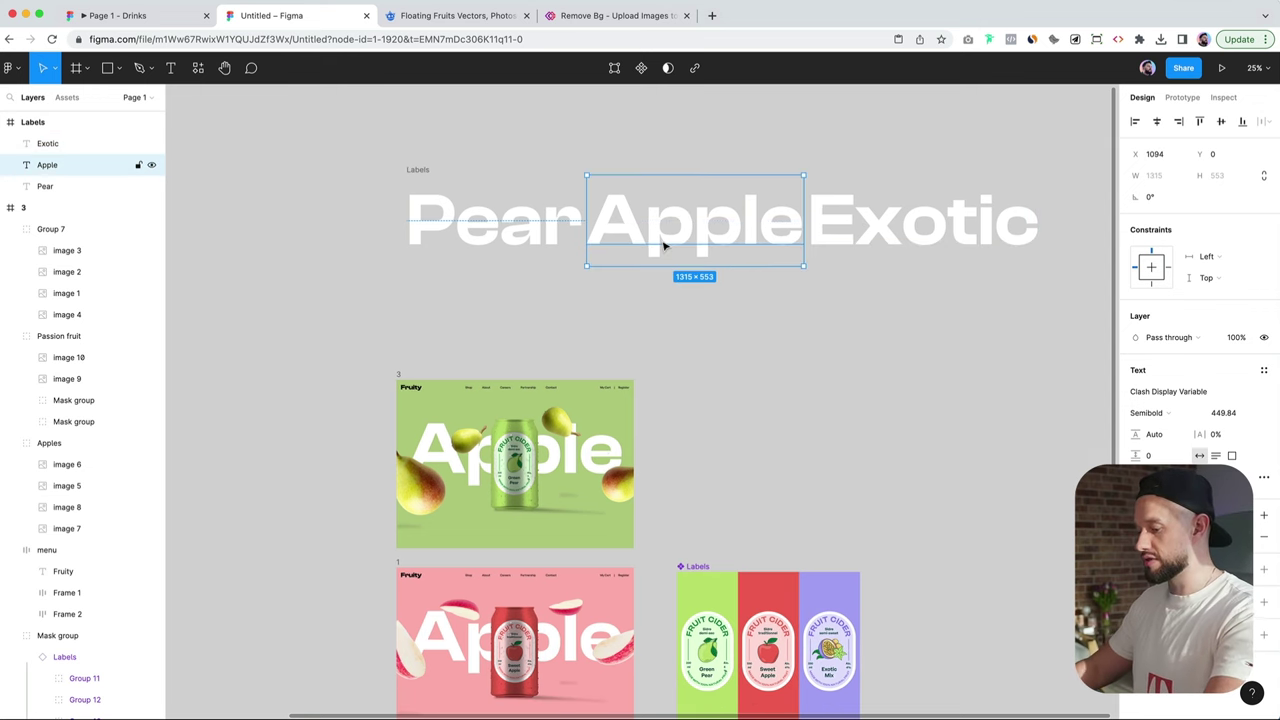
{"action": "key", "text": "super+alt+g"}
{"action": "left_click", "coordinate": [543, 240]}
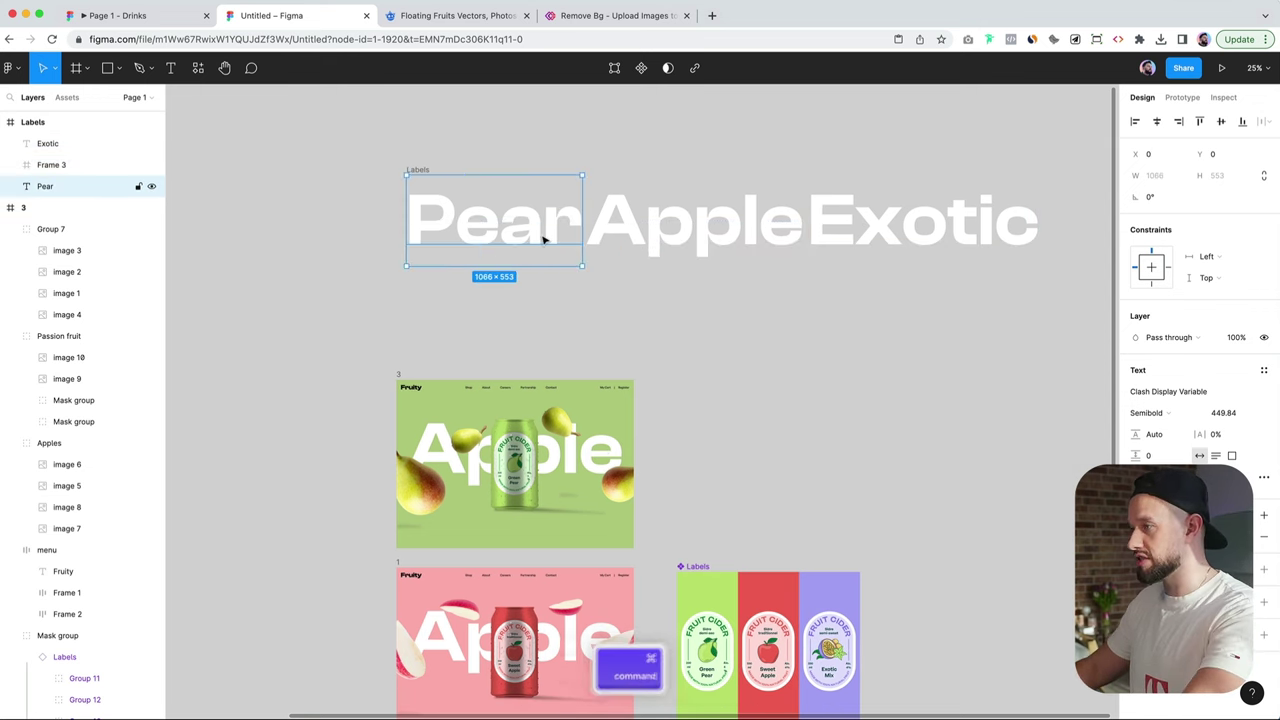
{"action": "key", "text": "super+alt+g"}
{"action": "left_click", "coordinate": [849, 229]}
{"action": "key", "text": "super+alt+g"}
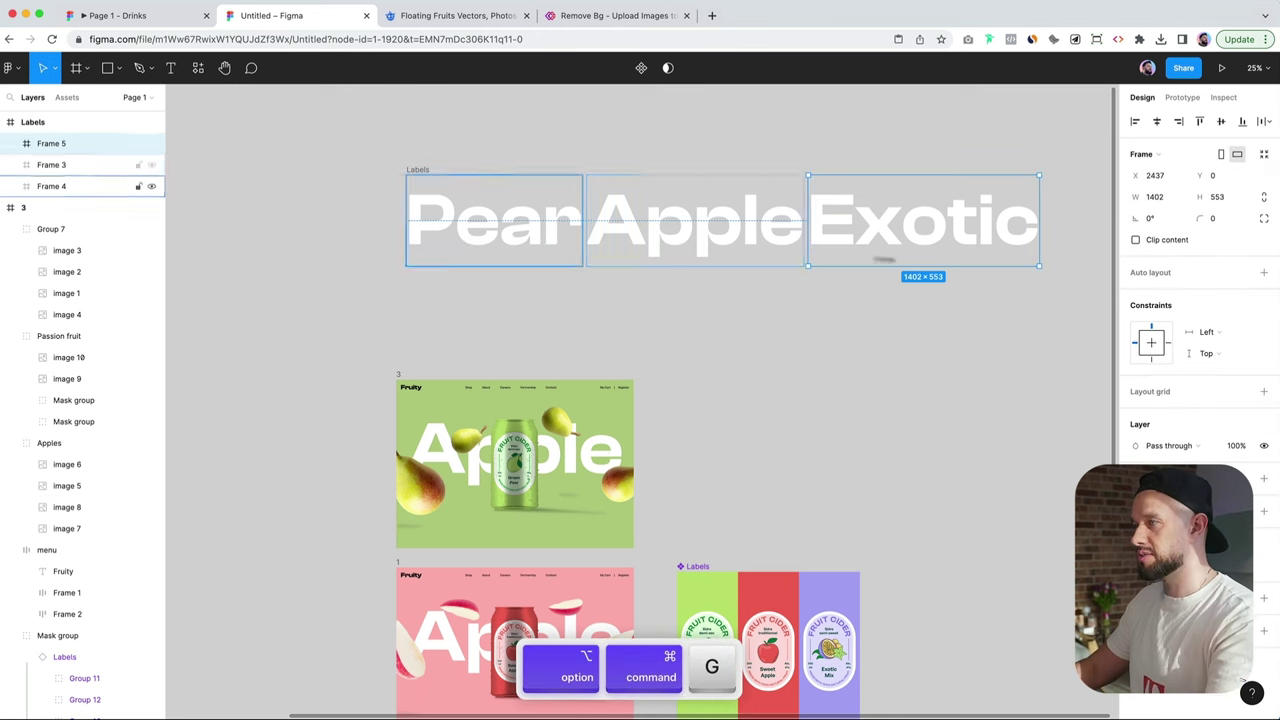
Step: Set the Pear and Apple frames to 1402 px wide and line up the word frames with horizontal auto layout and a gap of 0
{"action": "key", "text": "super+z"}
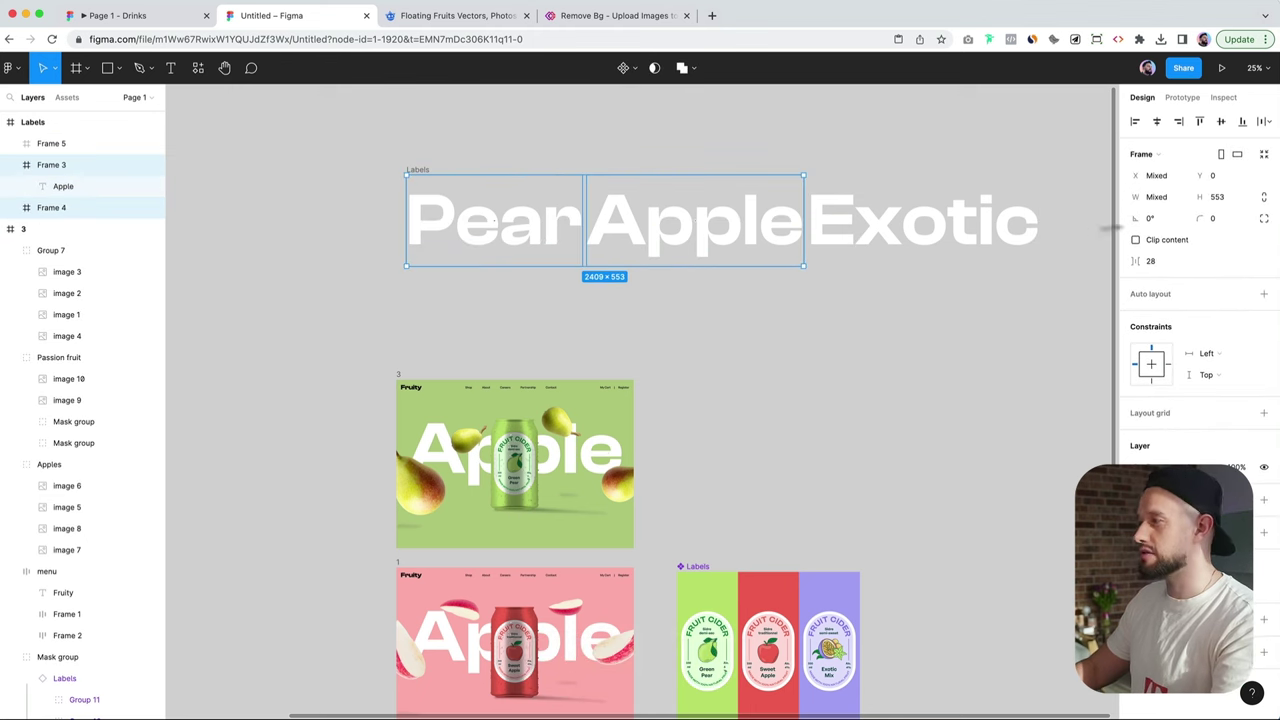
{"action": "type", "text": "1402"}
{"action": "key", "text": "Return"}
{"action": "left_click", "coordinate": [787, 237]}
{"action": "key", "text": "super+z"}
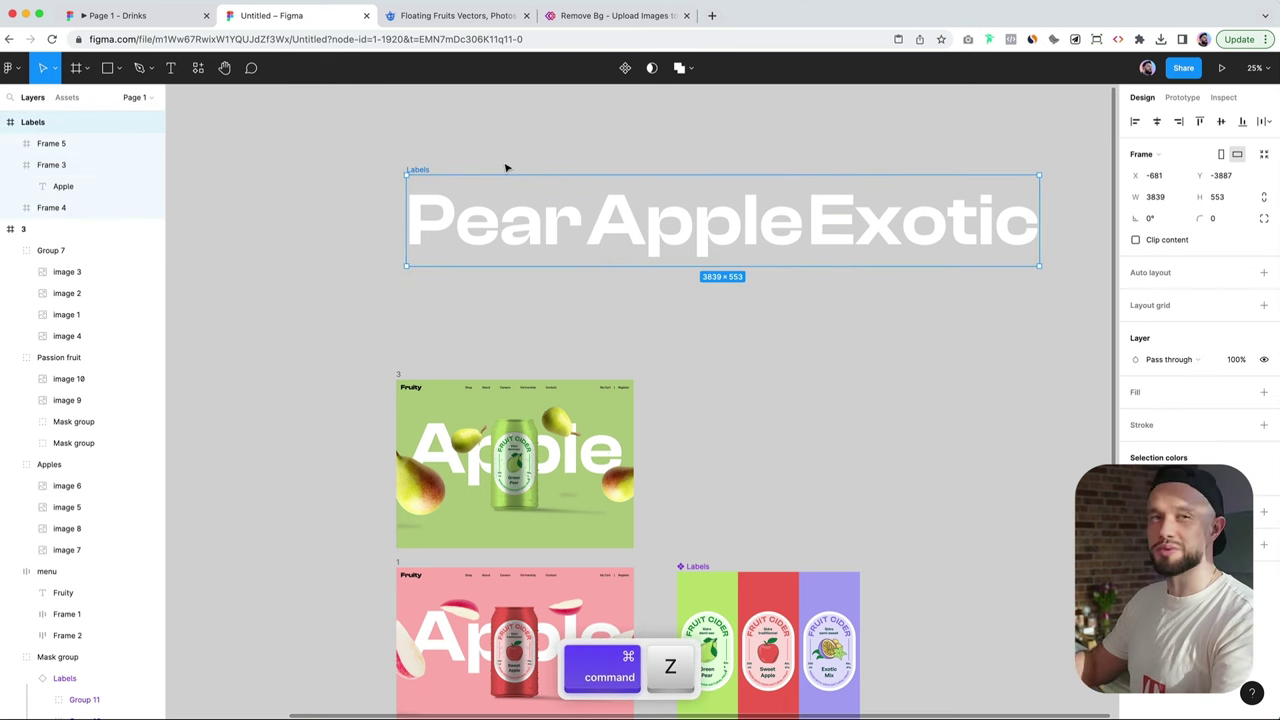
{"action": "key", "text": "super+z"}
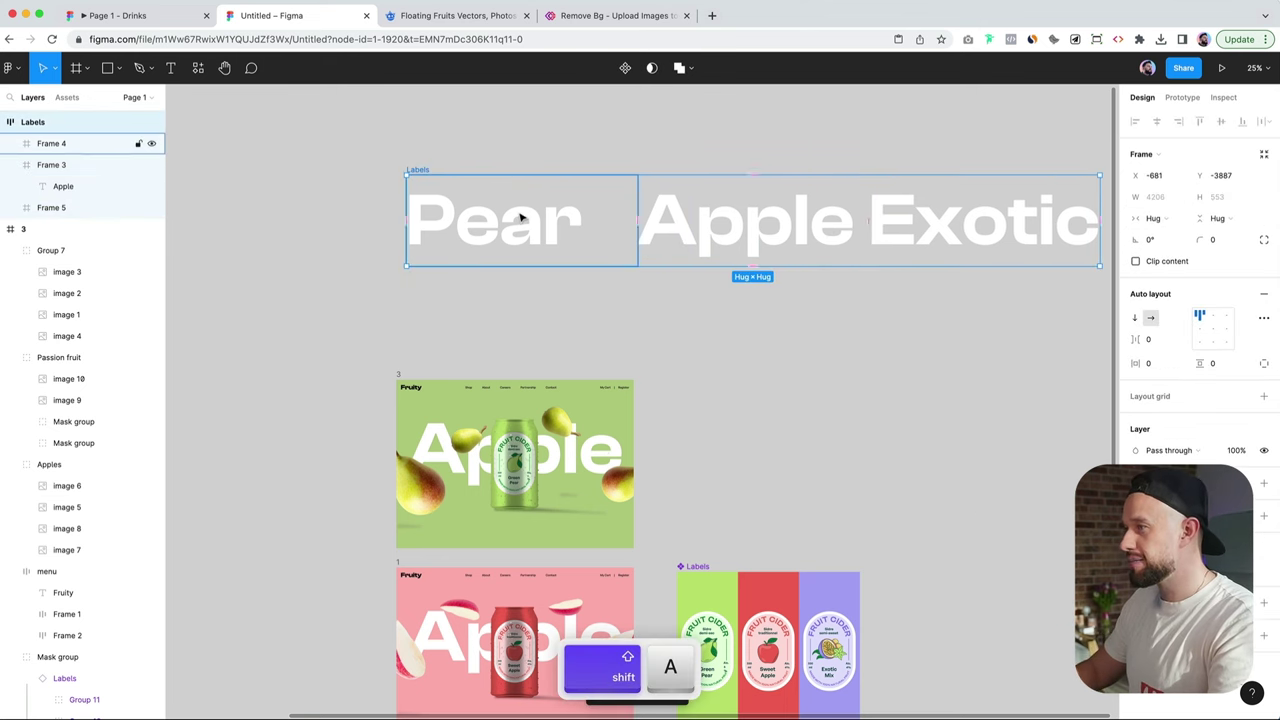
Step: Centre the Pear and Apple texts horizontally inside their own frames
{"action": "key", "text": "super+z"}
{"action": "key", "text": "super+z"}
{"action": "key", "text": "super+z"}
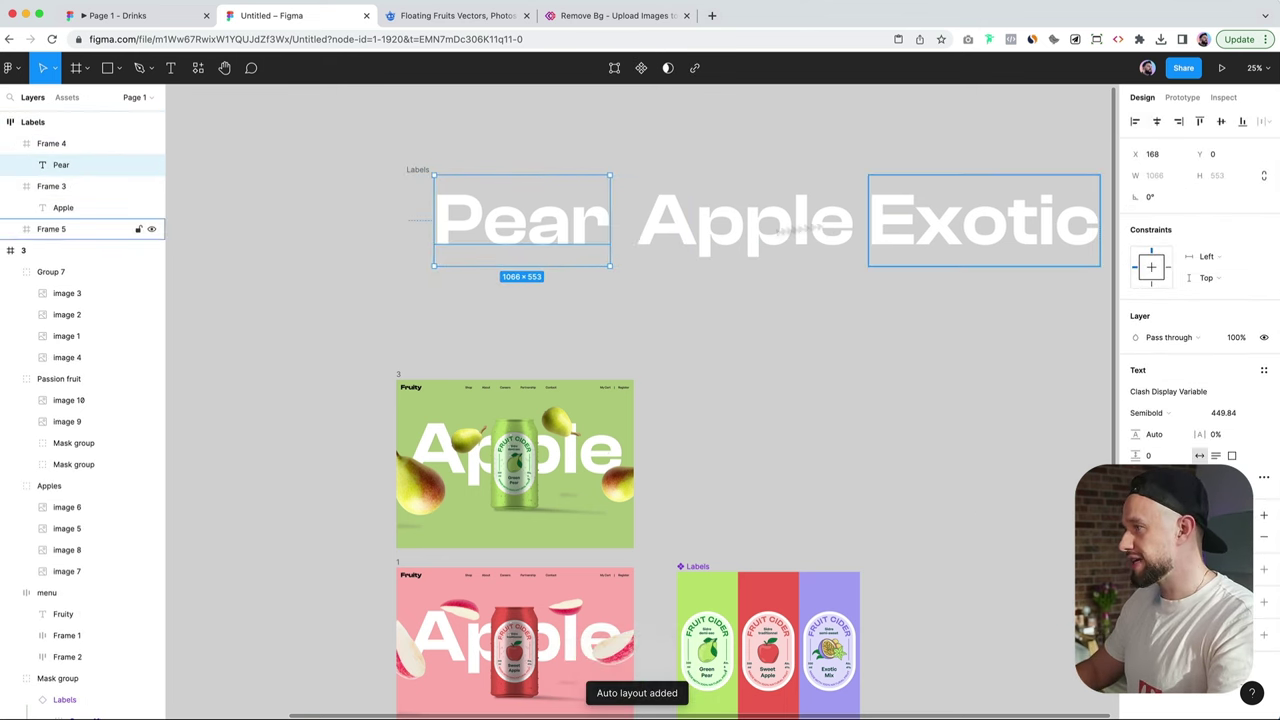
{"action": "key", "text": "super+z"}
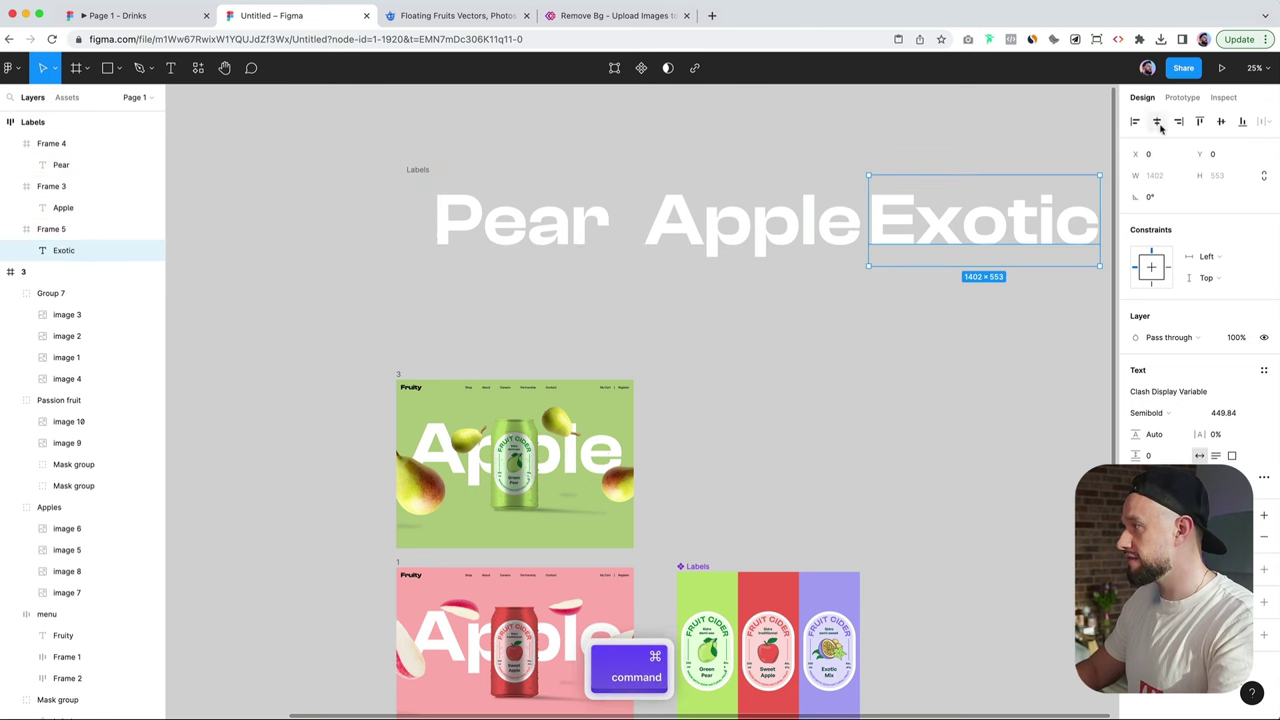
Step: Ungroup the auto layout Labels frame and rewrap the three word frames in a plain frame named Labels
{"action": "key", "text": "super+shift+g"}
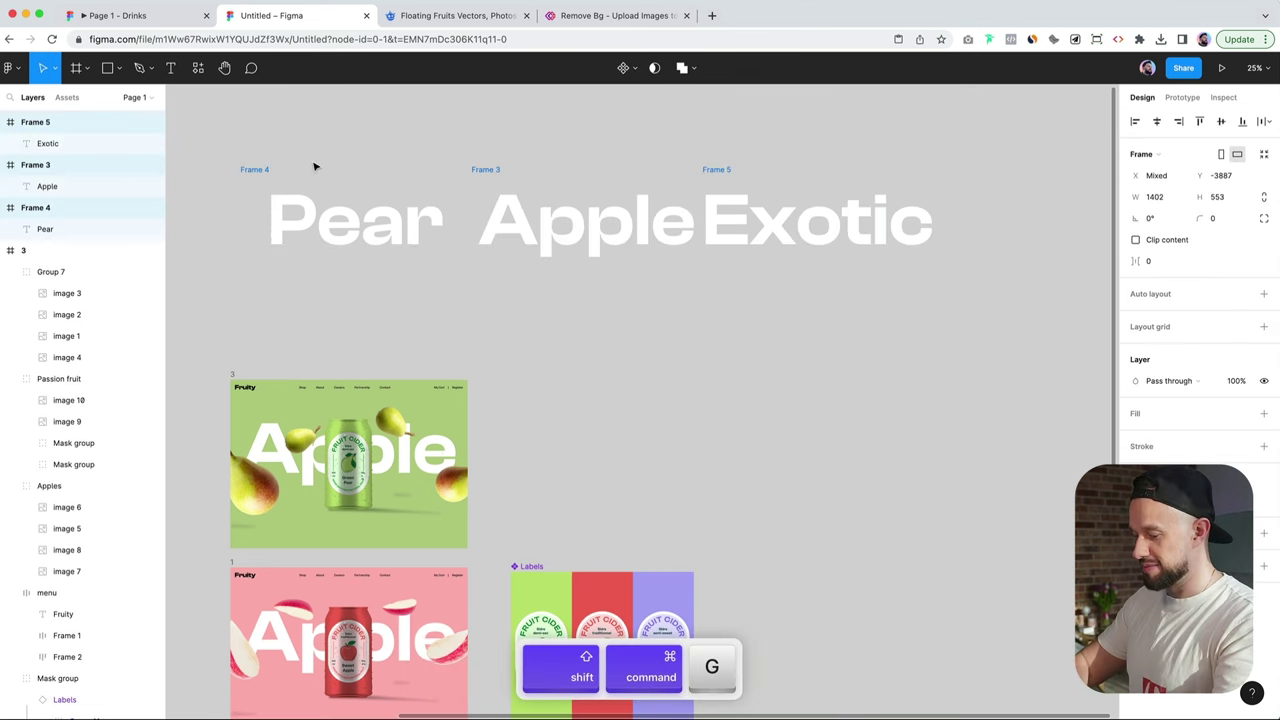
{"action": "key", "text": "super+alt+g"}
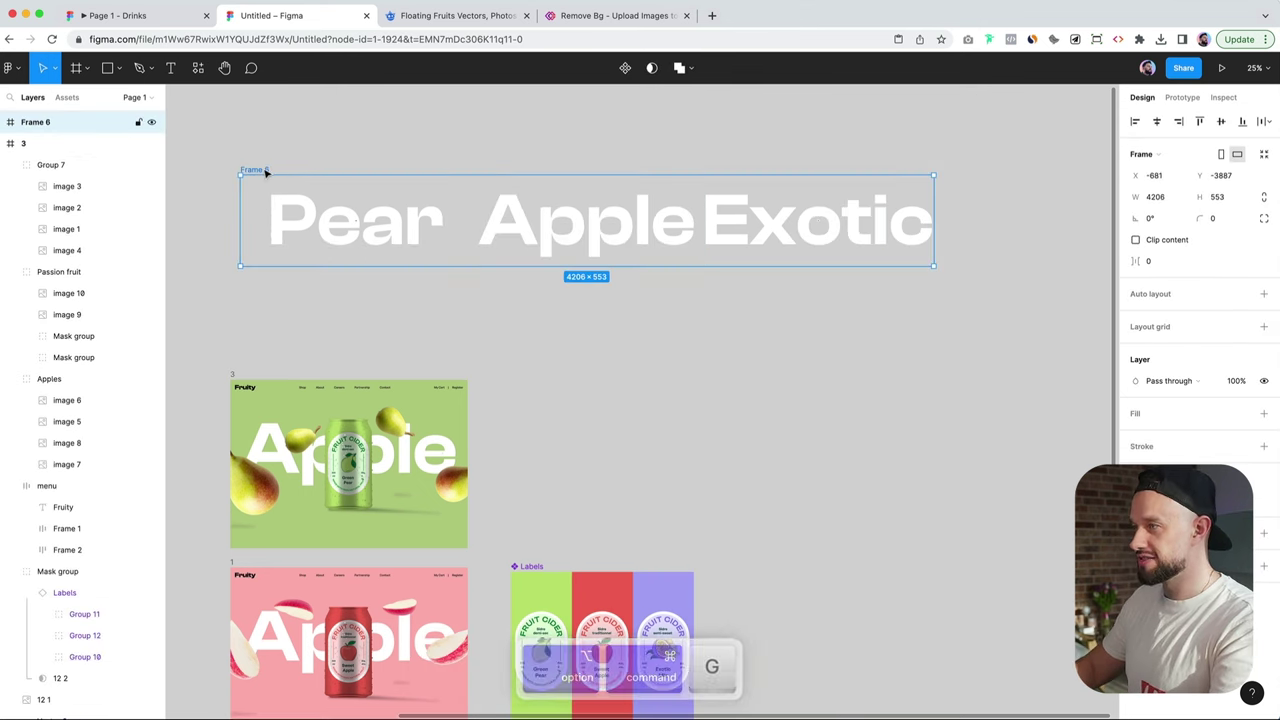
{"action": "double_click", "coordinate": [258, 170]}
{"action": "type", "text": "Labels"}
{"action": "key", "text": "Return"}
Step: Crop the Labels frame from its left edge to 1402 px wide around Exotic and clip its content
{"action": "key", "text": "super"}
{"action": "left_click_drag", "start_coordinate": [240, 232], "coordinate": [677, 235]}
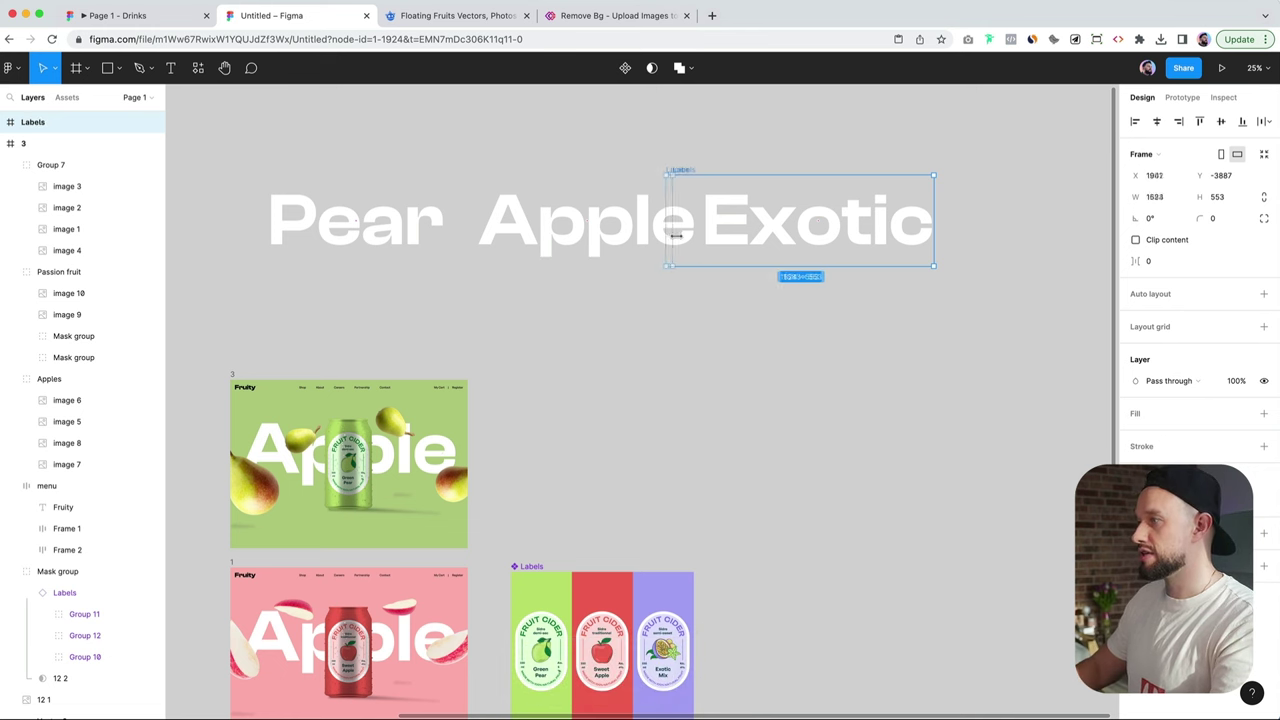
{"action": "left_click", "coordinate": [1152, 245]}
Step: Replace the Apple heading in frame 2 with a copy of the cropped Labels frame, layered directly above the Background Slider
{"action": "key", "text": "super+c"}
{"action": "scroll", "coordinate": [551, 277], "scroll_direction": "down", "scroll_amount": 5}
{"action": "scroll", "coordinate": [558, 300], "scroll_direction": "down", "scroll_amount": 4}
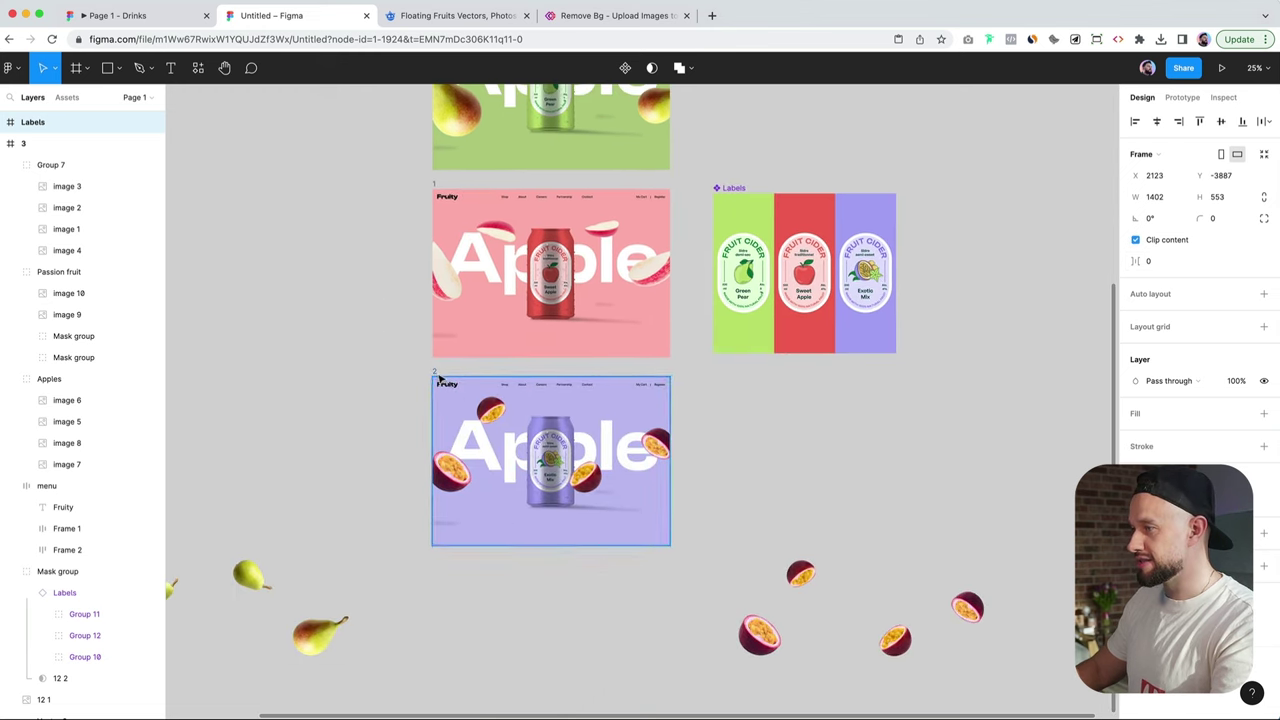
{"action": "left_click", "coordinate": [435, 373]}
{"action": "left_click", "coordinate": [633, 474]}
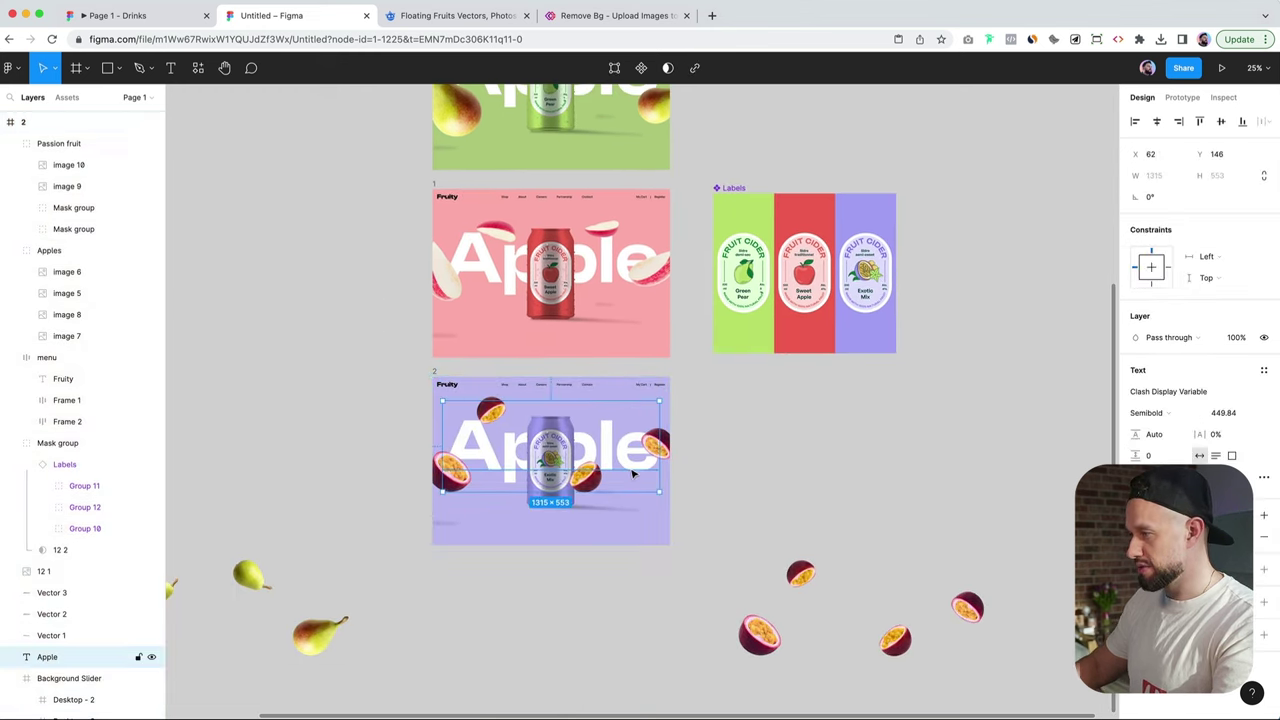
{"action": "key", "text": "BackSpace"}
{"action": "key", "text": "super+v"}
{"action": "key", "text": "alt+super+bracketleft"}
{"action": "key", "text": "super+bracketright"}
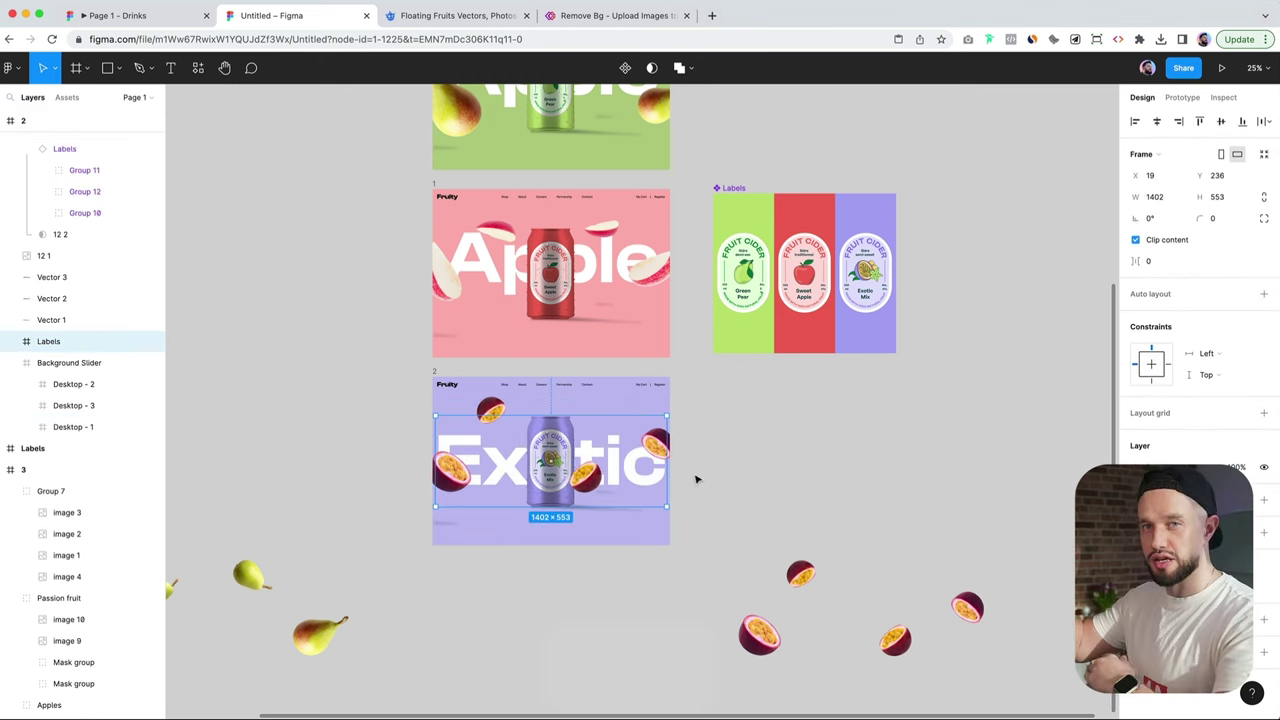
Step: Scale the Labels frame in frame 2 proportionally down to 1330 px wide
{"action": "key", "text": "k"}
{"action": "left_click_drag", "start_coordinate": [667, 470], "coordinate": [627, 469]}
Step: Replace the Apple heading in the red apple frame with a copy of the scaled Labels frame, layered directly above the Background Slider
{"action": "left_click", "coordinate": [614, 283]}
{"action": "key", "text": "Delete"}
{"action": "left_click", "coordinate": [494, 446]}
{"action": "key", "text": "super+c"}
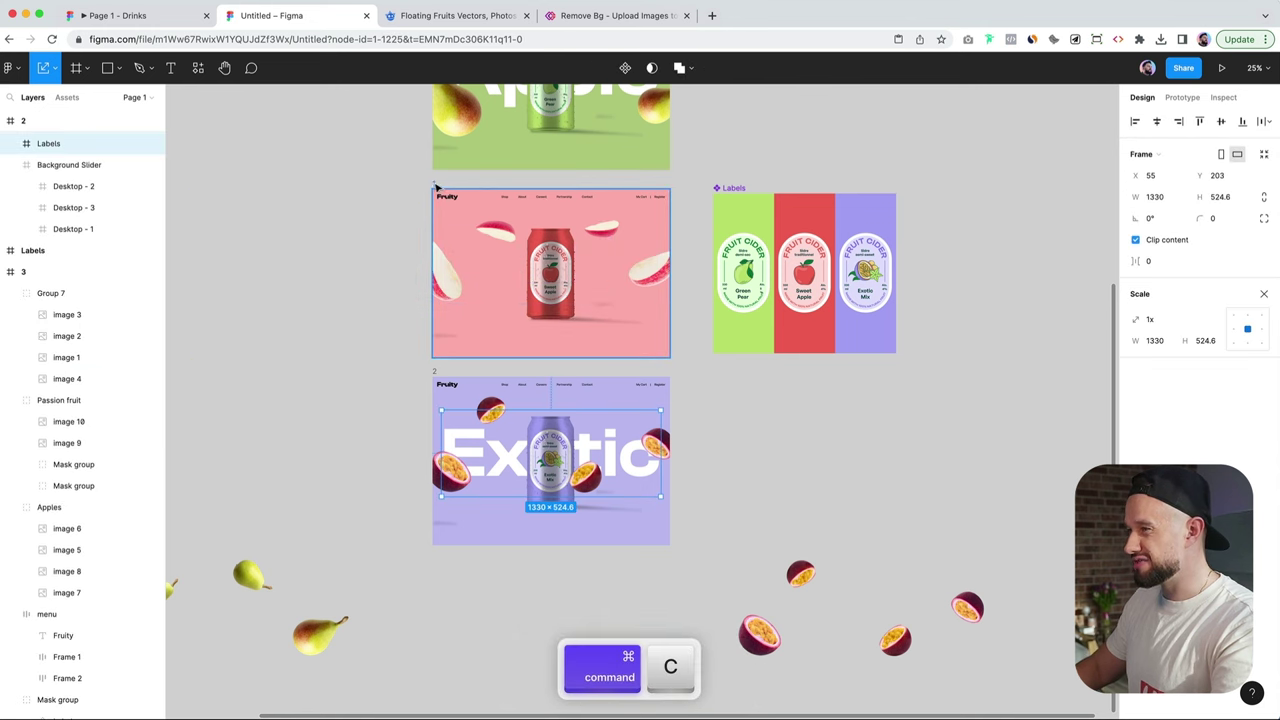
{"action": "left_click", "coordinate": [432, 188]}
{"action": "scroll", "coordinate": [466, 500], "scroll_direction": "up", "scroll_amount": 3}
{"action": "key", "text": "super+v"}
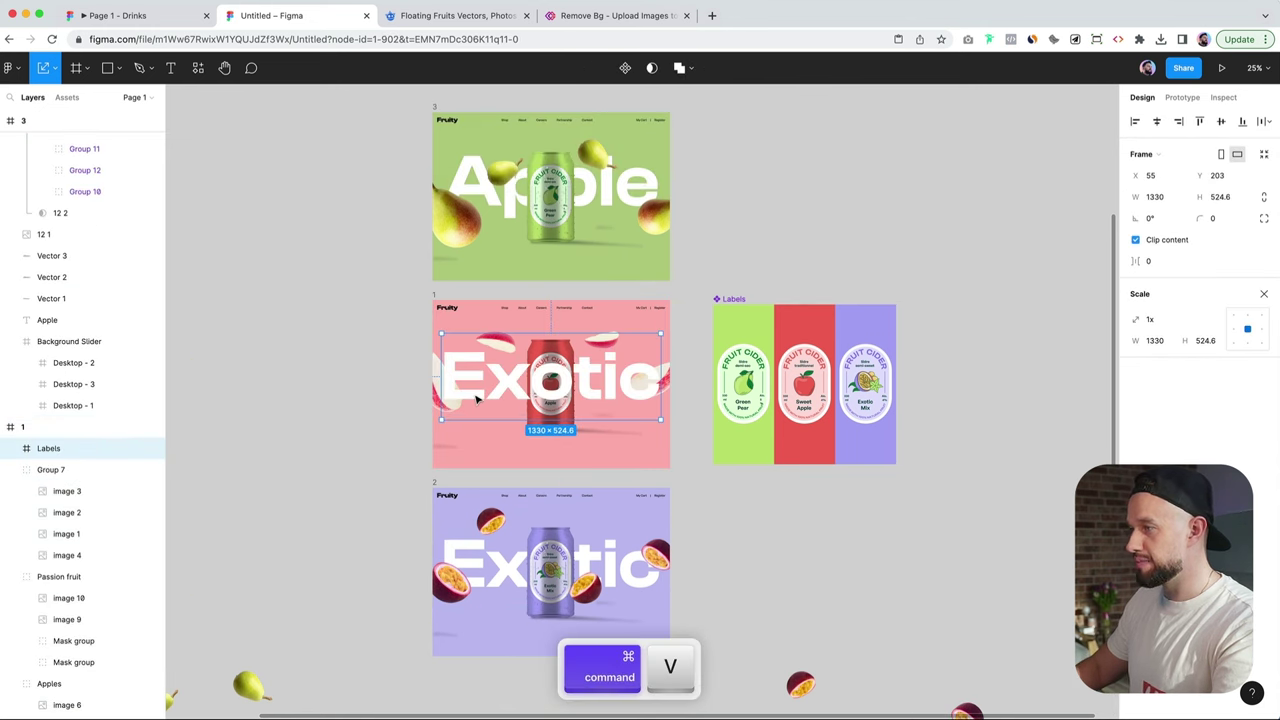
{"action": "key", "text": "super+alt+bracketleft"}
{"action": "key", "text": "super+bracketright"}
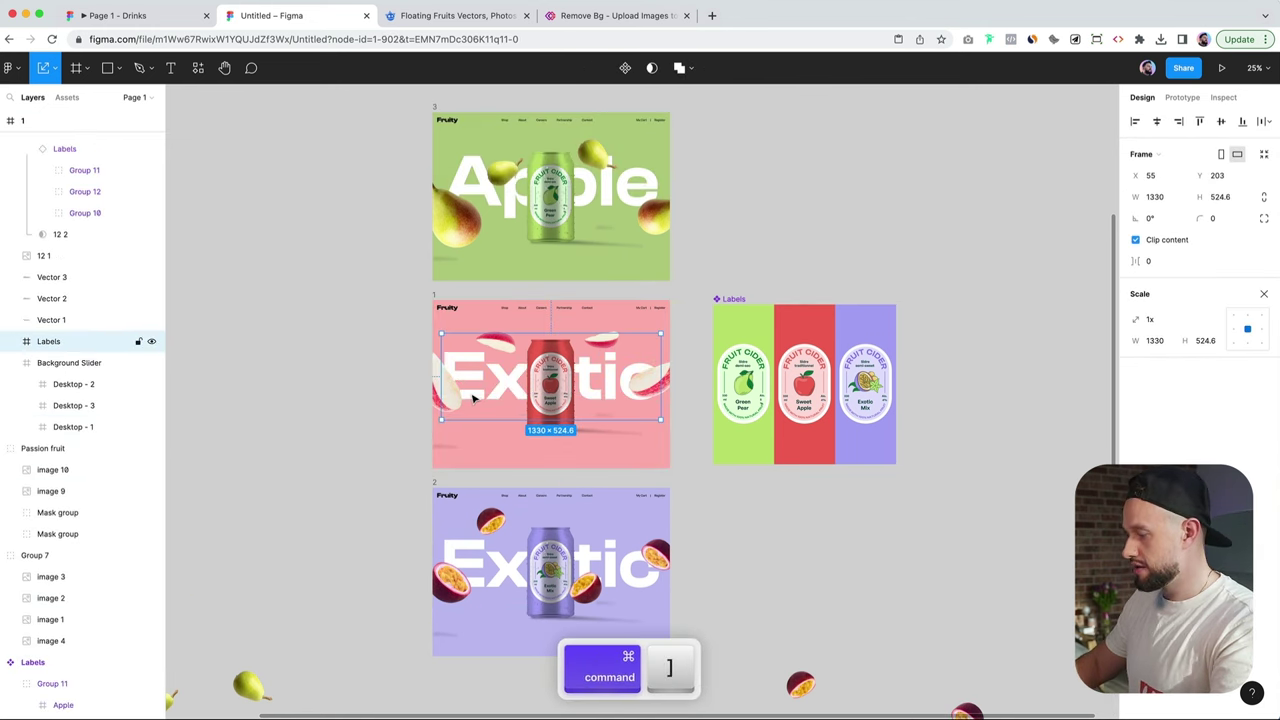
Step: Shift the three word frames inside the apple frame's Labels horizontally until Apple fills the heading area
{"action": "key", "text": "Return"}
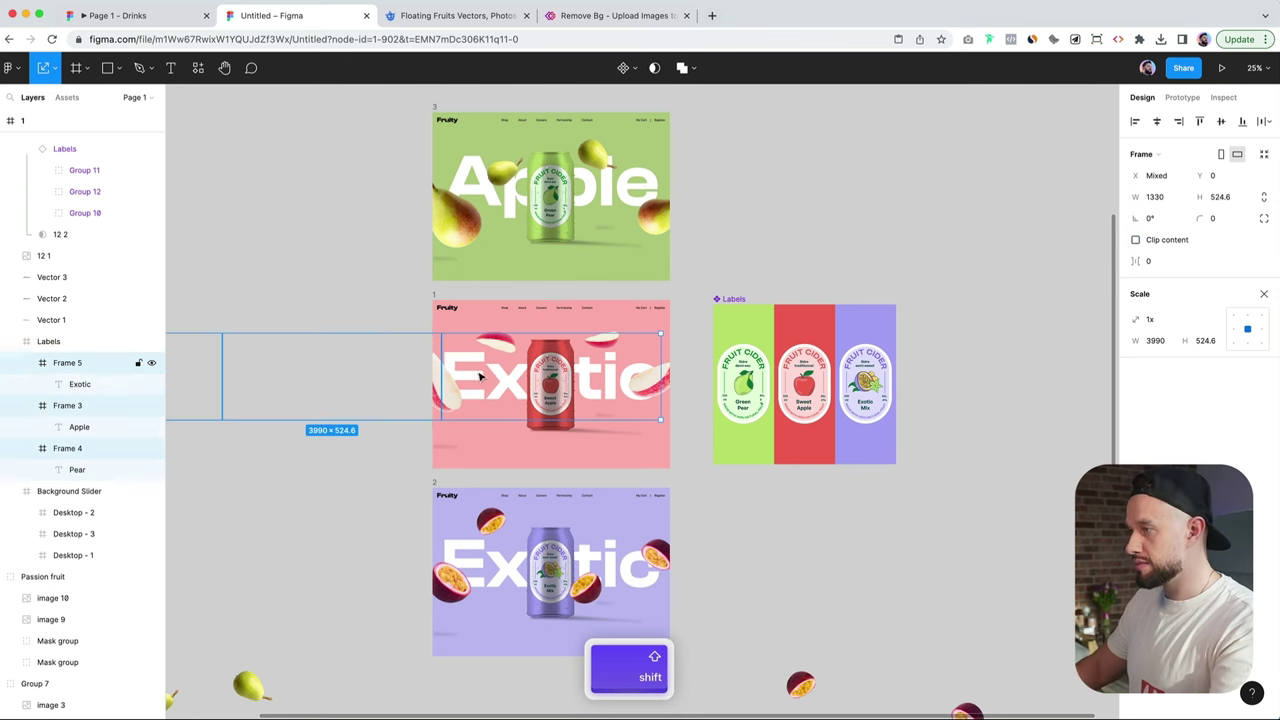
{"action": "key", "text": "shift+space"}
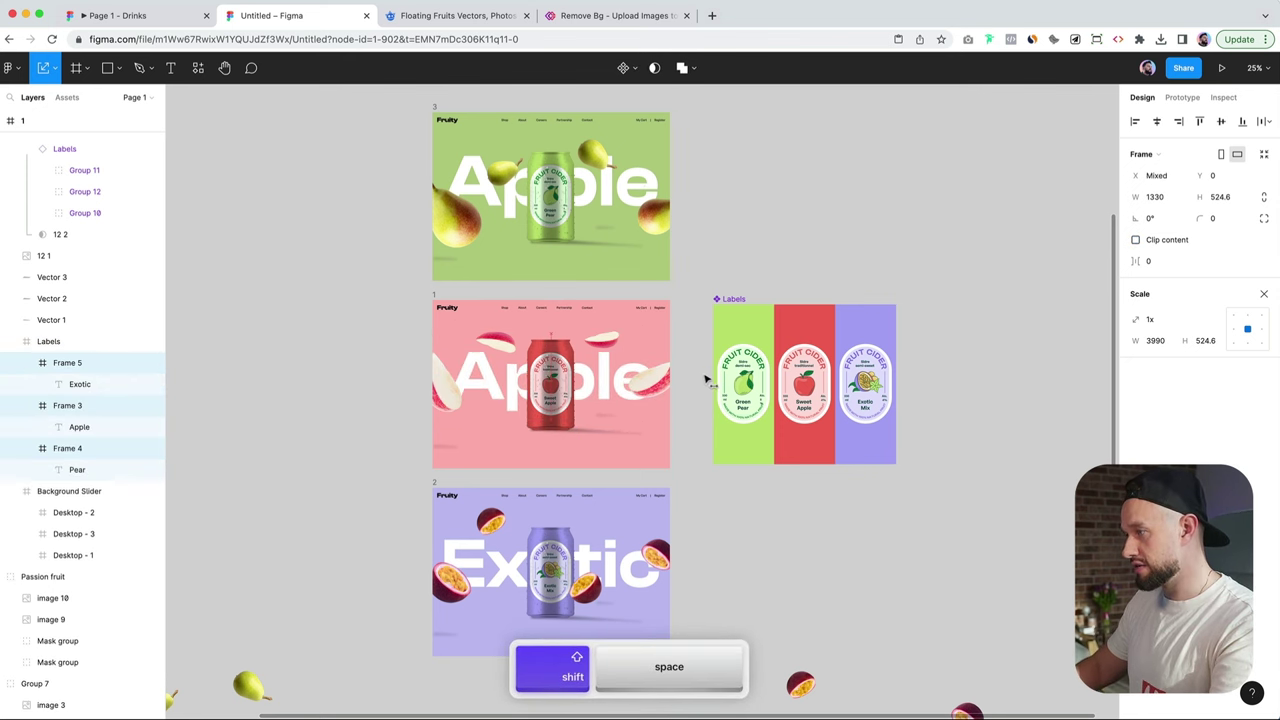
{"action": "left_click_drag", "start_coordinate": [706, 380], "coordinate": [704, 379]}
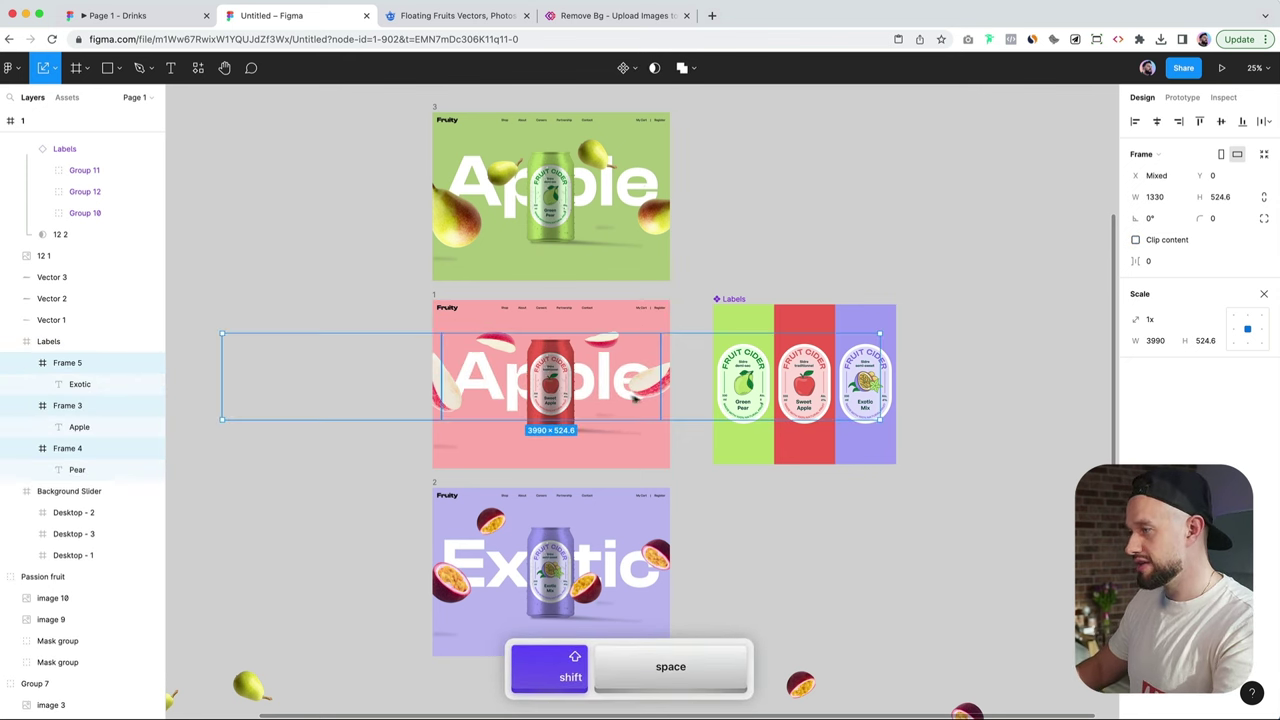
Step: Replace the Apple heading in the green pear frame with a copy of the Labels frame, layered directly above the Background Slider
{"action": "left_click", "coordinate": [655, 200]}
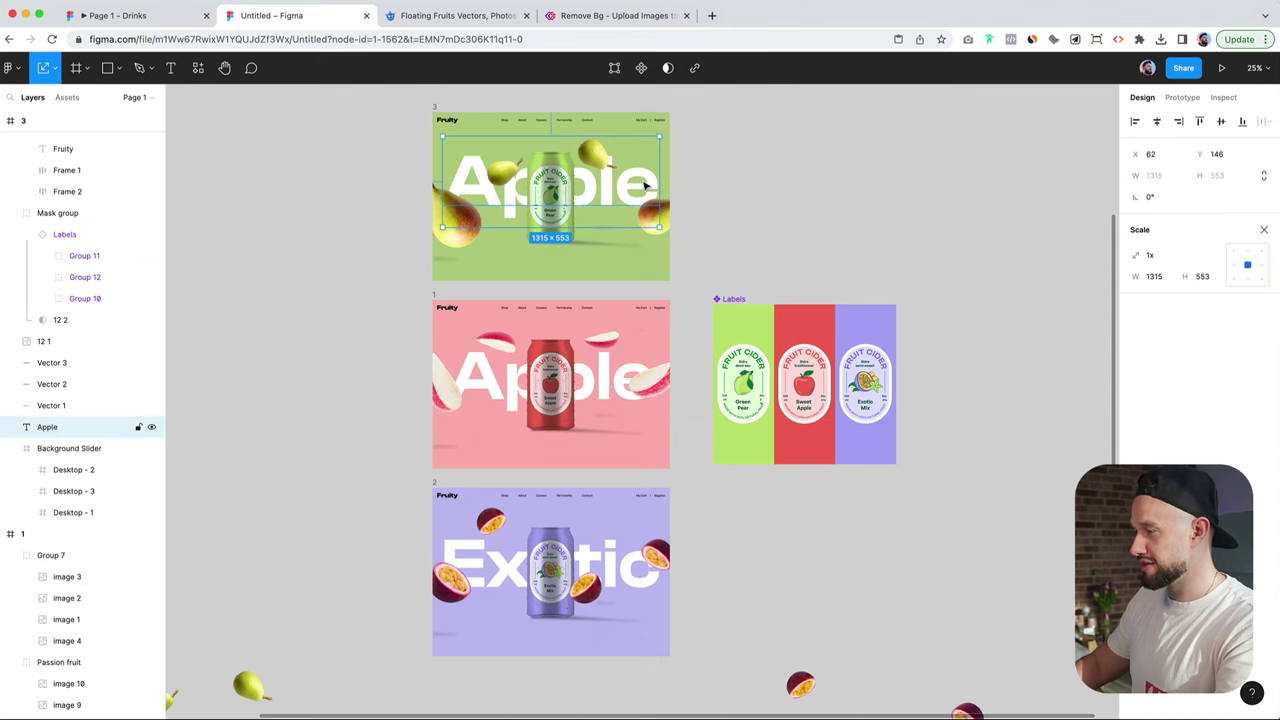
{"action": "key", "text": "BackSpace"}
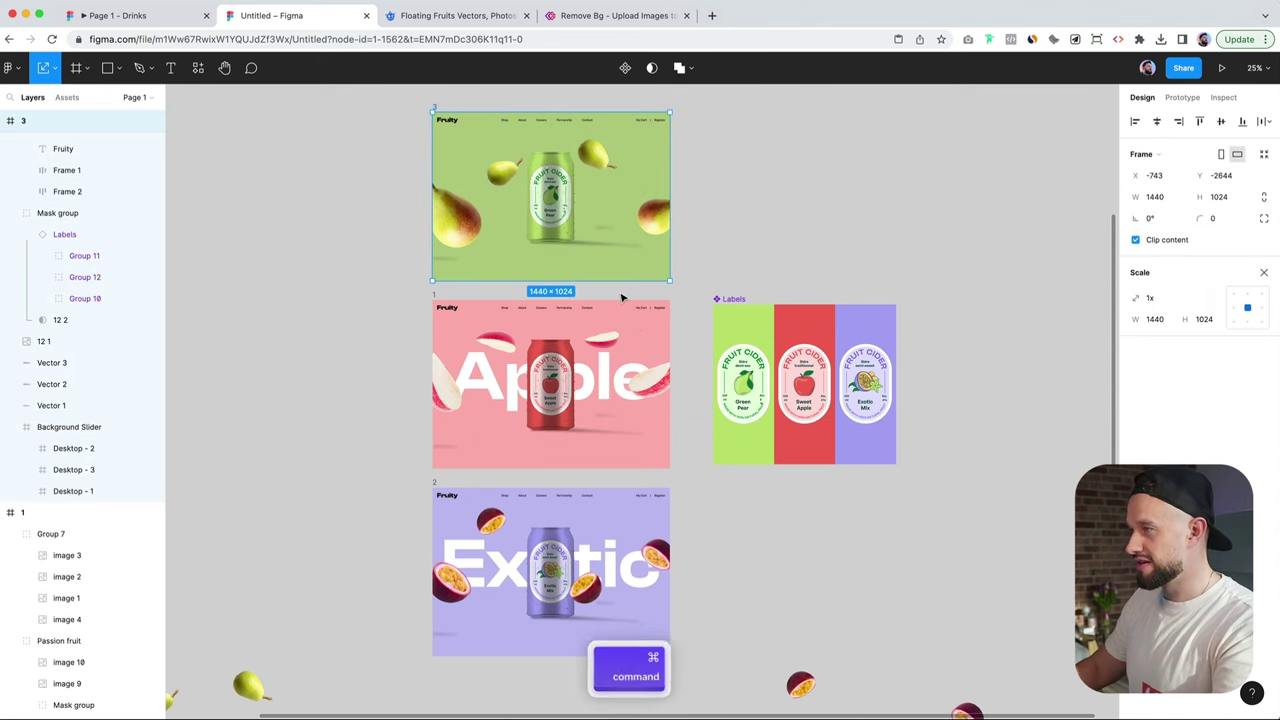
{"action": "key", "text": "super+v"}
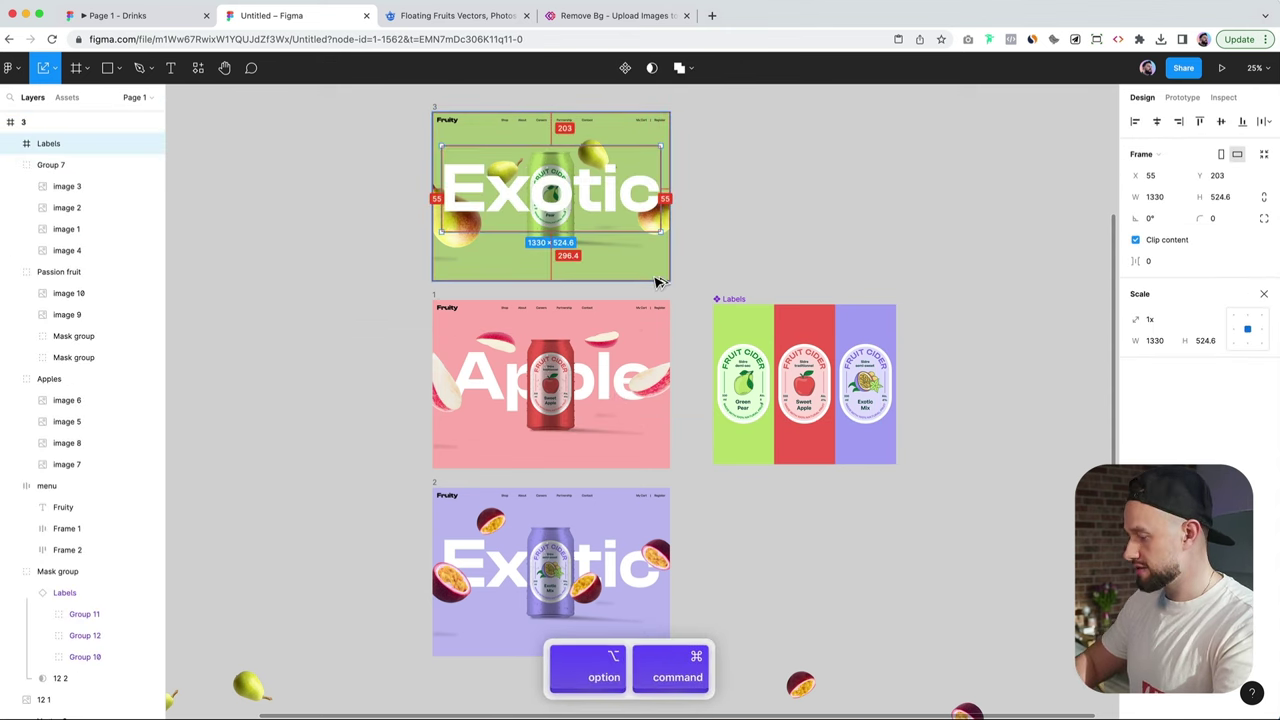
{"action": "key", "text": "super+bracketright"}
Step: Shift the three word frames inside the pear frame's Labels horizontally until Pear fills the heading area
{"action": "key", "text": "Return"}
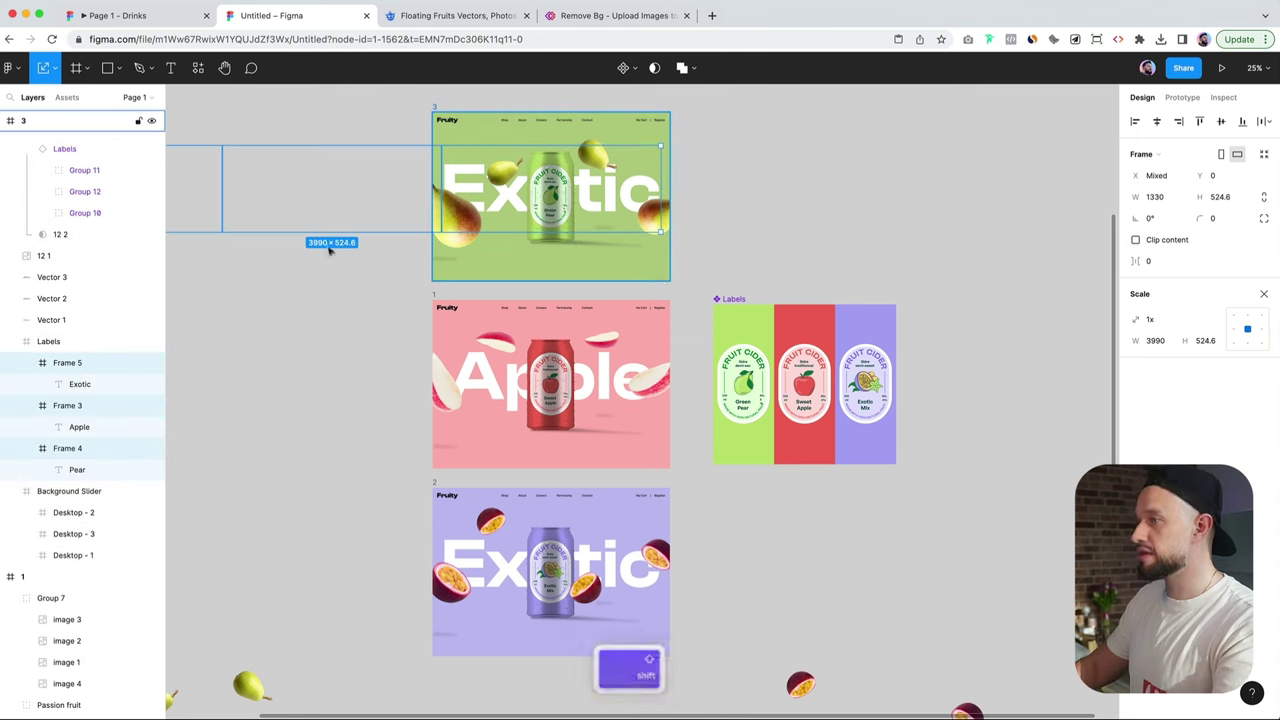
{"action": "left_click_drag", "start_coordinate": [508, 180], "coordinate": [768, 200]}
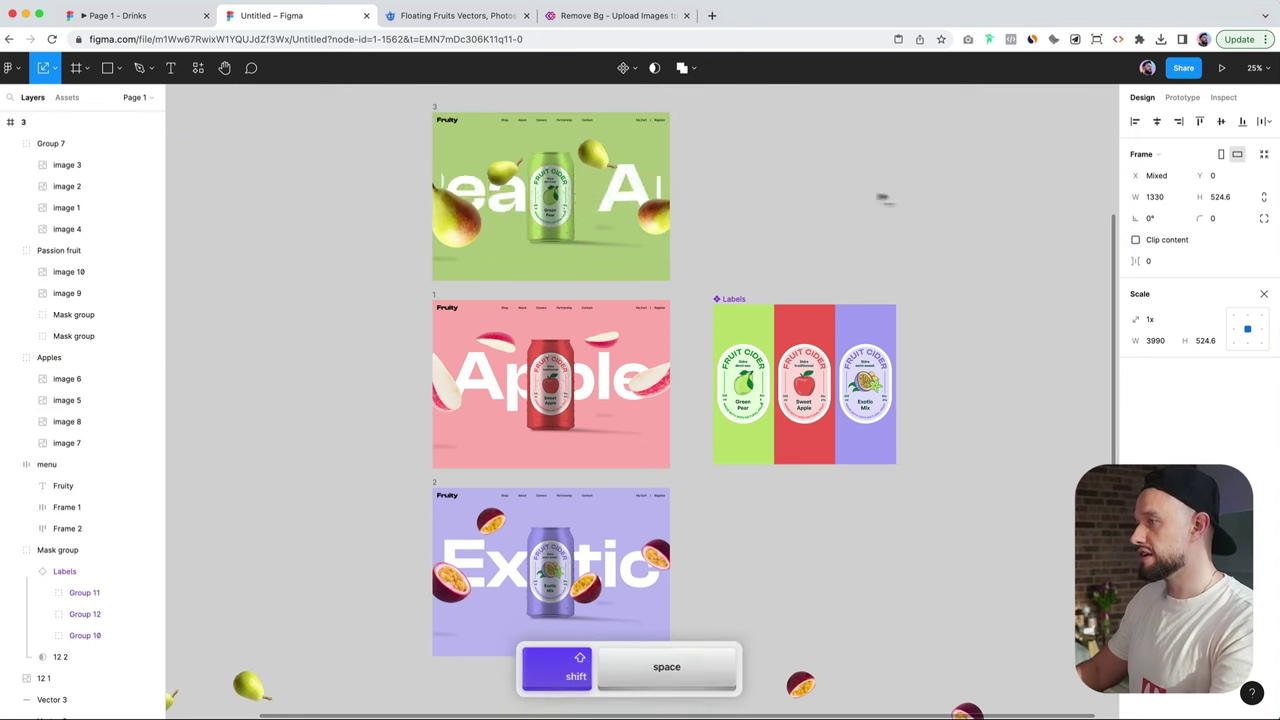
{"action": "left_click", "coordinate": [928, 198]}
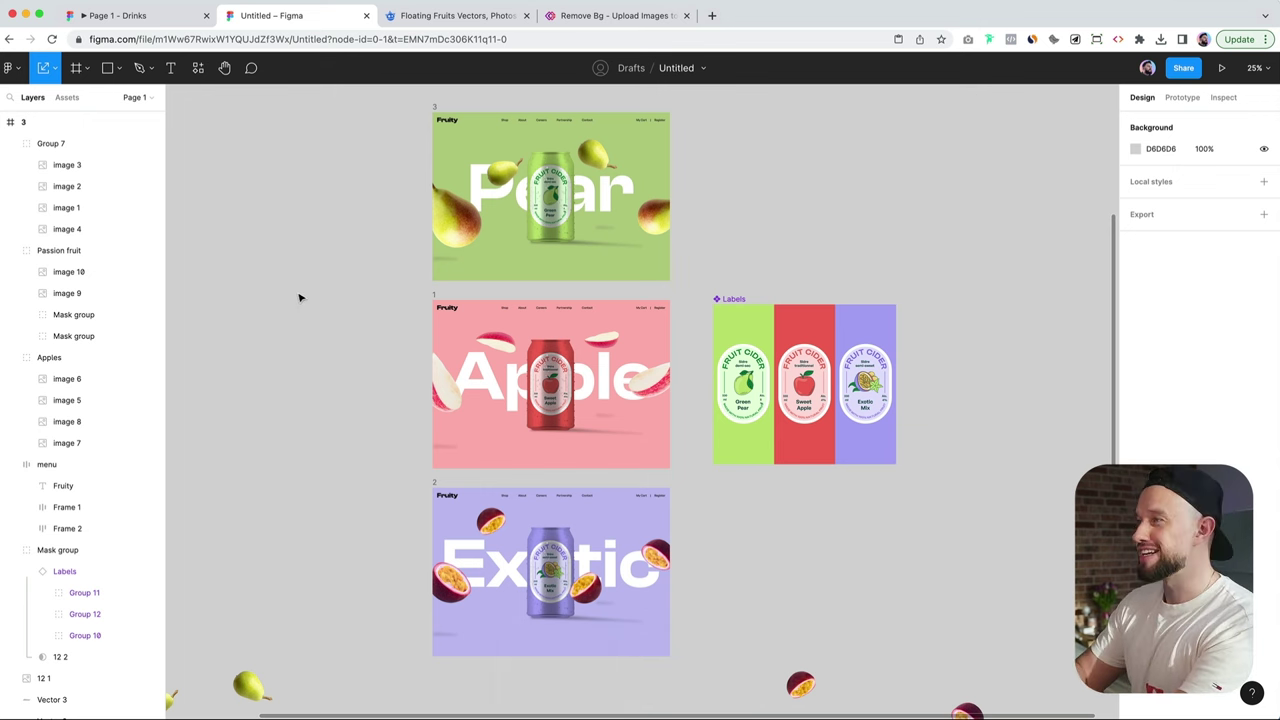
Step: Rename the page frames in order: the pear frame 1, the apple frame 2 and the exotic frame 3
{"action": "type", "text": "1"}
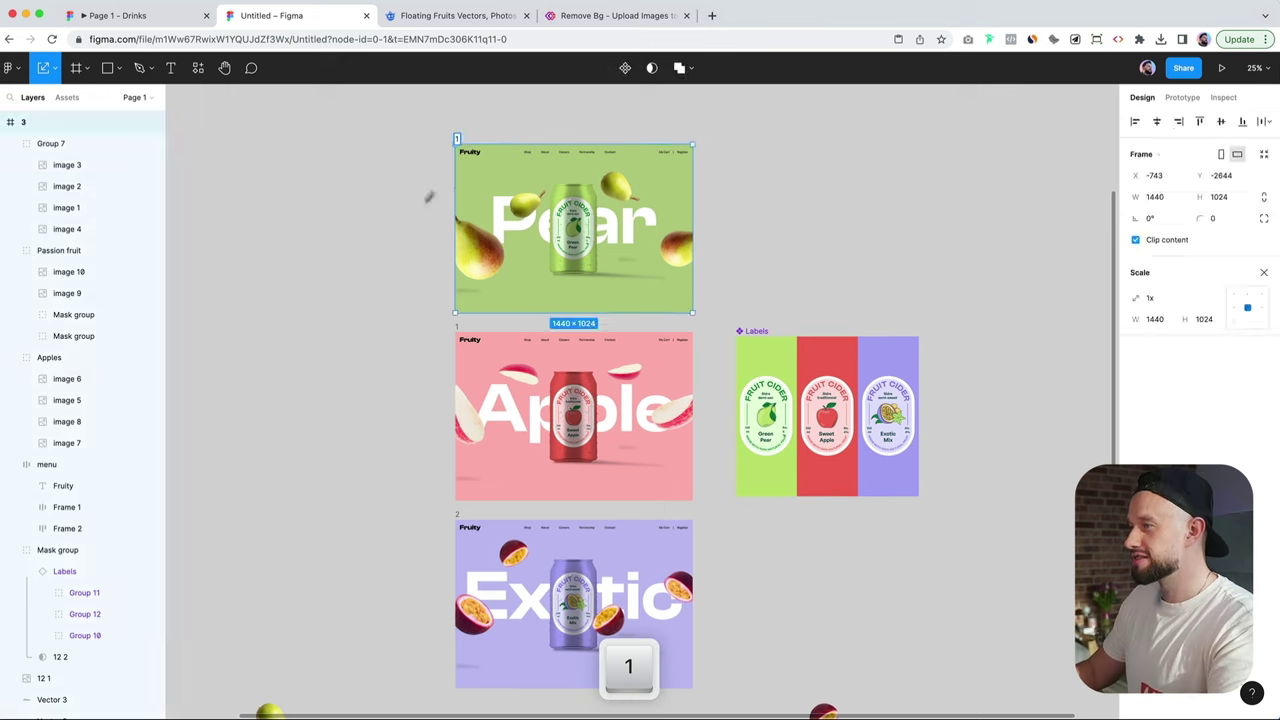
{"action": "left_click", "coordinate": [429, 196]}
{"action": "double_click", "coordinate": [460, 143]}
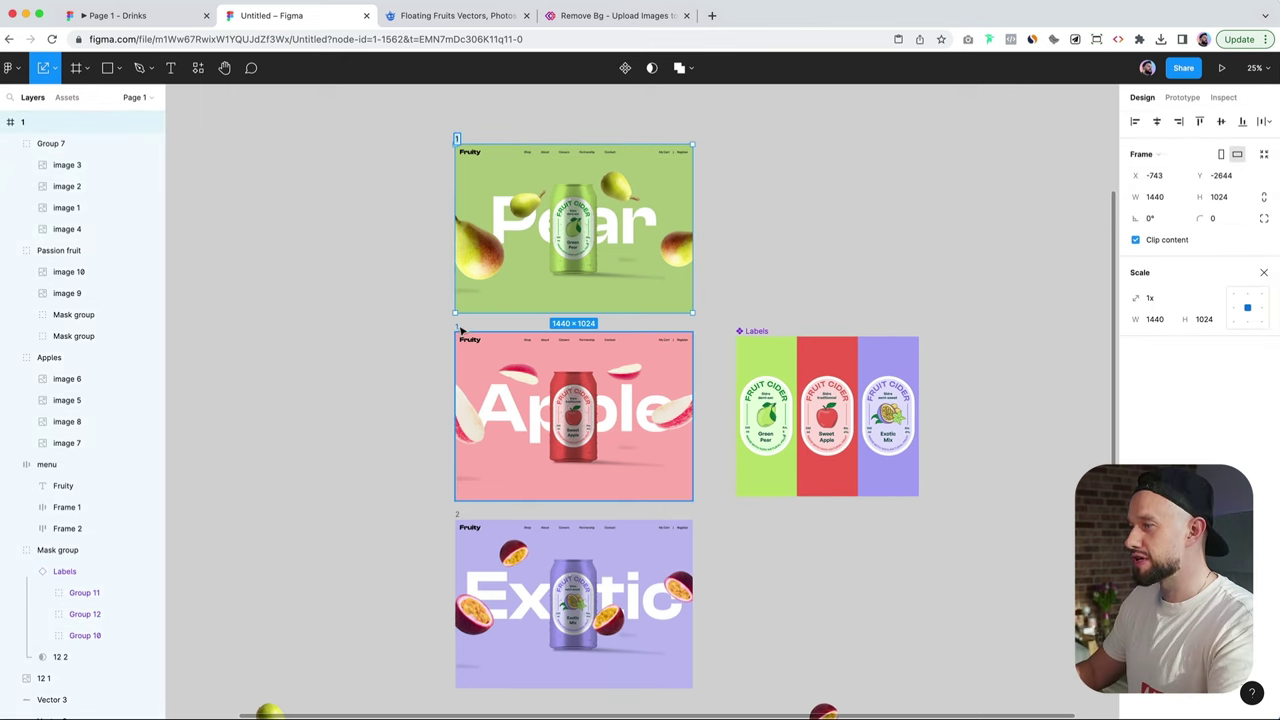
{"action": "key", "text": "super+z"}
{"action": "key", "text": "super+z"}
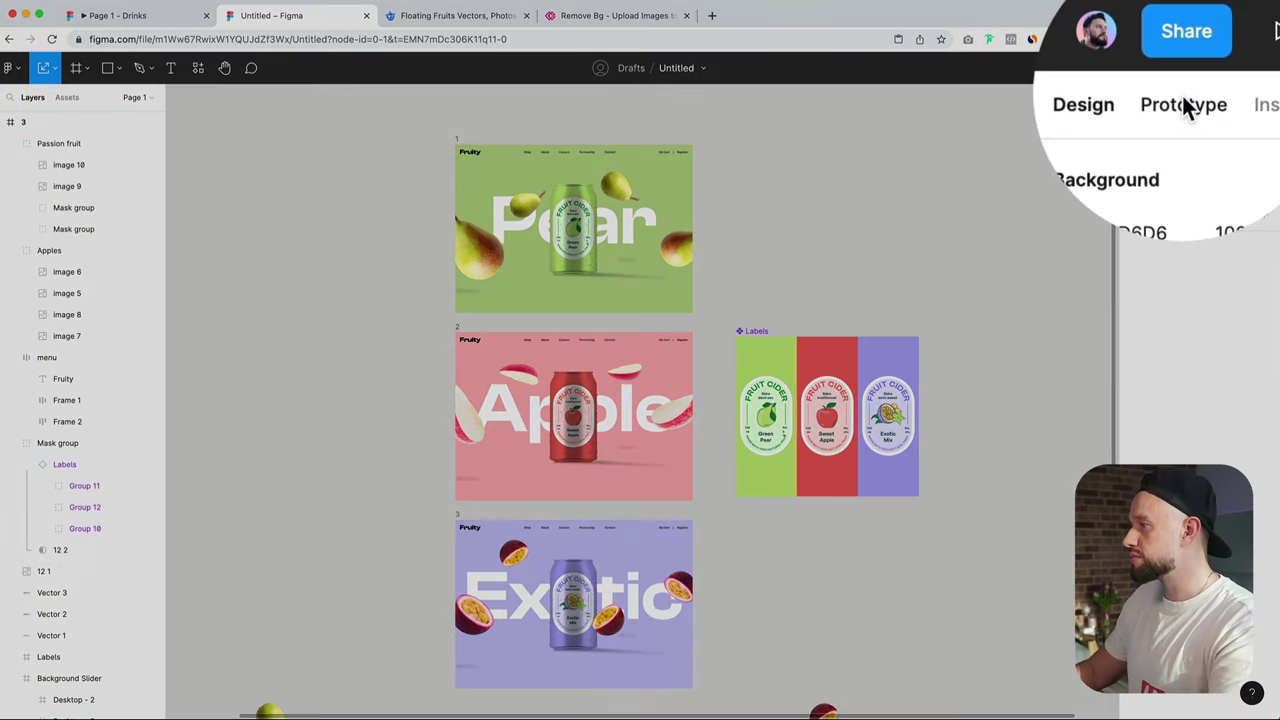
Step: Switch to prototyping and connect the pear frame 1 to the apple frame 2
{"action": "left_click", "coordinate": [1182, 97]}
{"action": "left_click", "coordinate": [472, 142]}
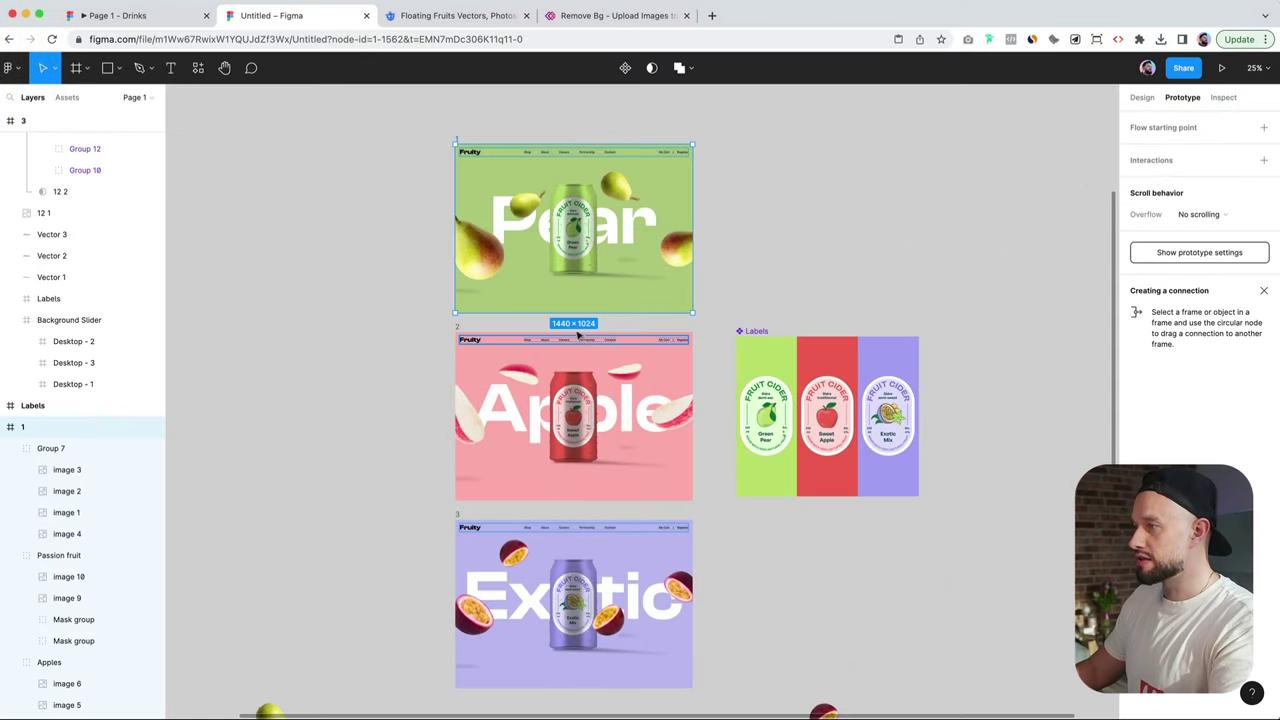
{"action": "left_click_drag", "start_coordinate": [573, 313], "coordinate": [573, 365]}
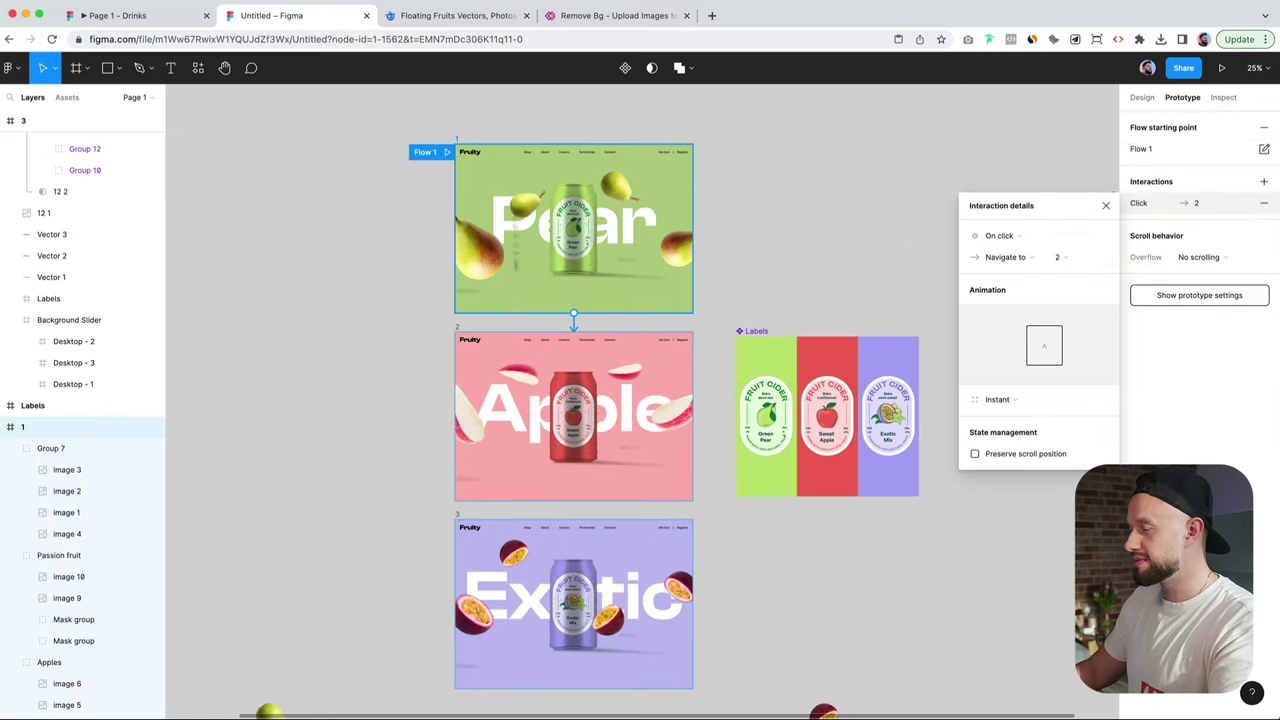
Step: Set the interaction from frame 1 to 2 to On drag with Smart animate, custom bezier easing and a 1500 ms duration
{"action": "left_click", "coordinate": [1020, 236]}
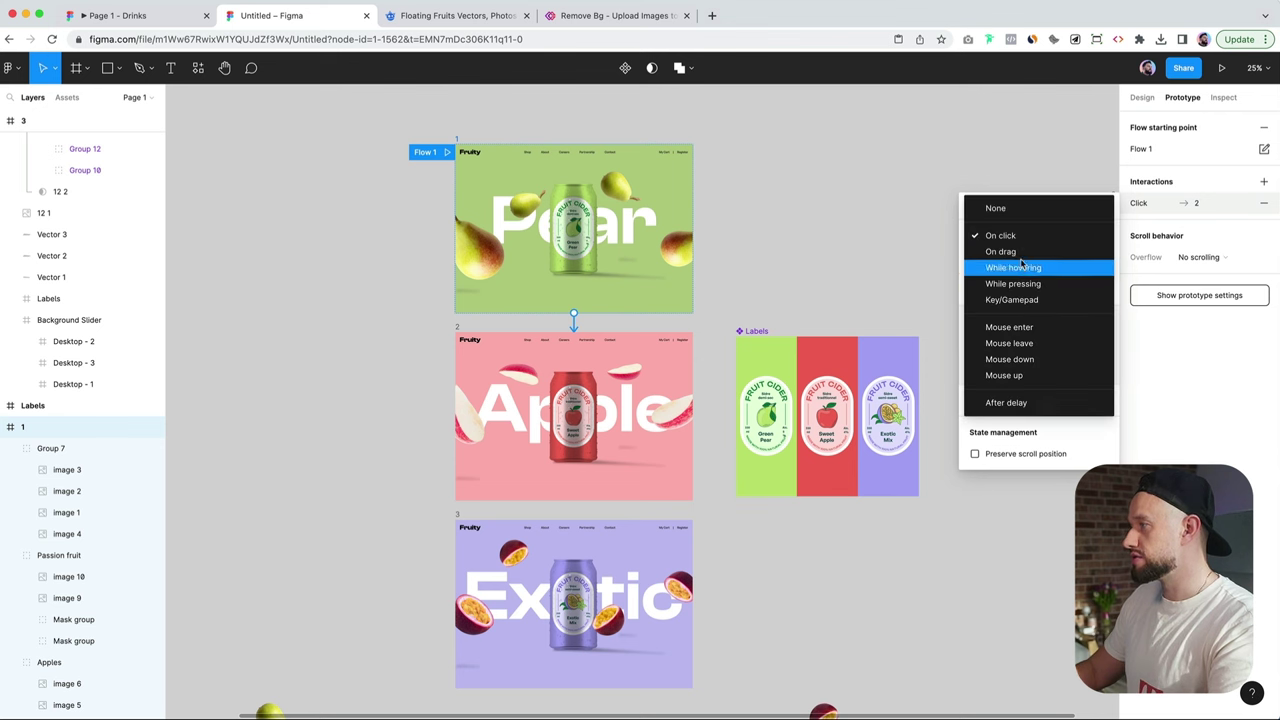
{"action": "left_click", "coordinate": [1022, 252]}
{"action": "left_click", "coordinate": [1022, 400]}
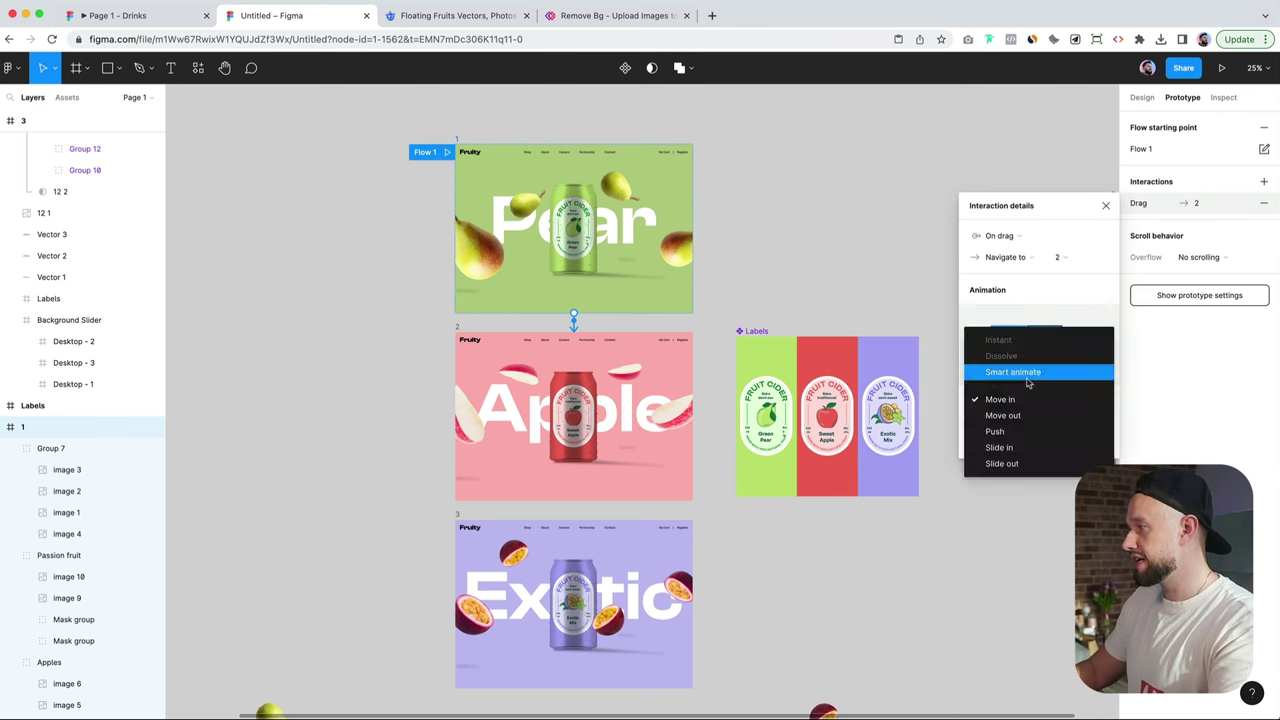
{"action": "left_click", "coordinate": [1027, 380]}
{"action": "left_click", "coordinate": [1012, 428]}
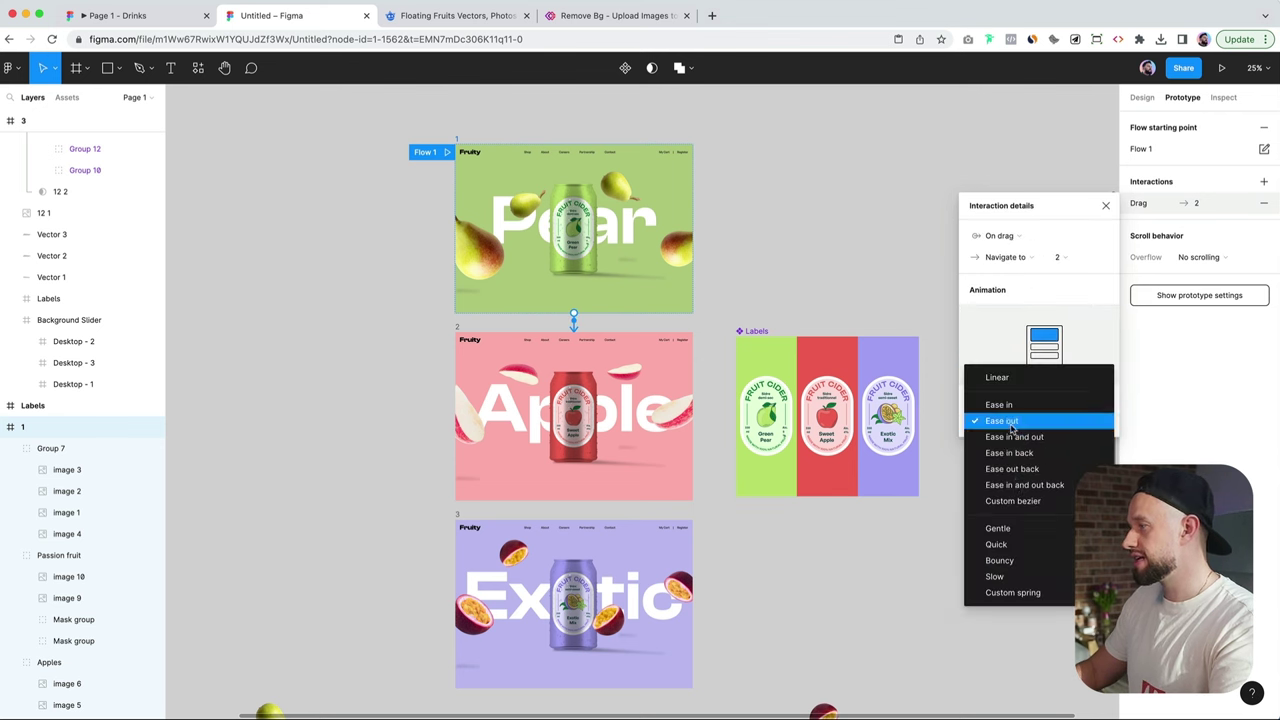
{"action": "left_click", "coordinate": [1017, 505]}
{"action": "type", "text": "1500"}
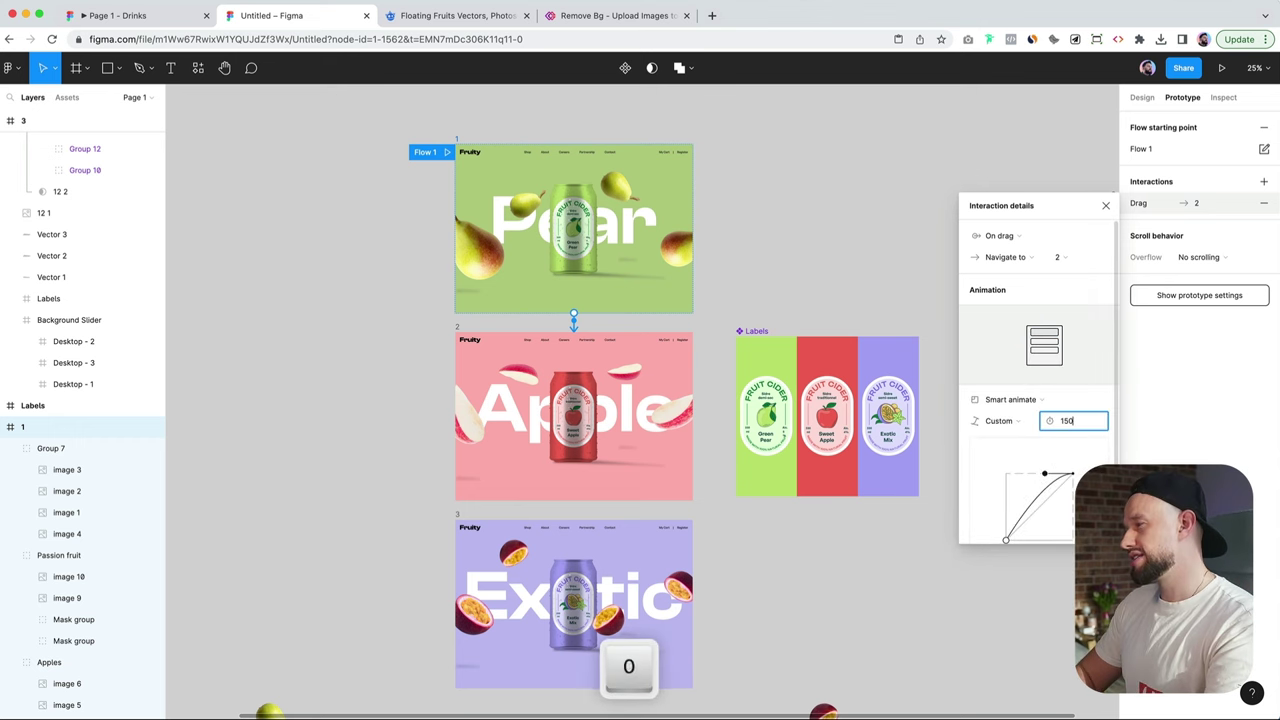
{"action": "key", "text": "Return"}
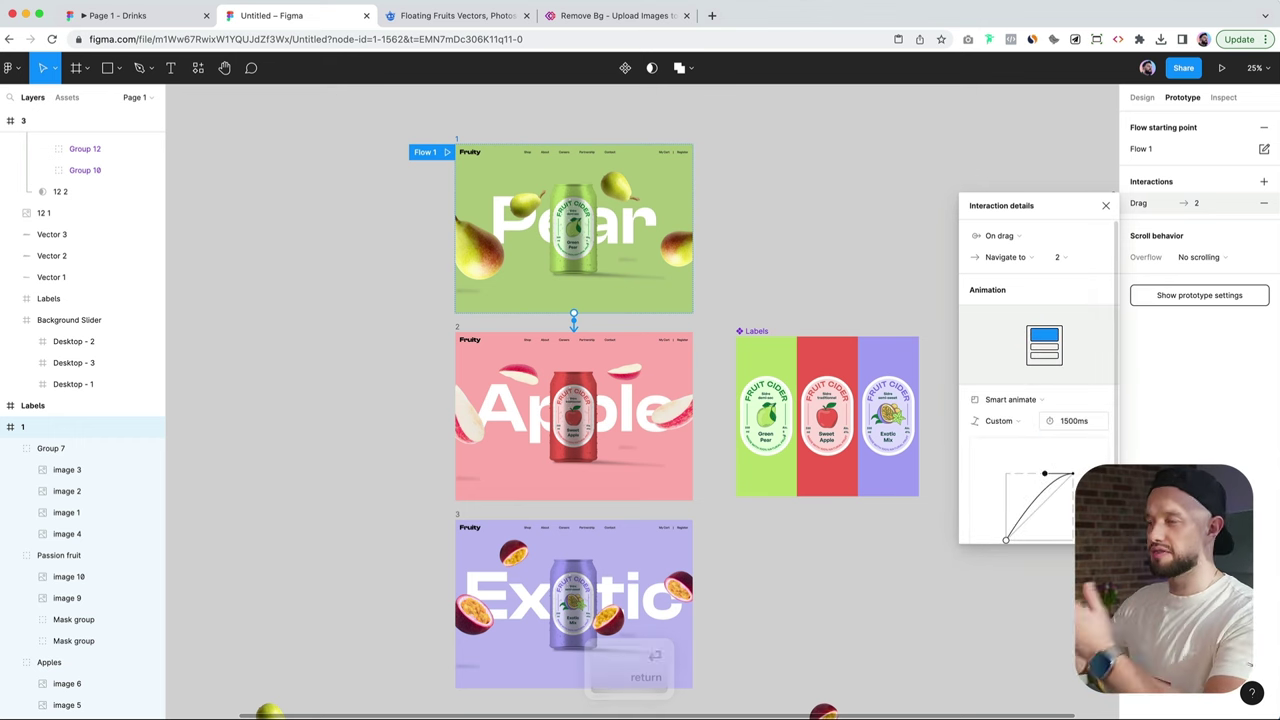
Step: Connect frame 2 to frame 3 with an On drag trigger, keeping Smart animate with custom easing at 1500 ms
{"action": "scroll", "coordinate": [578, 320], "scroll_direction": "down", "scroll_amount": 2}
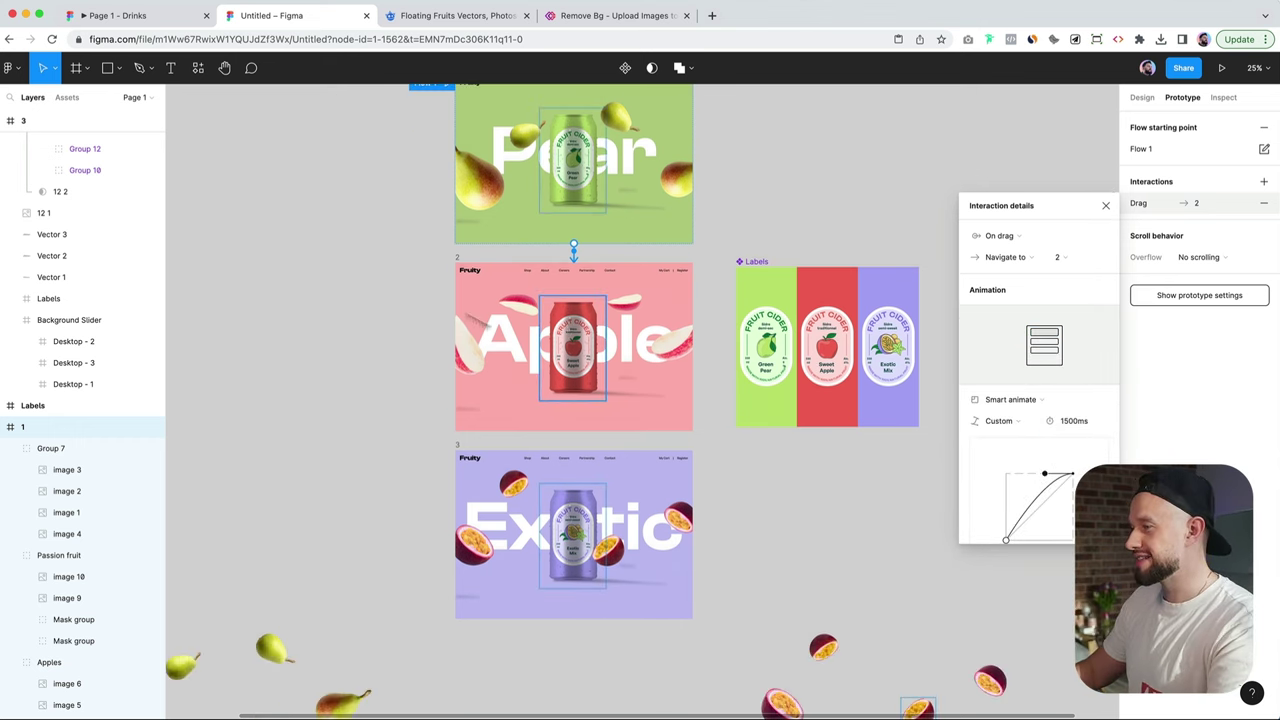
{"action": "left_click", "coordinate": [490, 263]}
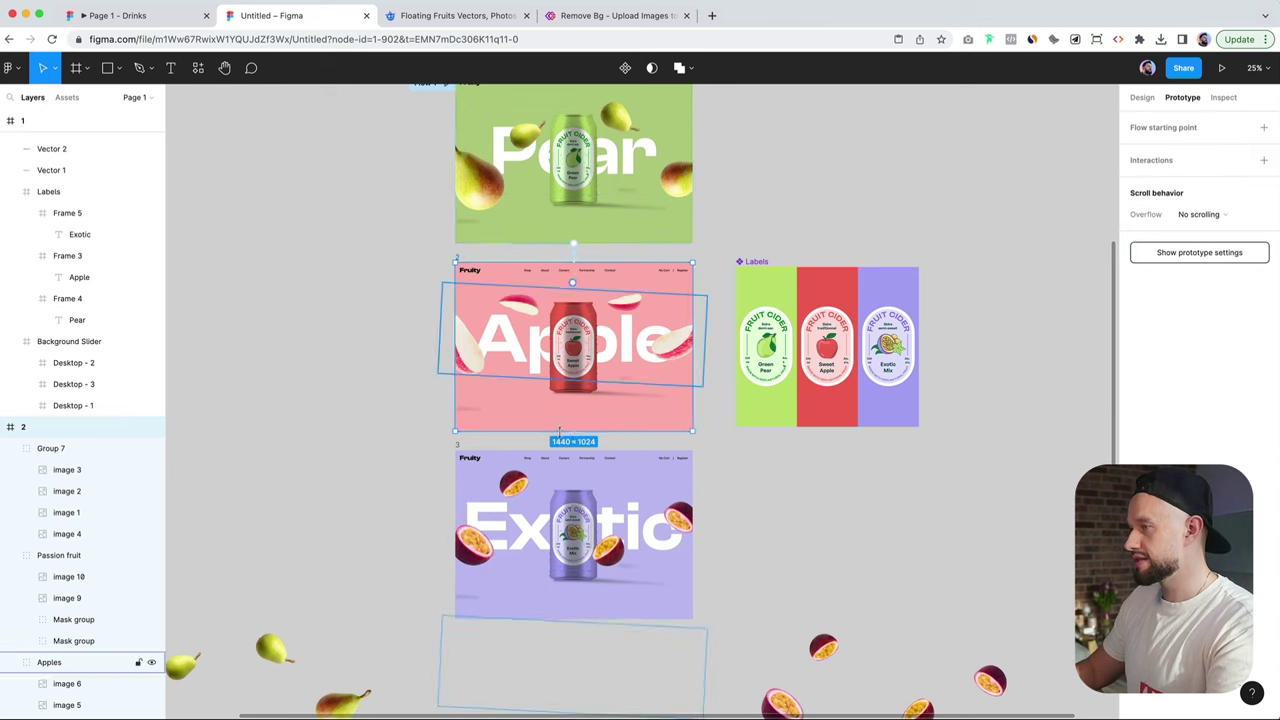
{"action": "left_click_drag", "start_coordinate": [573, 431], "coordinate": [575, 480]}
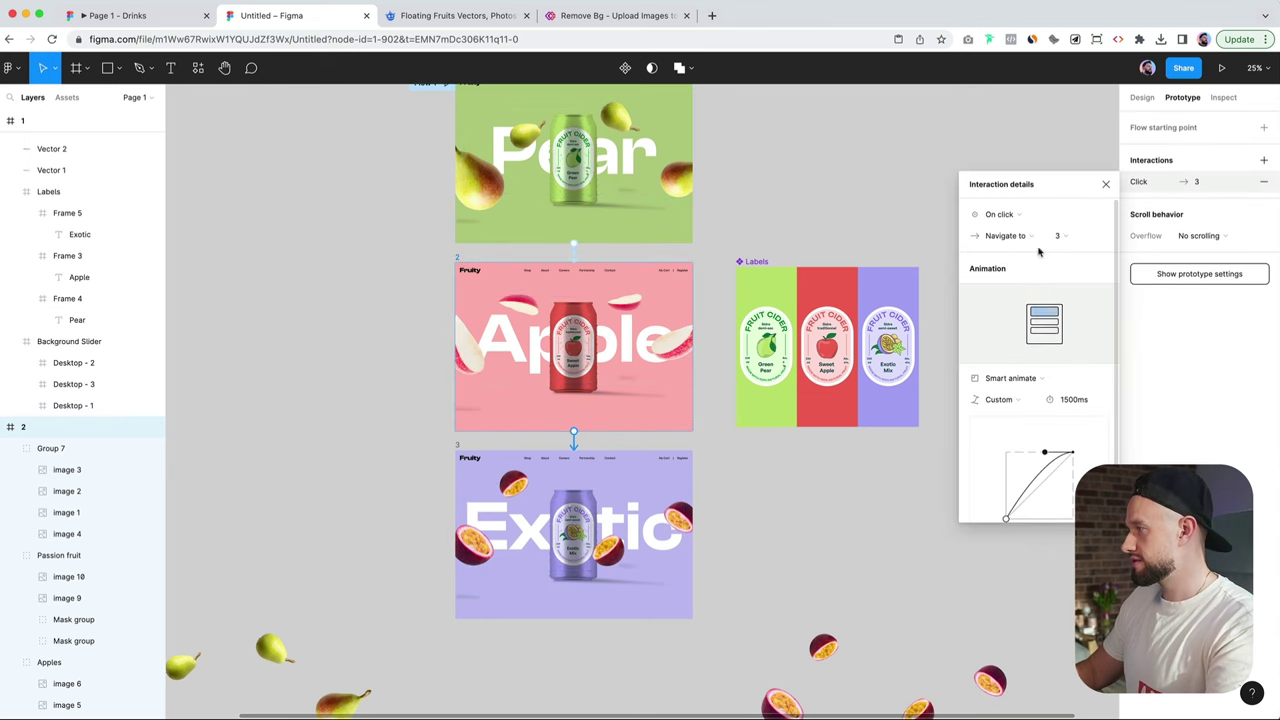
{"action": "left_click", "coordinate": [1003, 214]}
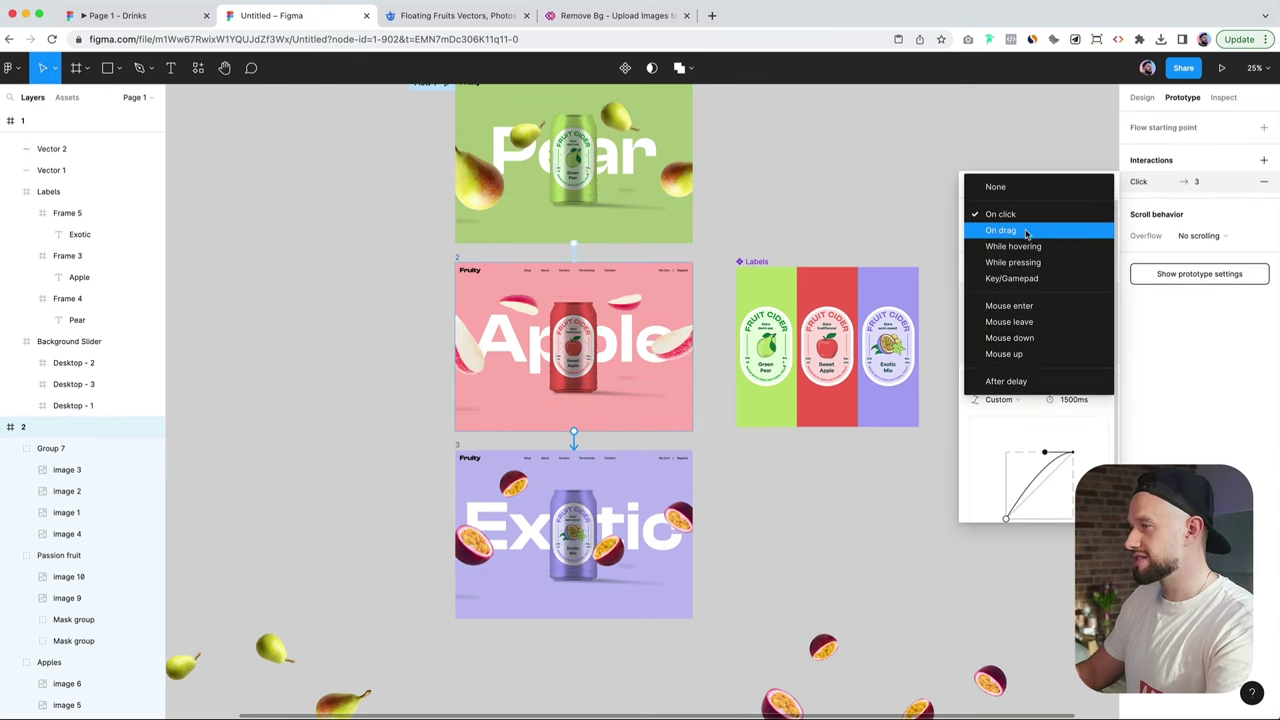
{"action": "left_click", "coordinate": [1026, 232]}
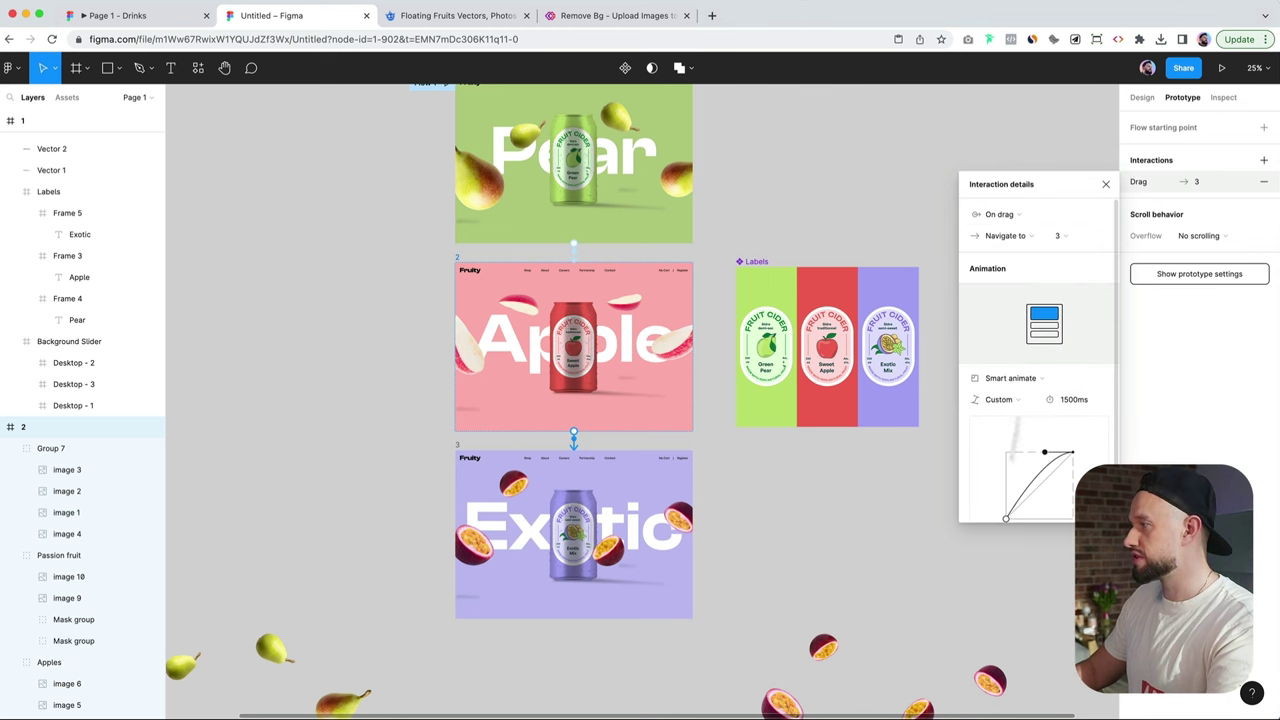
Step: Reshape the easing curve of the frame 1 to 2 interaction into a steep S-curve of 1, -0.01, 0, 0.99
{"action": "scroll", "coordinate": [1048, 439], "scroll_direction": "down", "scroll_amount": 1}
{"action": "scroll", "coordinate": [568, 248], "scroll_direction": "up", "scroll_amount": 2}
{"action": "left_click", "coordinate": [574, 322]}
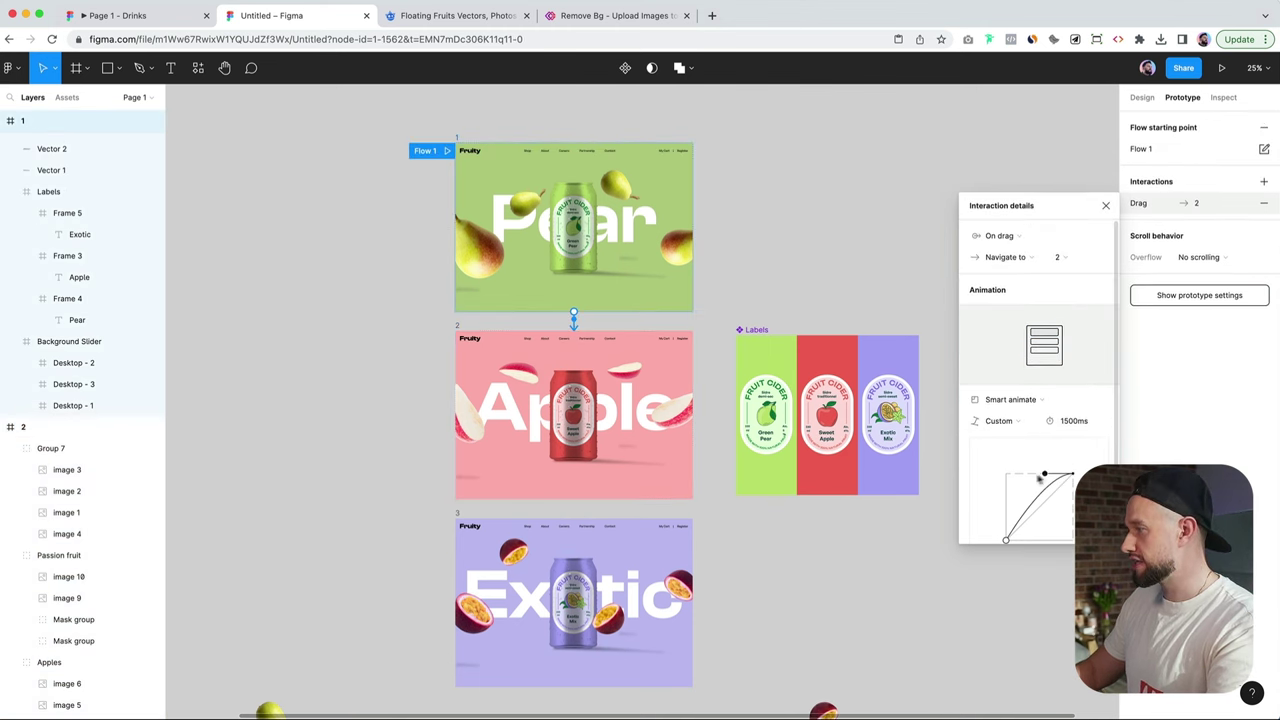
{"action": "scroll", "coordinate": [1006, 486], "scroll_direction": "down", "scroll_amount": 2}
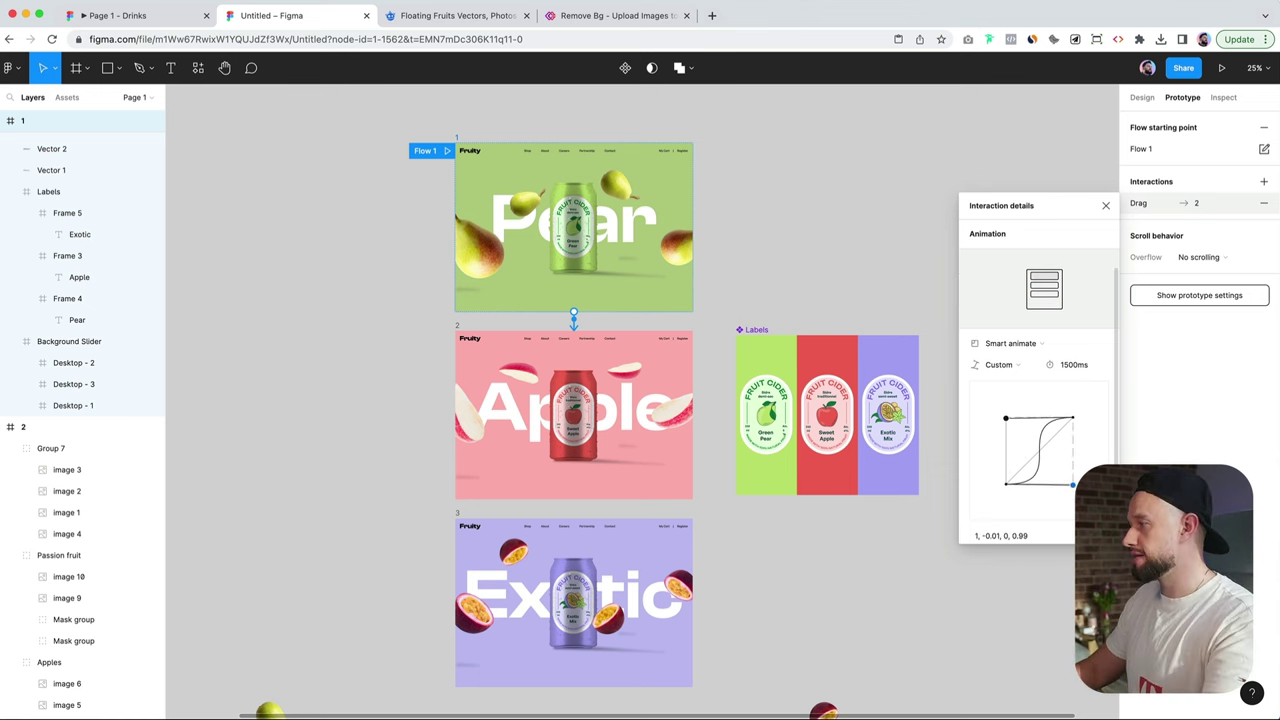
Step: Reshape the easing curve of the frame 2 to 3 interaction into a steep S-curve of 1, 0, 0, 0.99
{"action": "left_click", "coordinate": [459, 327]}
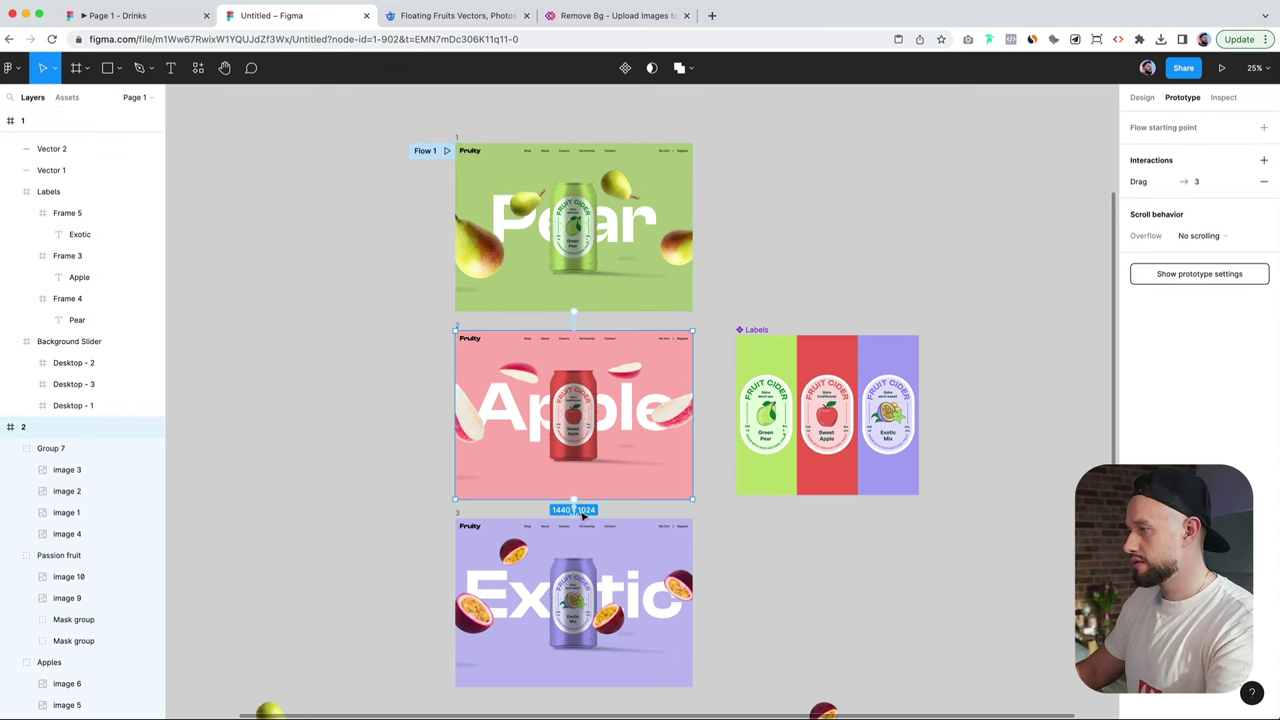
{"action": "left_click", "coordinate": [575, 511]}
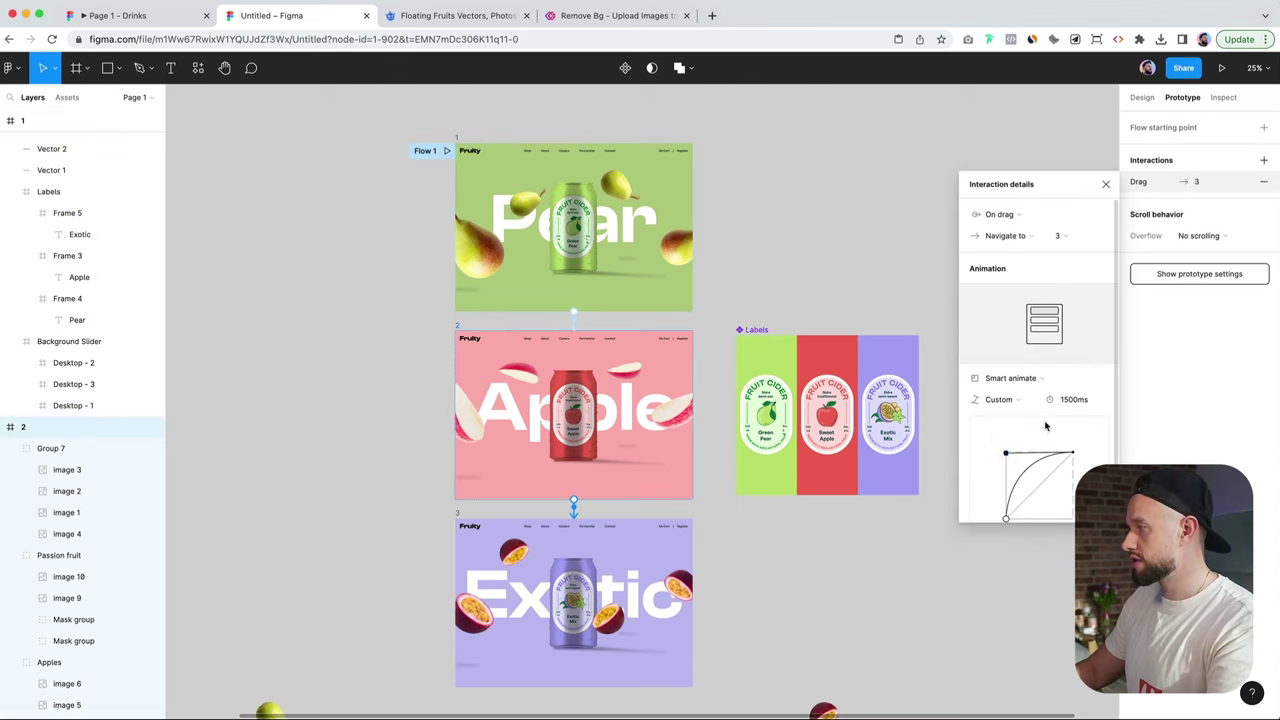
{"action": "scroll", "coordinate": [1045, 427], "scroll_direction": "down", "scroll_amount": 2}
{"action": "left_click_drag", "start_coordinate": [1006, 459], "coordinate": [1055, 460]}
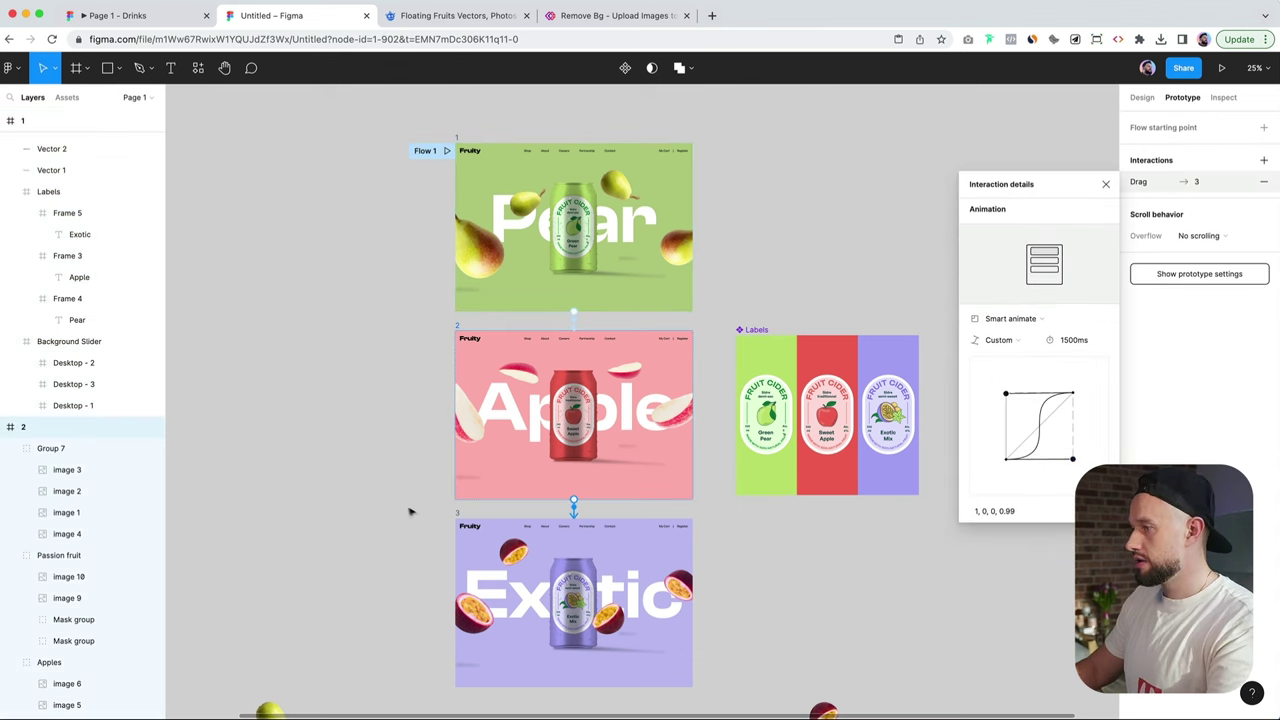
Step: Connect frame 3 back to frame 1 with an On drag trigger, keeping the Smart animate settings
{"action": "left_click", "coordinate": [458, 514]}
{"action": "left_click_drag", "start_coordinate": [693, 604], "coordinate": [575, 410]}
{"action": "left_click", "coordinate": [1025, 213]}
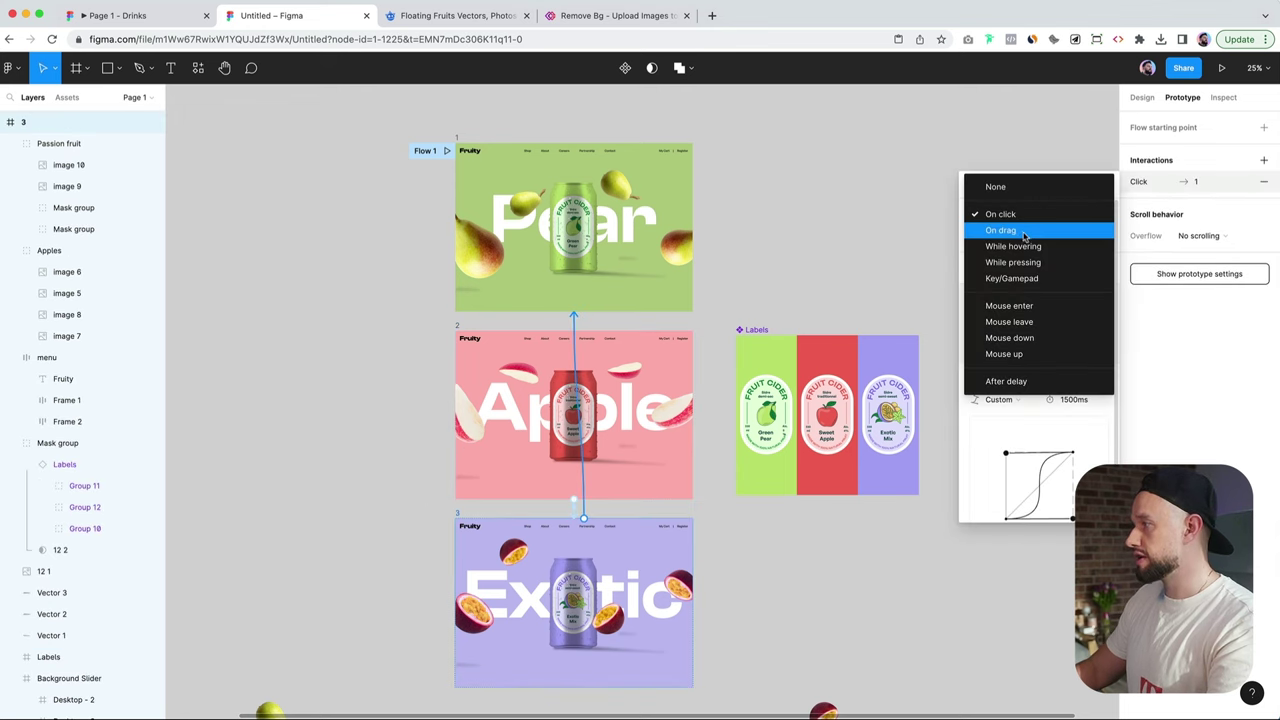
{"action": "left_click", "coordinate": [1001, 230]}
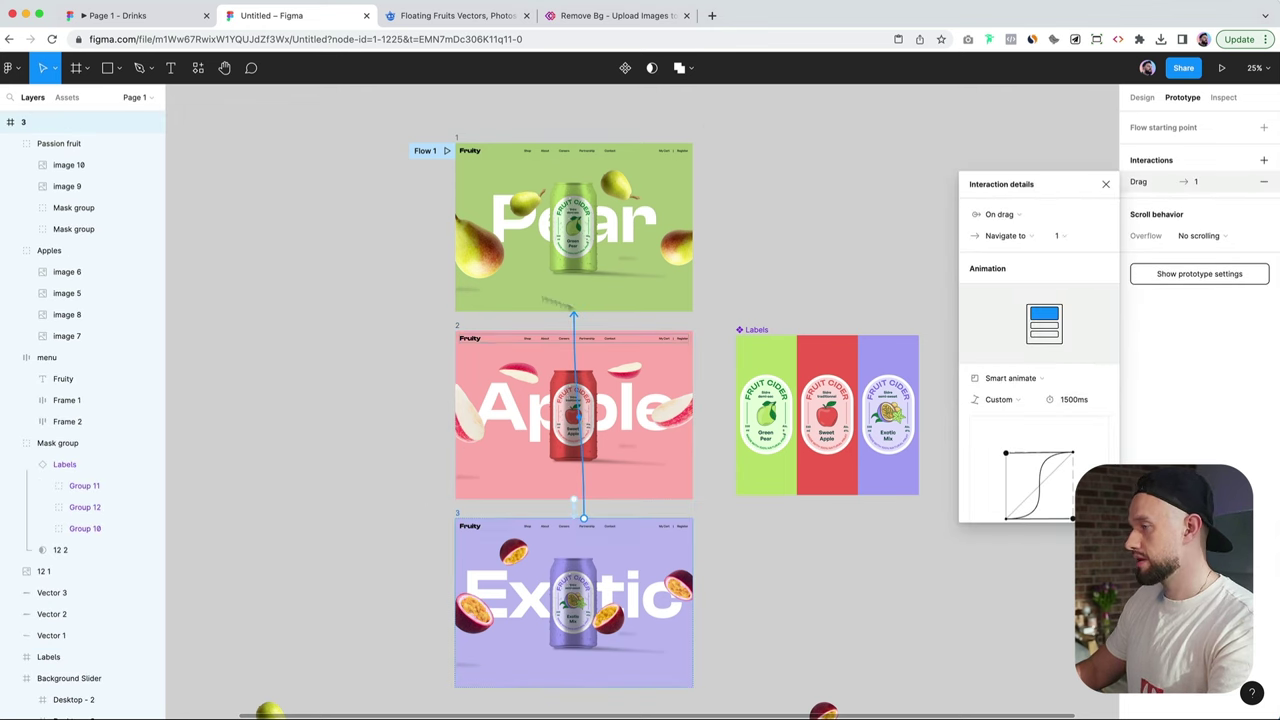
Step: Rename the Pear frame's prototype flow to 3D Slider and launch its preview
{"action": "left_click", "coordinate": [397, 171]}
{"action": "left_click", "coordinate": [416, 150]}
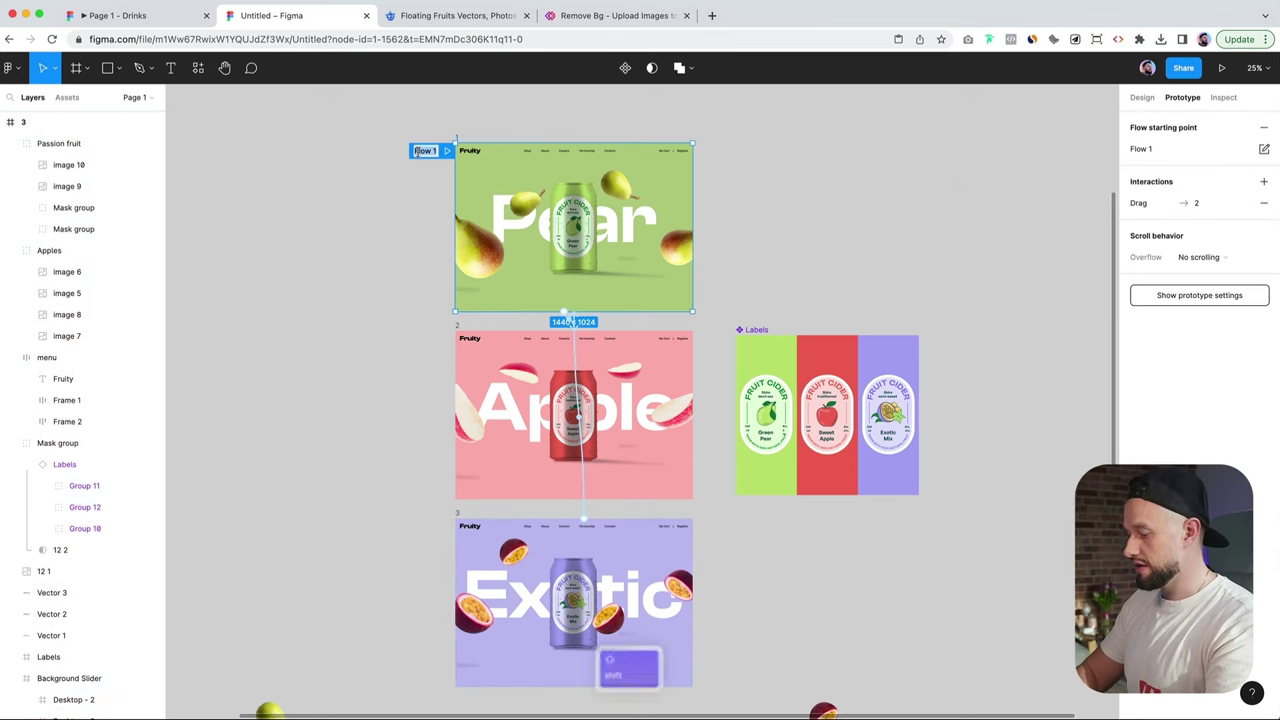
{"action": "type", "text": "3D Slider"}
{"action": "key", "text": "Return"}
{"action": "left_click", "coordinate": [780, 184]}
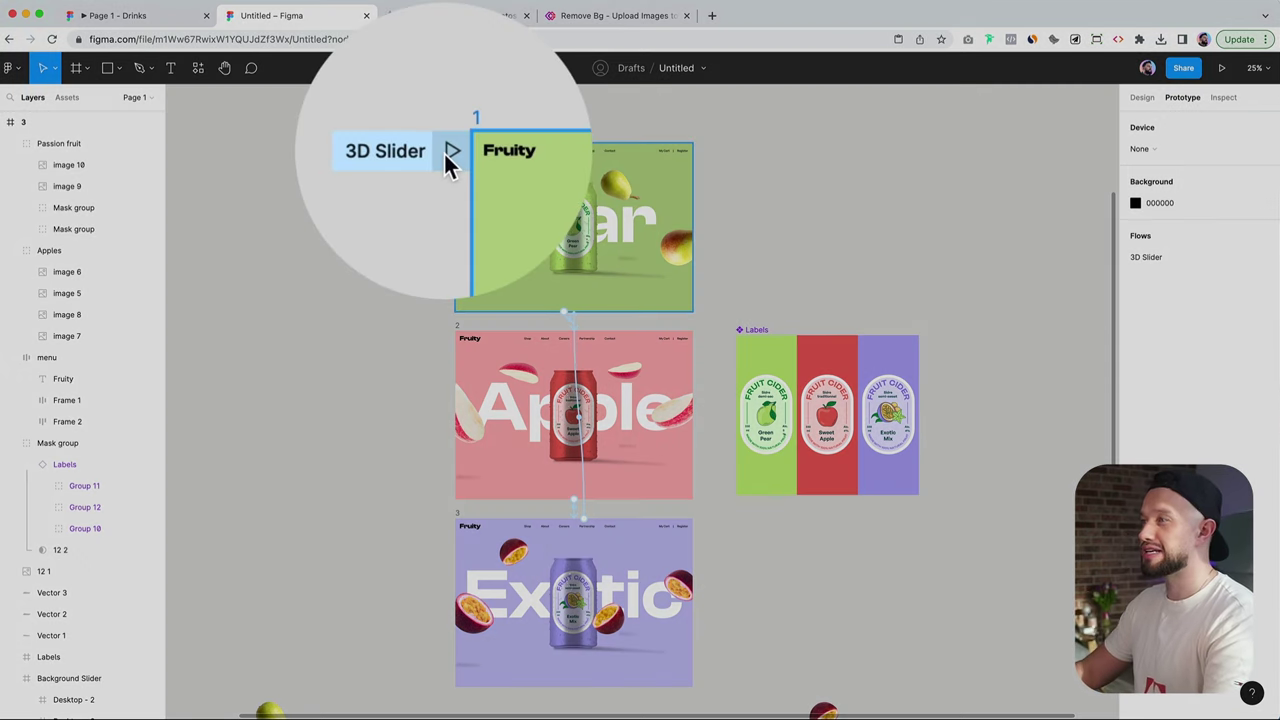
{"action": "left_click", "coordinate": [447, 155]}
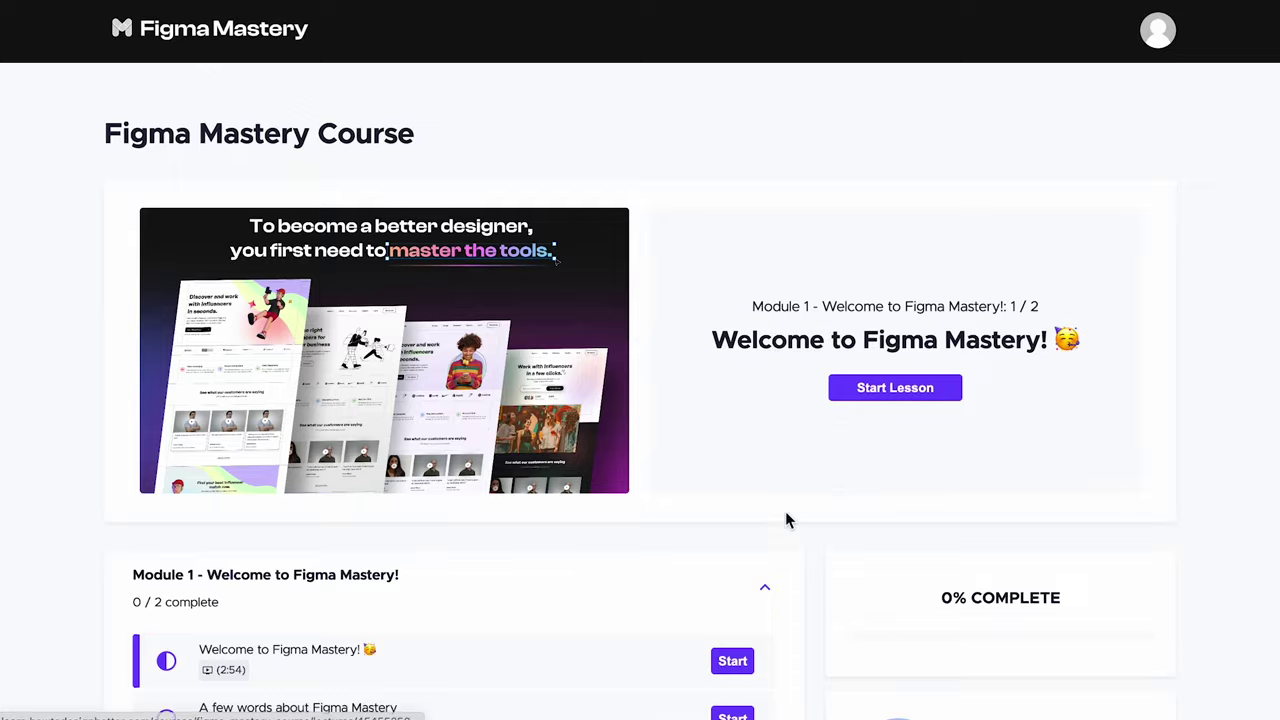
Step: In the Figma Mastery course site, look through Modules 1 to 3, opening the Installing Project Files and Ellipse Tool lessons
{"action": "scroll", "coordinate": [785, 517], "scroll_direction": "down", "scroll_amount": 3}
{"action": "scroll", "coordinate": [785, 521], "scroll_direction": "up", "scroll_amount": 3}
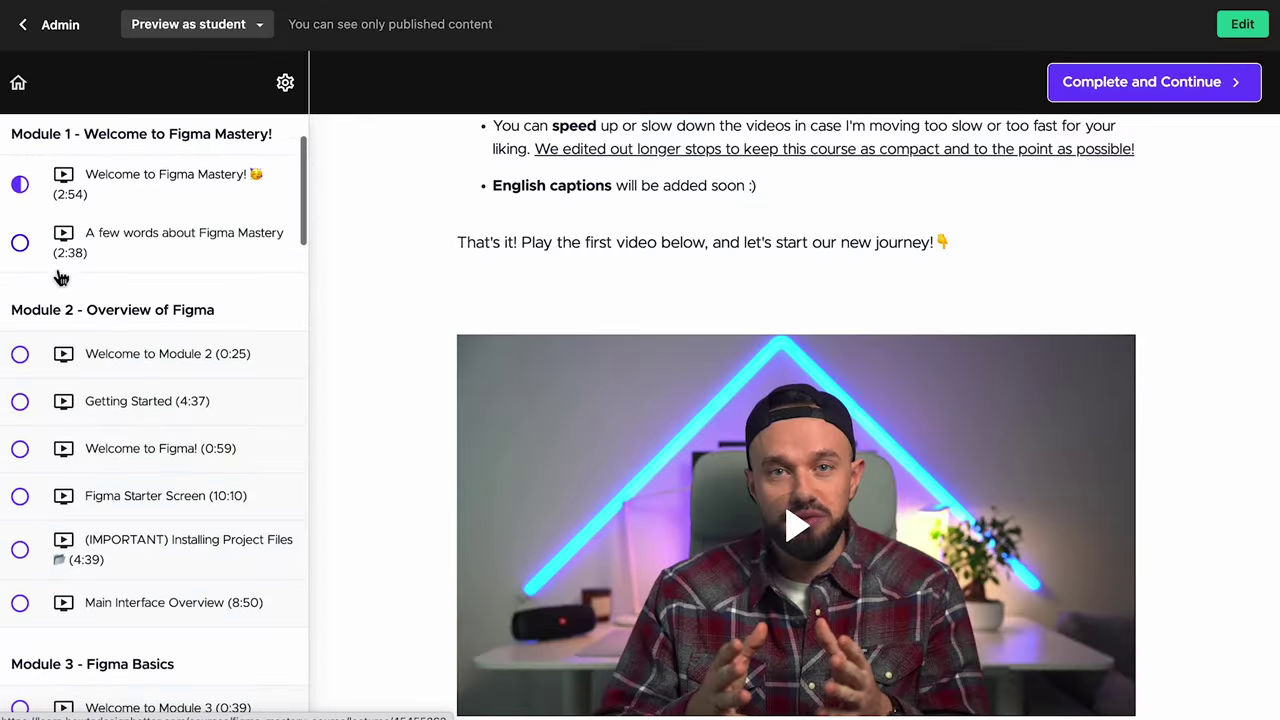
{"action": "scroll", "coordinate": [60, 277], "scroll_direction": "down", "scroll_amount": 4}
{"action": "scroll", "coordinate": [189, 417], "scroll_direction": "down", "scroll_amount": 2}
{"action": "left_click", "coordinate": [200, 209]}
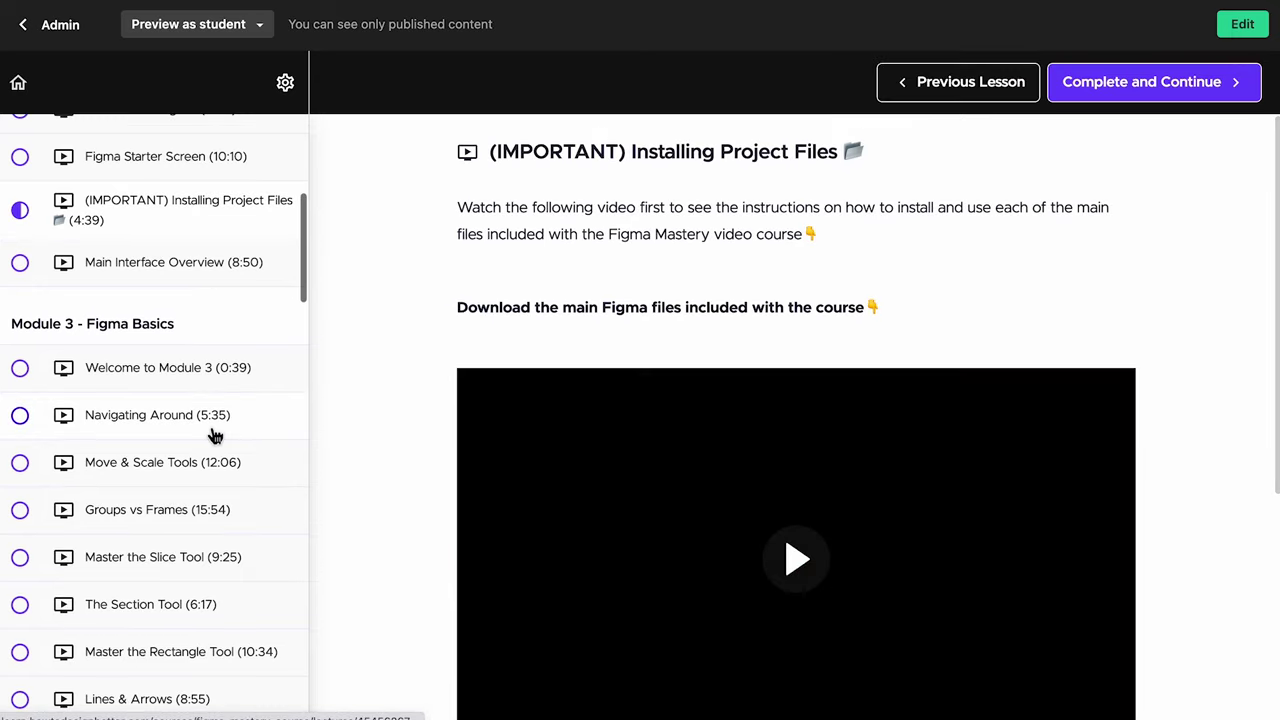
{"action": "scroll", "coordinate": [443, 371], "scroll_direction": "down", "scroll_amount": 5}
{"action": "scroll", "coordinate": [108, 596], "scroll_direction": "down", "scroll_amount": 1}
{"action": "scroll", "coordinate": [108, 596], "scroll_direction": "down", "scroll_amount": 3}
{"action": "left_click", "coordinate": [136, 414]}
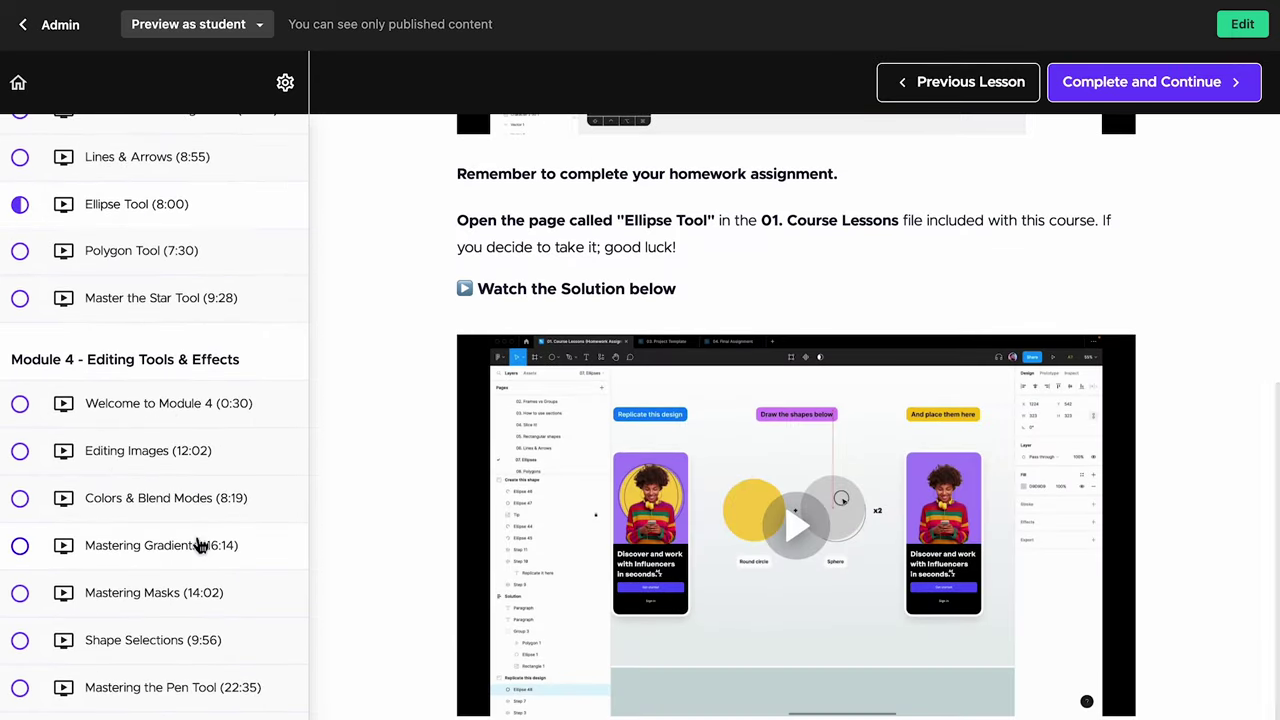
Step: Look through the final module and bonus resources, opening the Prototyping bonus lesson and the UI components e-book
{"action": "scroll", "coordinate": [197, 546], "scroll_direction": "down", "scroll_amount": 7}
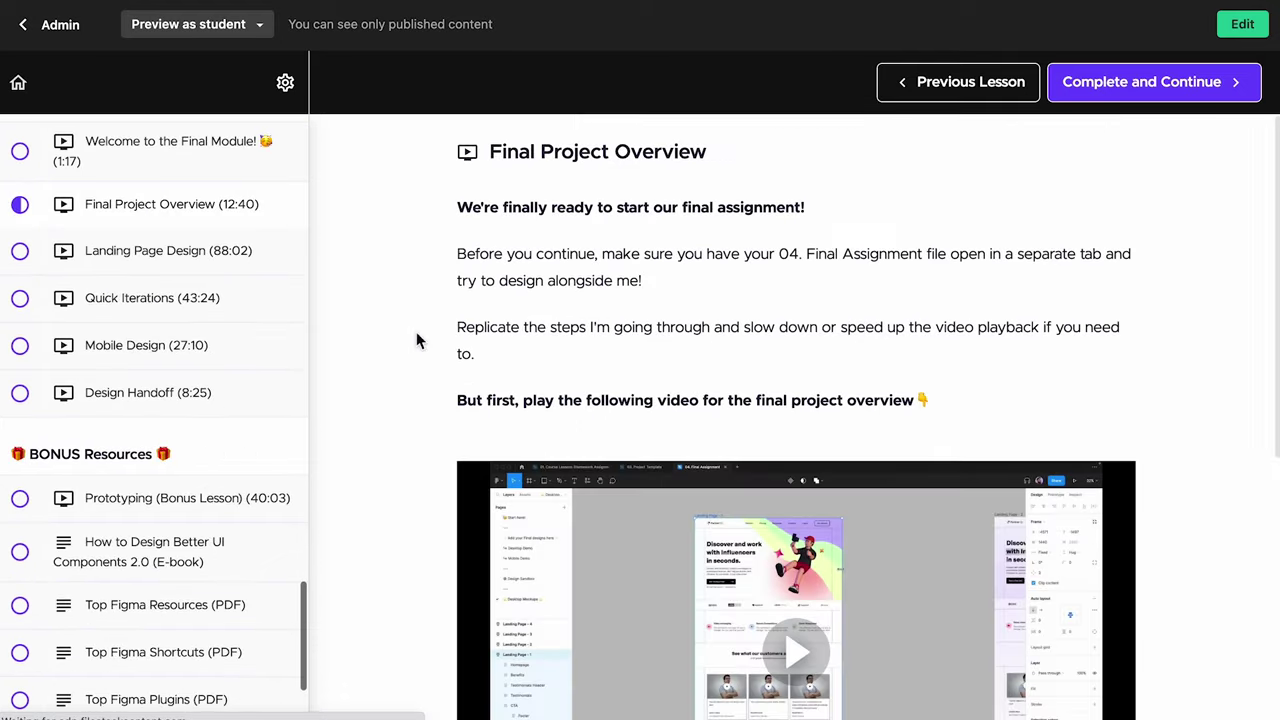
{"action": "scroll", "coordinate": [416, 340], "scroll_direction": "down", "scroll_amount": 5}
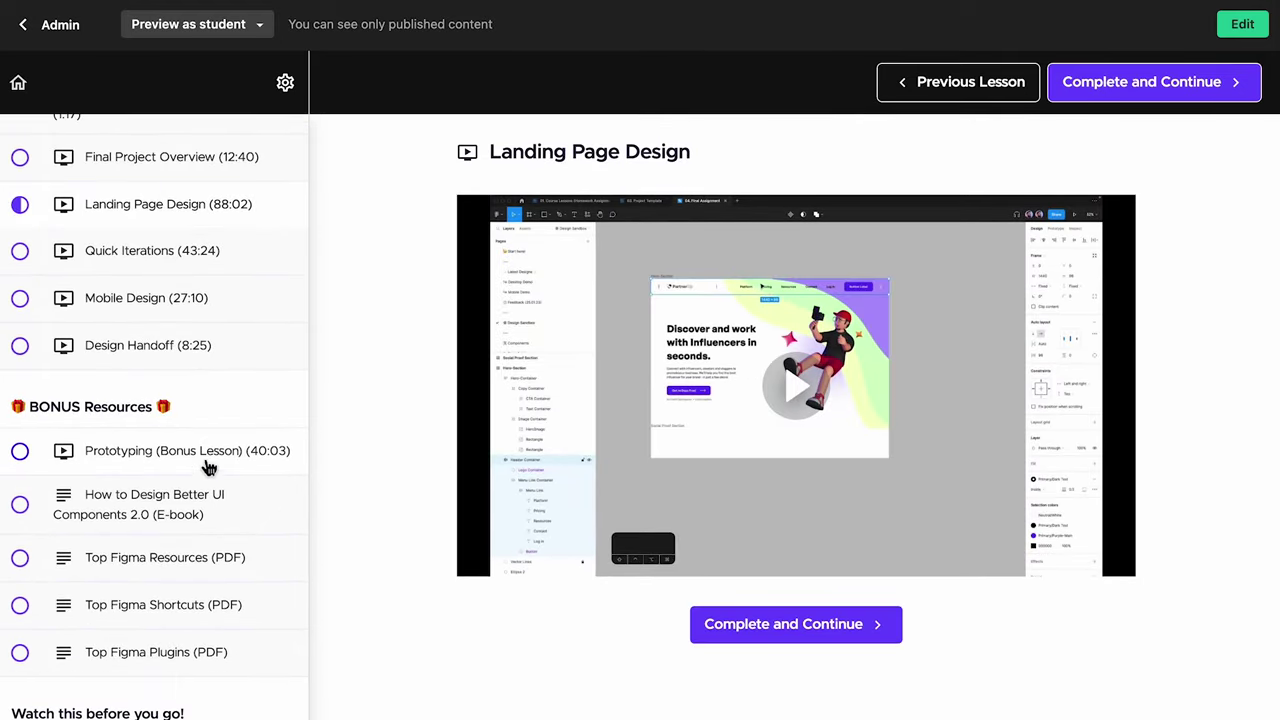
{"action": "left_click", "coordinate": [206, 408]}
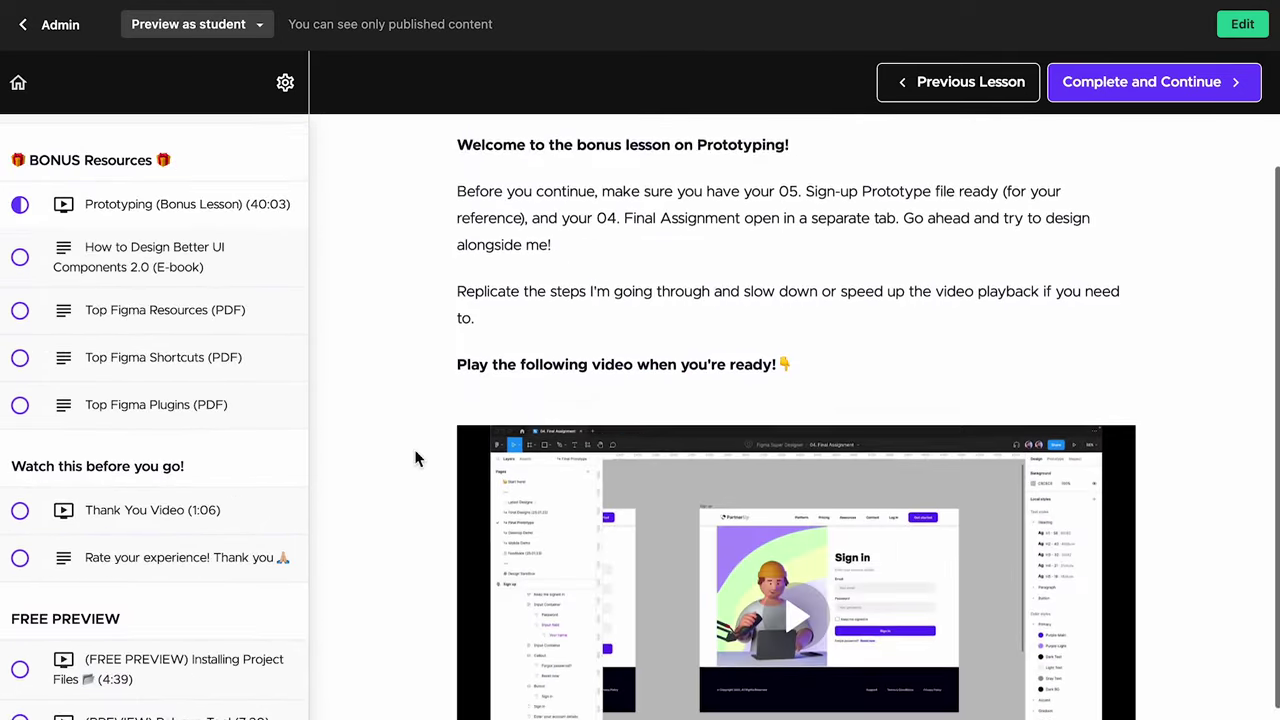
{"action": "scroll", "coordinate": [417, 457], "scroll_direction": "down", "scroll_amount": 2}
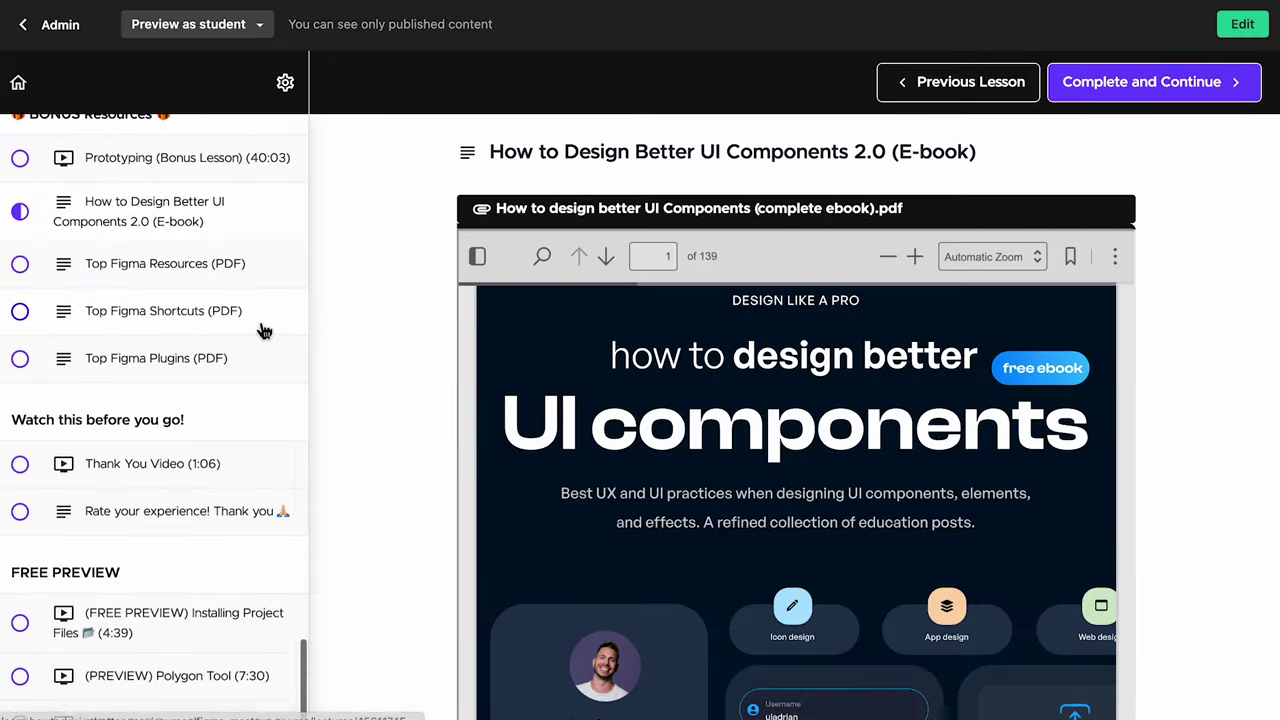